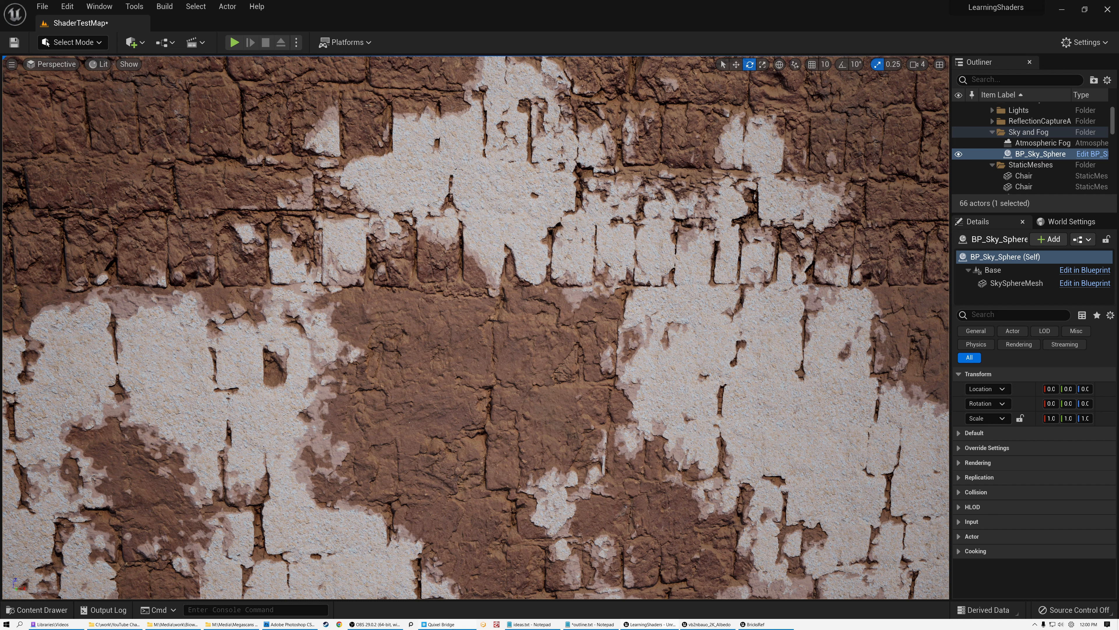
Step: Switch to Quixel Bridge and examine the Stucco and Muddy Brick Wall surfaces in the full-size 3D preview
{"action": "left_click", "coordinate": [453, 625]}
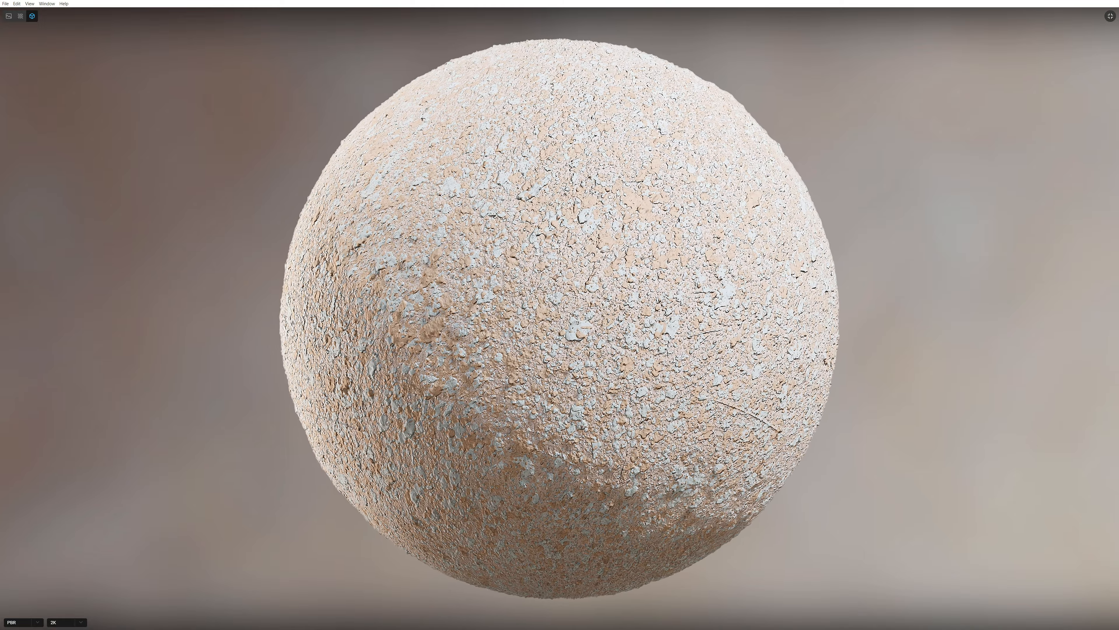
{"action": "left_click", "coordinate": [1108, 20]}
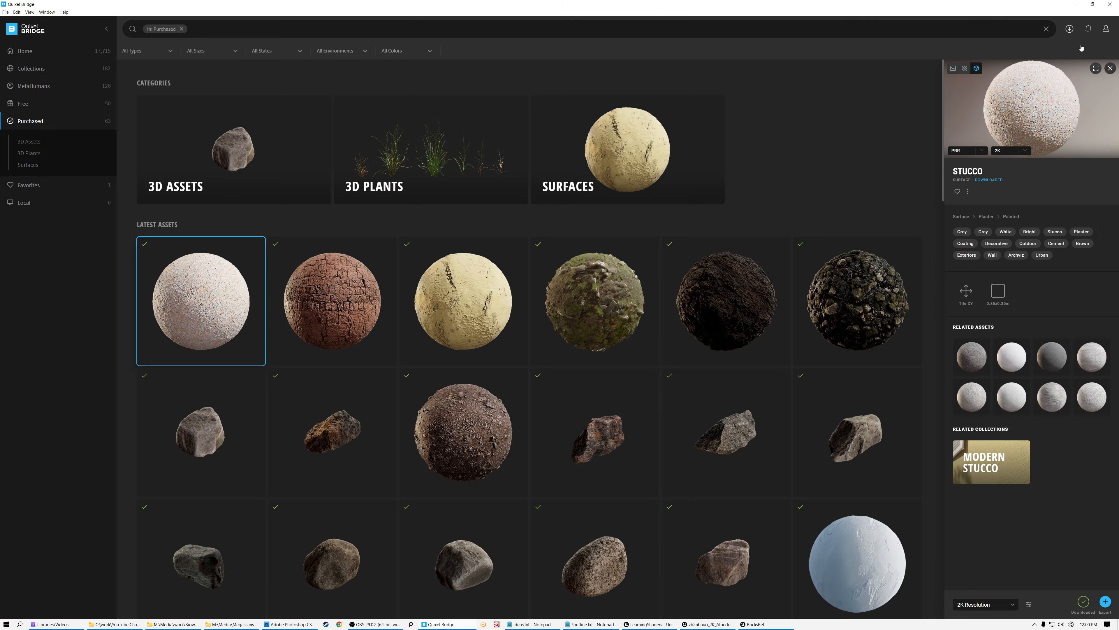
{"action": "left_click", "coordinate": [323, 313]}
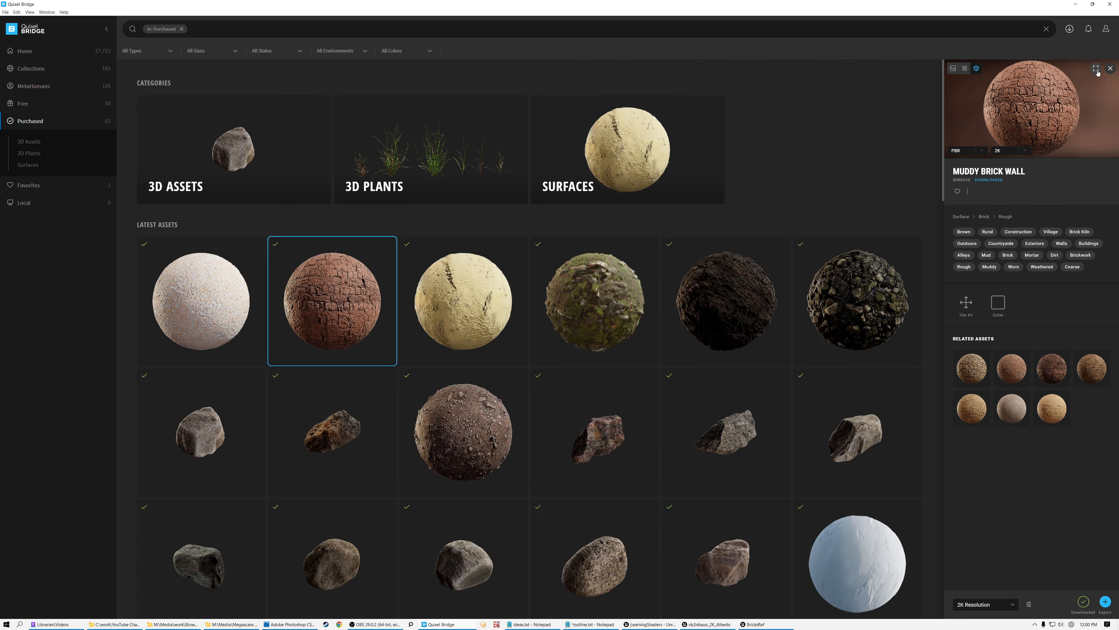
{"action": "left_click", "coordinate": [1096, 68]}
{"action": "left_click_drag", "start_coordinate": [586, 293], "coordinate": [541, 310]}
{"action": "scroll", "coordinate": [541, 310], "scroll_direction": "up", "scroll_amount": 3}
{"action": "scroll", "coordinate": [541, 310], "scroll_direction": "up", "scroll_amount": 3}
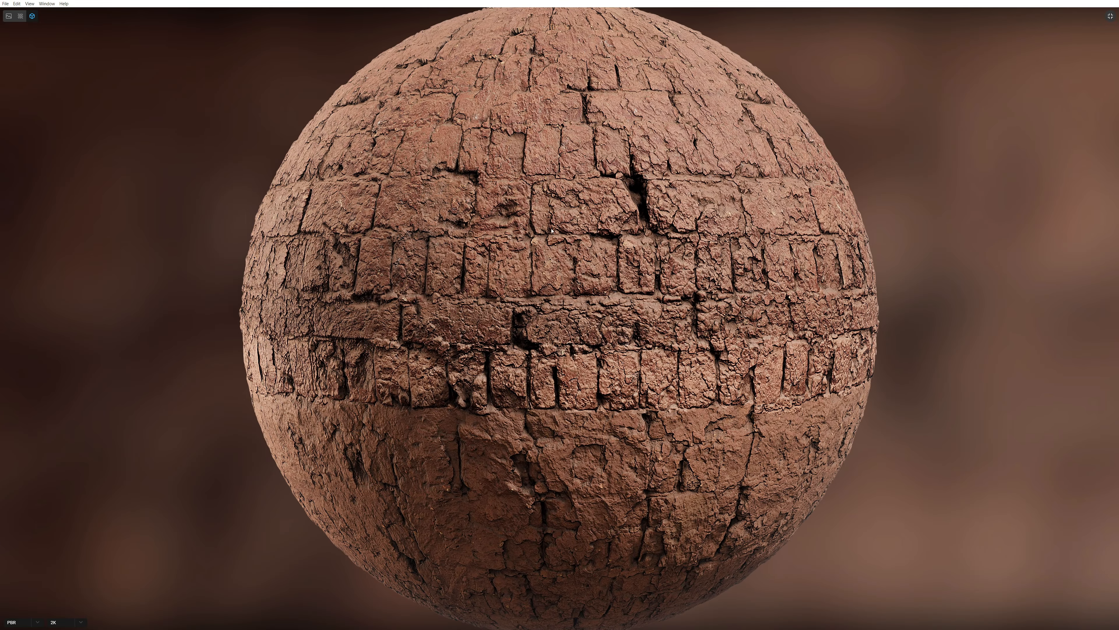
{"action": "scroll", "coordinate": [558, 300], "scroll_direction": "down", "scroll_amount": 3}
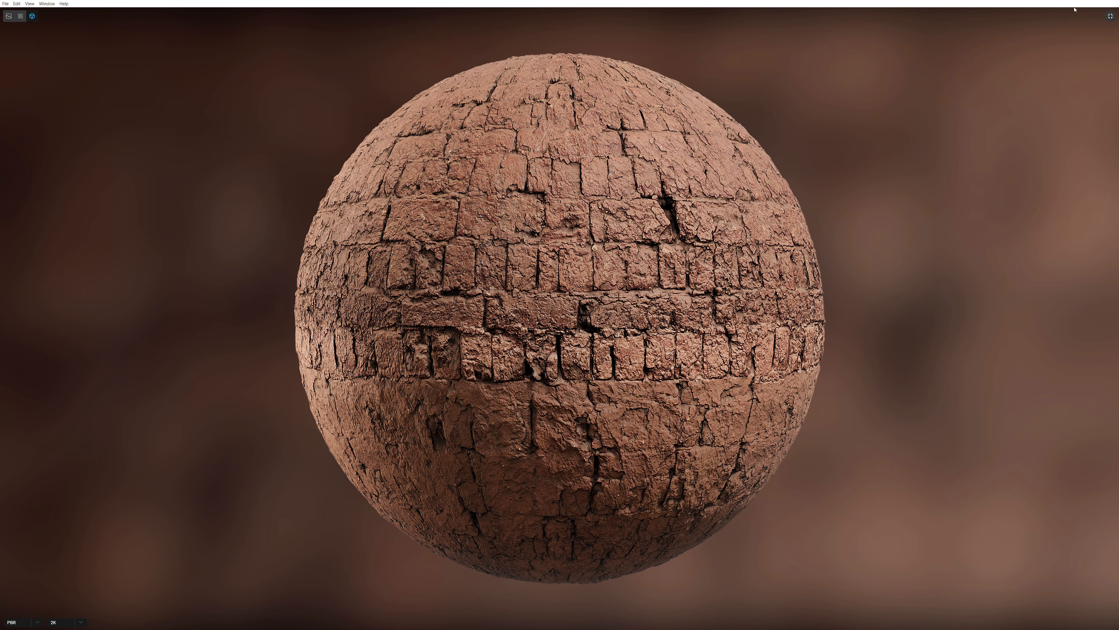
{"action": "left_click", "coordinate": [1110, 16]}
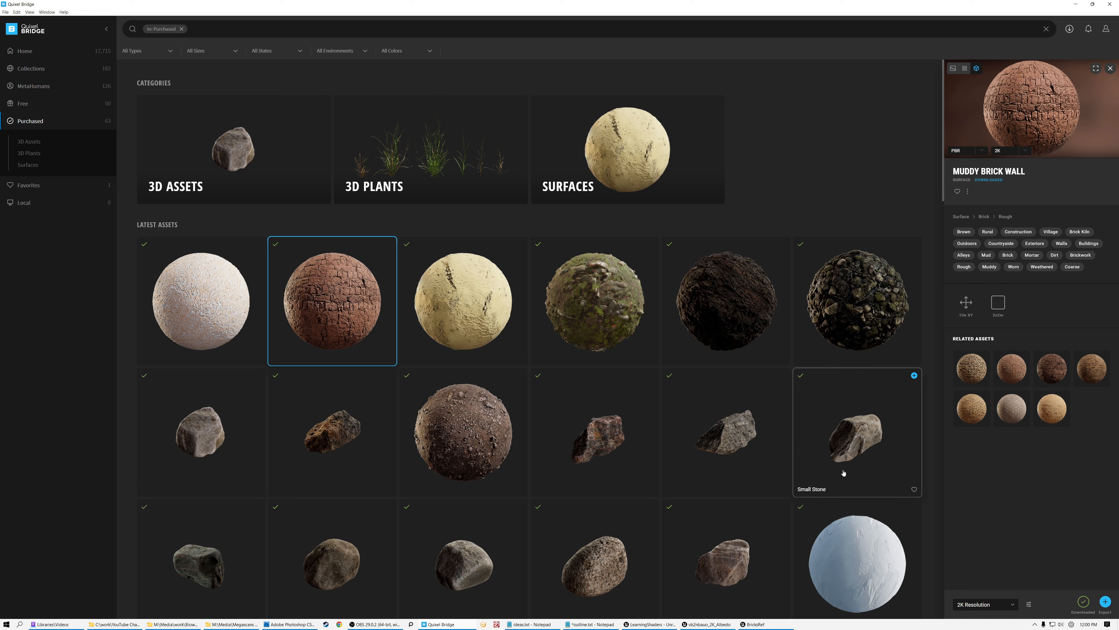
Step: Open the texture download settings for the Muddy Brick Wall surface
{"action": "left_click", "coordinate": [1029, 604]}
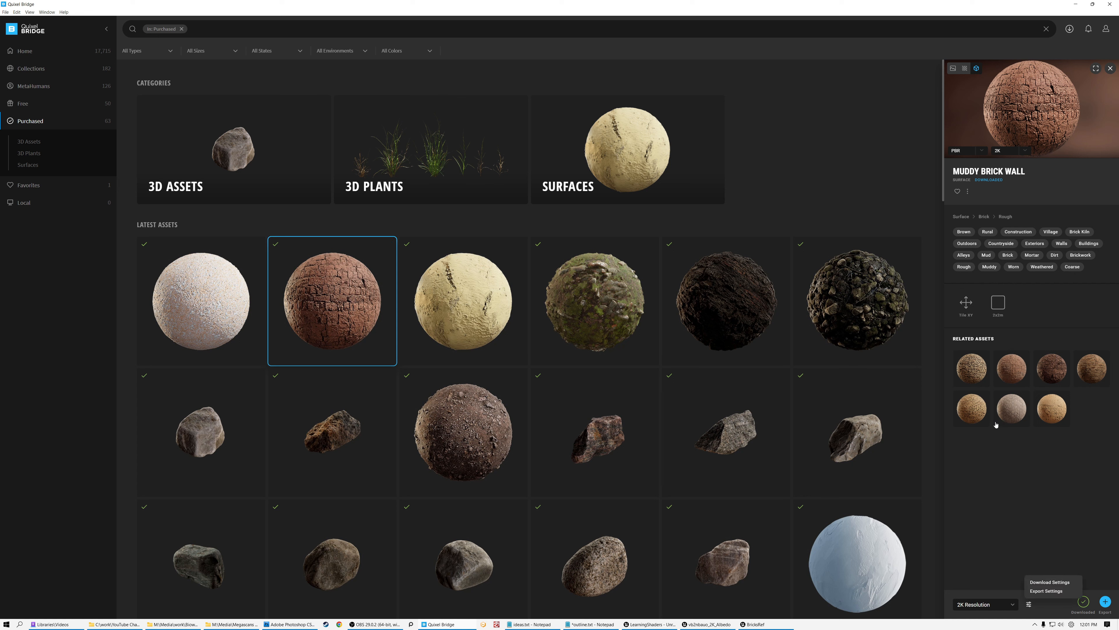
{"action": "left_click", "coordinate": [1053, 582]}
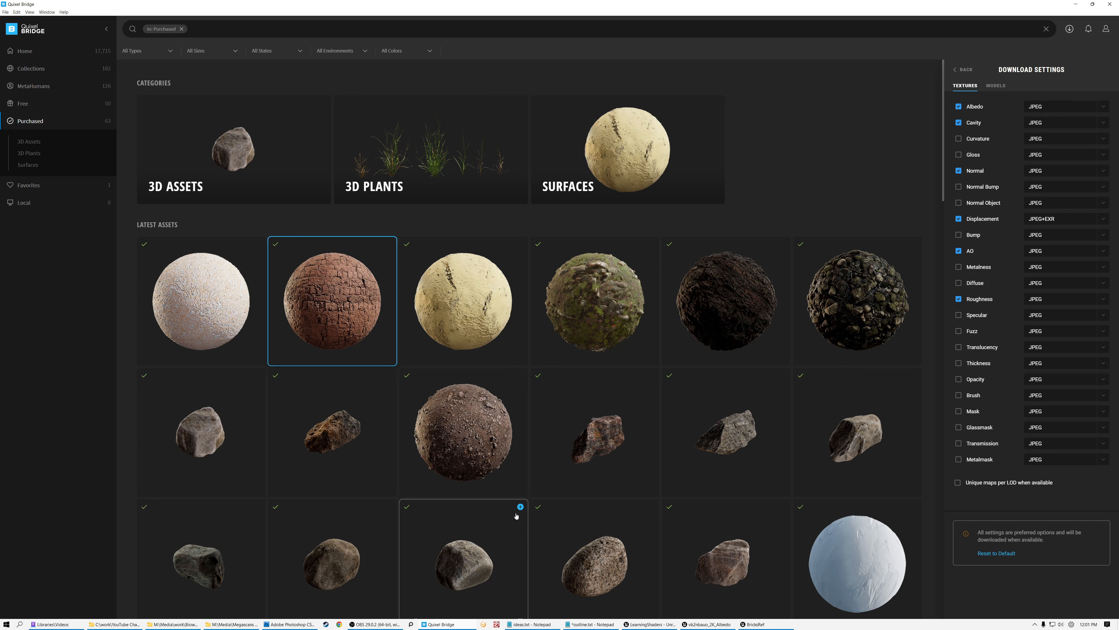
Step: Switch to Photoshop and examine the brick albedo texture, plus the red, green and blue channels of the vb2nbauo_2K_OHR texture one by one
{"action": "left_click", "coordinate": [289, 625]}
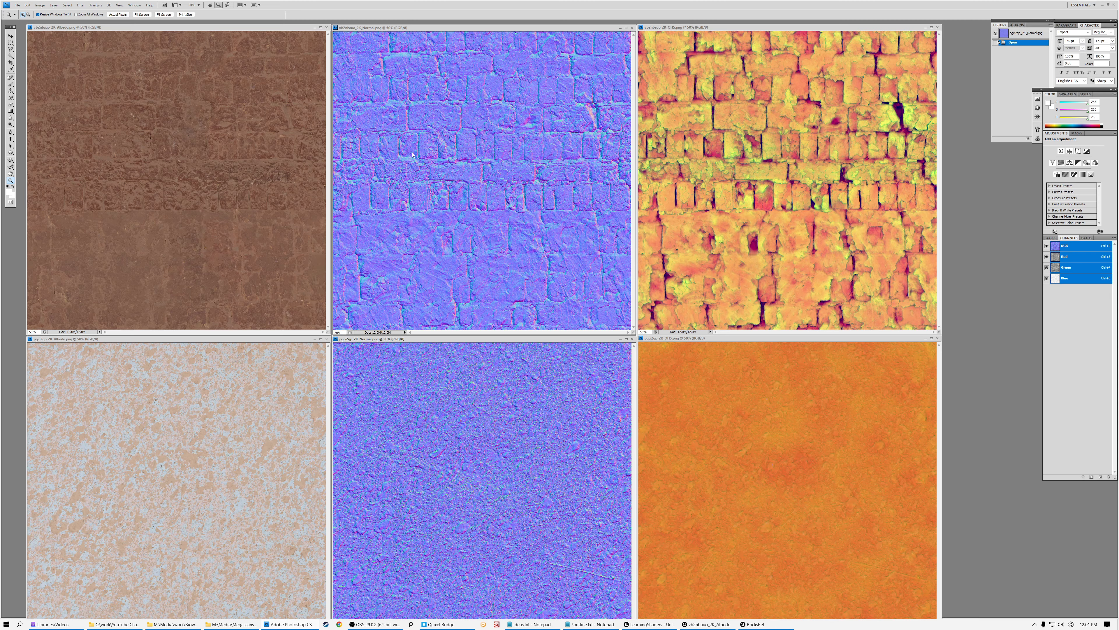
{"action": "left_click", "coordinate": [178, 29]}
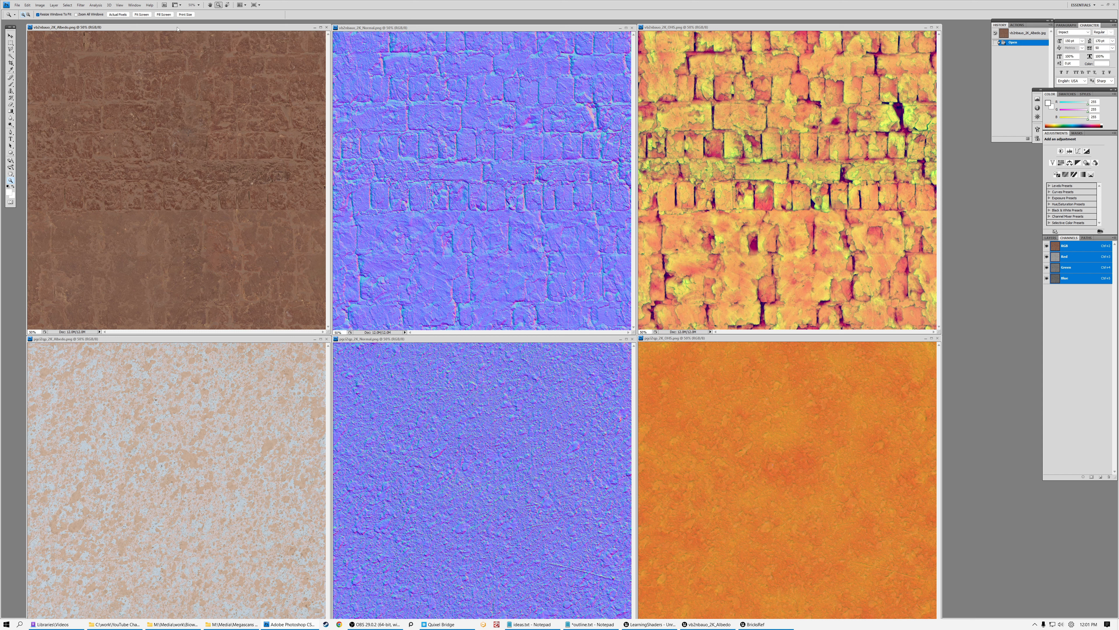
{"action": "left_click_drag", "start_coordinate": [177, 29], "coordinate": [177, 29]}
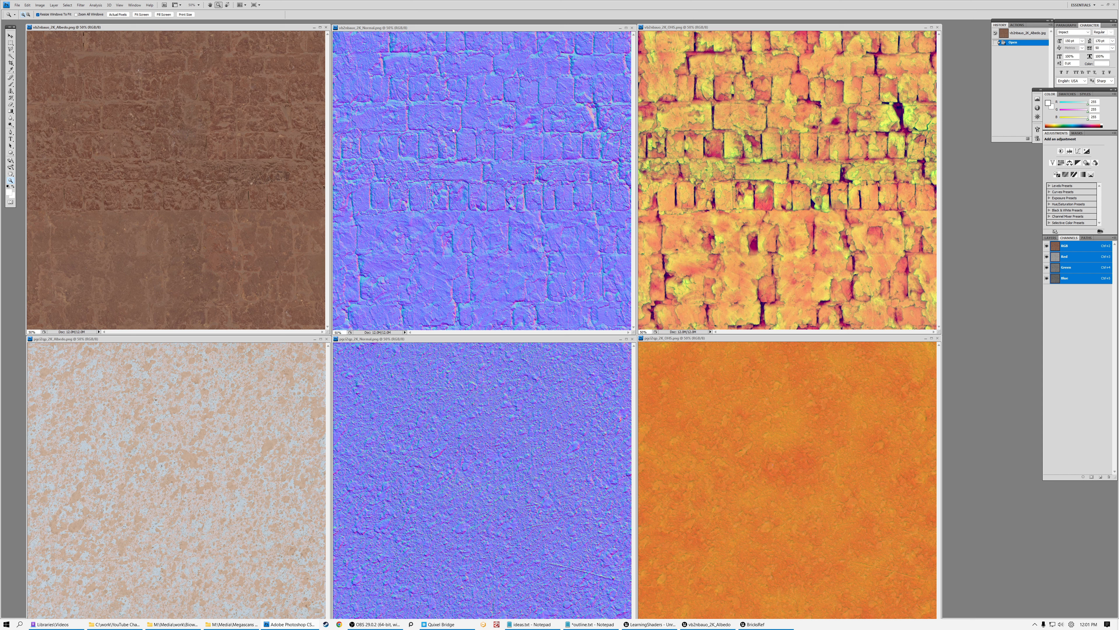
{"action": "left_click", "coordinate": [726, 27]}
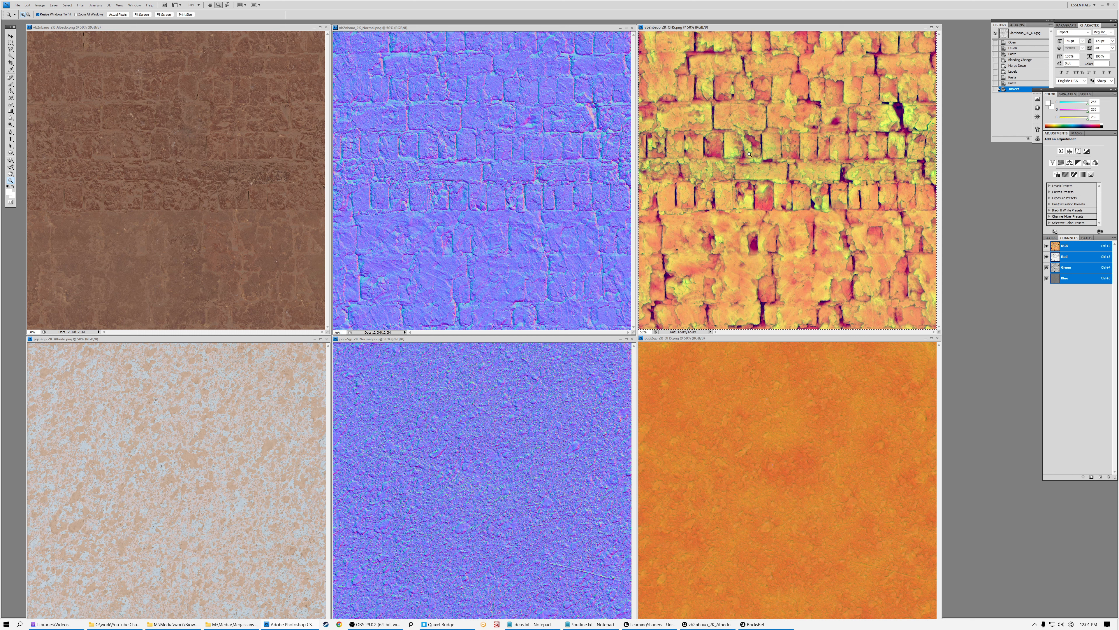
{"action": "left_click", "coordinate": [1071, 258]}
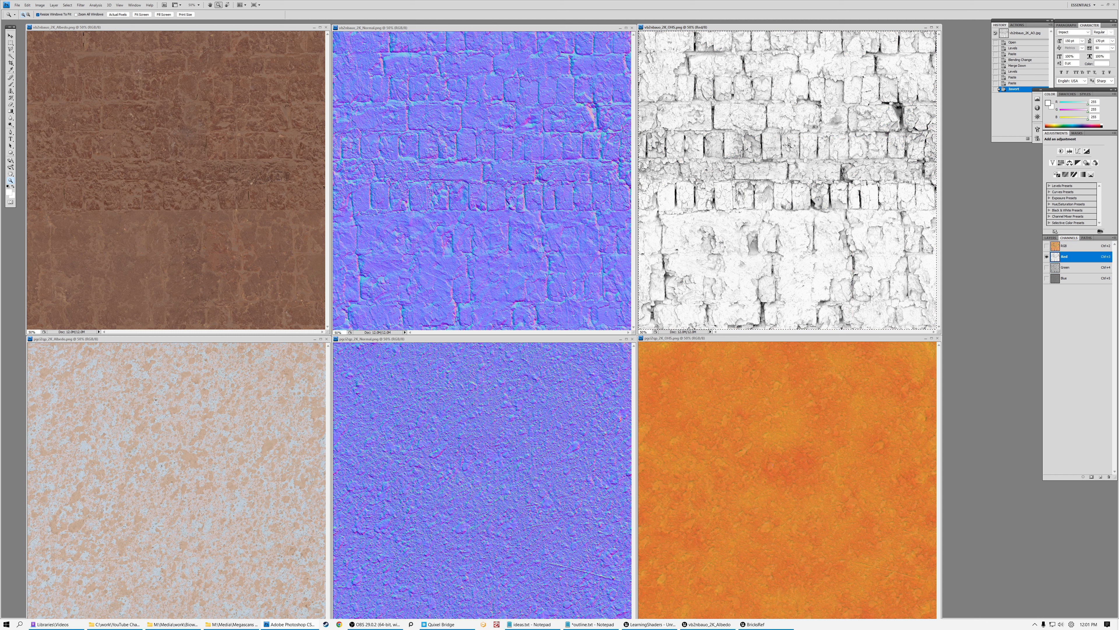
{"action": "left_click", "coordinate": [1071, 267]}
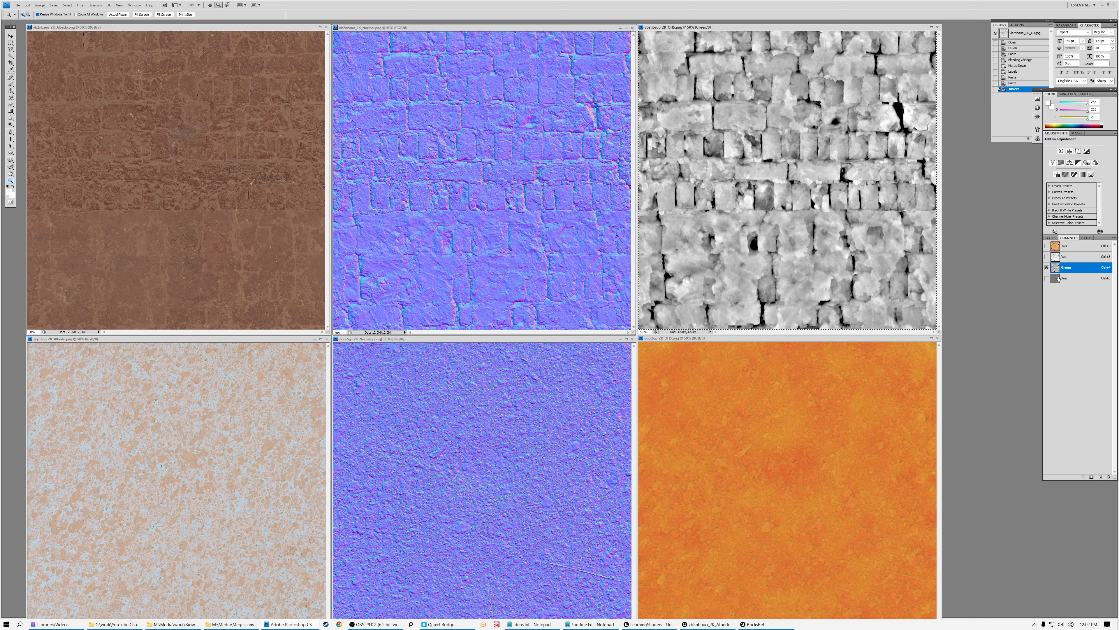
{"action": "left_click", "coordinate": [1068, 278]}
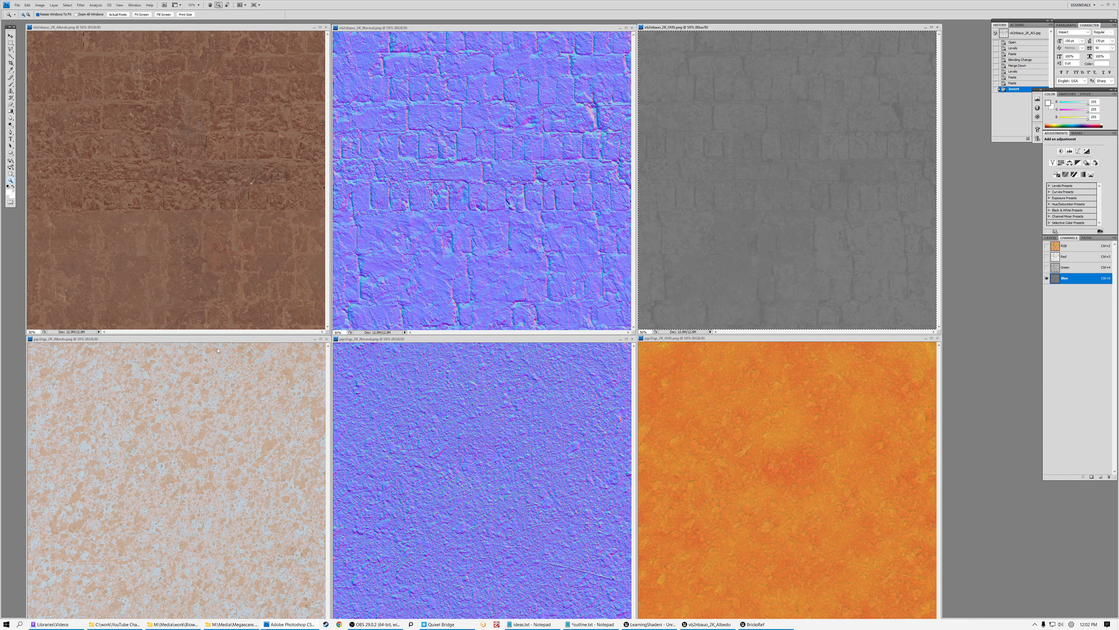
Step: Review the stucco albedo and normal textures and view the red, green and blue channels of pgci2qp_2K_OHR individually
{"action": "left_click", "coordinate": [210, 355]}
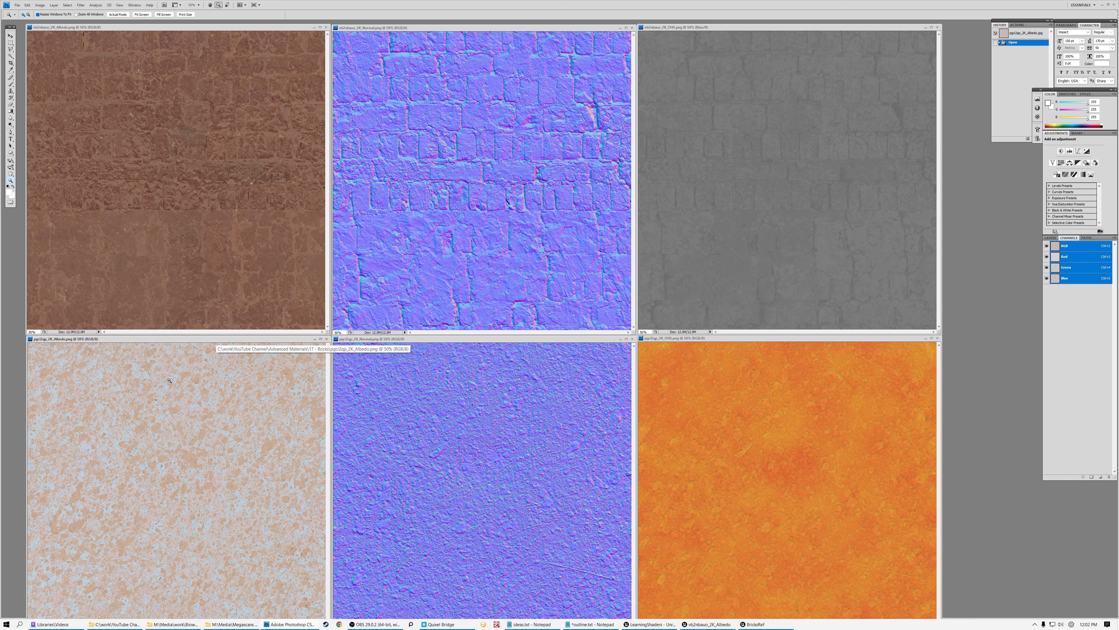
{"action": "left_click", "coordinate": [468, 340]}
{"action": "left_click", "coordinate": [741, 341]}
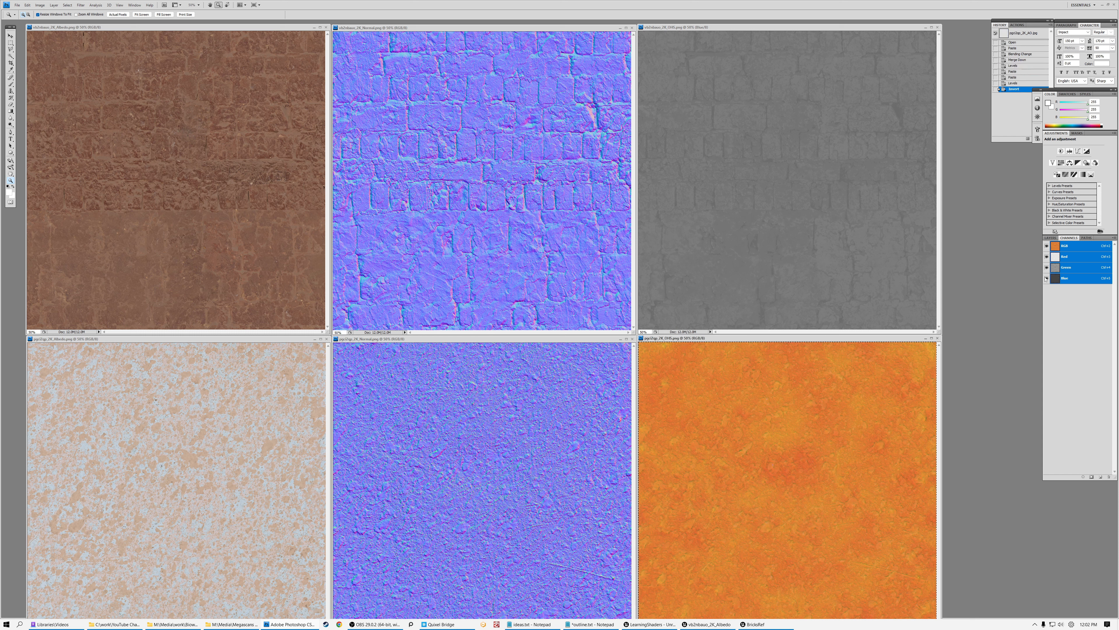
{"action": "left_click", "coordinate": [1074, 258]}
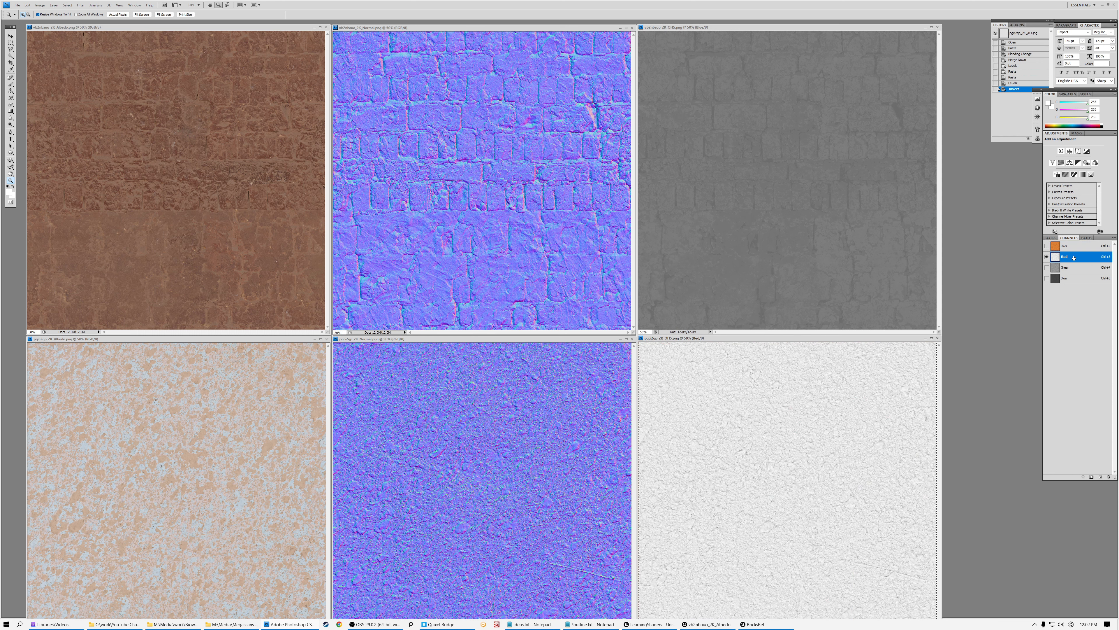
{"action": "left_click", "coordinate": [1072, 269]}
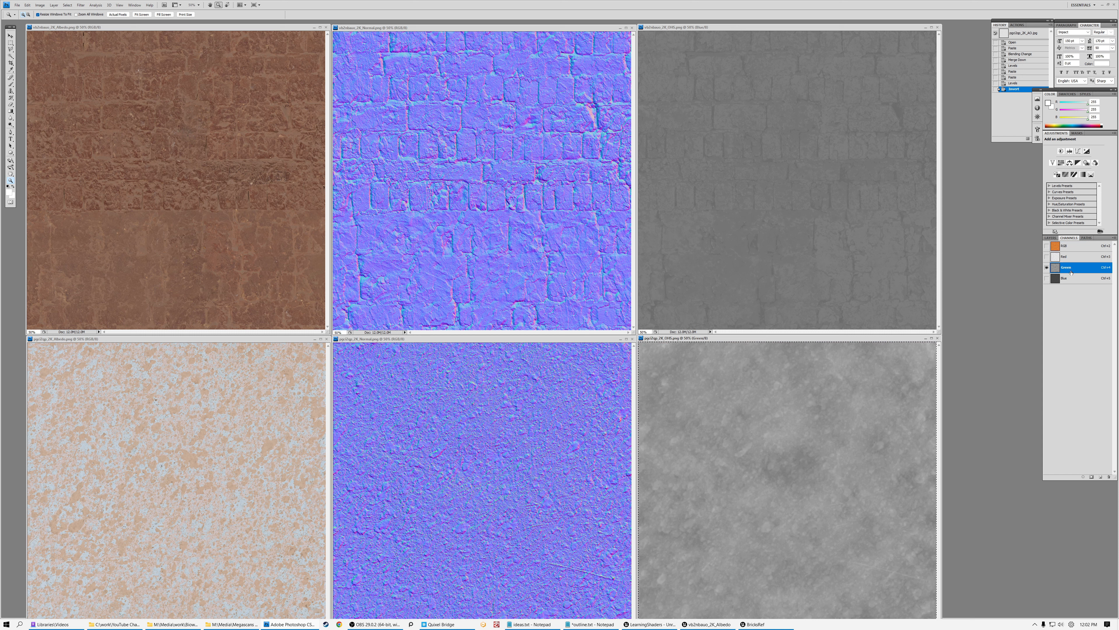
{"action": "left_click", "coordinate": [1074, 282]}
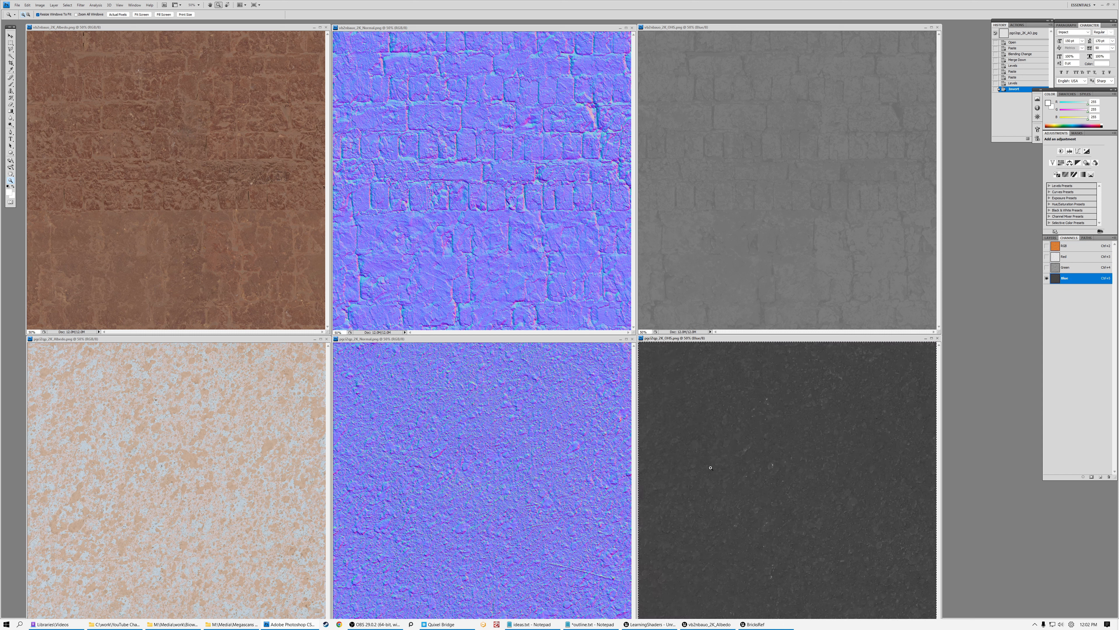
Step: Switch to Unreal's texture editor and review vb2nbauo_2K_Albedo, and compare vb2nbauo_2K_Normal with and without its red channel
{"action": "left_click", "coordinate": [706, 624]}
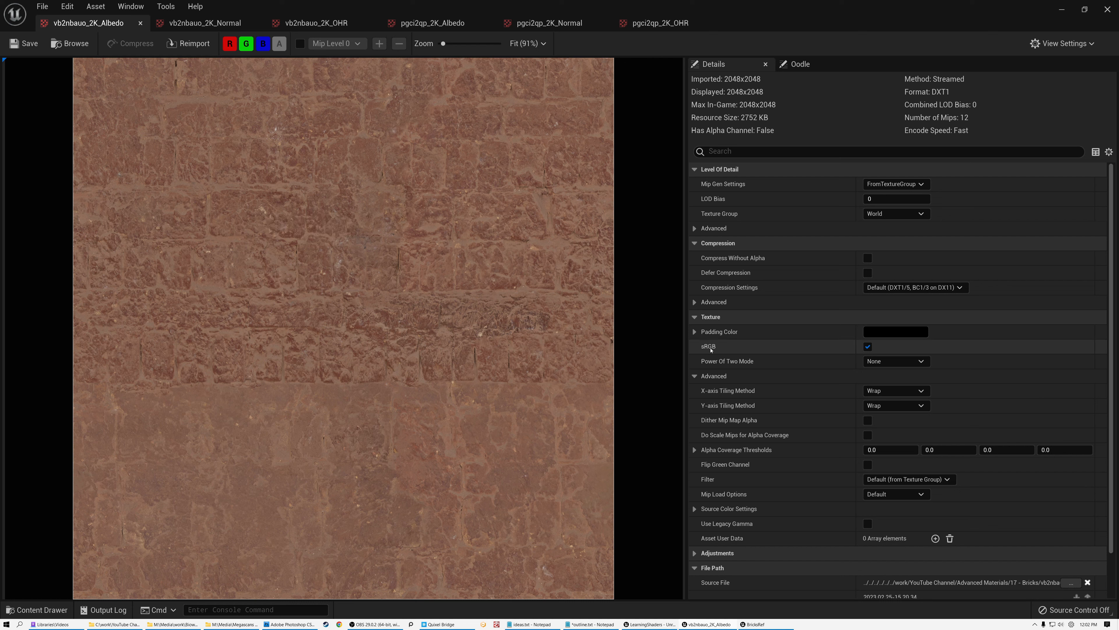
{"action": "left_click", "coordinate": [208, 24]}
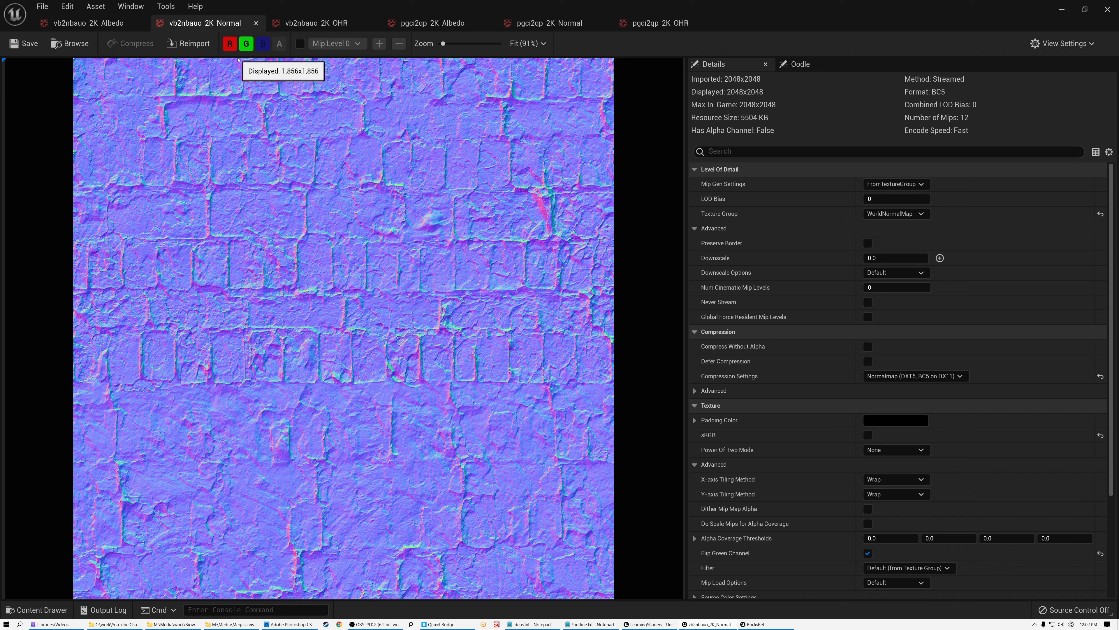
{"action": "left_click", "coordinate": [228, 45]}
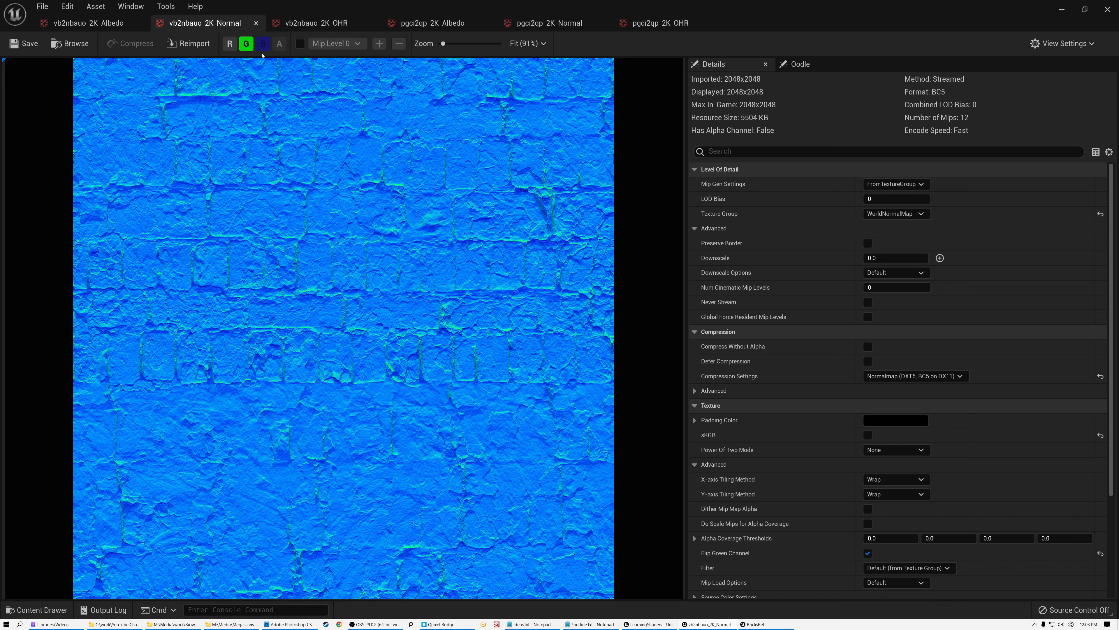
{"action": "left_click", "coordinate": [231, 45]}
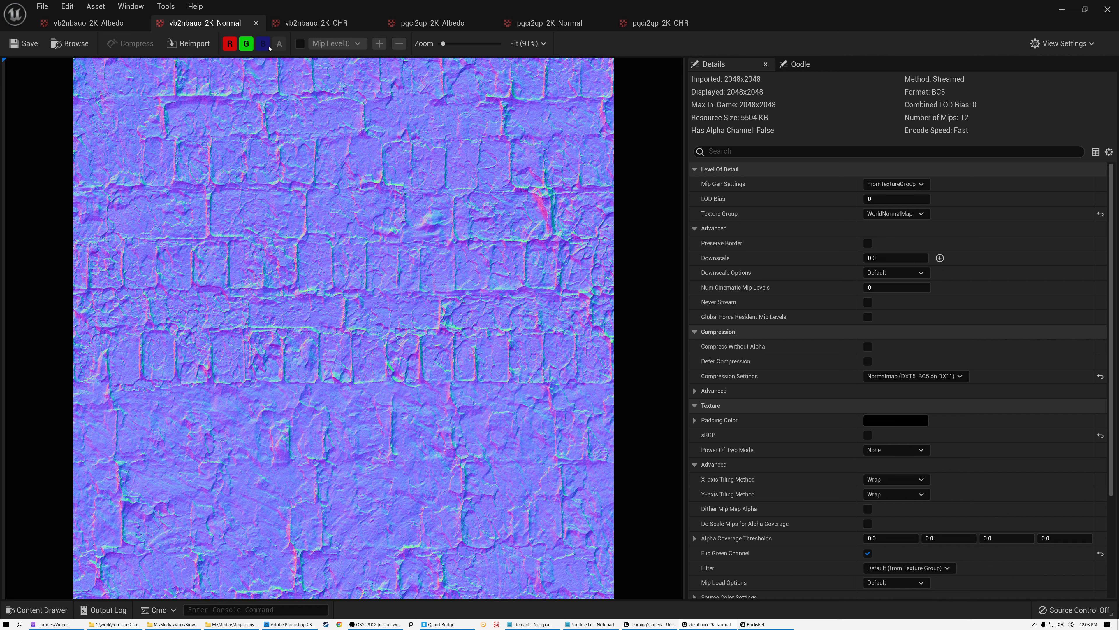
{"action": "left_click", "coordinate": [230, 44]}
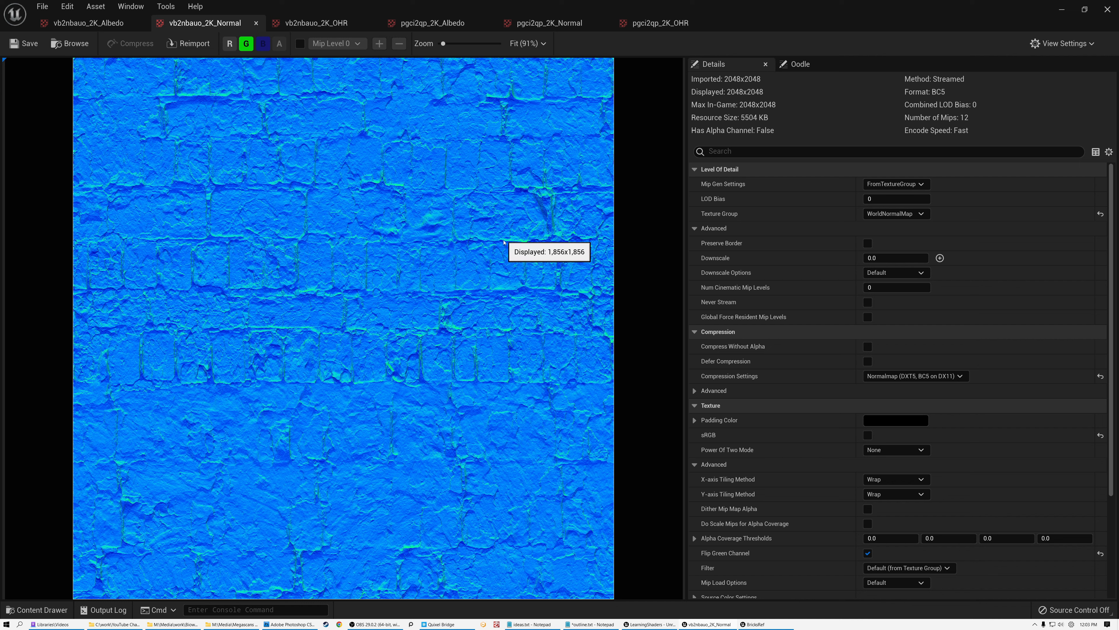
{"action": "left_click", "coordinate": [230, 44]}
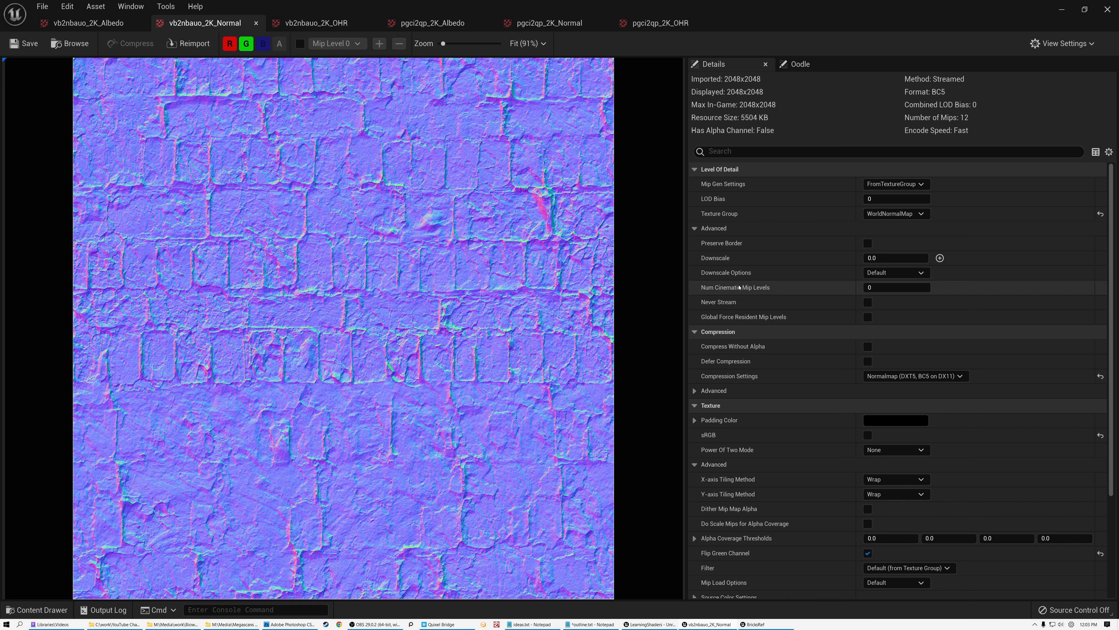
Step: Turn Flip Green Channel off and back on for vb2nbauo_2K_Normal to compare both versions of the normal map
{"action": "scroll", "coordinate": [814, 406], "scroll_direction": "down", "scroll_amount": 1}
{"action": "scroll", "coordinate": [814, 406], "scroll_direction": "down", "scroll_amount": 1}
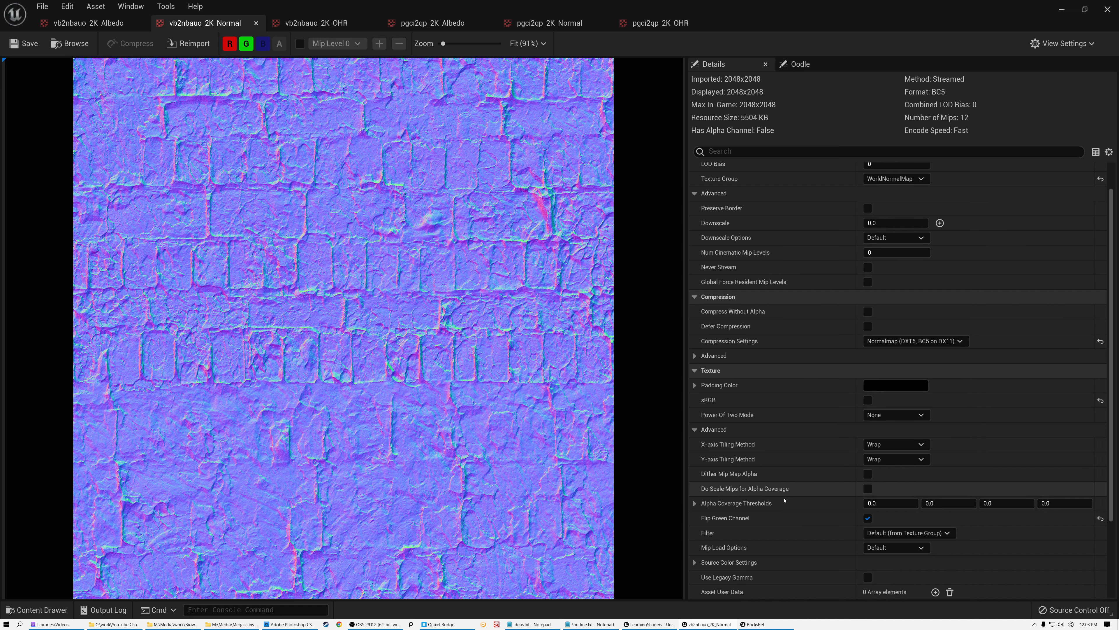
{"action": "left_click", "coordinate": [867, 518]}
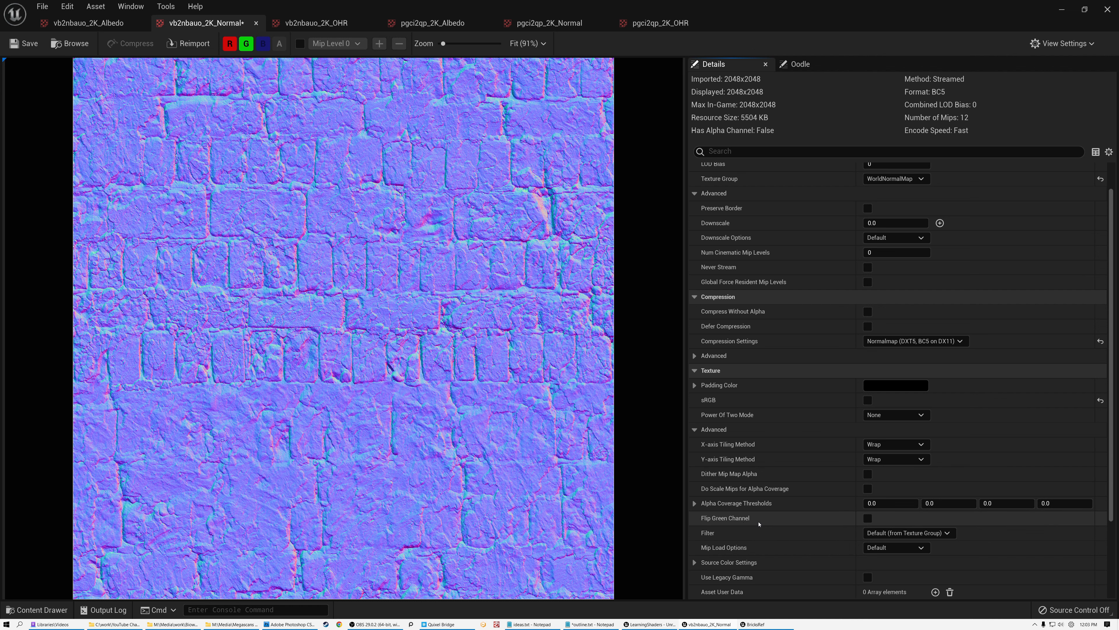
{"action": "left_click", "coordinate": [868, 518]}
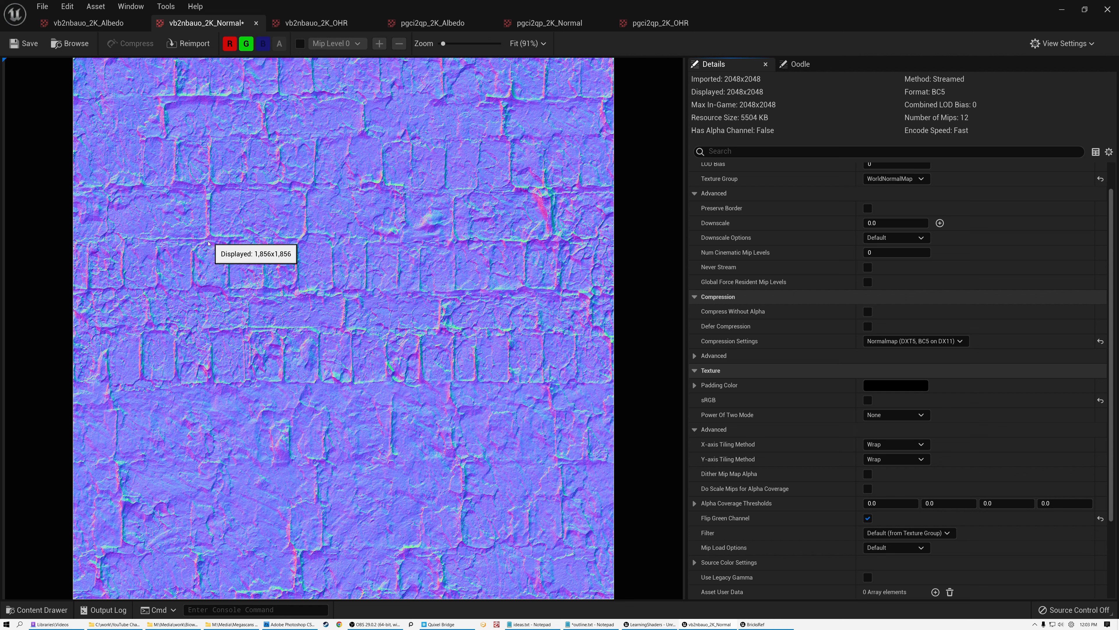
Step: Open vb2nbauo_2K_OHR and compare its channels in different combinations, finishing with only the blue channel displayed
{"action": "left_click", "coordinate": [311, 24]}
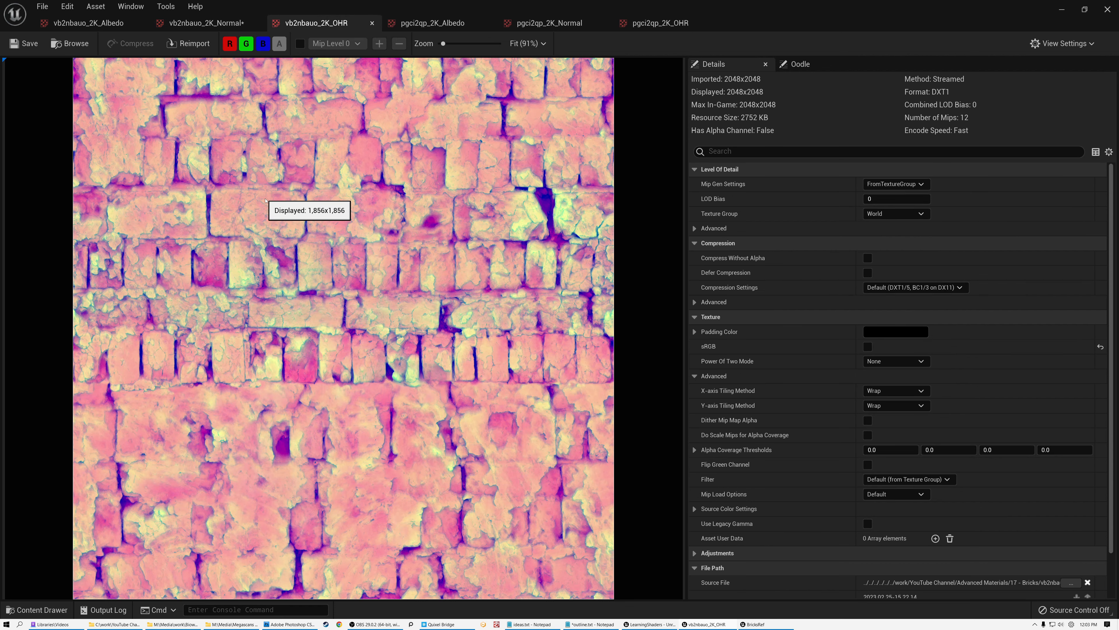
{"action": "left_click", "coordinate": [246, 43]}
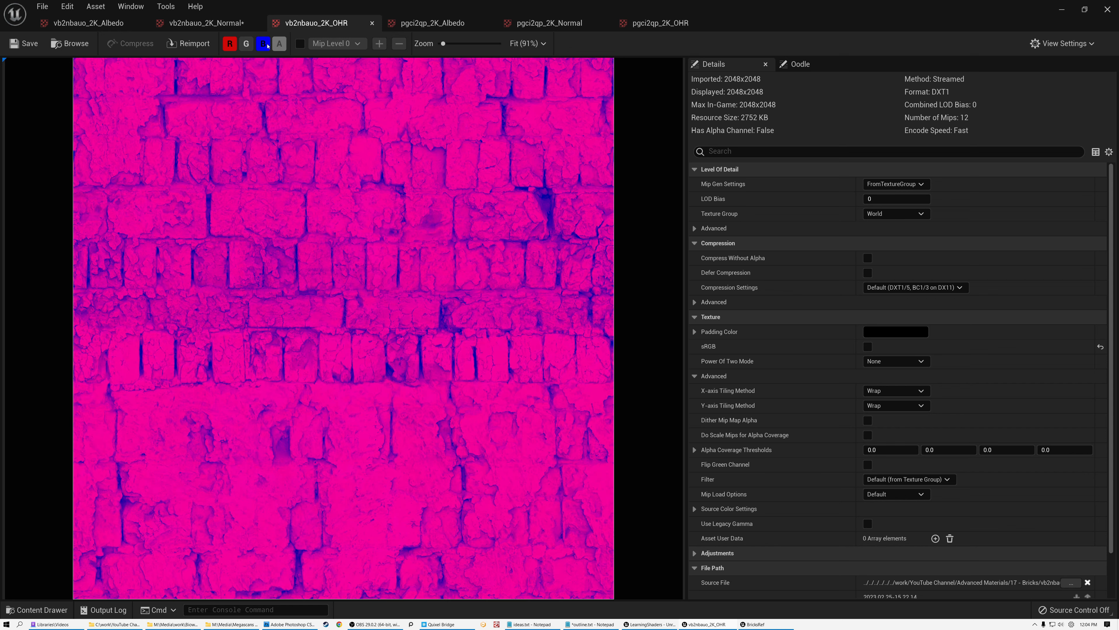
{"action": "left_click", "coordinate": [263, 43]}
{"action": "left_click", "coordinate": [246, 43]}
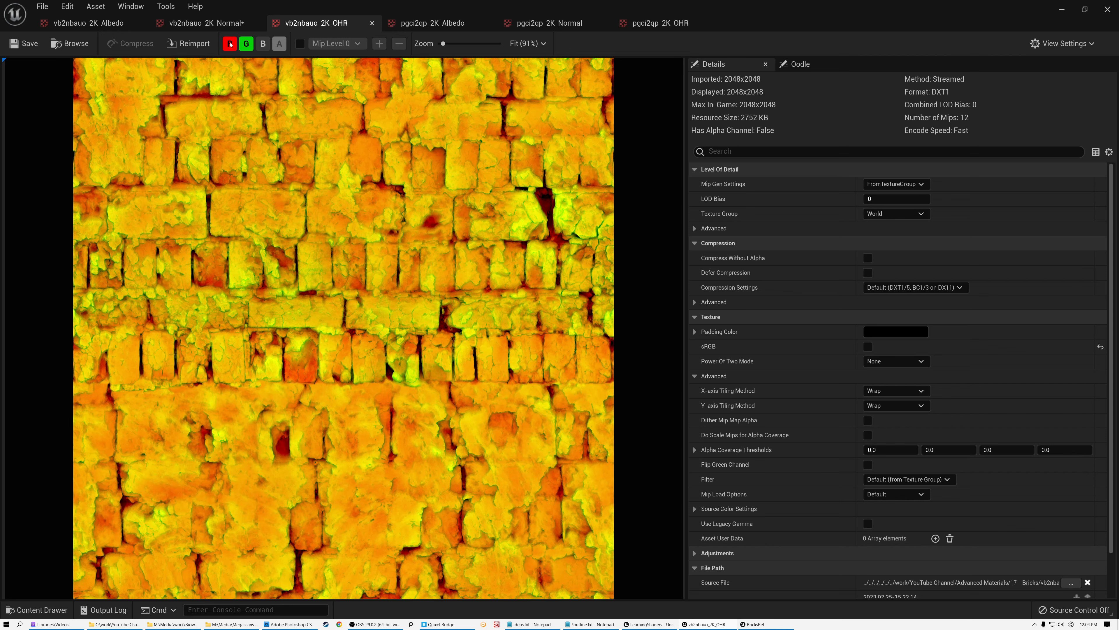
{"action": "left_click", "coordinate": [230, 44]}
{"action": "left_click", "coordinate": [263, 43]}
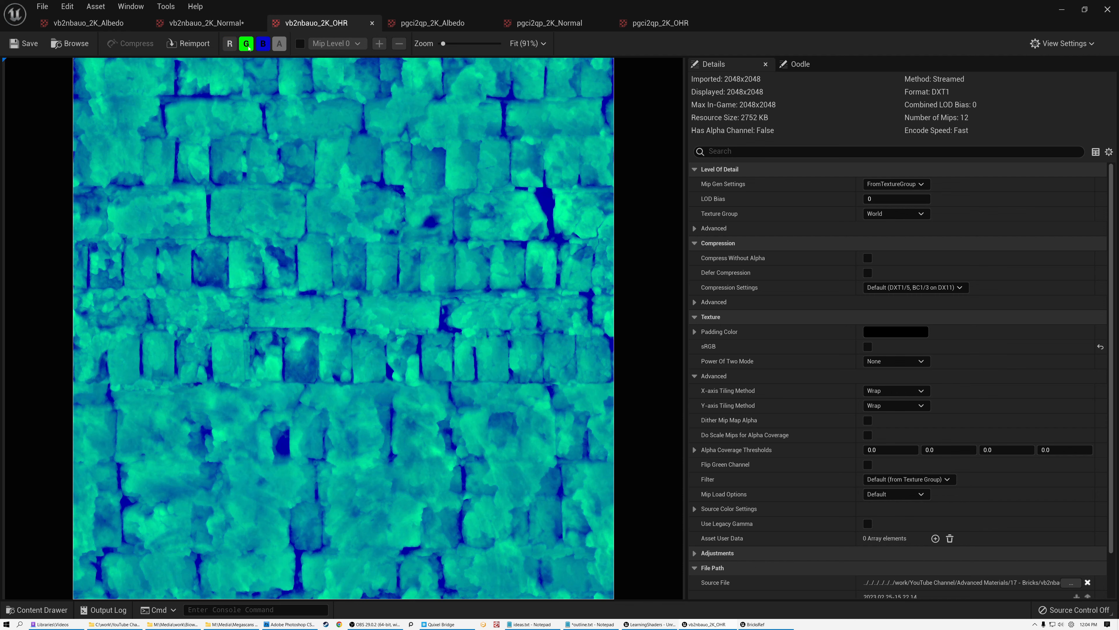
{"action": "left_click", "coordinate": [246, 43]}
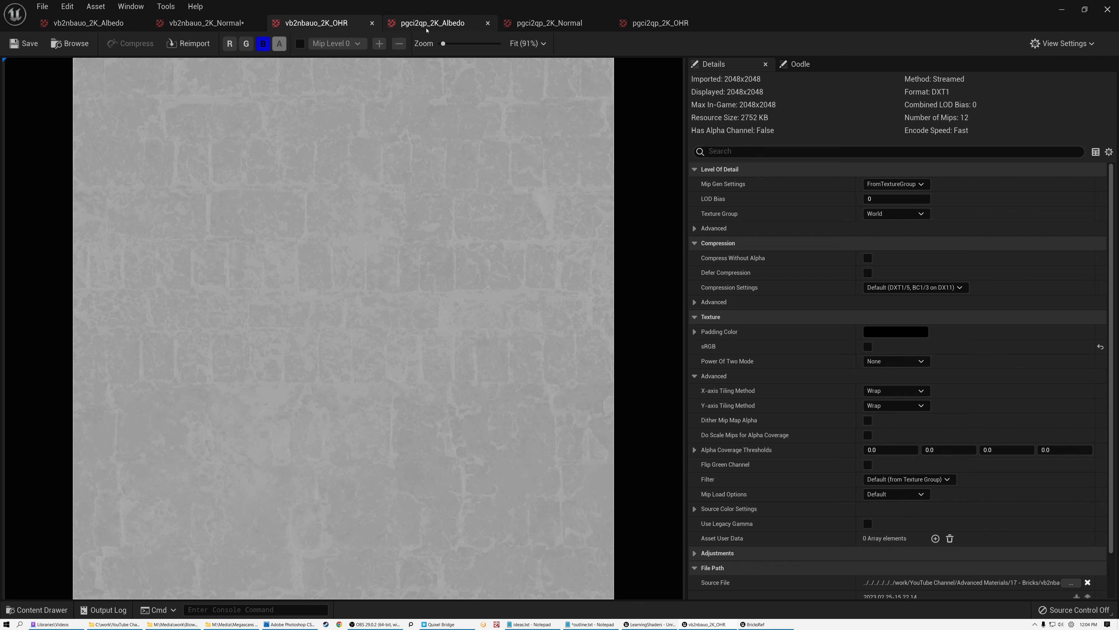
Step: Review the stucco textures pgci2qp_2K_Albedo, pgci2qp_2K_Normal and pgci2qp_2K_OHR together with their compression, sRGB and green-channel settings
{"action": "left_click", "coordinate": [436, 25]}
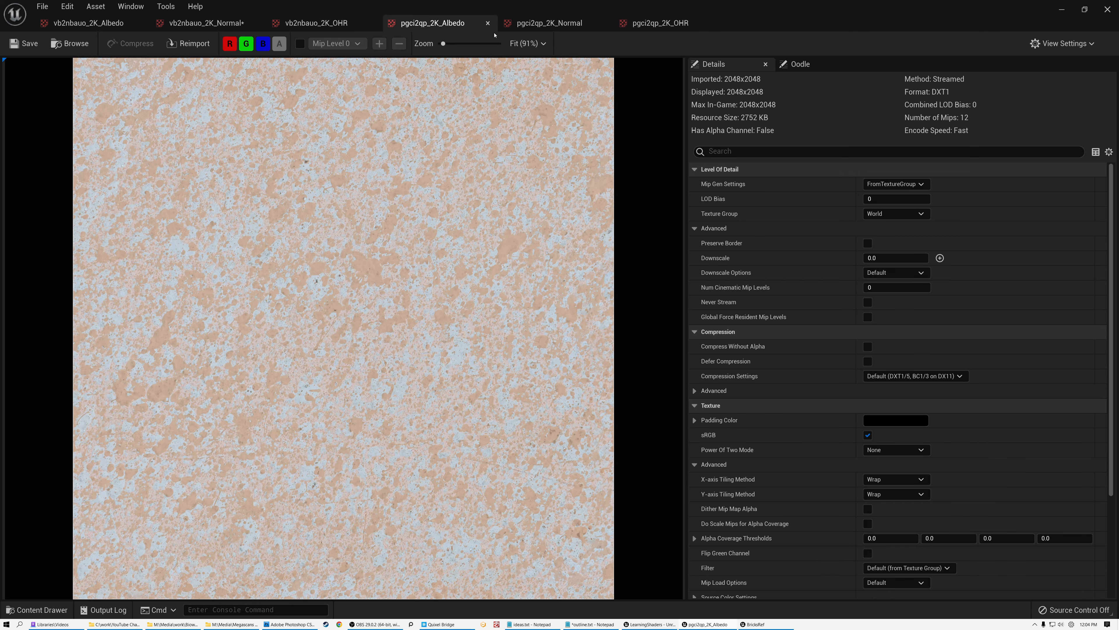
{"action": "left_click", "coordinate": [536, 25]}
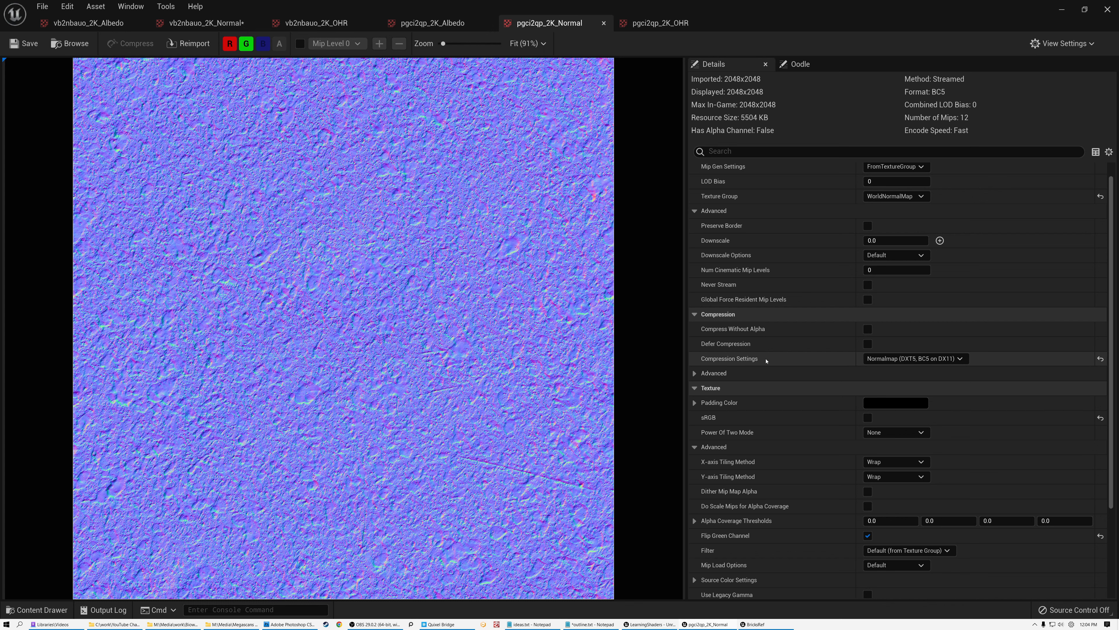
{"action": "left_click", "coordinate": [655, 25]}
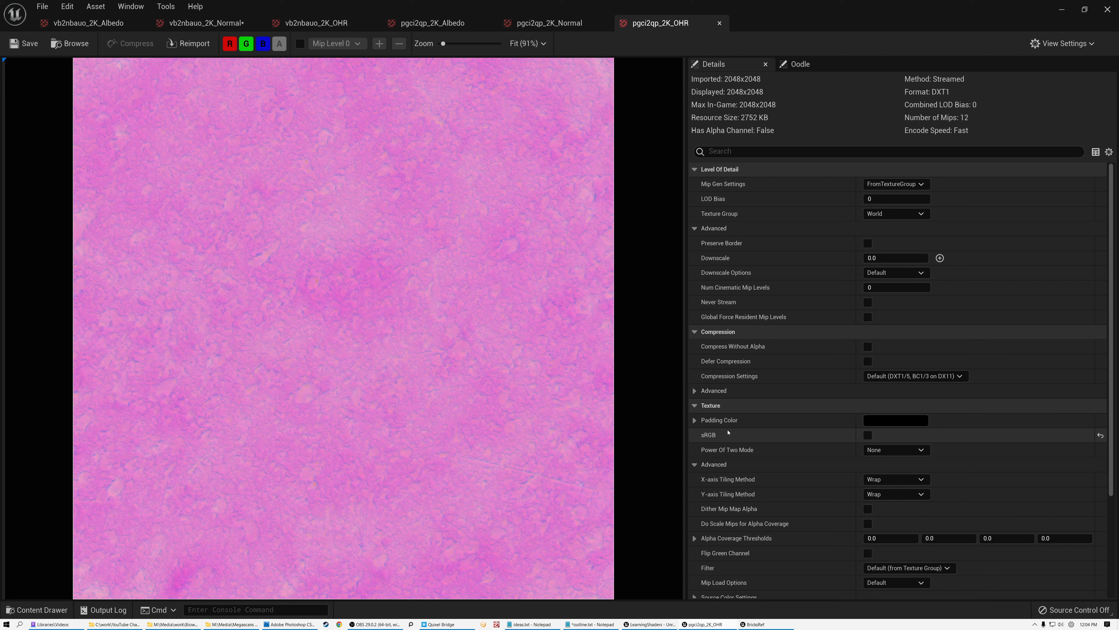
Step: Create a new material named BricksWithStucco in the StarterContent Materials folder and open it for editing
{"action": "left_click", "coordinate": [1062, 10]}
{"action": "left_click", "coordinate": [39, 608]}
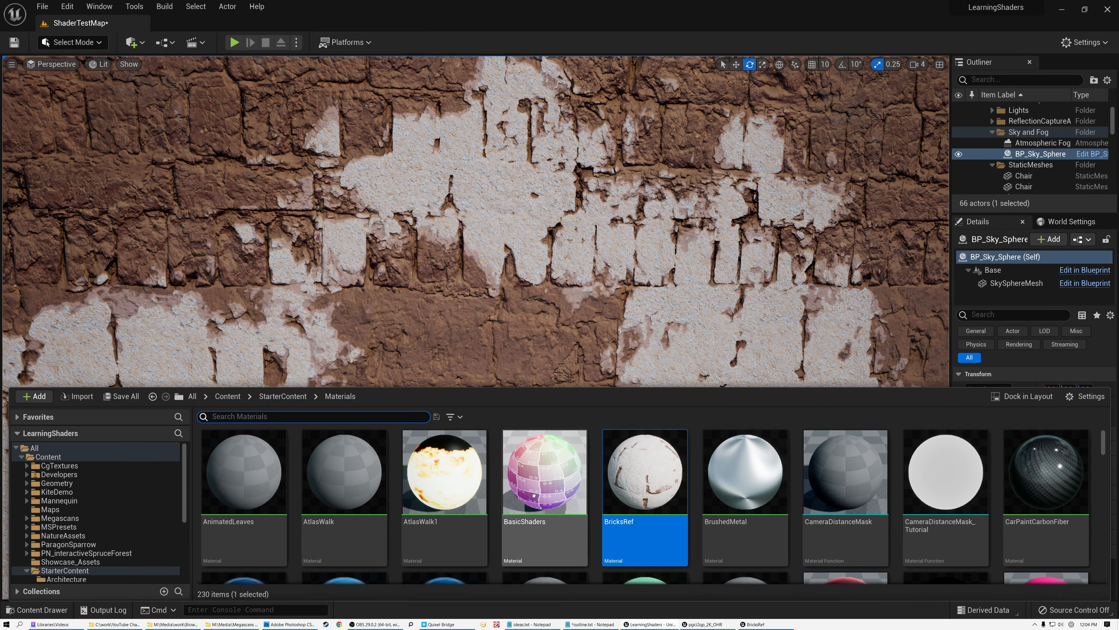
{"action": "left_click_drag", "start_coordinate": [1104, 447], "coordinate": [1104, 573]}
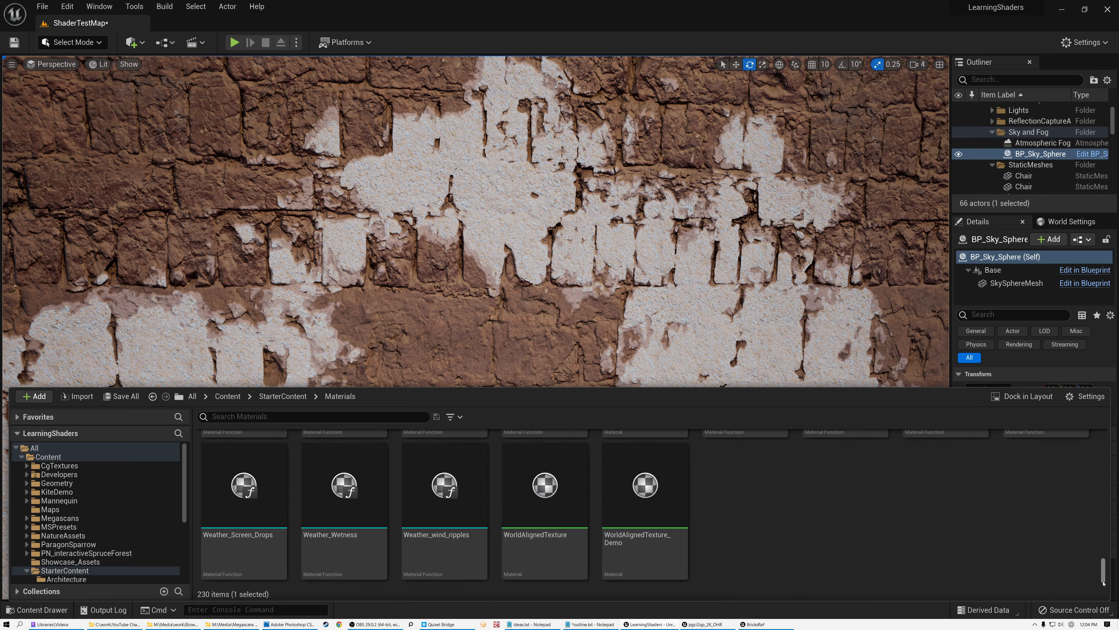
{"action": "right_click", "coordinate": [752, 501]}
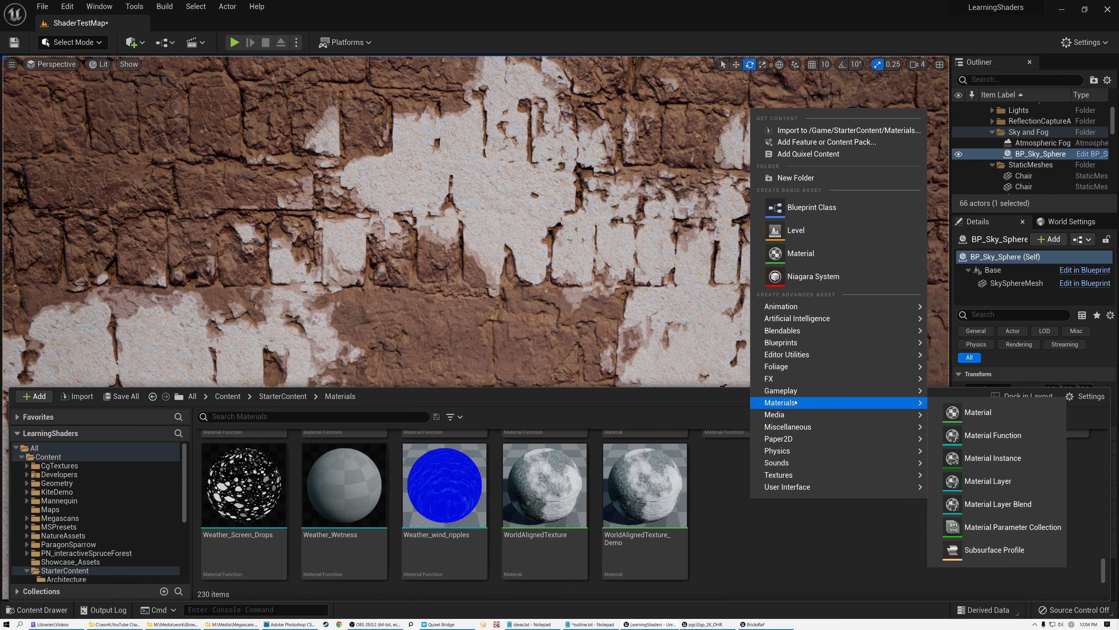
{"action": "left_click", "coordinate": [793, 253]}
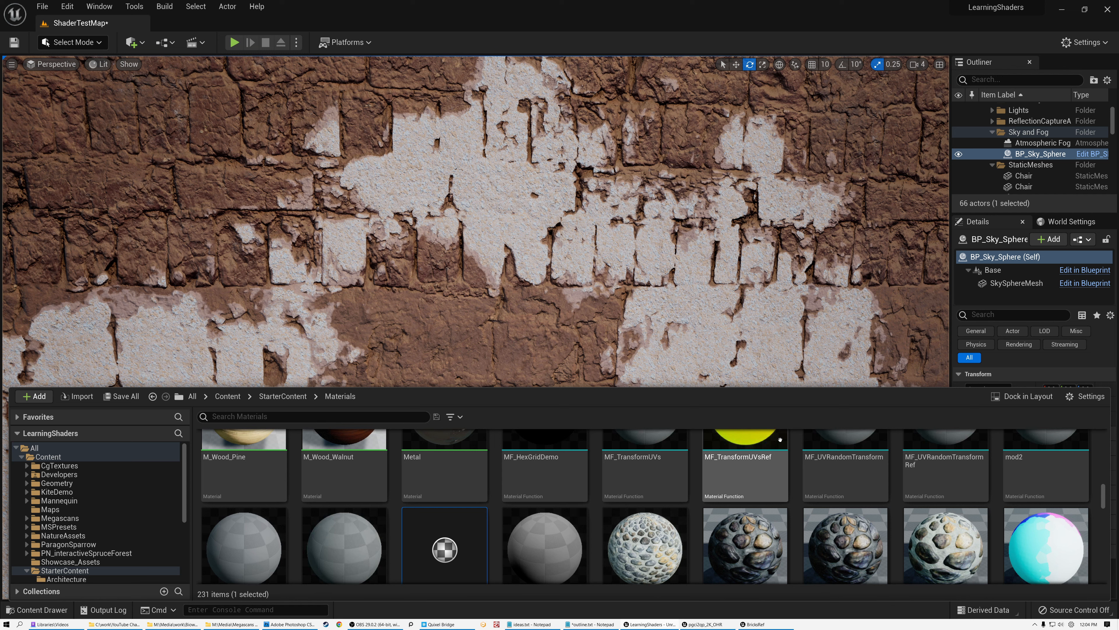
{"action": "key", "text": "Return"}
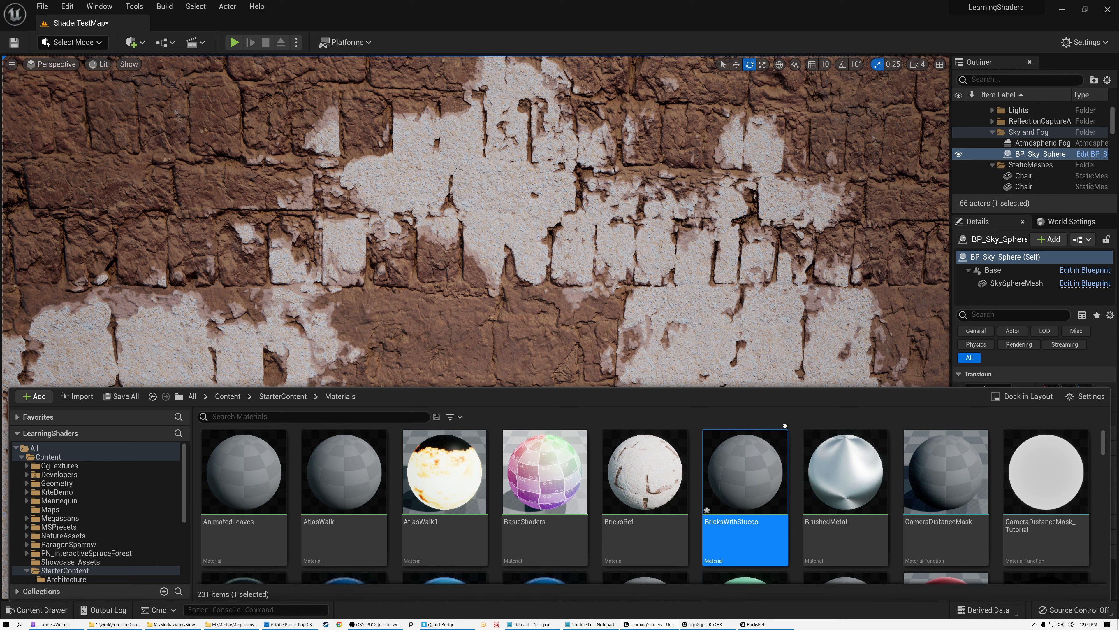
{"action": "double_click", "coordinate": [748, 482]}
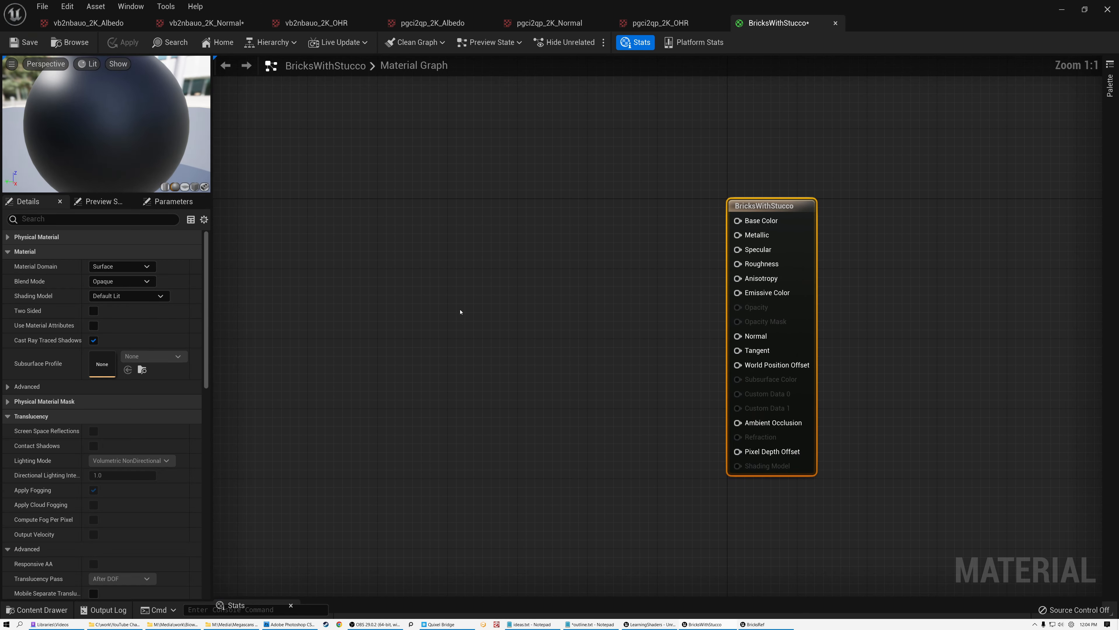
Step: Add the brick textures vb2nbauo_2K_Albedo, vb2nbauo_2K_Normal and vb2nbauo_2K_OHR from the StarterContent Textures folder to the material graph as texture samples
{"action": "left_click", "coordinate": [39, 609]}
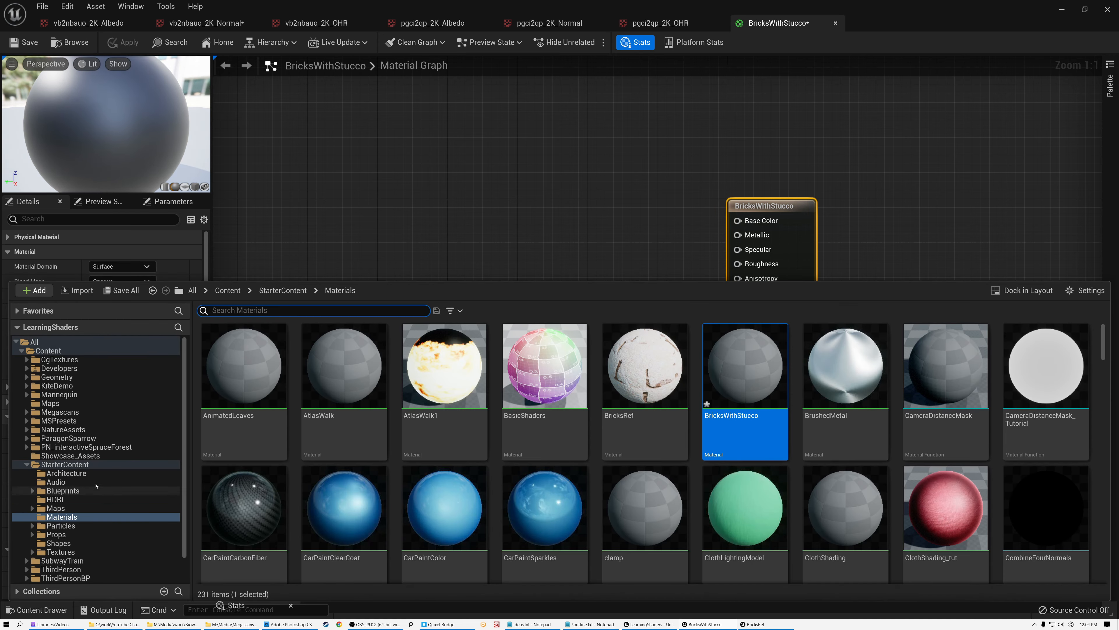
{"action": "left_click", "coordinate": [60, 552]}
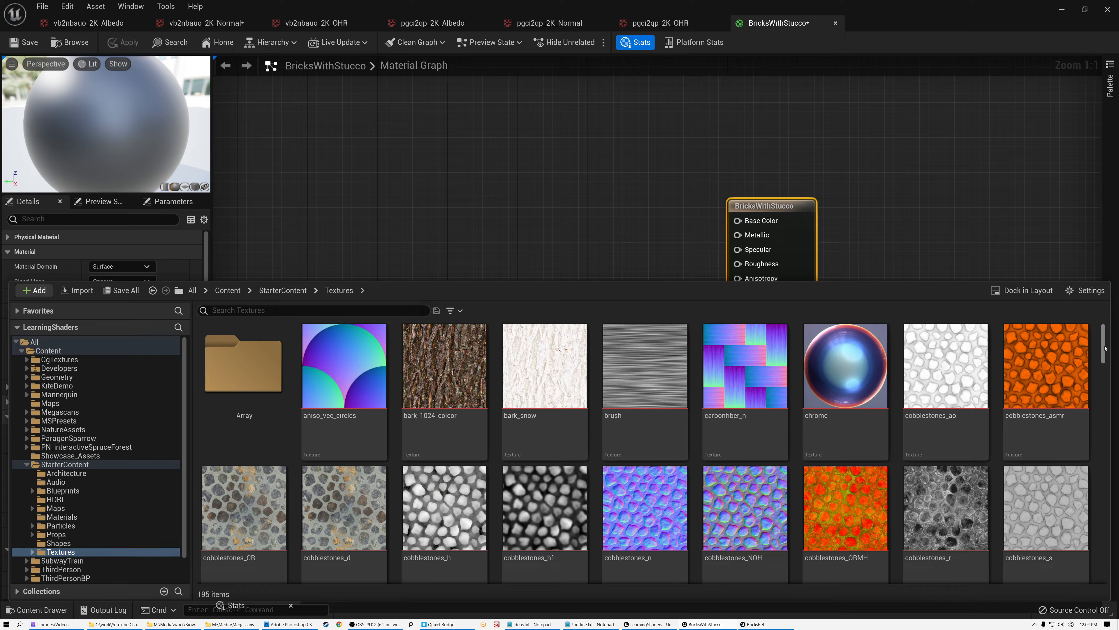
{"action": "left_click_drag", "start_coordinate": [1105, 348], "coordinate": [1103, 560]}
{"action": "left_click", "coordinate": [838, 430]}
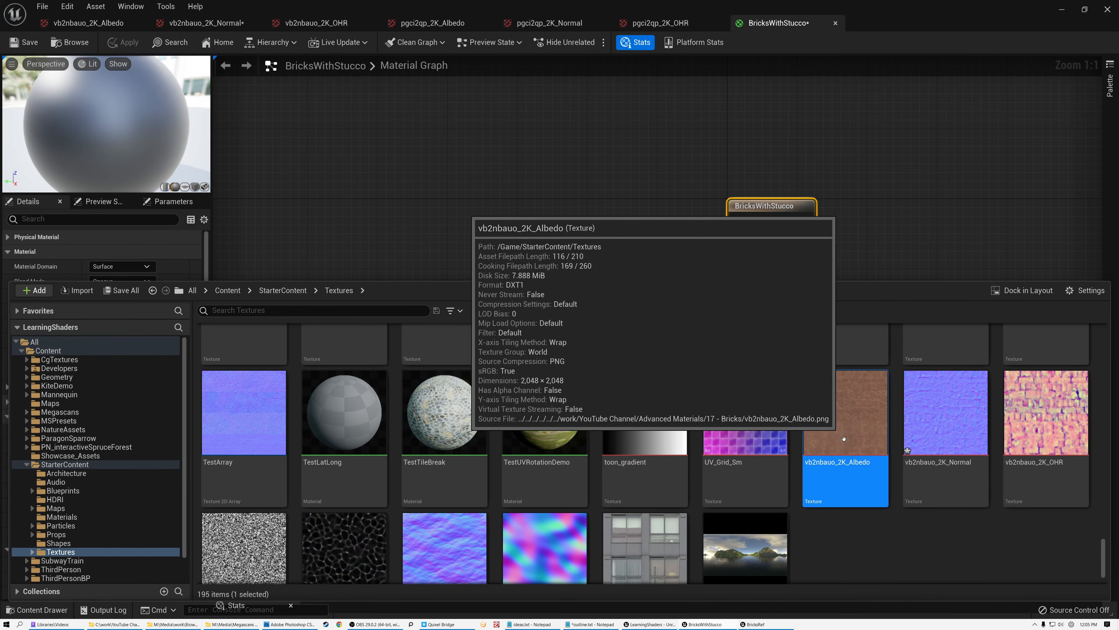
{"action": "left_click", "coordinate": [930, 415], "text": "ctrl"}
{"action": "left_click", "coordinate": [1024, 415], "text": "ctrl"}
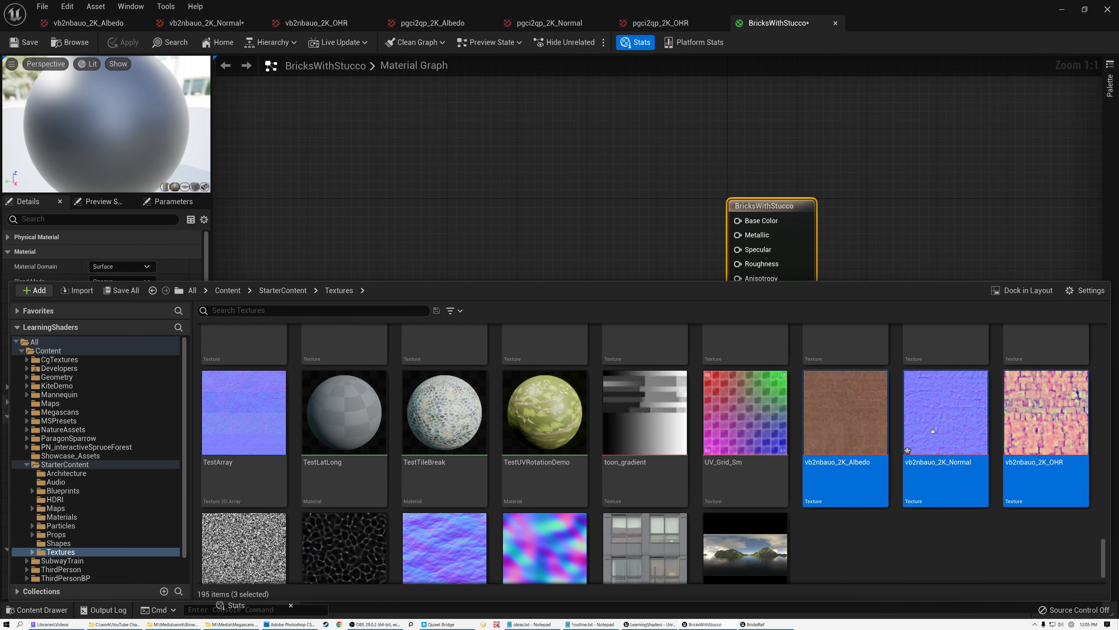
{"action": "left_click_drag", "start_coordinate": [958, 434], "coordinate": [401, 149]}
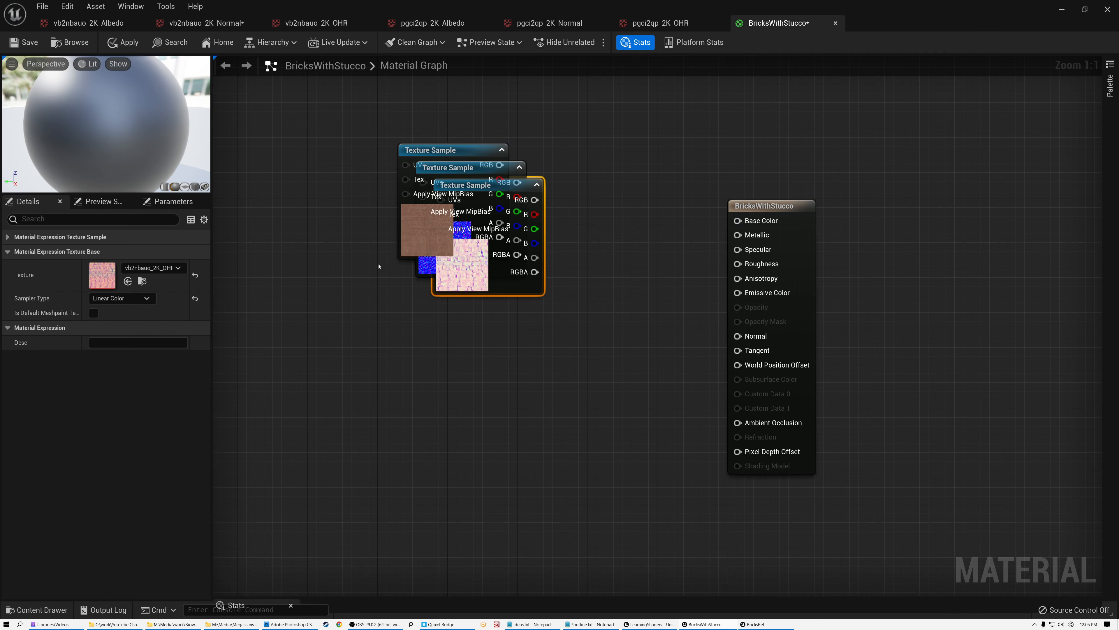
Step: Spread the three overlapping brick texture samples into a vertical column ordered albedo, normal and OHR
{"action": "left_click_drag", "start_coordinate": [445, 152], "coordinate": [322, 152]}
{"action": "left_click_drag", "start_coordinate": [460, 163], "coordinate": [318, 264]}
{"action": "left_click_drag", "start_coordinate": [492, 193], "coordinate": [330, 398]}
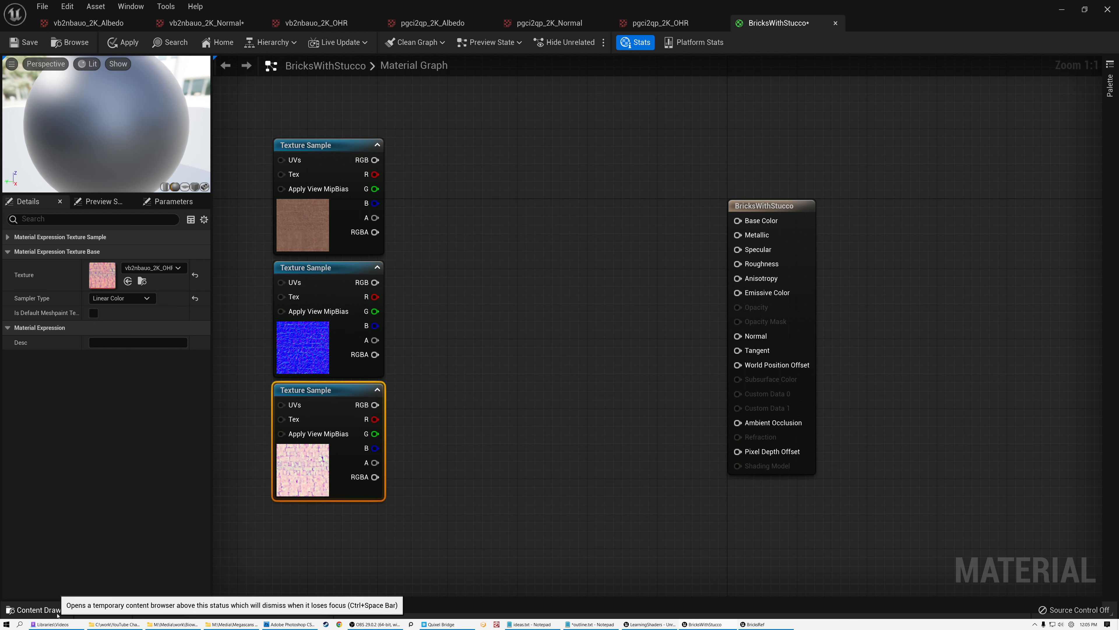
Step: Add the stucco textures pgci2qp_2K_Albedo, pgci2qp_2K_Normal and pgci2qp_2K_OHR to the material graph as texture samples
{"action": "left_click", "coordinate": [37, 609]}
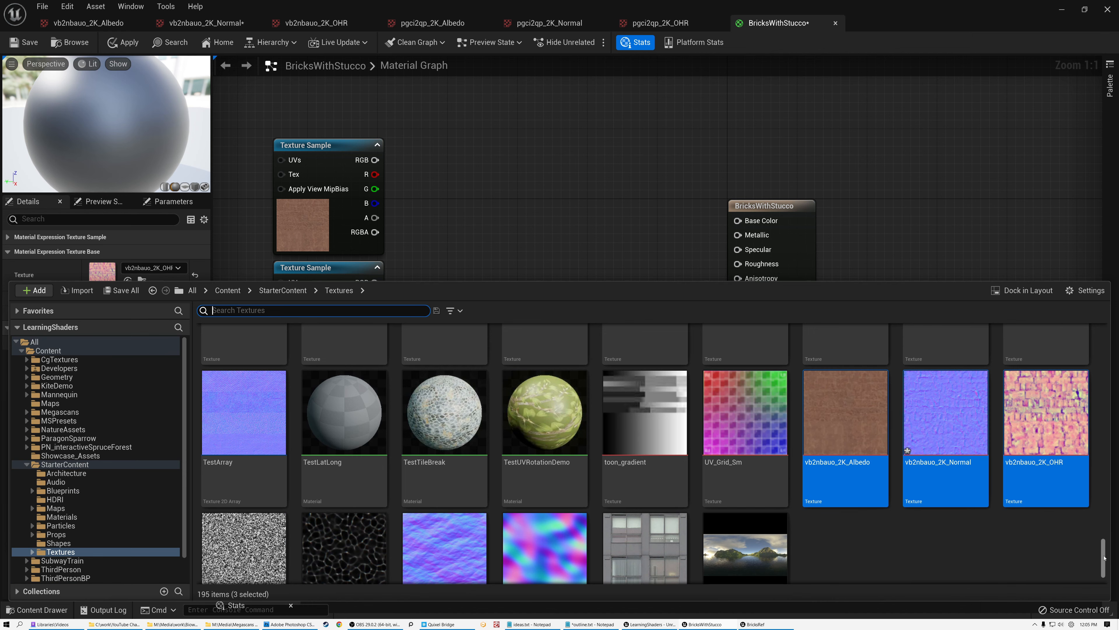
{"action": "left_click_drag", "start_coordinate": [1104, 558], "coordinate": [1104, 396]}
{"action": "left_click", "coordinate": [1004, 443]}
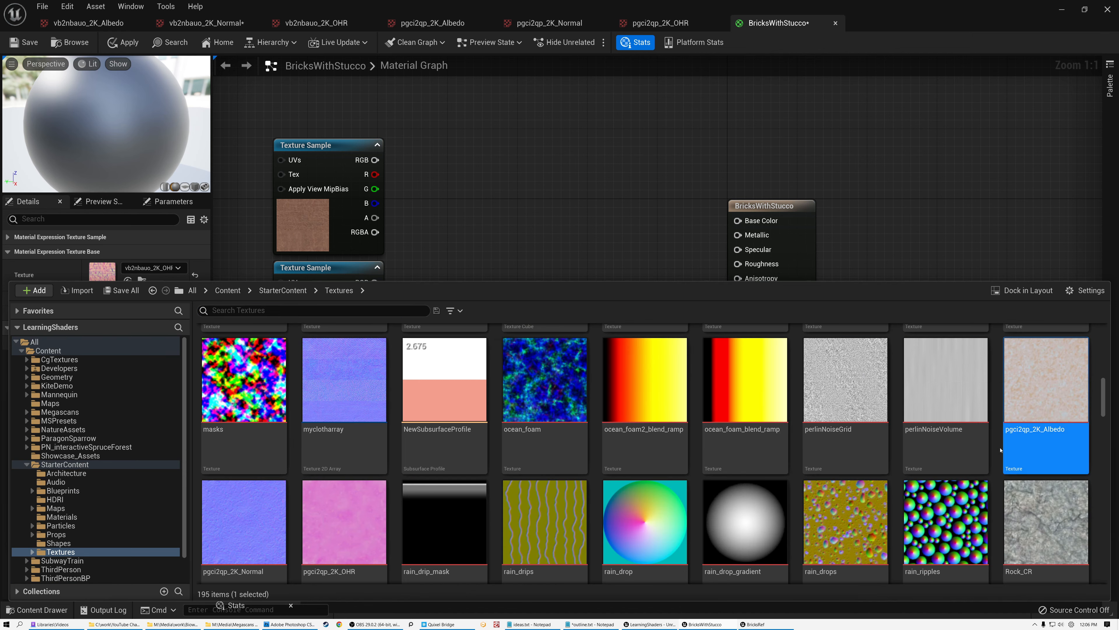
{"action": "left_click", "coordinate": [277, 542], "text": "ctrl"}
{"action": "left_click", "coordinate": [323, 544], "text": "ctrl"}
{"action": "left_click_drag", "start_coordinate": [322, 544], "coordinate": [427, 142]}
Step: Arrange the stucco normal and OHR samples below the stucco albedo, forming a second column beside the brick samples
{"action": "left_click_drag", "start_coordinate": [552, 254], "coordinate": [452, 392]}
{"action": "left_click_drag", "start_coordinate": [532, 240], "coordinate": [456, 275]}
{"action": "right_click_drag", "start_coordinate": [583, 189], "coordinate": [707, 234]}
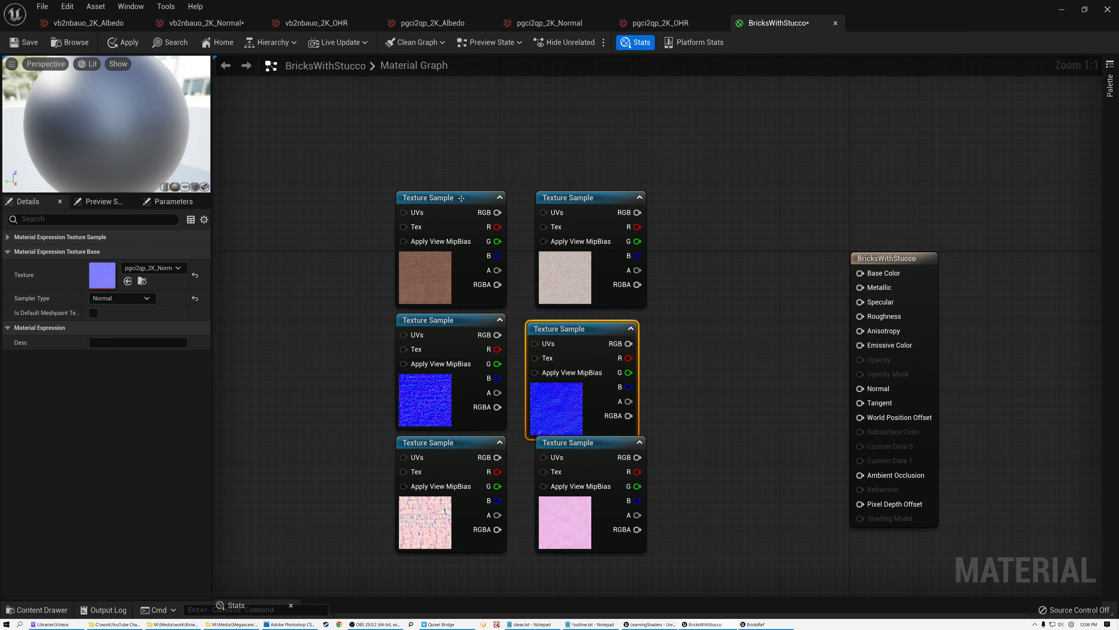
Step: Enlarge the material preview and stack all six texture samples in one column, pairing brick and stucco albedos, normals and OHR maps
{"action": "left_click_drag", "start_coordinate": [461, 198], "coordinate": [453, 137]}
{"action": "left_click_drag", "start_coordinate": [92, 193], "coordinate": [92, 361]}
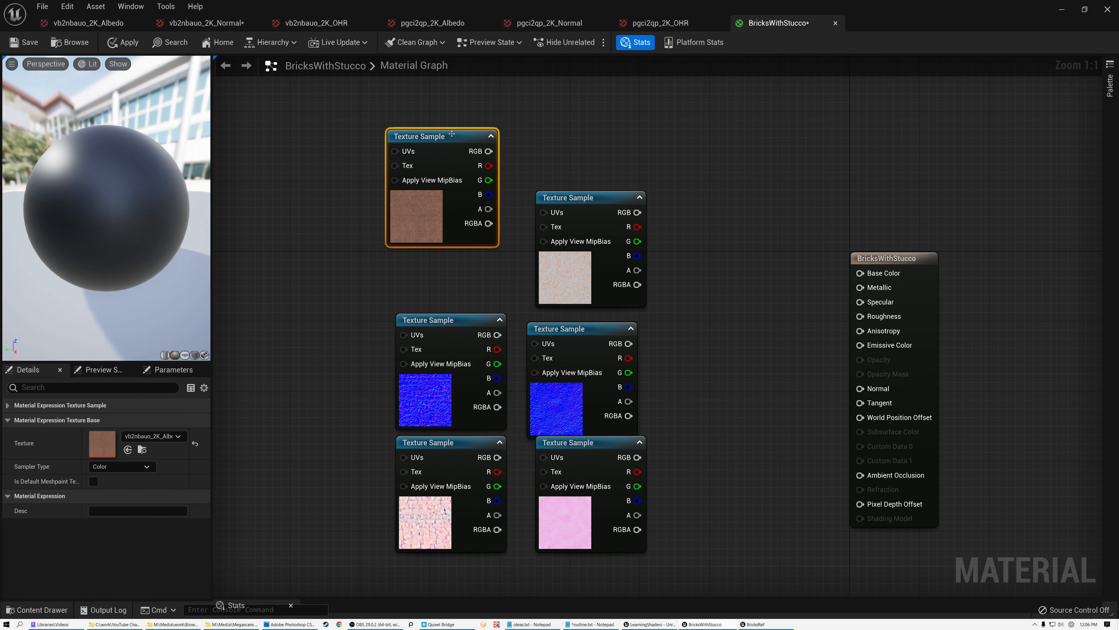
{"action": "left_click_drag", "start_coordinate": [422, 132], "coordinate": [371, 105]}
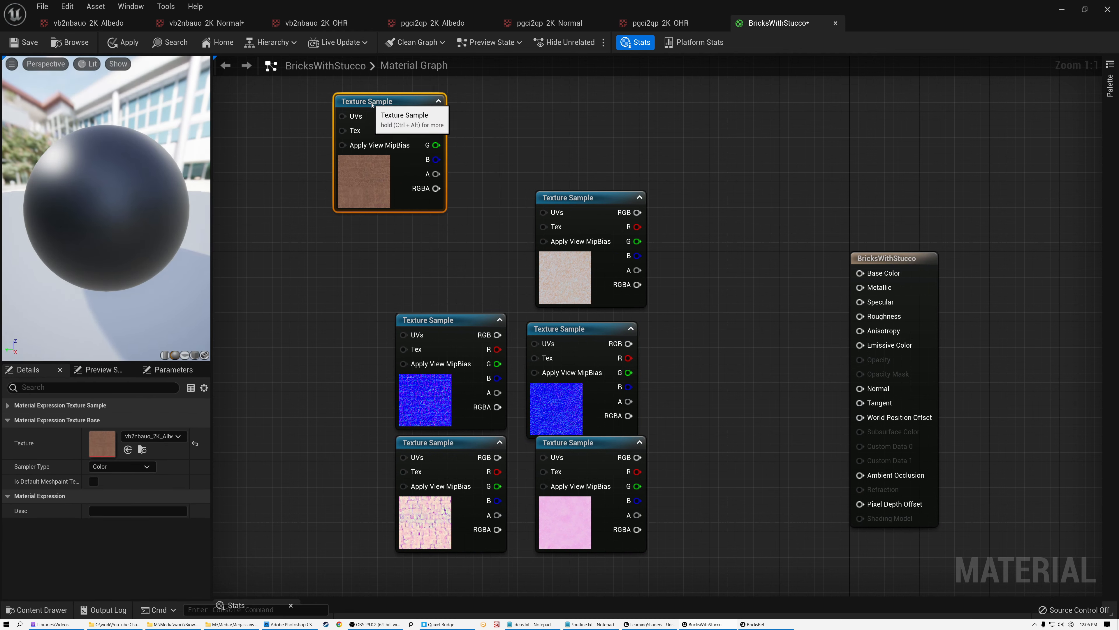
{"action": "left_click_drag", "start_coordinate": [584, 199], "coordinate": [379, 228]}
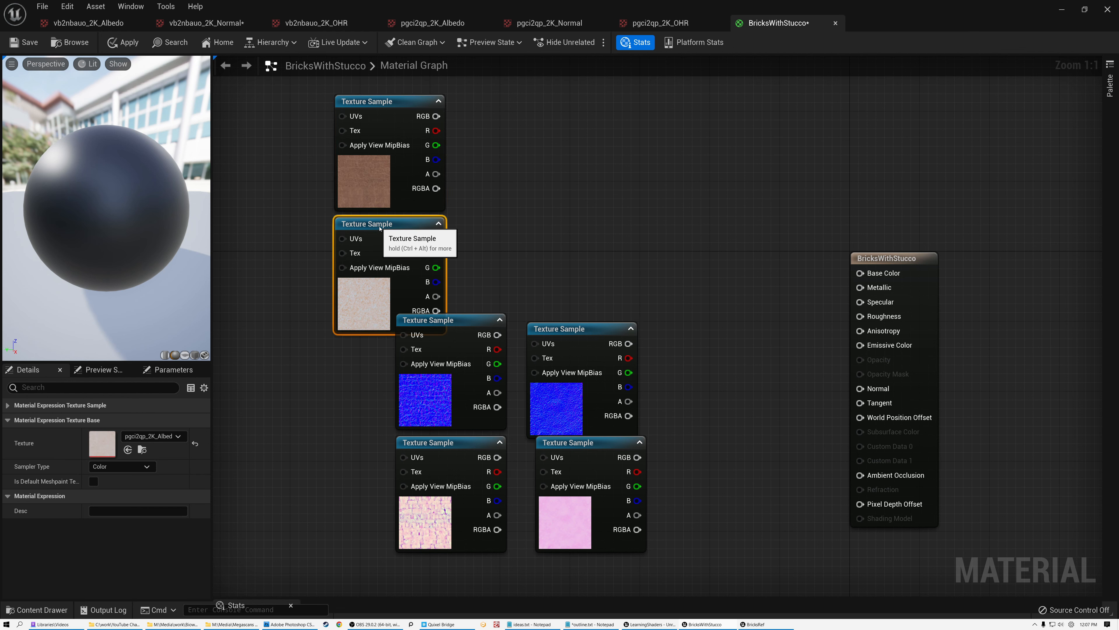
{"action": "left_click_drag", "start_coordinate": [473, 329], "coordinate": [411, 355]}
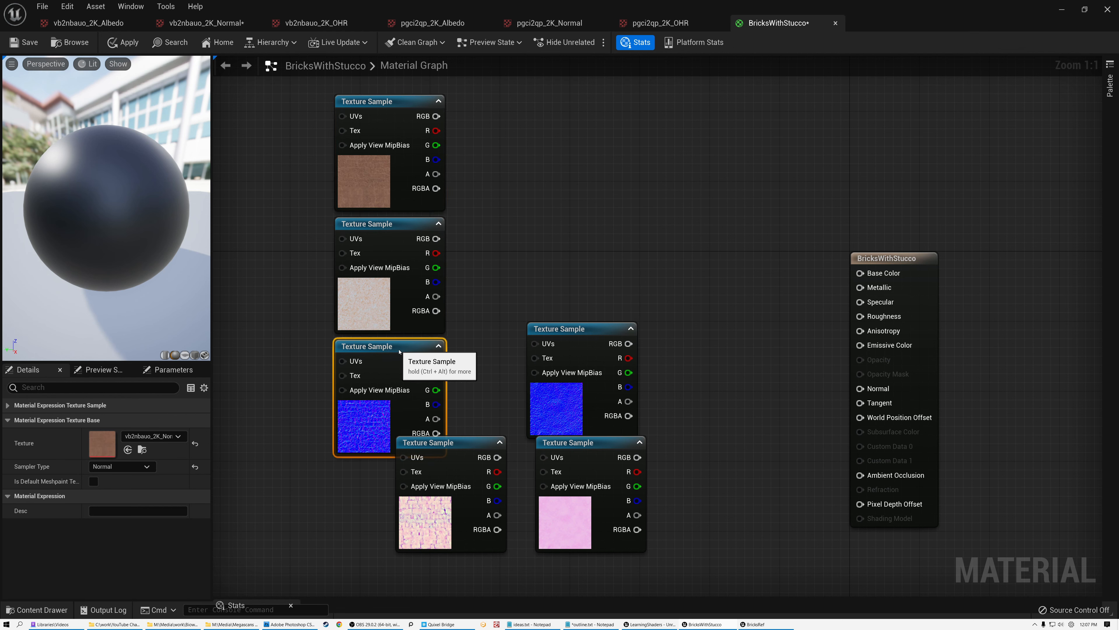
{"action": "left_click_drag", "start_coordinate": [589, 333], "coordinate": [395, 472]}
{"action": "right_click_drag", "start_coordinate": [536, 332], "coordinate": [570, 197]}
{"action": "left_click_drag", "start_coordinate": [490, 304], "coordinate": [431, 452]}
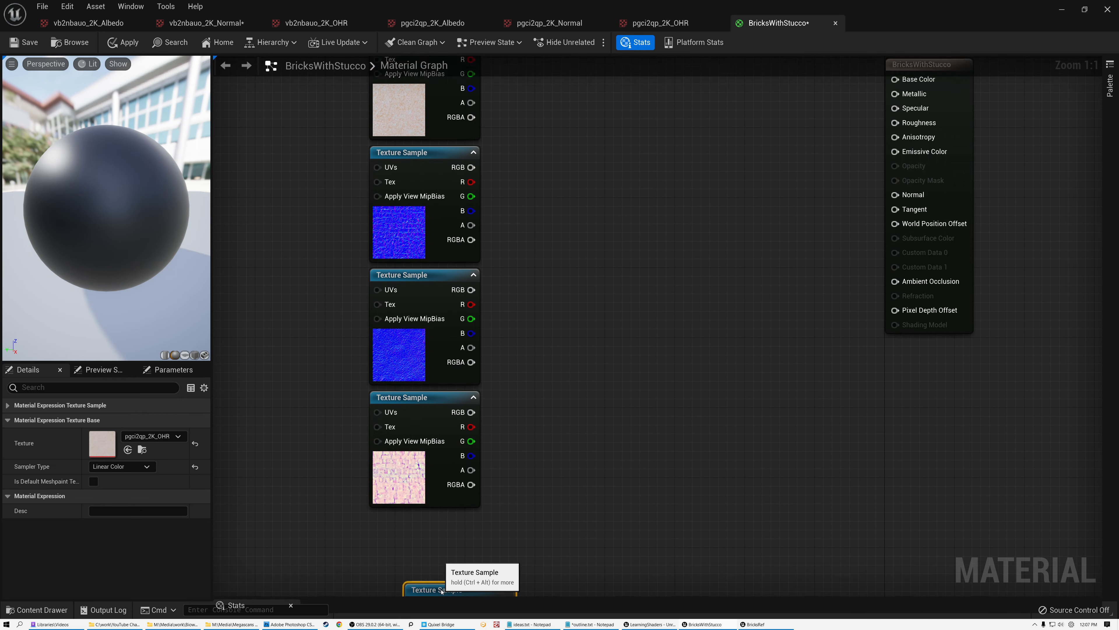
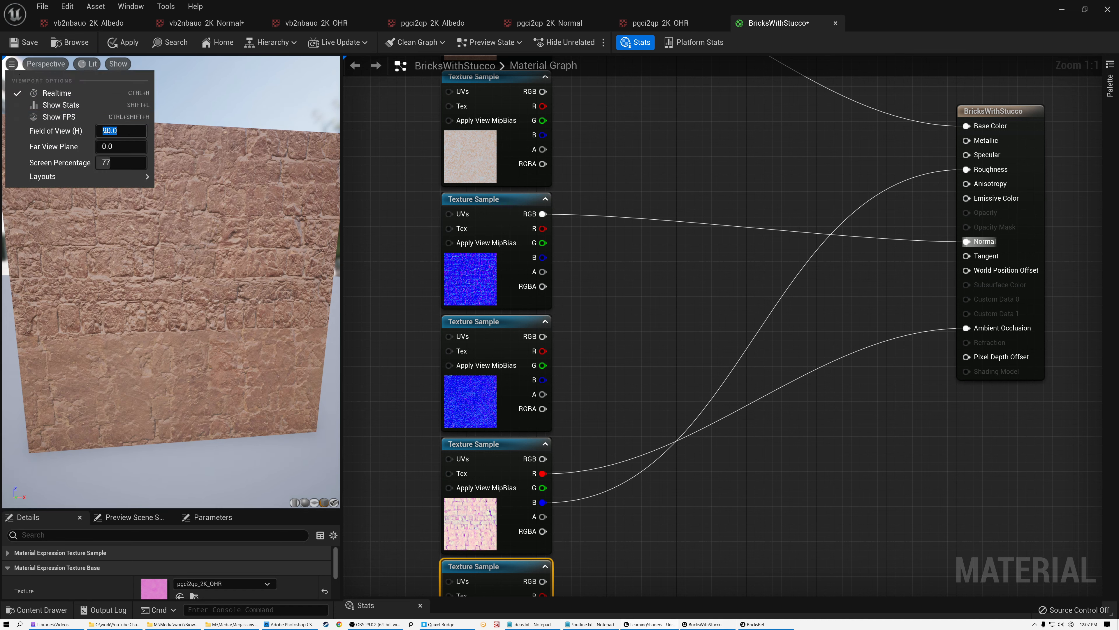
Step: Apply a narrower field of view to the material preview and reframe the brick-textured plane
{"action": "key", "text": "Return"}
{"action": "left_click", "coordinate": [142, 282]}
{"action": "right_click_drag", "start_coordinate": [142, 283], "coordinate": [147, 238]}
{"action": "mouse_move", "coordinate": [142, 278]}
{"action": "left_mouse_down"}
{"action": "mouse_move", "coordinate": [102, 278]}
{"action": "mouse_move", "coordinate": [198, 280]}
{"action": "mouse_move", "coordinate": [143, 278]}
{"action": "left_mouse_up"}
{"action": "right_click_drag", "start_coordinate": [149, 284], "coordinate": [147, 260]}
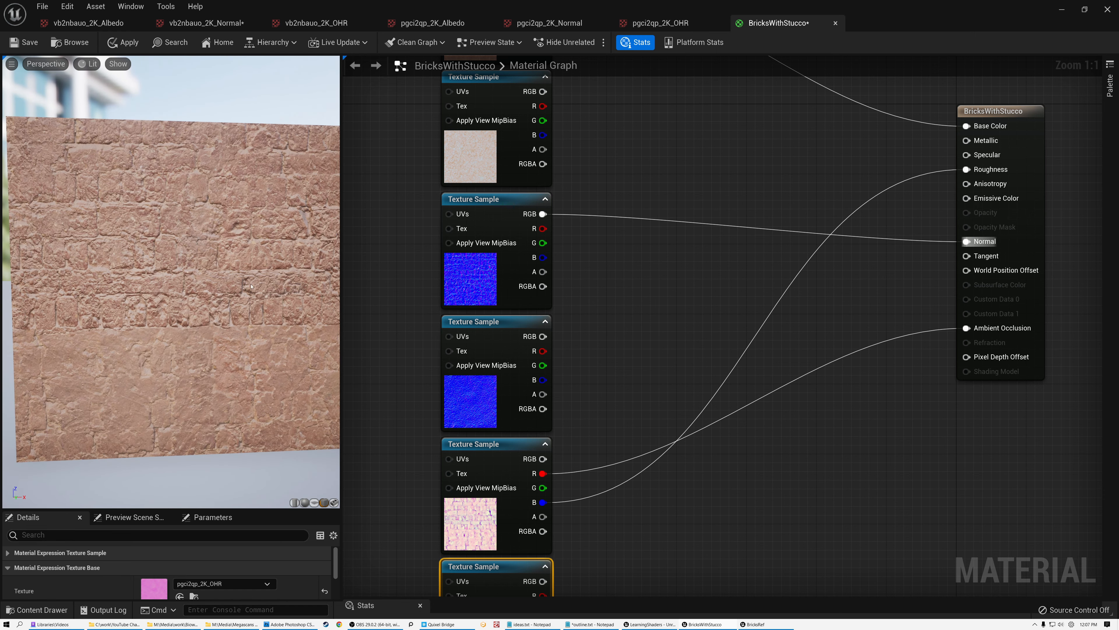
Step: Connect the stucco albedo to Base Color, its normal to Normal, and its OHR red and blue channels to Ambient Occlusion and Roughness
{"action": "right_click_drag", "start_coordinate": [614, 191], "coordinate": [578, 342]}
{"action": "left_click_drag", "start_coordinate": [508, 243], "coordinate": [930, 276]}
{"action": "left_click_drag", "start_coordinate": [506, 486], "coordinate": [930, 391]}
{"action": "right_click_drag", "start_coordinate": [662, 314], "coordinate": [650, 100]}
{"action": "left_click_drag", "start_coordinate": [495, 537], "coordinate": [919, 270]}
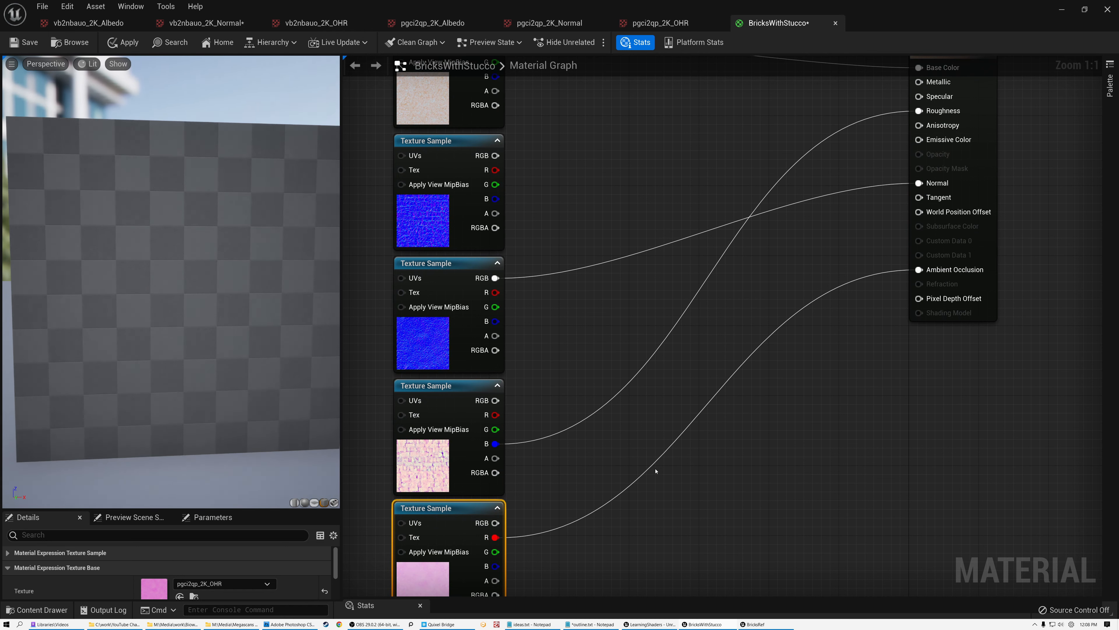
{"action": "left_click_drag", "start_coordinate": [494, 567], "coordinate": [918, 110]}
{"action": "right_click_drag", "start_coordinate": [151, 274], "coordinate": [150, 273]}
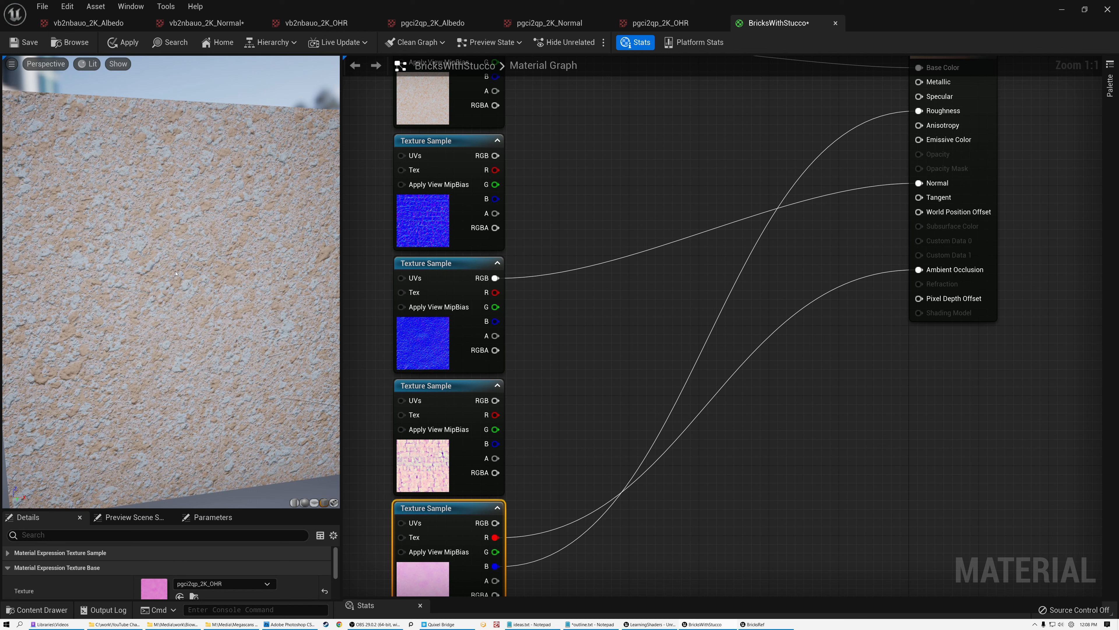
Step: Switch to Quixel Bridge, check the physical sizes of the Muddy Brick Wall and Stucco surfaces, and return to Unreal's material editor
{"action": "left_click", "coordinate": [440, 624]}
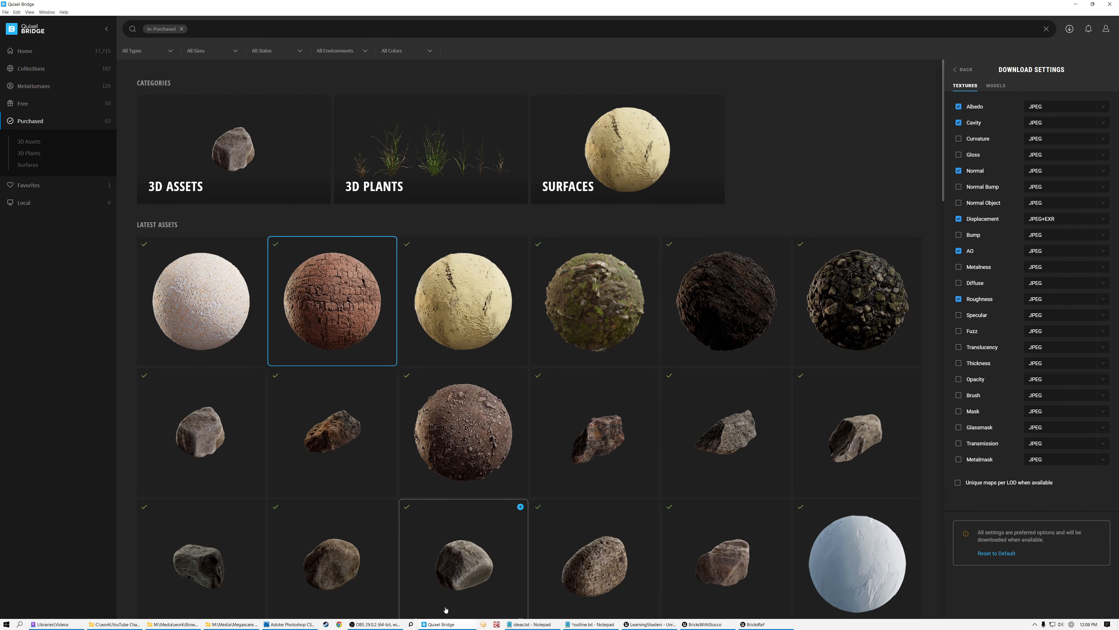
{"action": "left_click", "coordinate": [964, 70]}
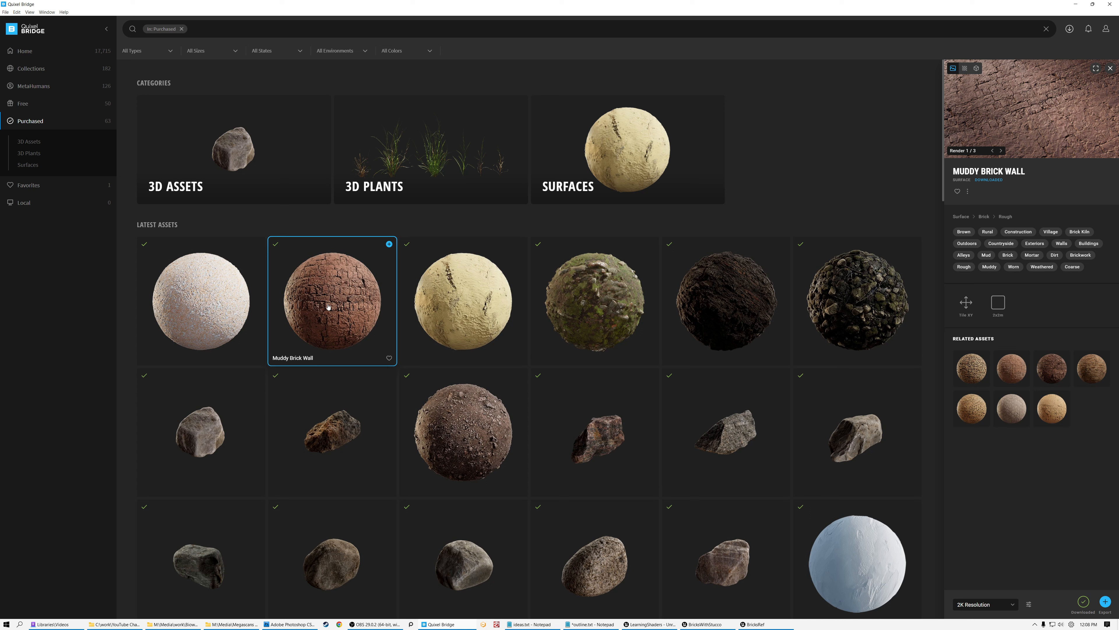
{"action": "left_click", "coordinate": [206, 314]}
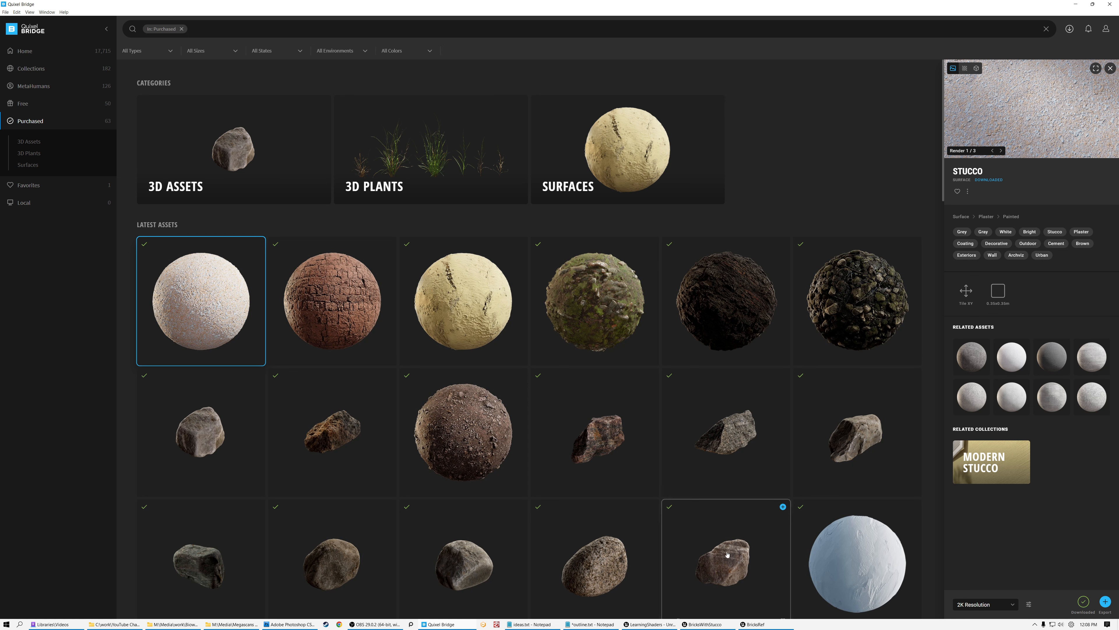
{"action": "left_click", "coordinate": [756, 624]}
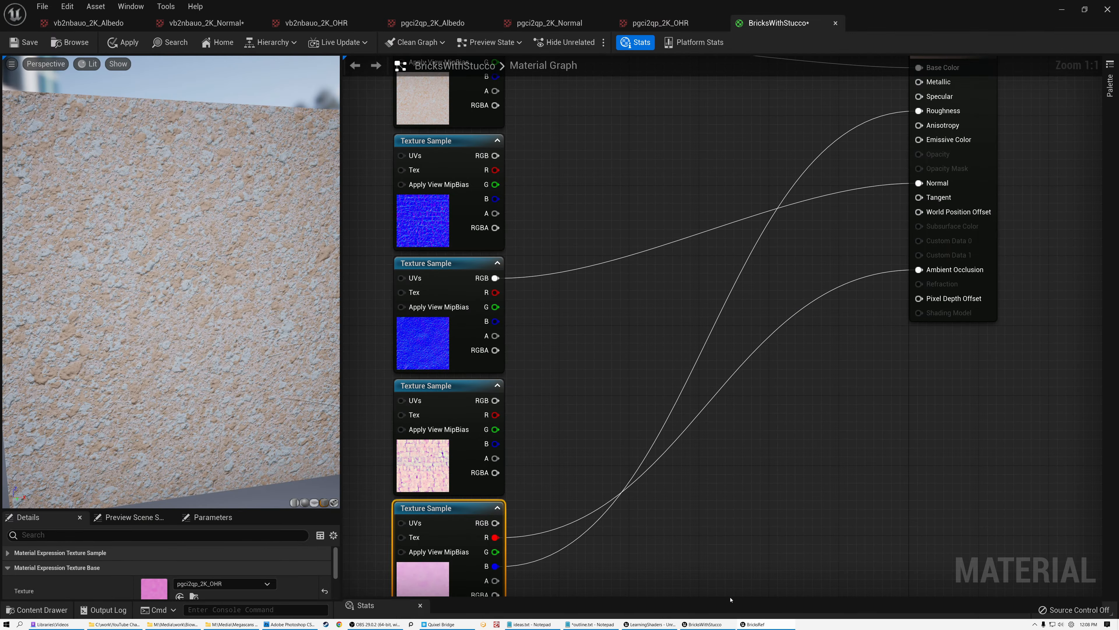
Step: Add a TexCoord node in the empty area before the texture samples and feed it into input A of a new Multiply node
{"action": "right_click_drag", "start_coordinate": [551, 174], "coordinate": [863, 362]}
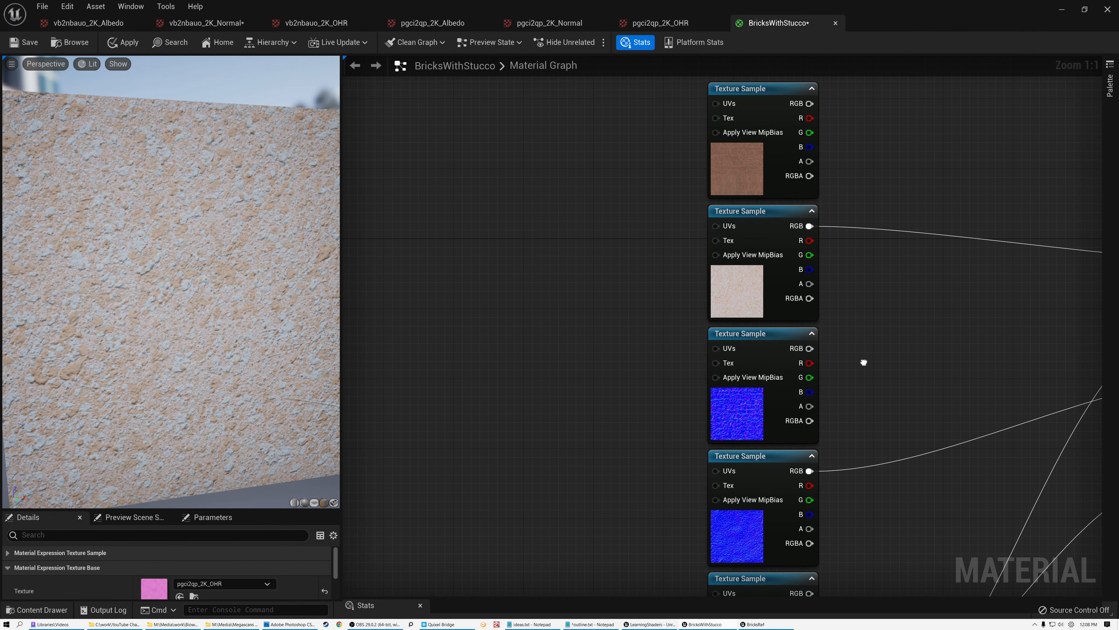
{"action": "left_click", "coordinate": [489, 272]}
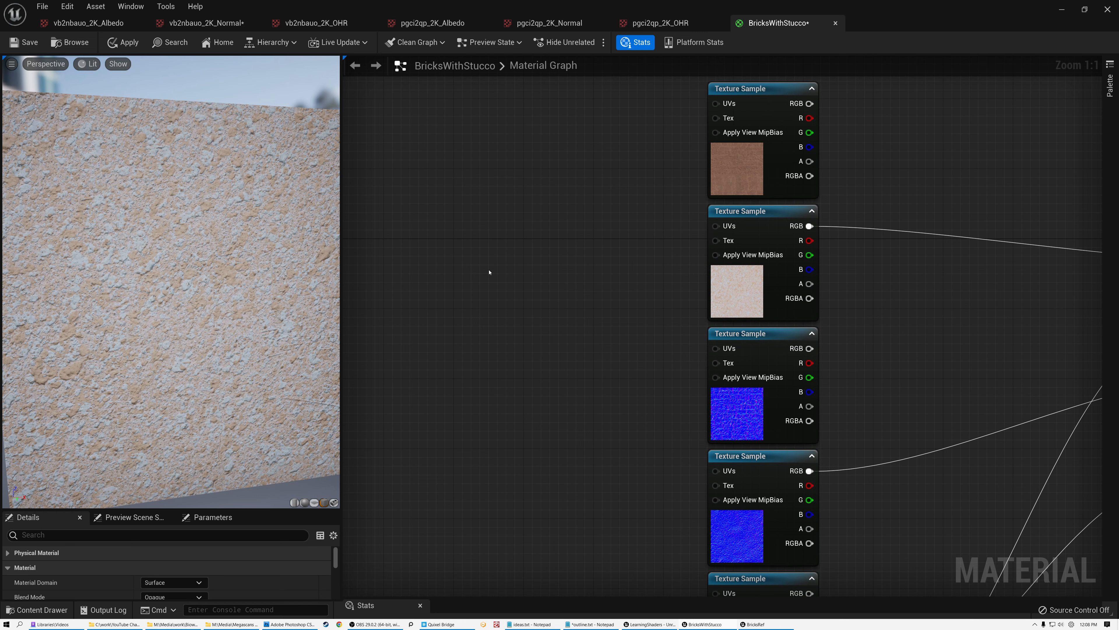
{"action": "right_click_drag", "start_coordinate": [489, 272], "coordinate": [480, 270]}
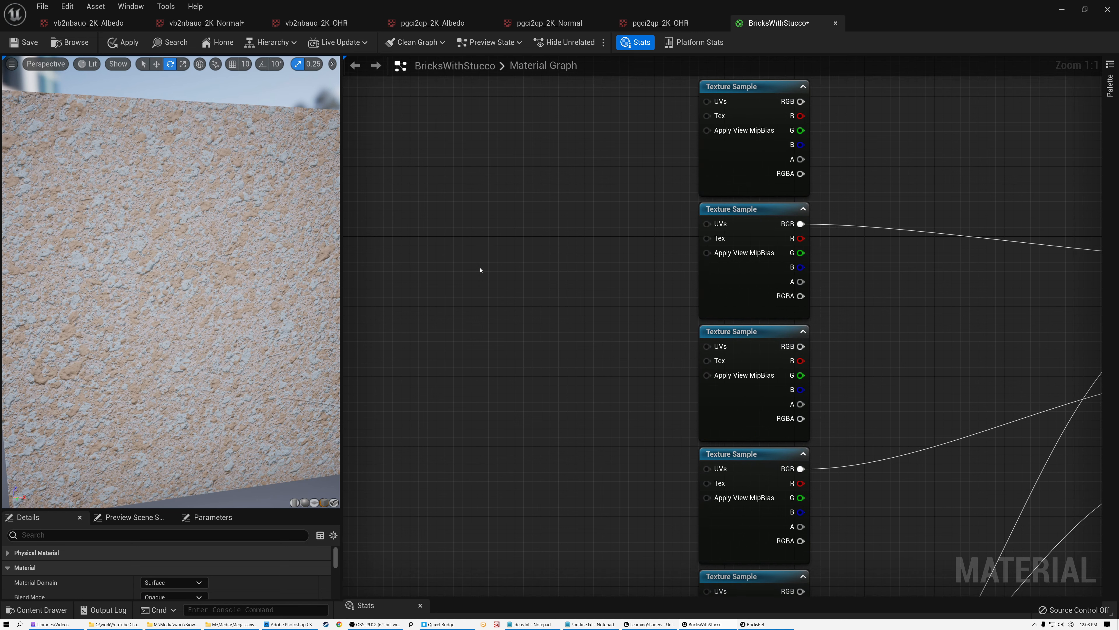
{"action": "right_click", "coordinate": [481, 270]}
{"action": "type", "text": "texc"}
{"action": "key", "text": "Return"}
{"action": "left_click_drag", "start_coordinate": [495, 294], "coordinate": [517, 277]}
{"action": "type", "text": "mu"}
{"action": "key", "text": "Return"}
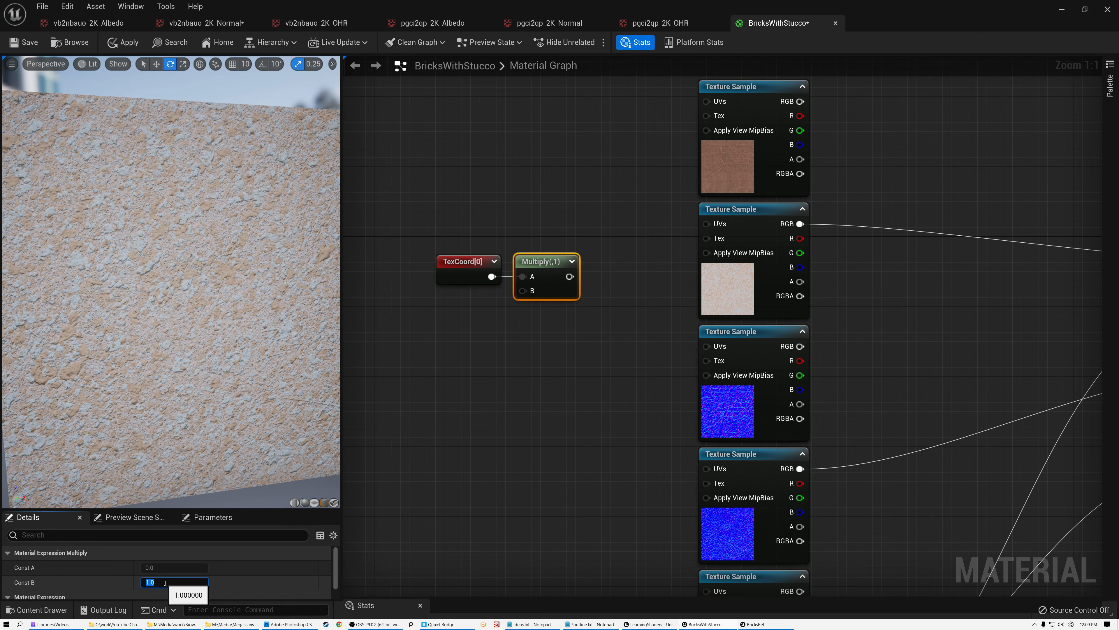
Step: Set the Multiply node's B constant to 6, feed its output into the UVs of the three stucco texture samples, and reposition the tiling nodes
{"action": "left_click", "coordinate": [165, 582]}
{"action": "type", "text": "6"}
{"action": "key", "text": "Return"}
{"action": "left_click_drag", "start_coordinate": [570, 276], "coordinate": [707, 224]}
{"action": "right_click_drag", "start_coordinate": [616, 198], "coordinate": [588, 88]}
{"action": "left_click_drag", "start_coordinate": [541, 166], "coordinate": [681, 361]}
{"action": "left_click_drag", "start_coordinate": [541, 167], "coordinate": [677, 364]}
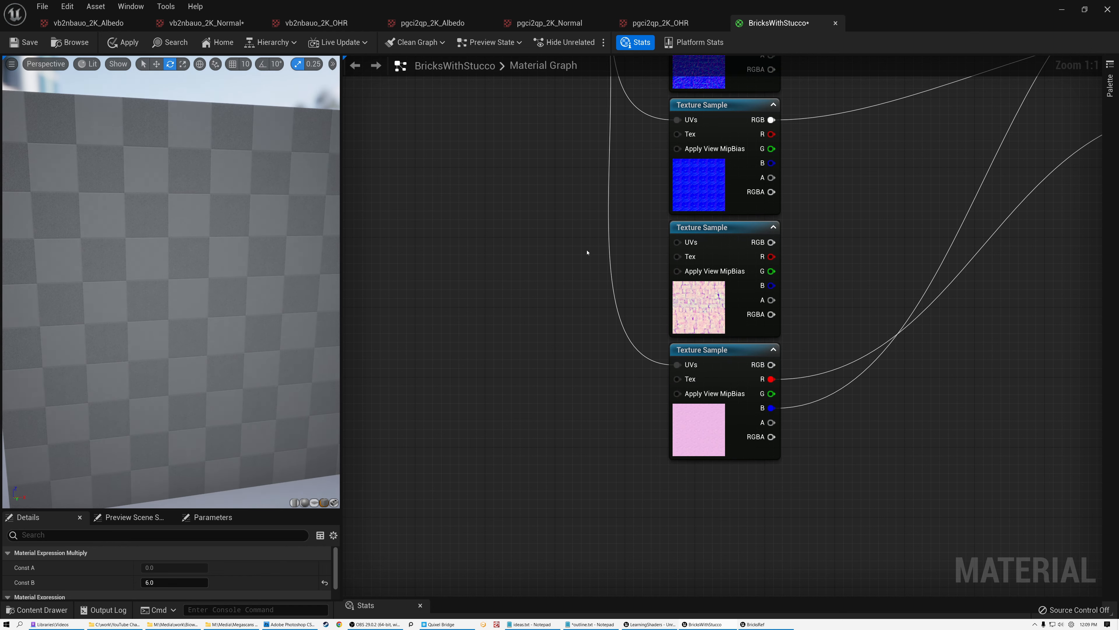
{"action": "left_click_drag", "start_coordinate": [511, 388], "coordinate": [510, 436]}
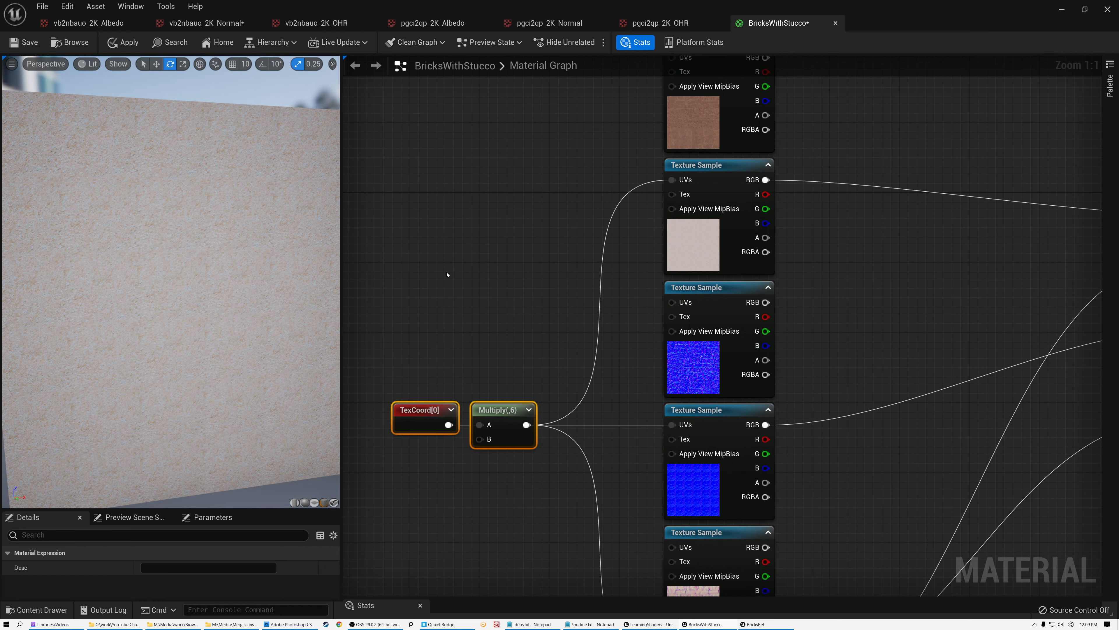
Step: Widen the material preview and examine the tiled stucco surface up close and from farther back
{"action": "left_click_drag", "start_coordinate": [210, 296], "coordinate": [184, 302]}
{"action": "right_click_drag", "start_coordinate": [184, 303], "coordinate": [233, 282]}
{"action": "left_click_drag", "start_coordinate": [342, 263], "coordinate": [440, 263]}
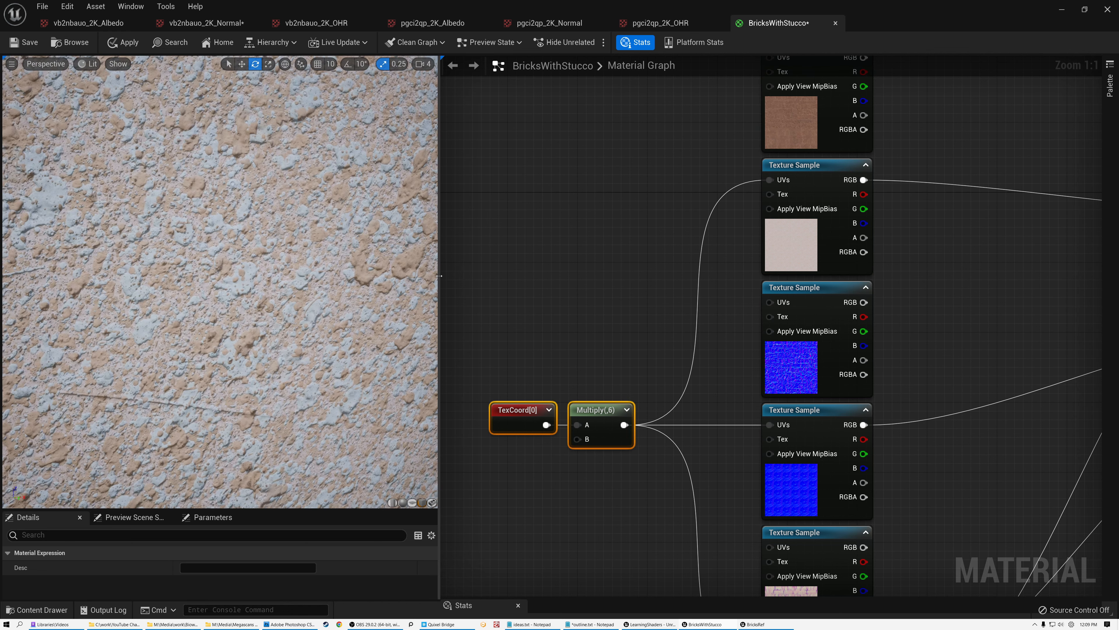
{"action": "right_click_drag", "start_coordinate": [303, 217], "coordinate": [303, 164]}
{"action": "left_click_drag", "start_coordinate": [308, 268], "coordinate": [282, 254]}
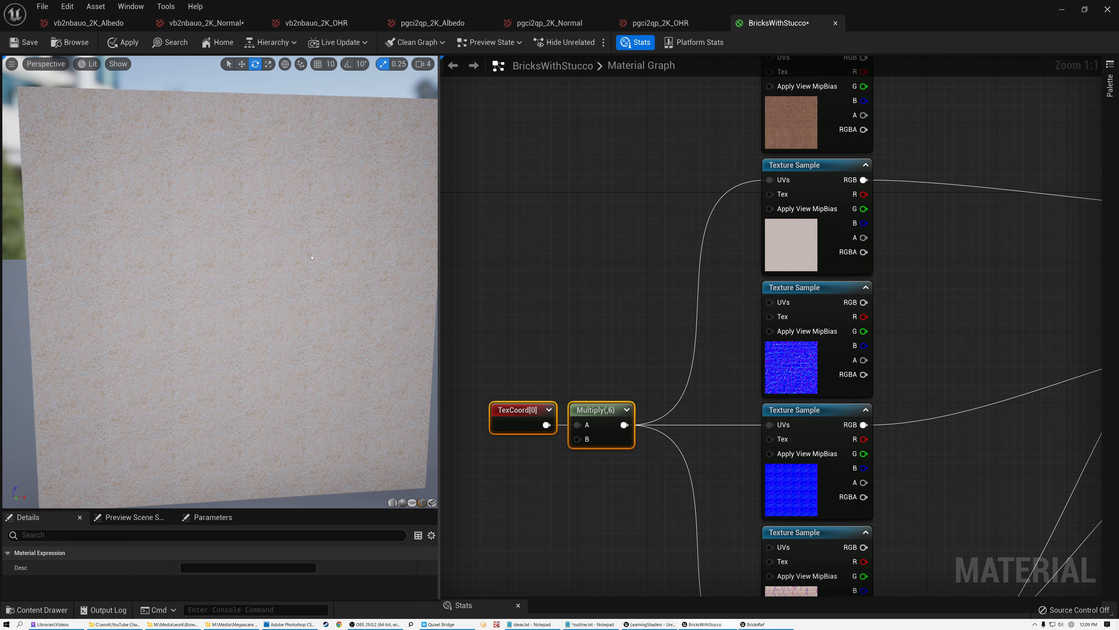
{"action": "mouse_move", "coordinate": [311, 240]}
{"action": "right_mouse_down"}
{"action": "mouse_move", "coordinate": [311, 221]}
{"action": "mouse_move", "coordinate": [311, 240]}
{"action": "right_mouse_up"}
{"action": "left_click_drag", "start_coordinate": [311, 240], "coordinate": [325, 240]}
Step: Connect the brick albedo to Base Color, its normal to Normal, and its OHR red and blue channels to Ambient Occlusion and Roughness
{"action": "right_click_drag", "start_coordinate": [637, 184], "coordinate": [489, 232]}
{"action": "scroll", "coordinate": [489, 232], "scroll_direction": "down", "scroll_amount": 3}
{"action": "right_click_drag", "start_coordinate": [696, 274], "coordinate": [714, 229]}
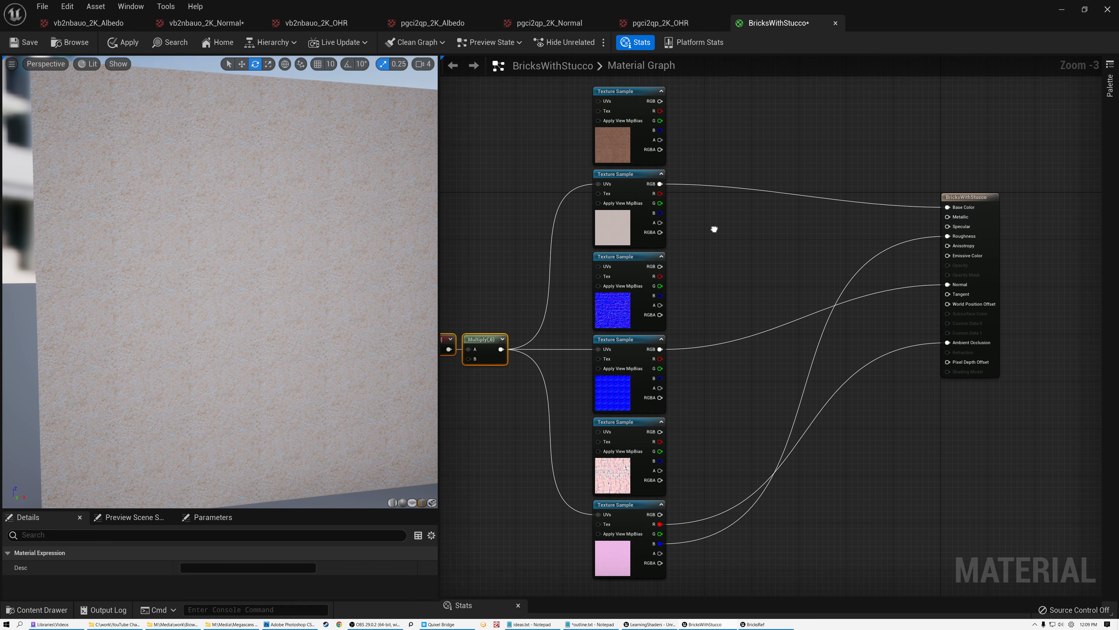
{"action": "left_click_drag", "start_coordinate": [660, 101], "coordinate": [948, 207]}
{"action": "left_click_drag", "start_coordinate": [660, 266], "coordinate": [948, 285]}
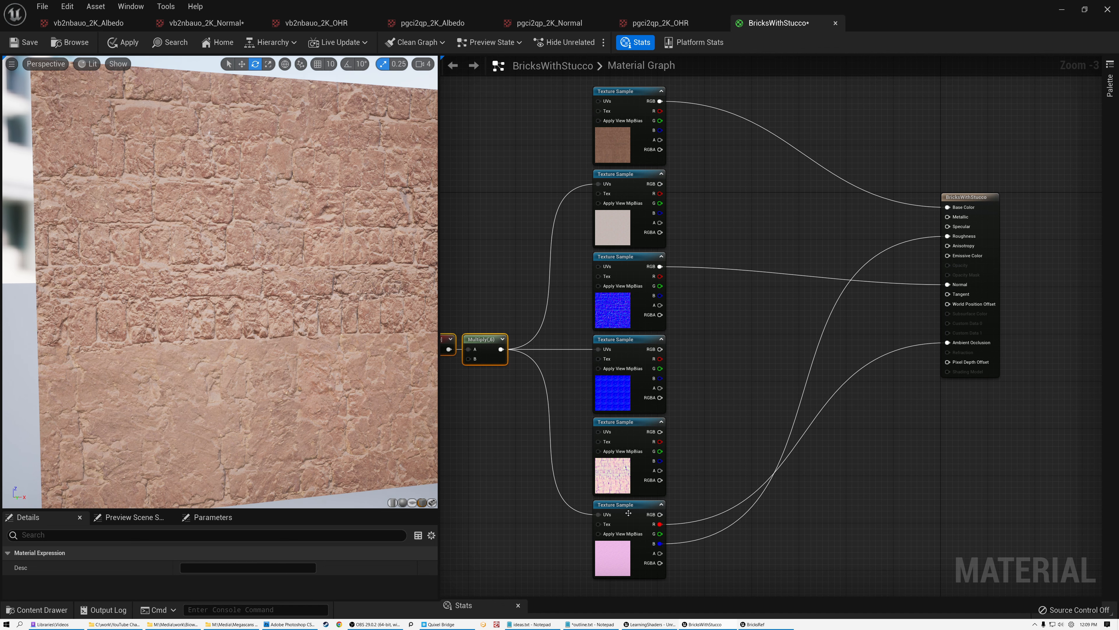
{"action": "left_click_drag", "start_coordinate": [659, 524], "coordinate": [792, 379]}
{"action": "left_click", "coordinate": [734, 340]}
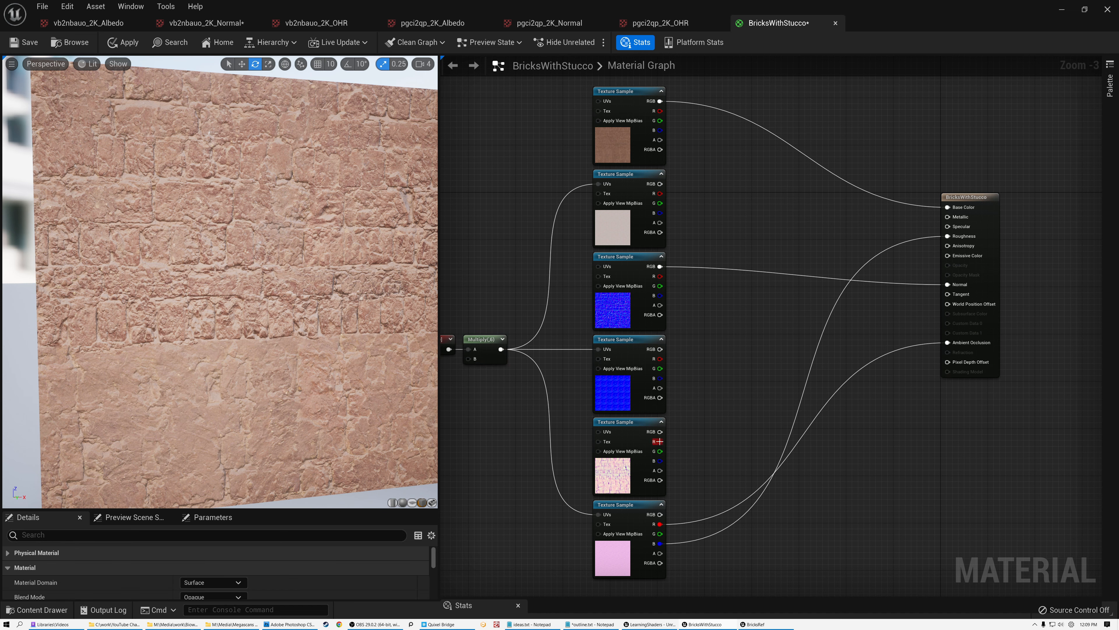
{"action": "left_click_drag", "start_coordinate": [660, 441], "coordinate": [947, 343]}
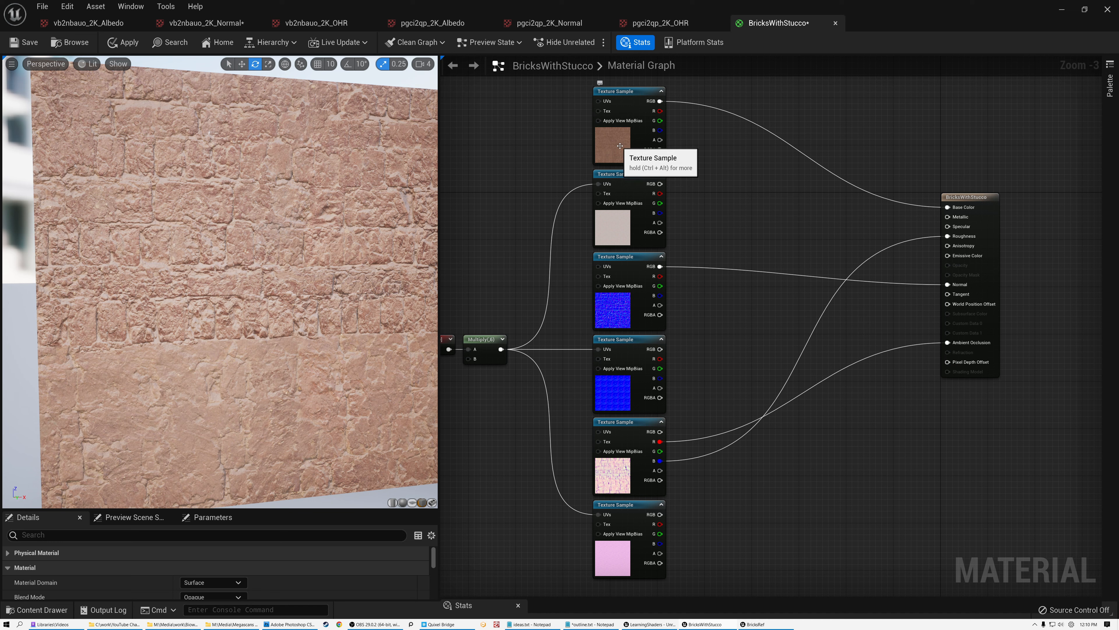
Step: Add a Lerp node beside the albedo samples, with the brick albedo in A and the stucco albedo in B
{"action": "right_click", "coordinate": [736, 178]}
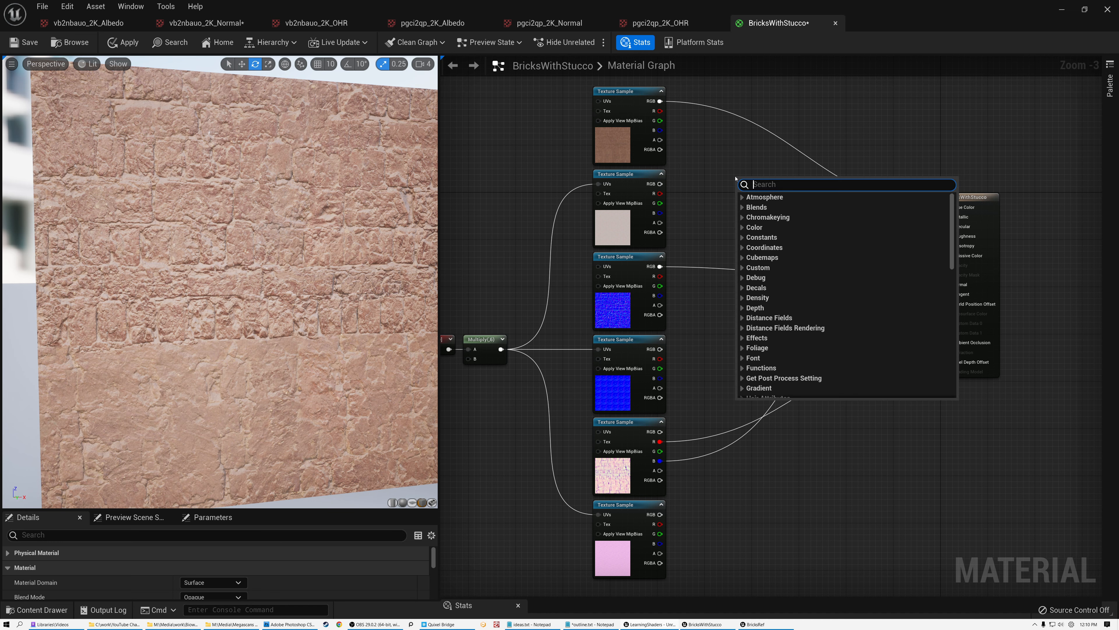
{"action": "type", "text": "lerp"}
{"action": "key", "text": "Return"}
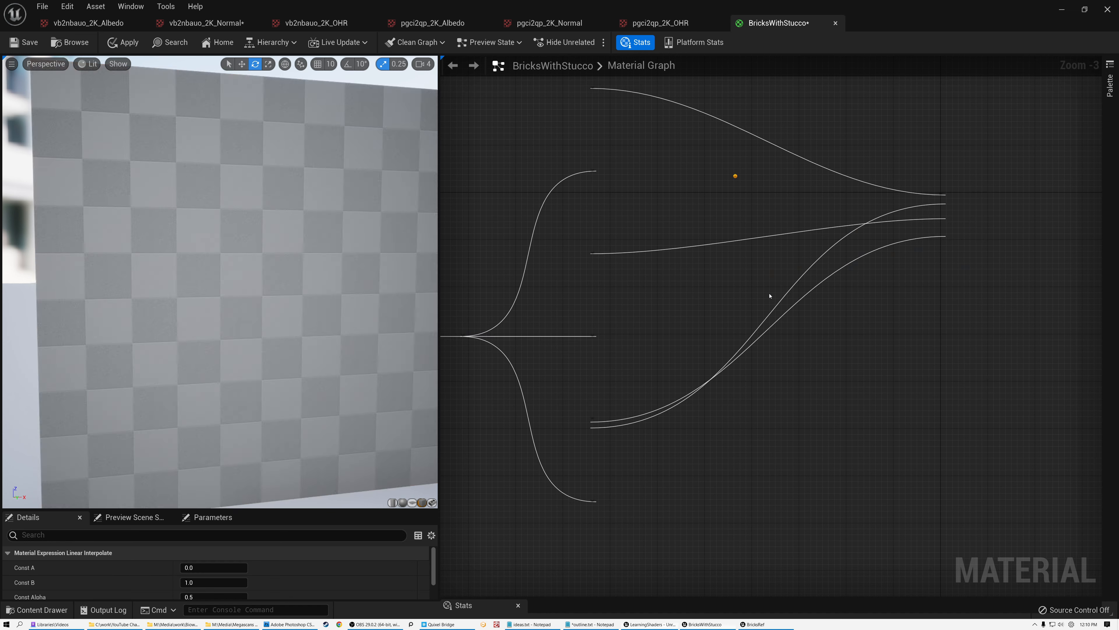
{"action": "left_click_drag", "start_coordinate": [665, 104], "coordinate": [741, 191]}
{"action": "left_click_drag", "start_coordinate": [660, 184], "coordinate": [736, 276]}
Step: Duplicate the Lerp node beside the normal maps and connect the brick normal to A and the stucco normal to B
{"action": "key", "text": "ctrl+d"}
{"action": "left_click", "coordinate": [767, 204]}
{"action": "left_click_drag", "start_coordinate": [751, 146], "coordinate": [757, 301]}
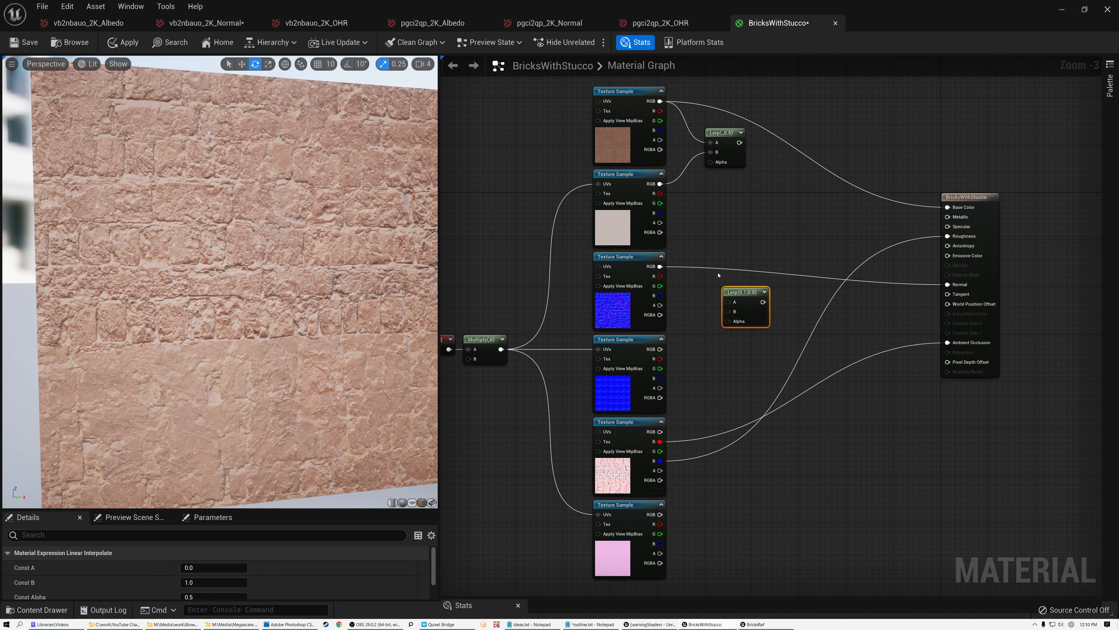
{"action": "left_click_drag", "start_coordinate": [661, 267], "coordinate": [729, 302]}
{"action": "left_click_drag", "start_coordinate": [660, 349], "coordinate": [759, 457]}
Step: Duplicate another Lerp beside the OHR samples and connect the brick OHR to A and the stucco OHR to B
{"action": "left_click", "coordinate": [730, 288]}
{"action": "key", "text": "ctrl+d"}
{"action": "left_click_drag", "start_coordinate": [660, 432], "coordinate": [746, 467]}
{"action": "left_click_drag", "start_coordinate": [660, 515], "coordinate": [746, 475]}
{"action": "left_click_drag", "start_coordinate": [751, 457], "coordinate": [737, 463]}
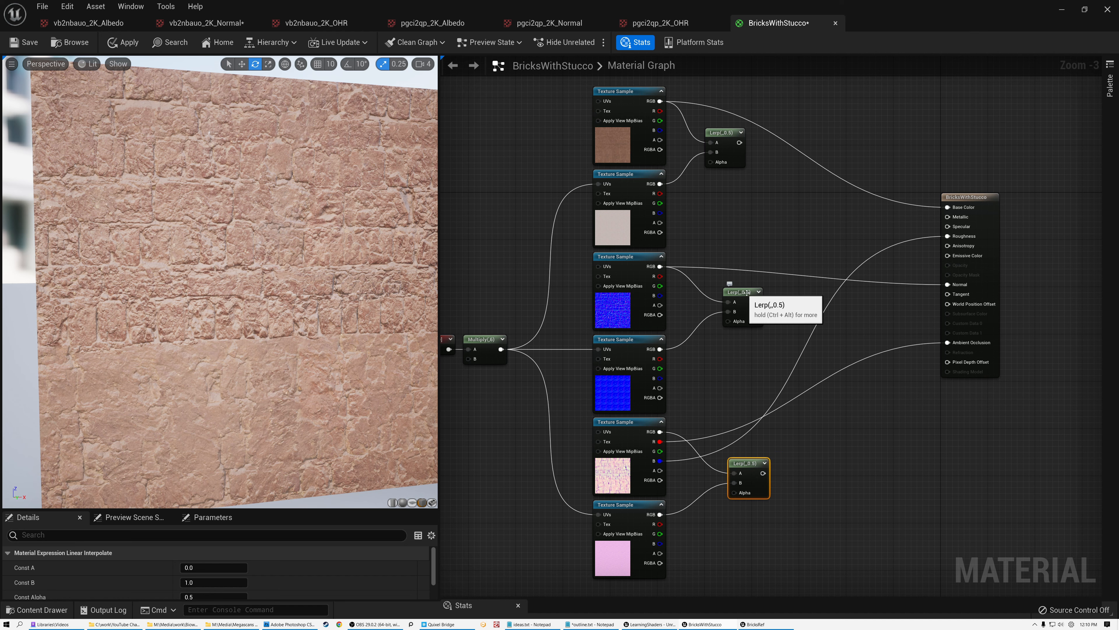
{"action": "scroll", "coordinate": [732, 321], "scroll_direction": "up", "scroll_amount": 9}
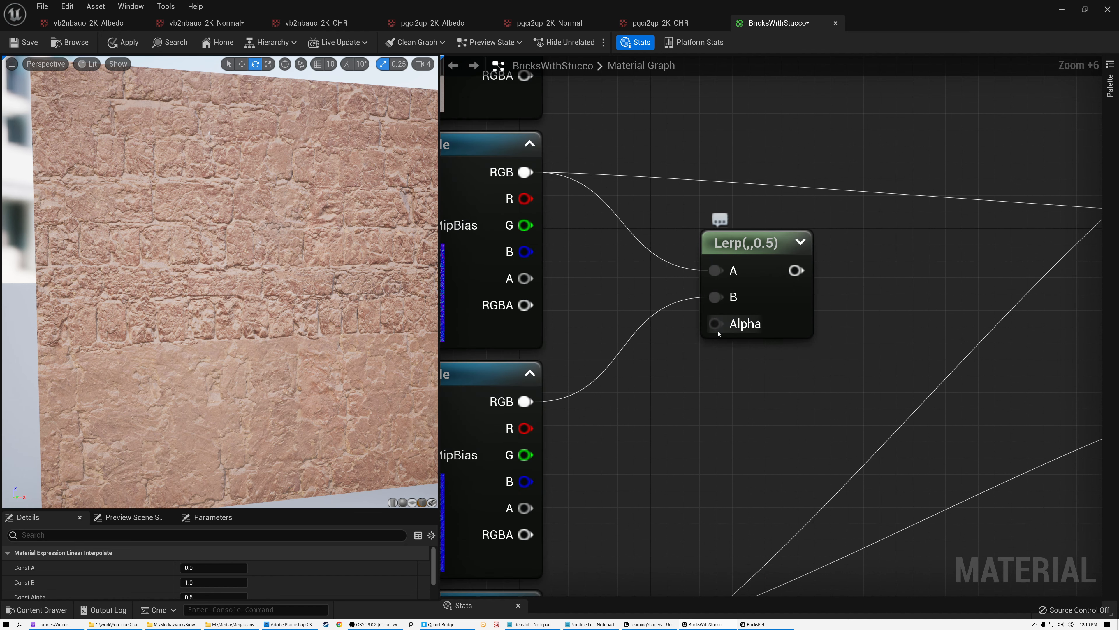
{"action": "scroll", "coordinate": [715, 331], "scroll_direction": "up", "scroll_amount": 1}
{"action": "scroll", "coordinate": [714, 334], "scroll_direction": "down", "scroll_amount": 4}
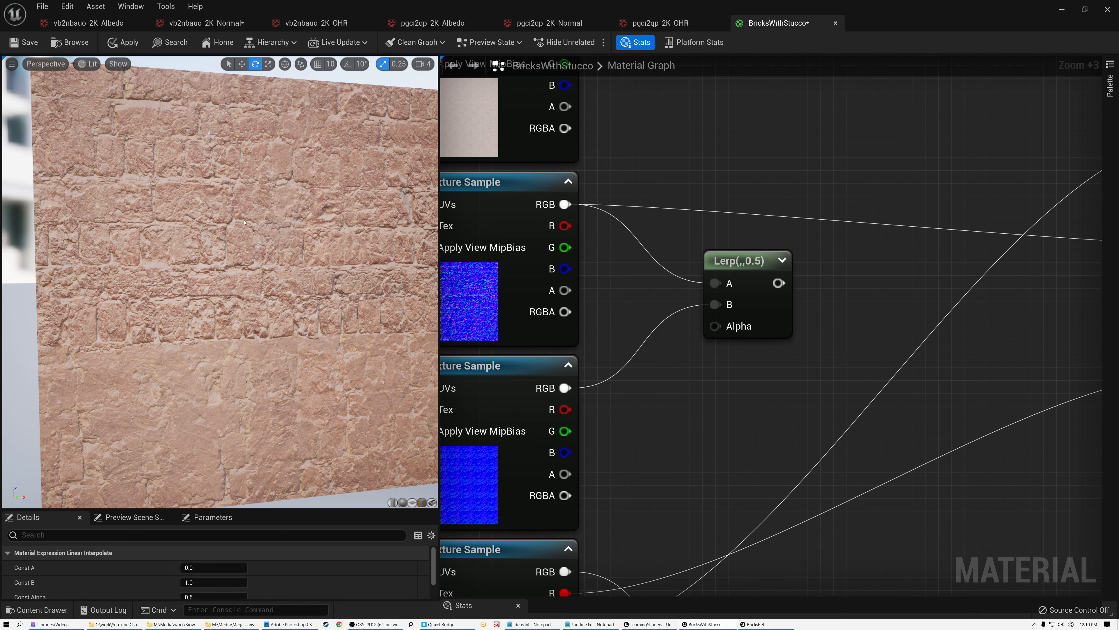
{"action": "mouse_move", "coordinate": [221, 158]}
{"action": "right_mouse_down"}
{"action": "mouse_move", "coordinate": [220, 119]}
{"action": "mouse_move", "coordinate": [220, 156]}
{"action": "right_mouse_up"}
{"action": "right_click_drag", "start_coordinate": [323, 260], "coordinate": [323, 265]}
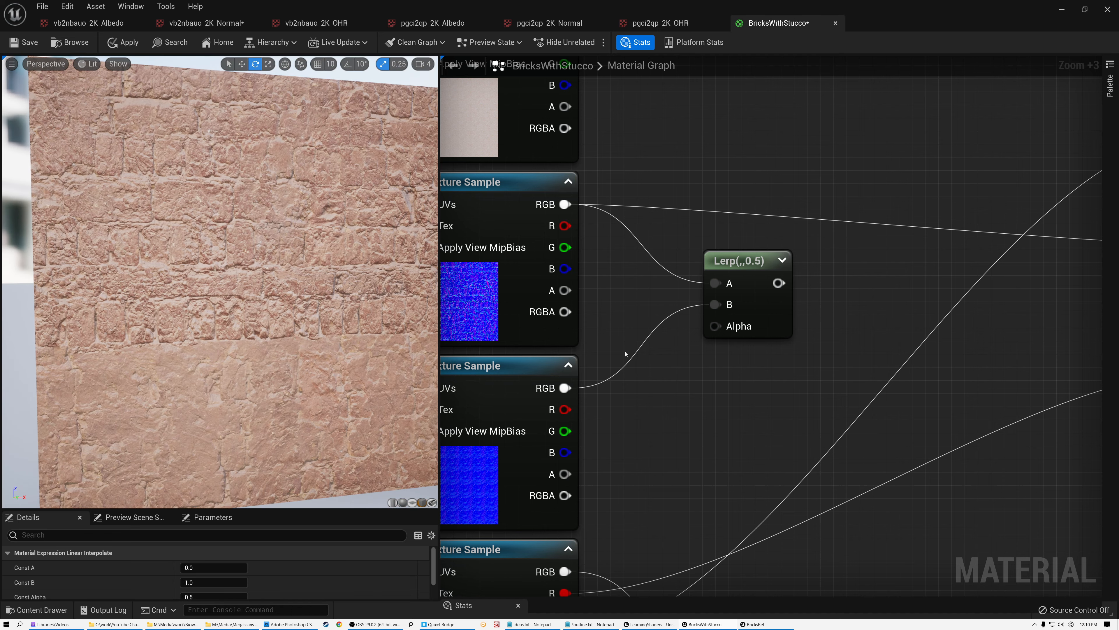
Step: Duplicate the TexCoord node below the texture samples and feed it into a new ComponentMask node
{"action": "scroll", "coordinate": [626, 355], "scroll_direction": "down", "scroll_amount": 3}
{"action": "right_click_drag", "start_coordinate": [675, 399], "coordinate": [786, 206]}
{"action": "scroll", "coordinate": [739, 280], "scroll_direction": "down", "scroll_amount": 2}
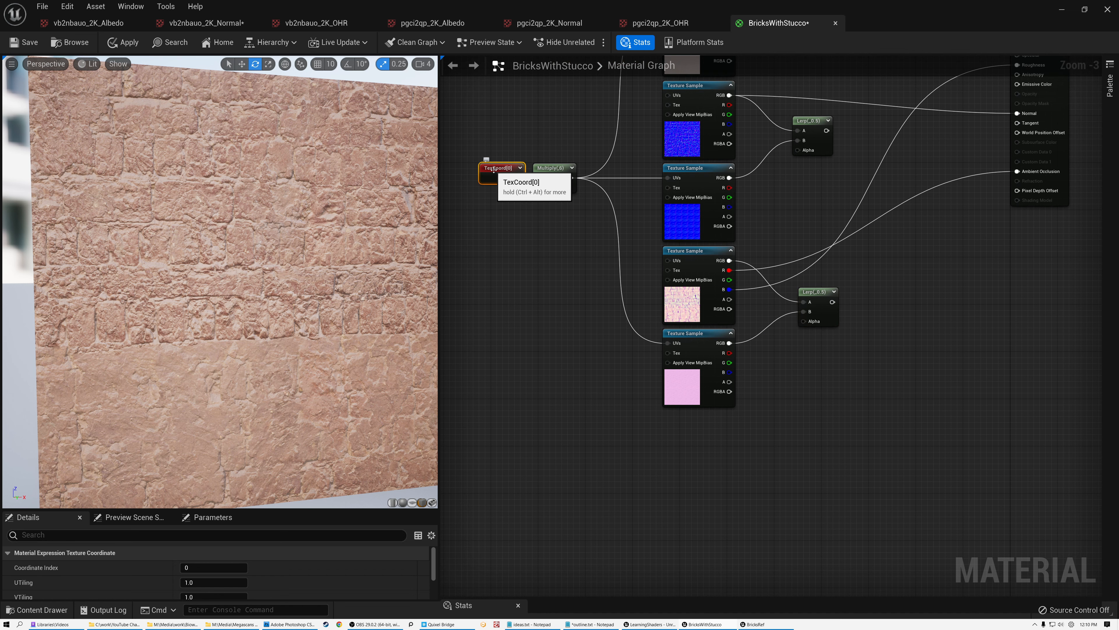
{"action": "key", "text": "ctrl+d"}
{"action": "left_click_drag", "start_coordinate": [493, 169], "coordinate": [585, 483]}
{"action": "type", "text": "mask"}
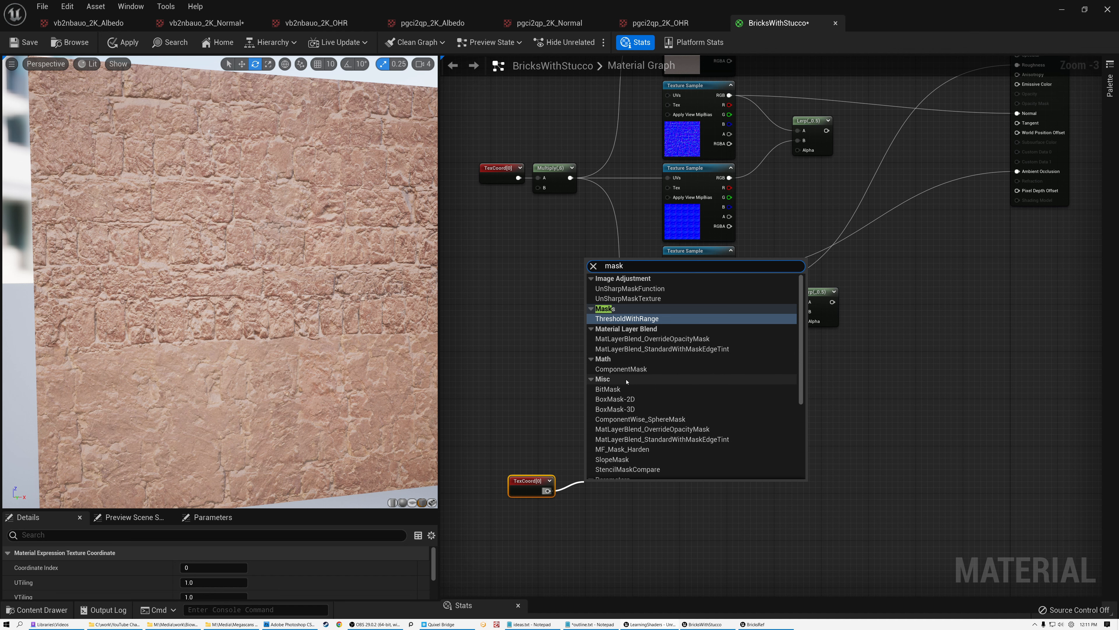
{"action": "left_click", "coordinate": [615, 369]}
{"action": "left_click", "coordinate": [603, 488]}
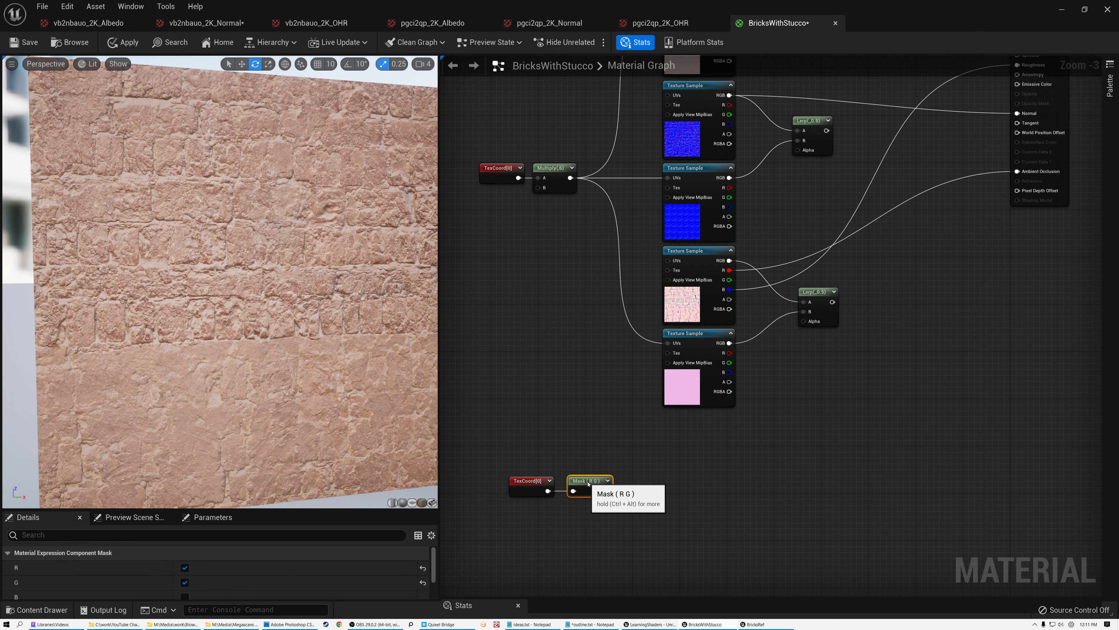
Step: Restrict the ComponentMask to the R channel and expand its node preview to examine the gradient
{"action": "scroll", "coordinate": [605, 486], "scroll_direction": "up", "scroll_amount": 3}
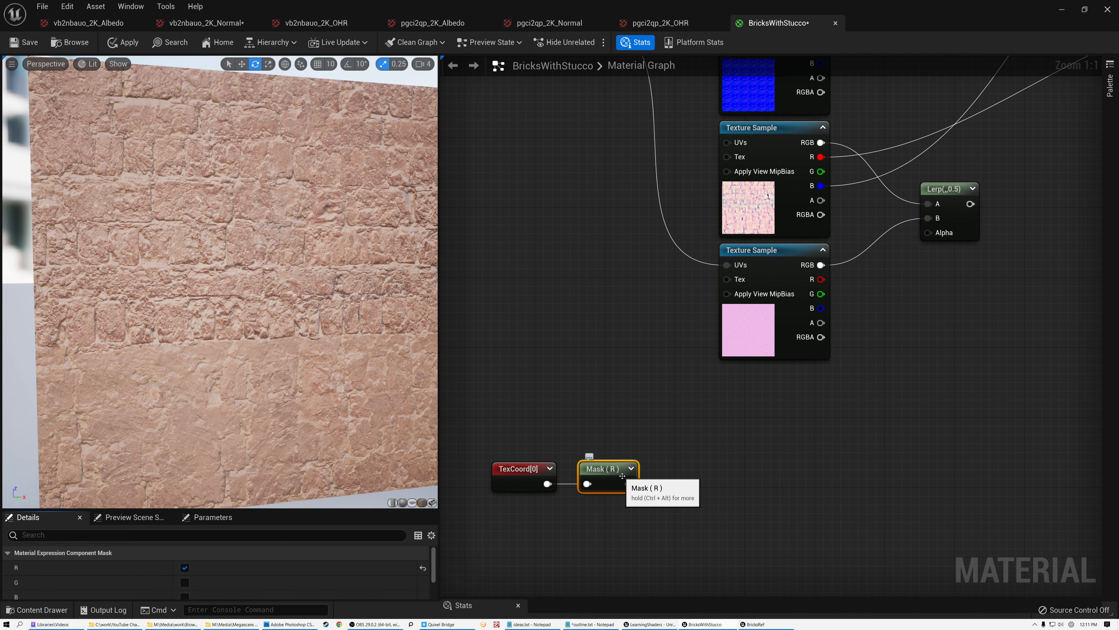
{"action": "left_click", "coordinate": [631, 468]}
{"action": "scroll", "coordinate": [710, 381], "scroll_direction": "up", "scroll_amount": 1}
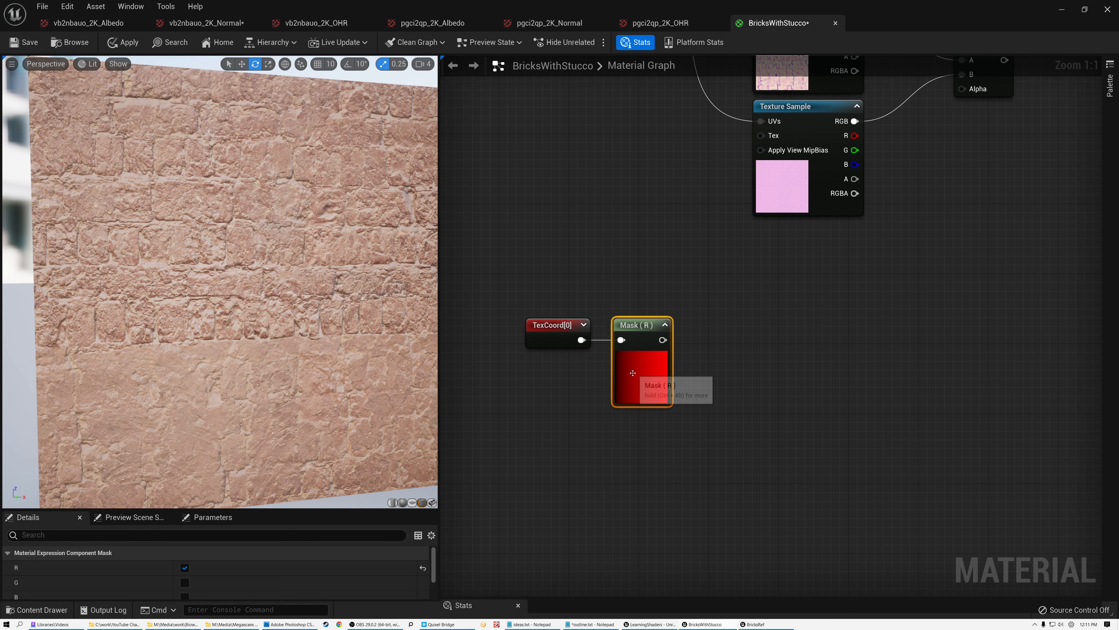
{"action": "scroll", "coordinate": [651, 380], "scroll_direction": "up", "scroll_amount": 6}
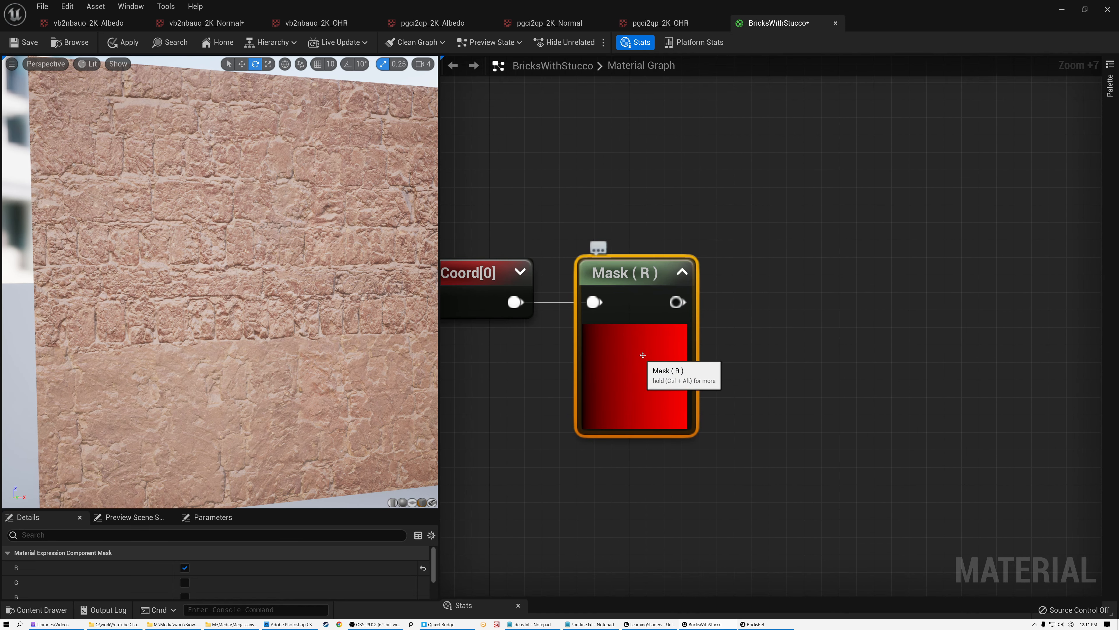
Step: Connect the R mask to Base Color and view the gradient across the whole preview plane
{"action": "scroll", "coordinate": [646, 376], "scroll_direction": "down", "scroll_amount": 1}
{"action": "scroll", "coordinate": [655, 368], "scroll_direction": "down", "scroll_amount": 10}
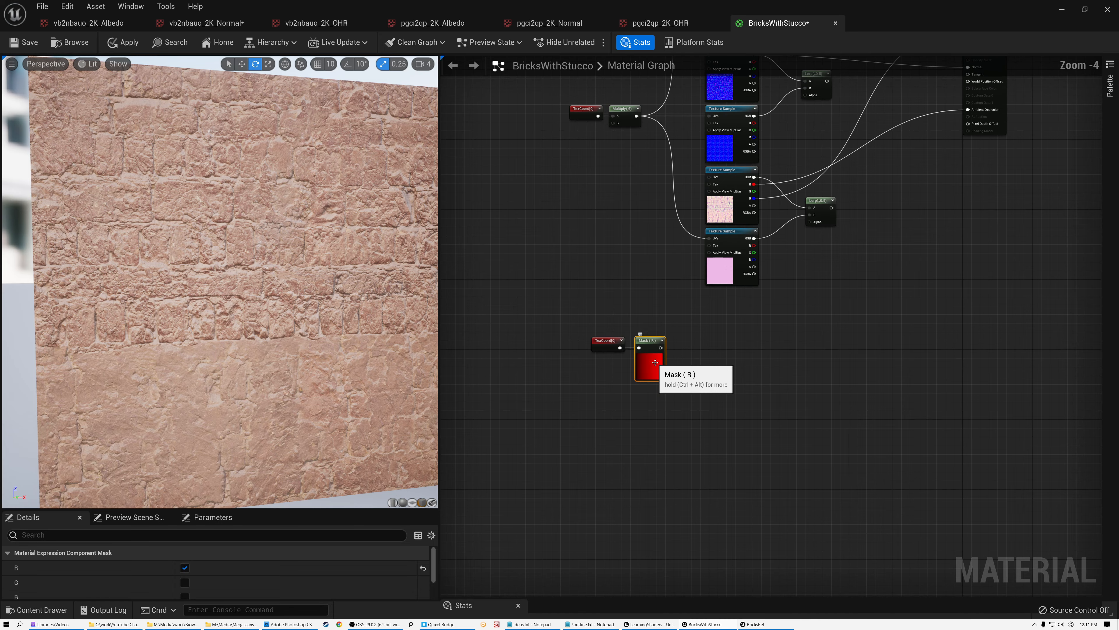
{"action": "left_click_drag", "start_coordinate": [525, 489], "coordinate": [832, 152]}
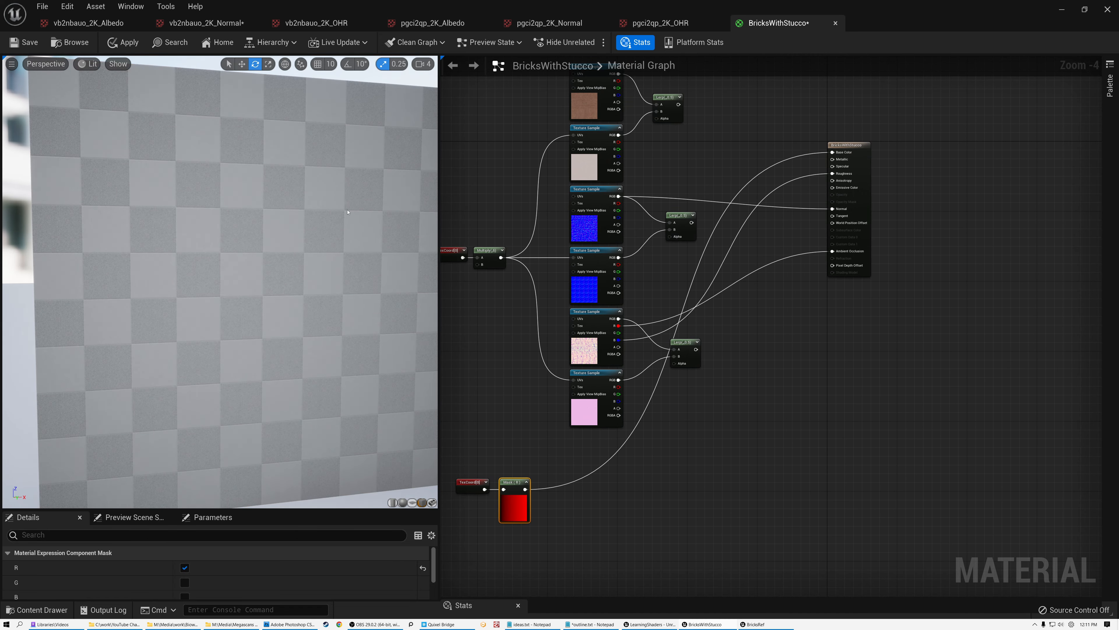
{"action": "scroll", "coordinate": [234, 201], "scroll_direction": "down", "scroll_amount": 5}
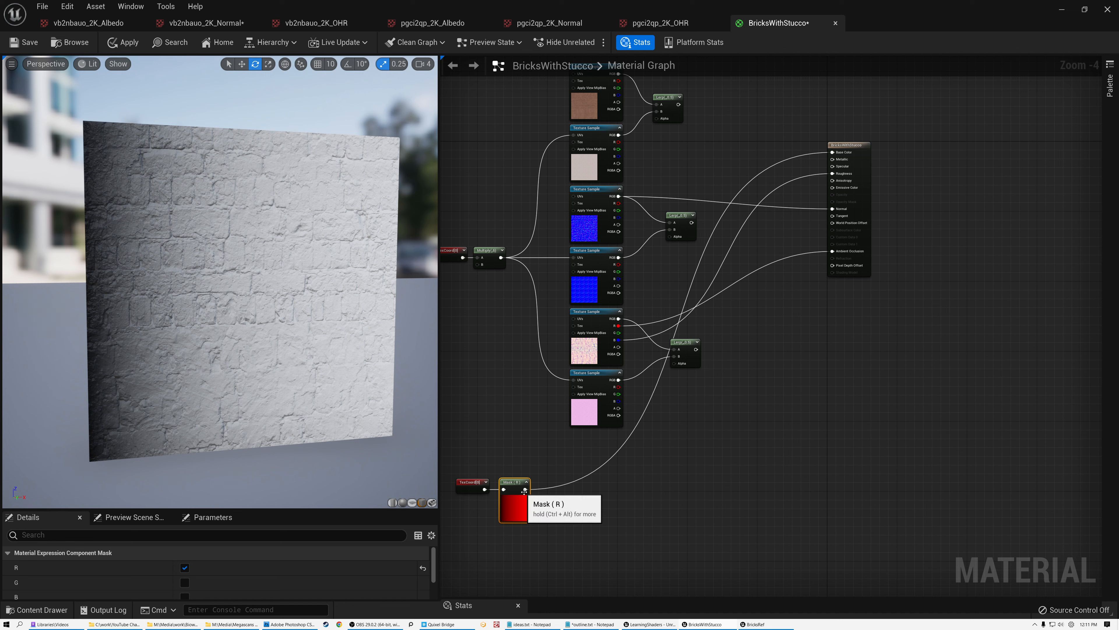
Step: Feed the R mask into the Alpha of all three Lerps and connect the albedo Lerp to Base Color and the normal Lerp to Normal
{"action": "left_click_drag", "start_coordinate": [525, 490], "coordinate": [657, 118]}
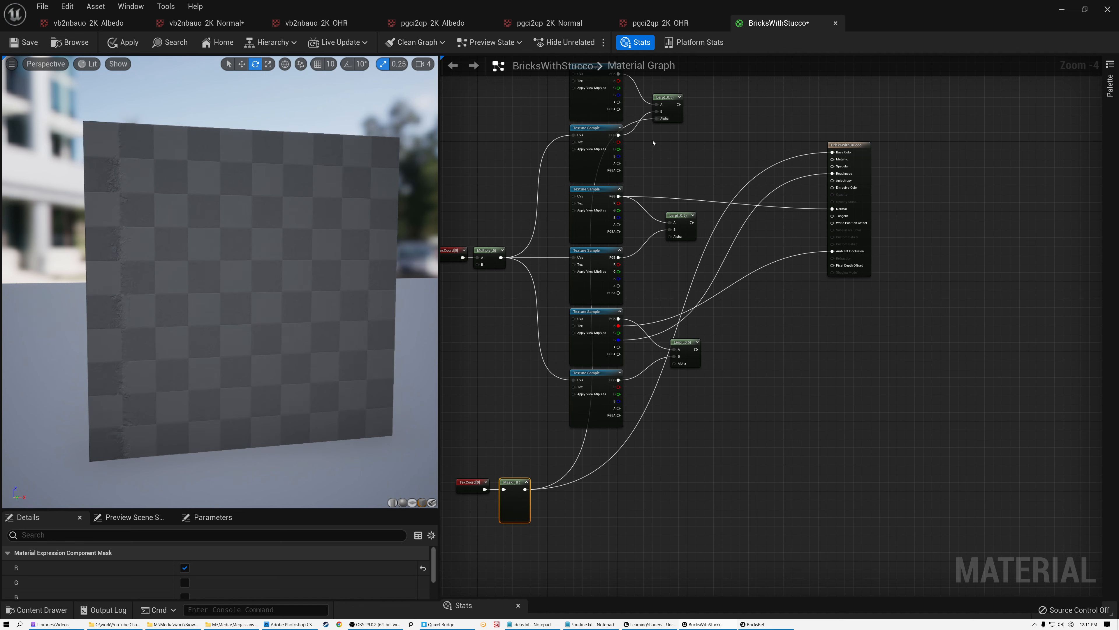
{"action": "left_click_drag", "start_coordinate": [525, 490], "coordinate": [671, 238]}
{"action": "left_click_drag", "start_coordinate": [525, 489], "coordinate": [676, 360]}
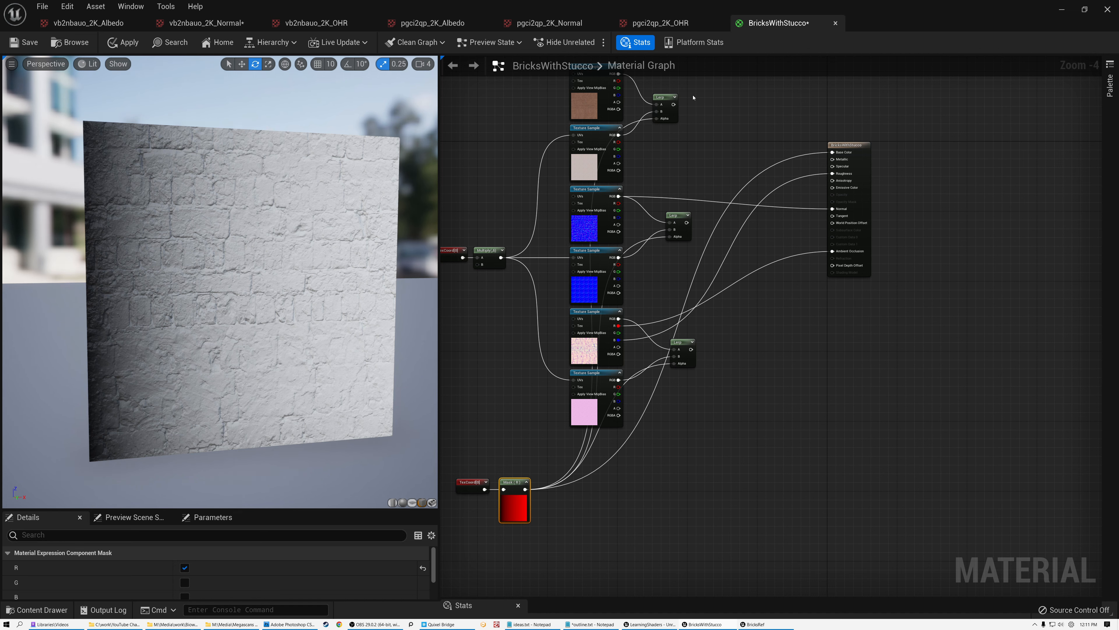
{"action": "left_click_drag", "start_coordinate": [674, 104], "coordinate": [833, 152]}
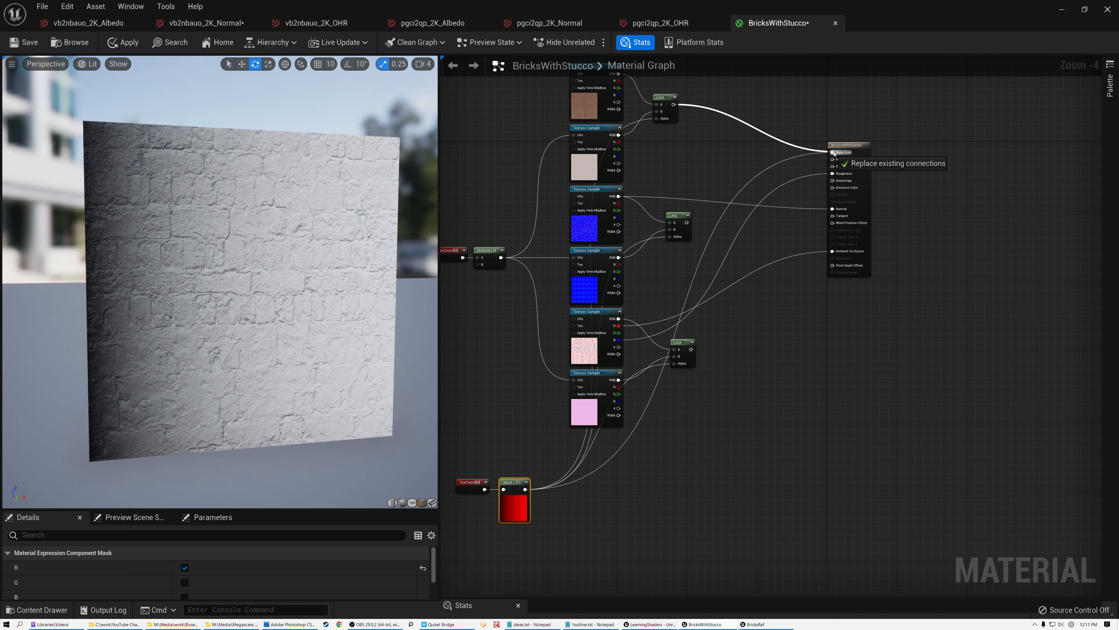
{"action": "left_click_drag", "start_coordinate": [687, 223], "coordinate": [831, 208]}
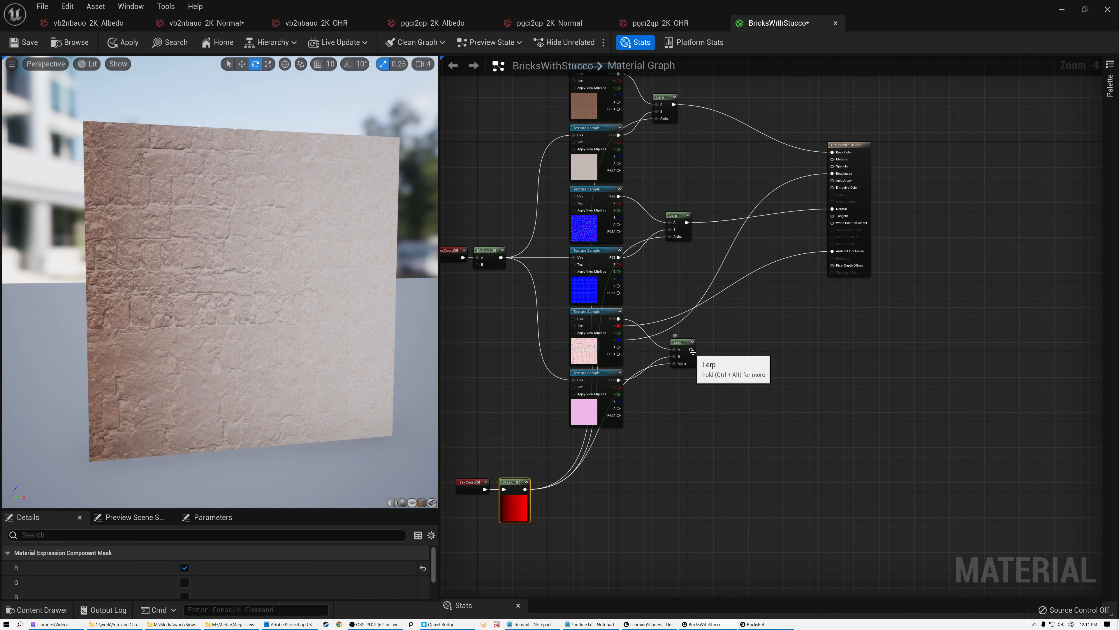
Step: Add a SplitComponents node after the OHR Lerp and connect its R to Ambient Occlusion and its B to Roughness
{"action": "left_click_drag", "start_coordinate": [692, 350], "coordinate": [754, 350]}
{"action": "type", "text": "split"}
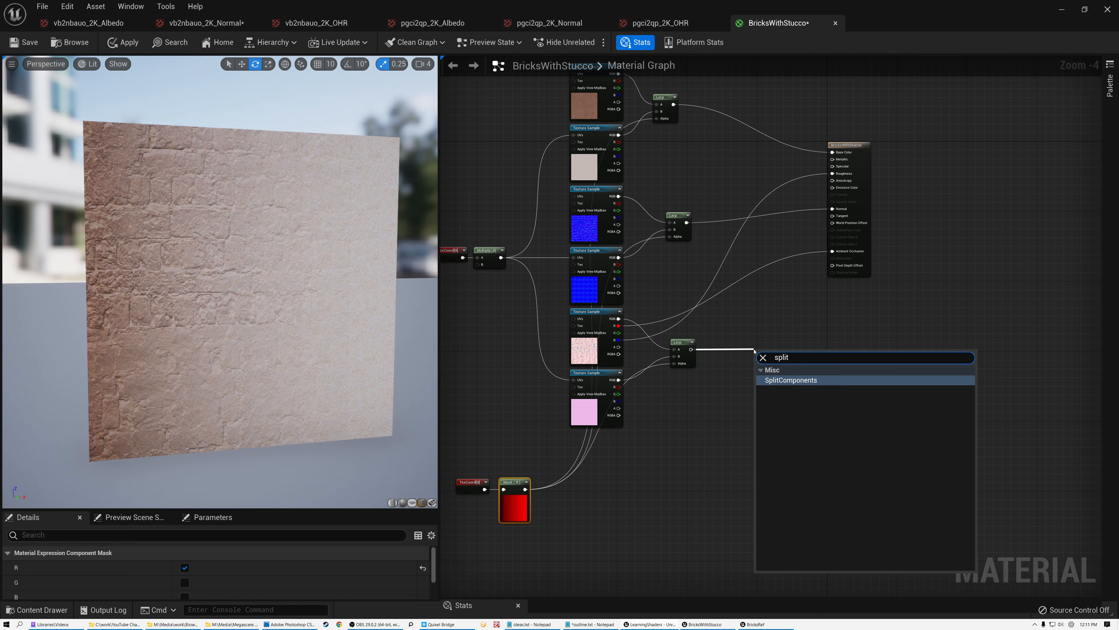
{"action": "left_click", "coordinate": [783, 381]}
{"action": "left_click_drag", "start_coordinate": [755, 355], "coordinate": [835, 254]}
{"action": "scroll", "coordinate": [723, 370], "scroll_direction": "up", "scroll_amount": 4}
{"action": "right_click_drag", "start_coordinate": [829, 358], "coordinate": [706, 458]}
{"action": "left_click_drag", "start_coordinate": [642, 479], "coordinate": [822, 86]}
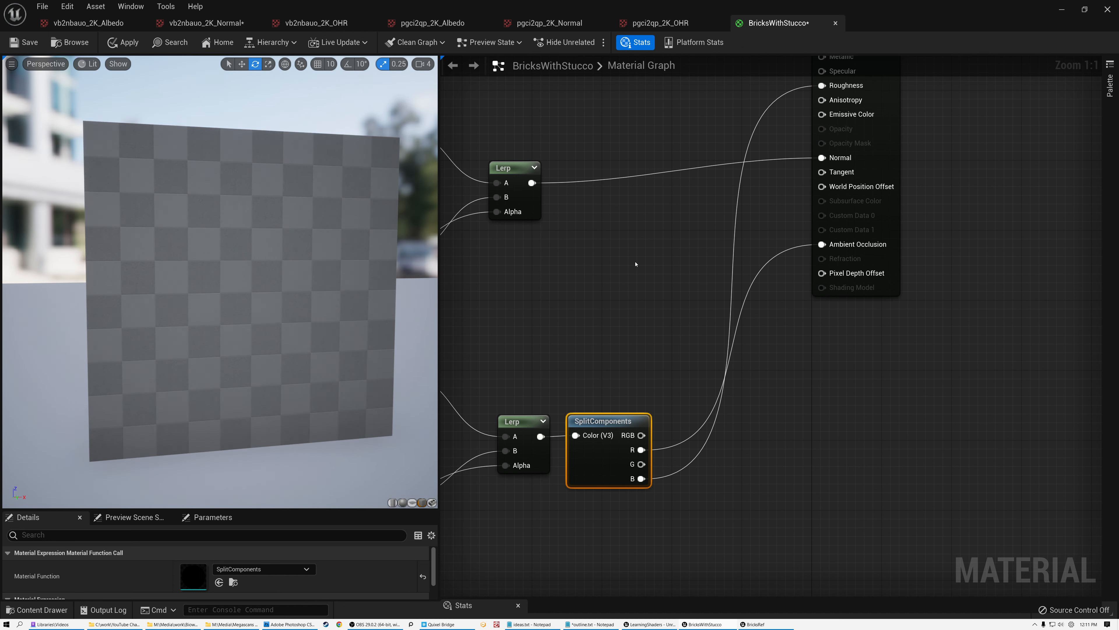
{"action": "left_click_drag", "start_coordinate": [302, 316], "coordinate": [285, 315]}
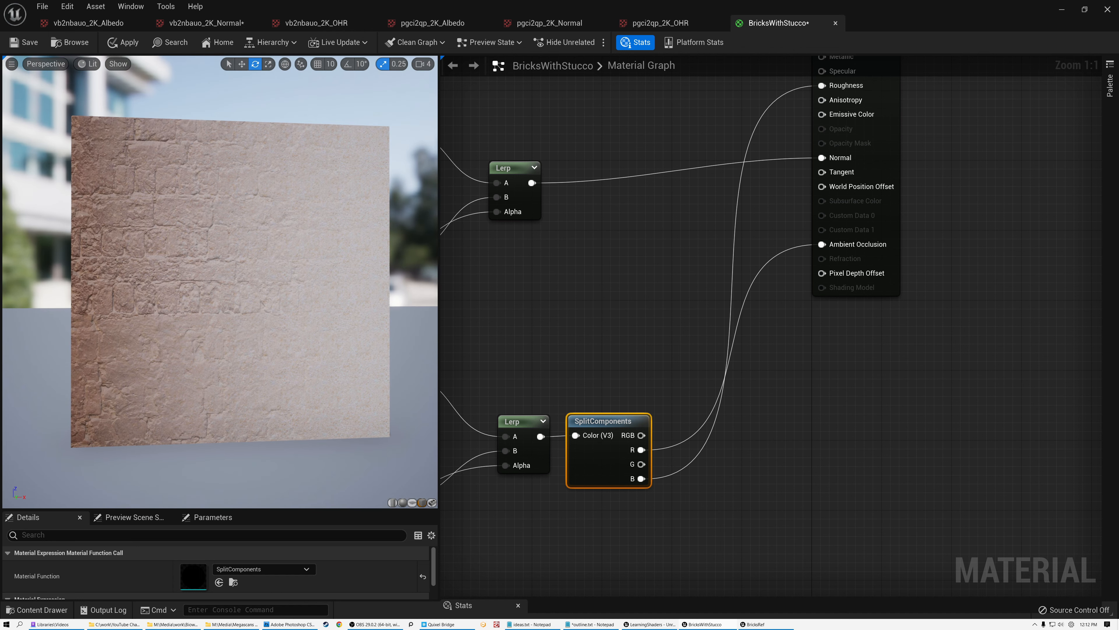
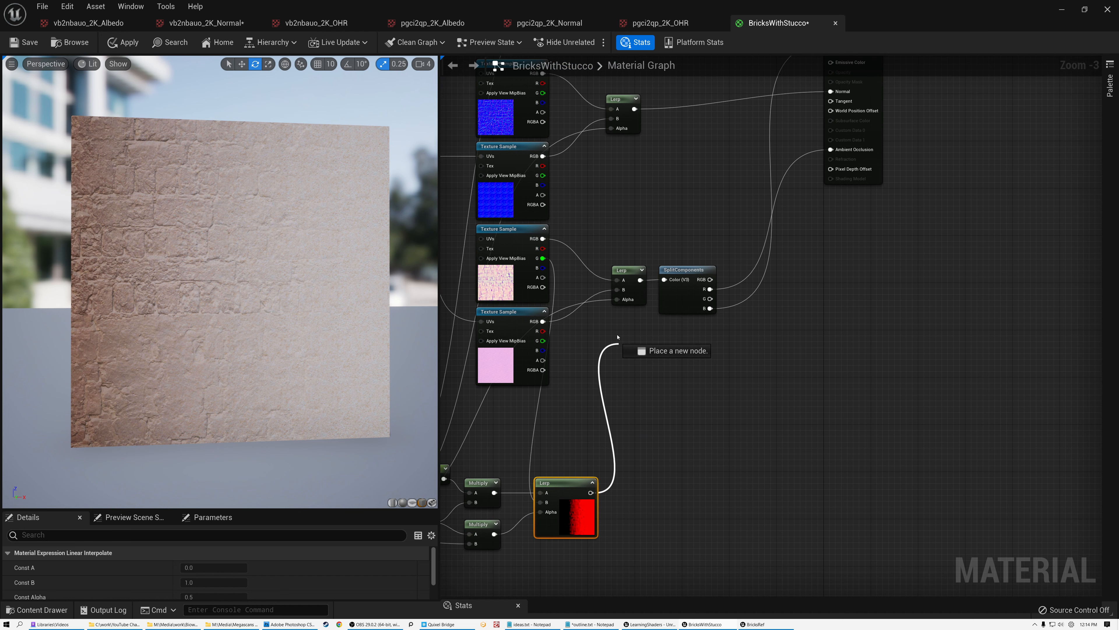
Step: Connect the new height-based mask Lerp's output to the Alpha inputs of the normal, OHR and albedo Lerps
{"action": "left_click_drag", "start_coordinate": [590, 492], "coordinate": [611, 131]}
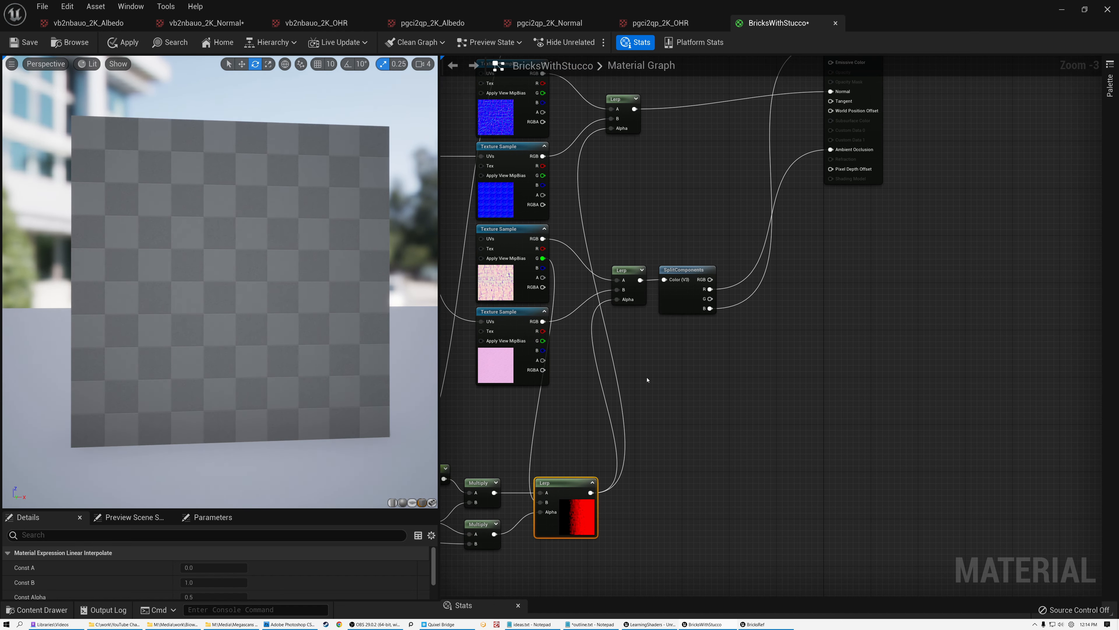
{"action": "scroll", "coordinate": [657, 400], "scroll_direction": "down", "scroll_amount": 1}
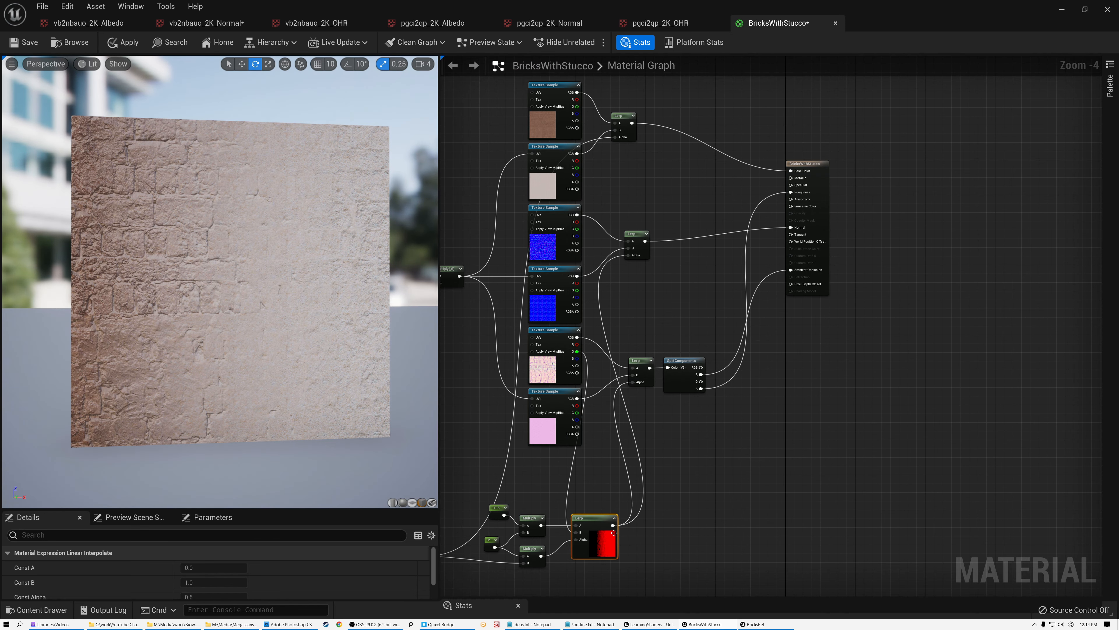
{"action": "left_click_drag", "start_coordinate": [613, 526], "coordinate": [612, 141]}
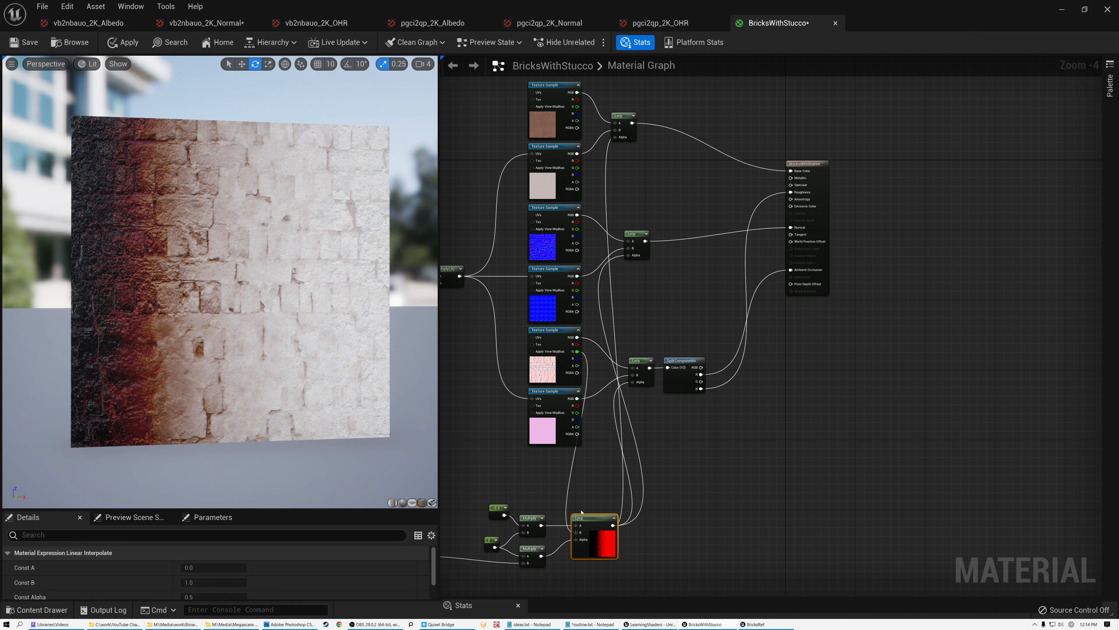
Step: Add a Saturate node fed by the output of the height-based mask Lerp
{"action": "scroll", "coordinate": [582, 512], "scroll_direction": "up", "scroll_amount": 4}
{"action": "left_click_drag", "start_coordinate": [608, 409], "coordinate": [676, 420]}
{"action": "type", "text": "sa"}
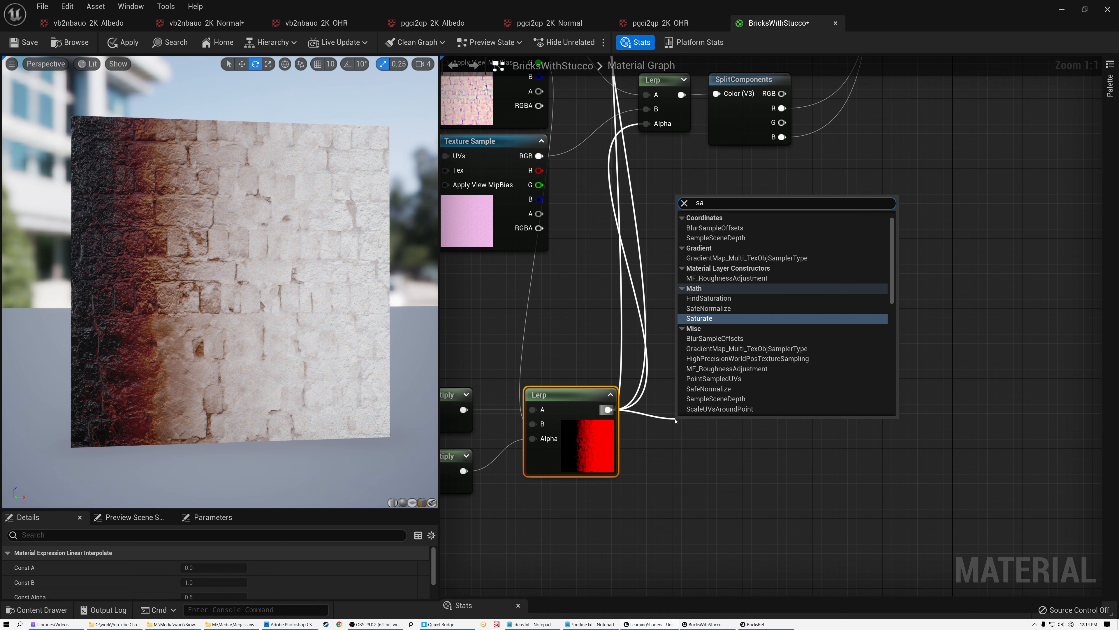
{"action": "left_click", "coordinate": [702, 319]}
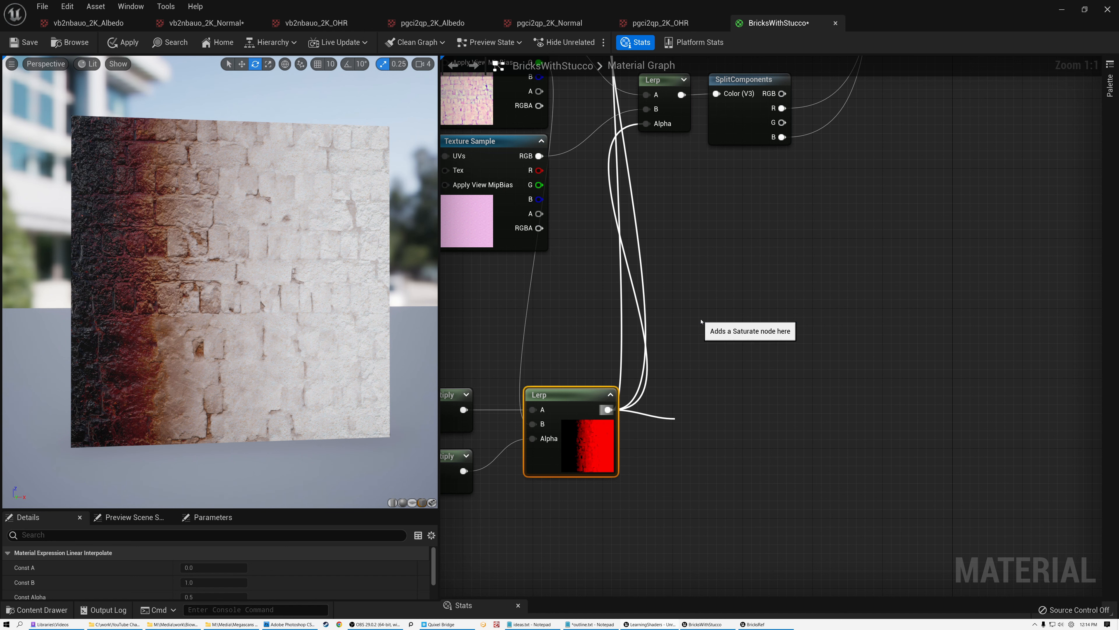
Step: Connect the Saturate output to the Alpha inputs of the OHR, normal and albedo Lerps
{"action": "left_click_drag", "start_coordinate": [689, 428], "coordinate": [647, 123]}
{"action": "right_click_drag", "start_coordinate": [699, 171], "coordinate": [724, 379]}
{"action": "scroll", "coordinate": [724, 380], "scroll_direction": "down", "scroll_amount": 2}
{"action": "left_click_drag", "start_coordinate": [712, 558], "coordinate": [681, 151]}
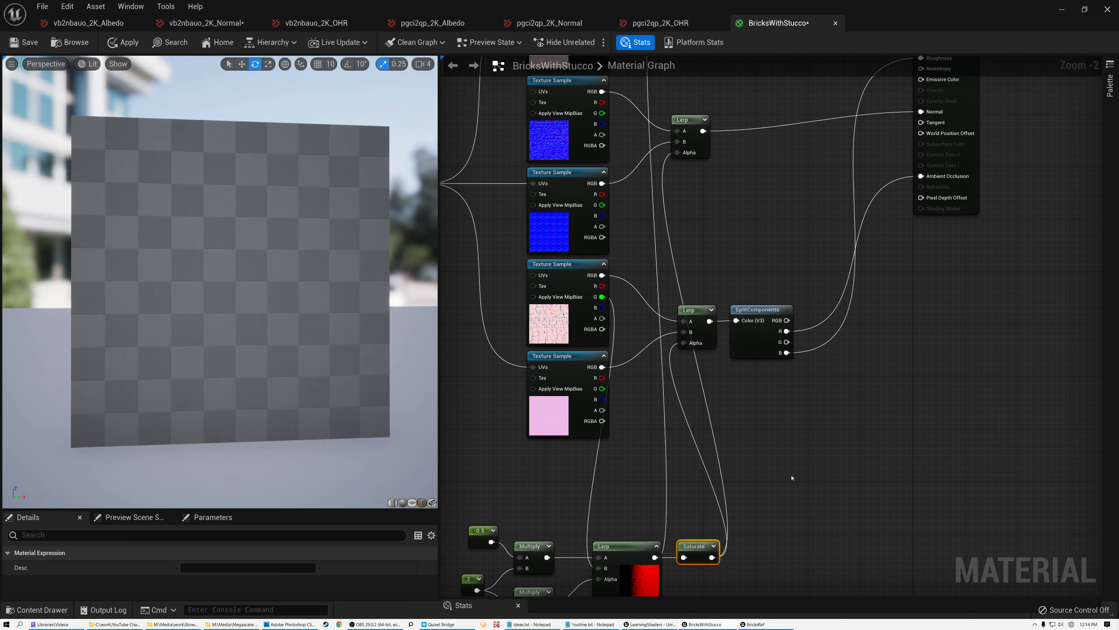
{"action": "scroll", "coordinate": [798, 488], "scroll_direction": "down", "scroll_amount": 1}
{"action": "scroll", "coordinate": [799, 488], "scroll_direction": "down", "scroll_amount": 1}
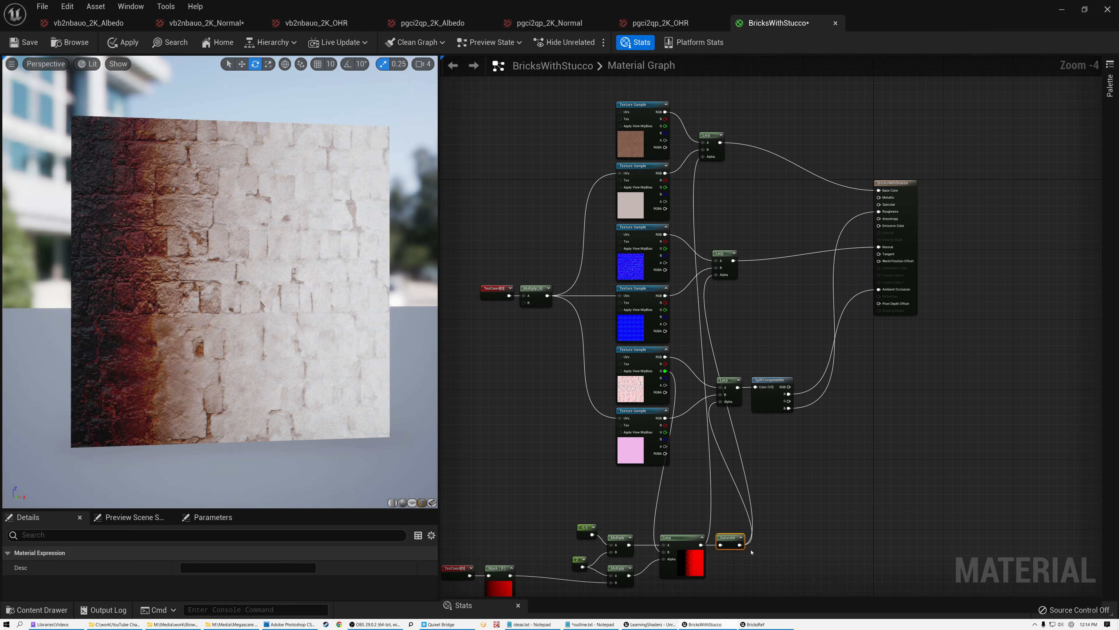
{"action": "left_click_drag", "start_coordinate": [741, 545], "coordinate": [704, 160]}
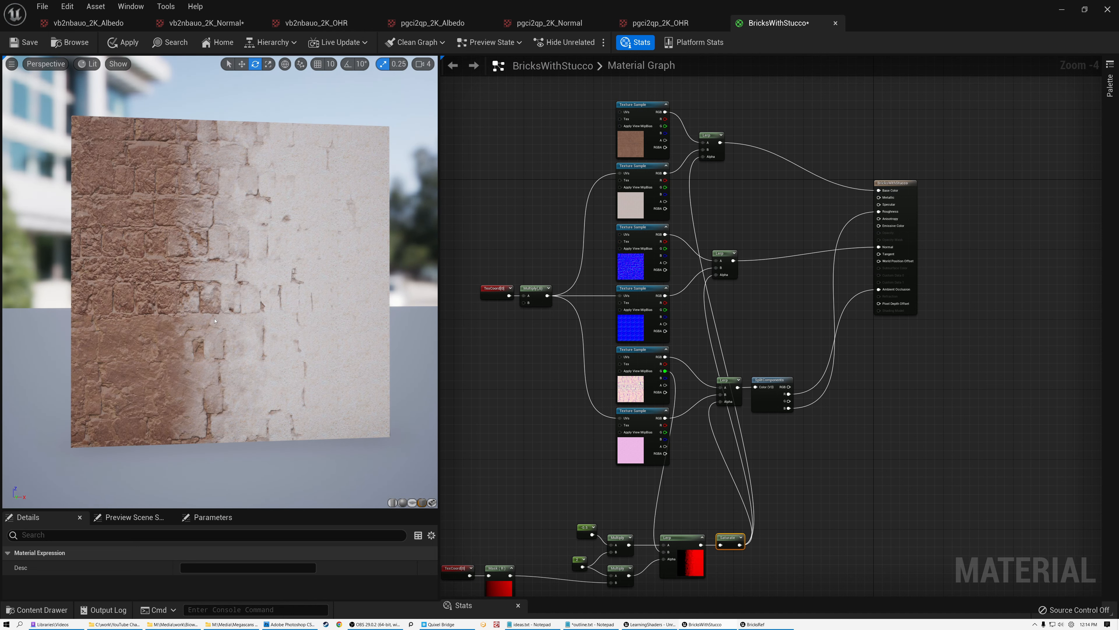
Step: Inspect the brick-to-stucco transition up close, and move the Saturate node away from the mask Lerp to make room between them
{"action": "scroll", "coordinate": [215, 321], "scroll_direction": "up", "scroll_amount": 10}
{"action": "right_click_drag", "start_coordinate": [215, 321], "coordinate": [214, 351]}
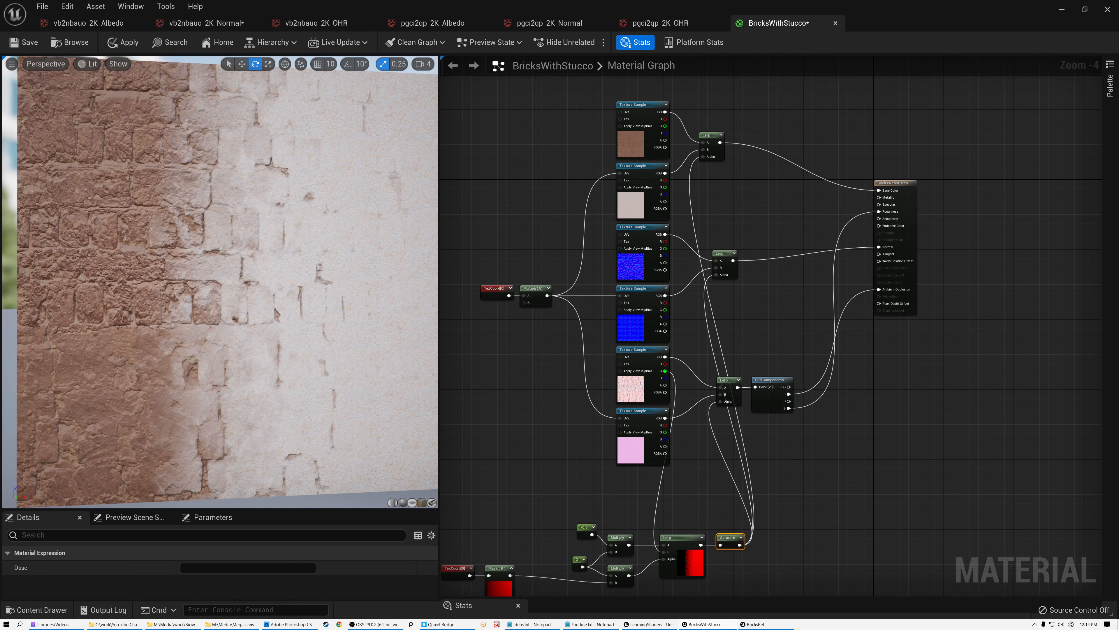
{"action": "right_click_drag", "start_coordinate": [289, 259], "coordinate": [289, 248]}
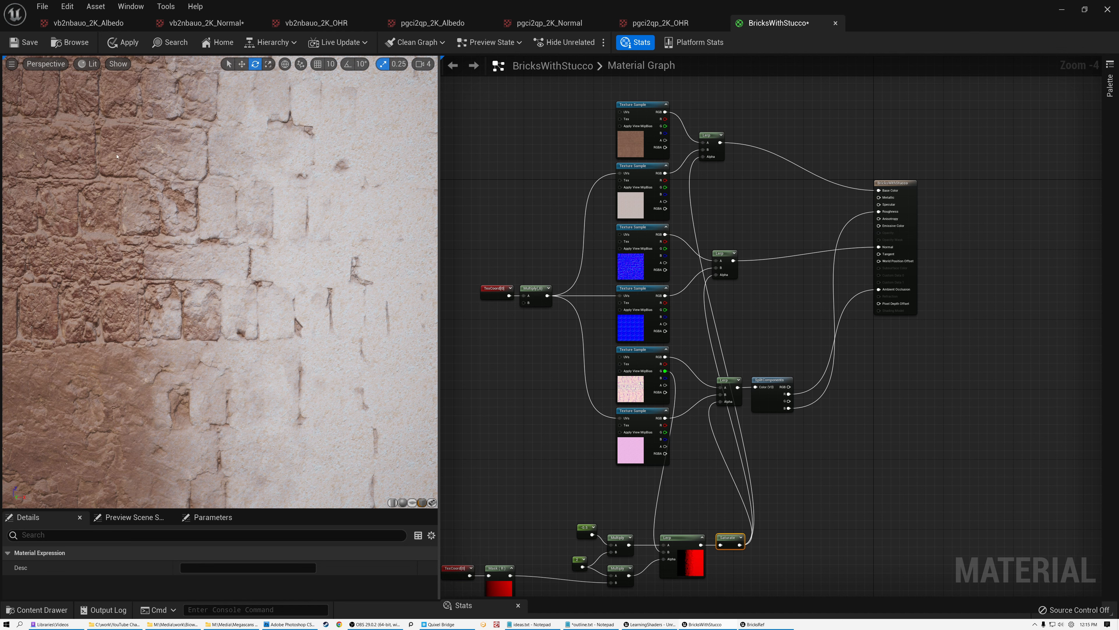
{"action": "right_click_drag", "start_coordinate": [203, 226], "coordinate": [203, 201]}
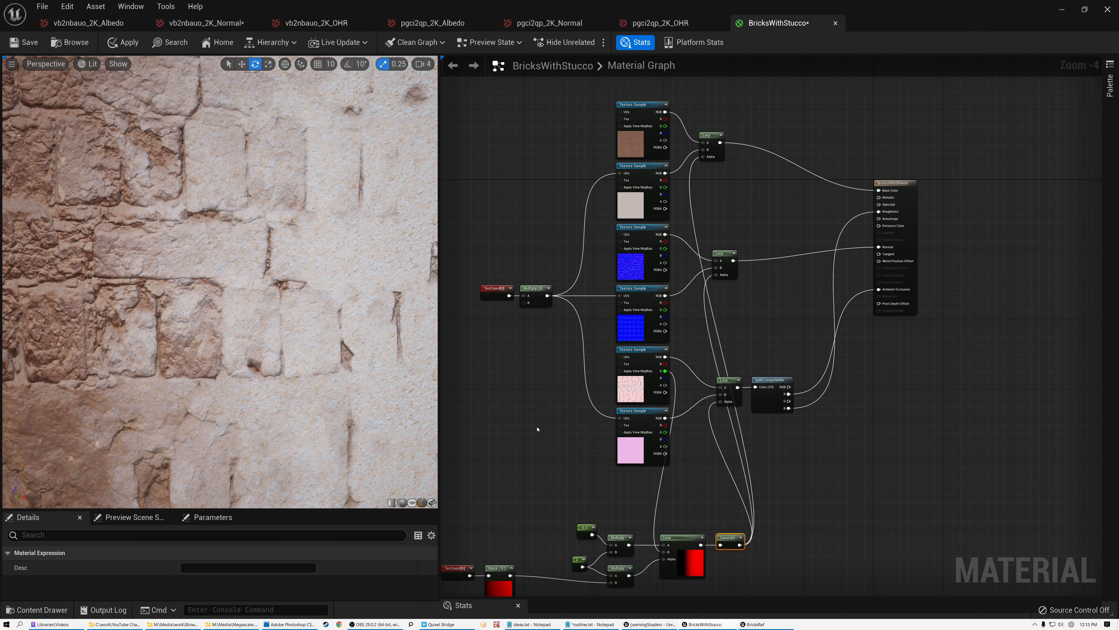
{"action": "right_click_drag", "start_coordinate": [554, 436], "coordinate": [529, 271]}
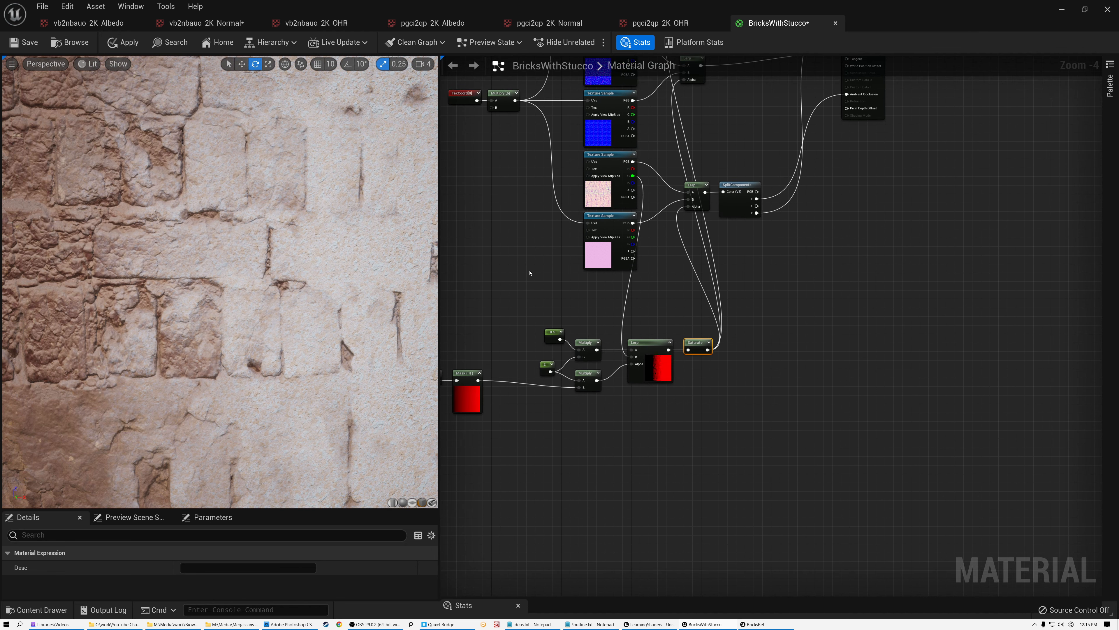
{"action": "left_click_drag", "start_coordinate": [526, 312], "coordinate": [577, 348]}
{"action": "left_click_drag", "start_coordinate": [697, 347], "coordinate": [709, 321]}
{"action": "scroll", "coordinate": [602, 323], "scroll_direction": "up", "scroll_amount": 4}
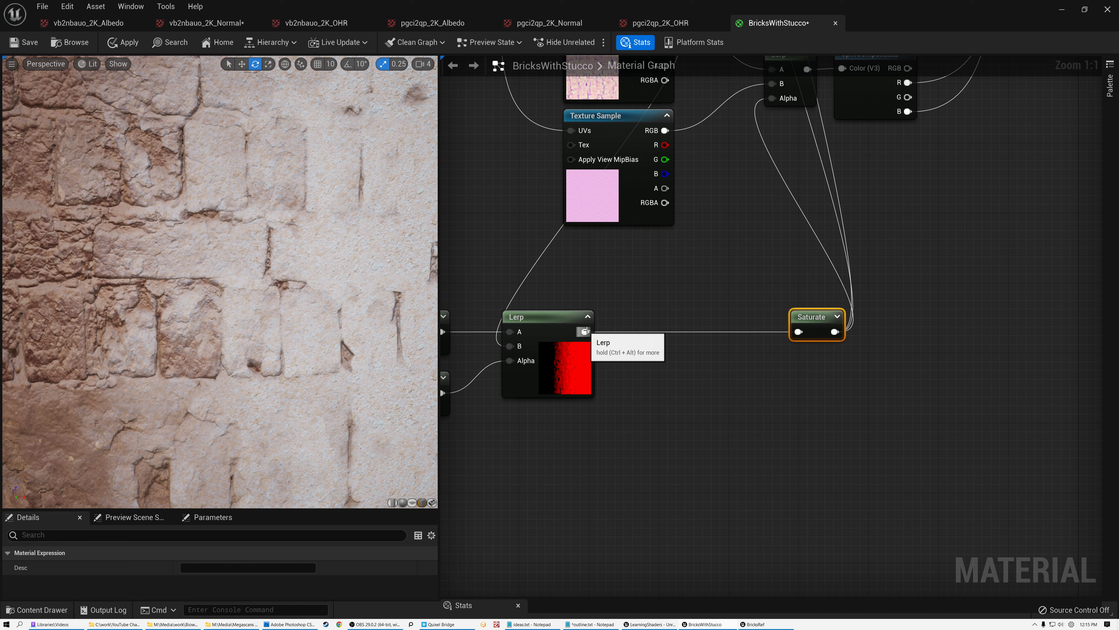
Step: Duplicate the mask Lerp, place the copy before the Saturate node and connect the original's output to the copy's Alpha
{"action": "right_click", "coordinate": [652, 380]}
{"action": "left_click", "coordinate": [545, 317]}
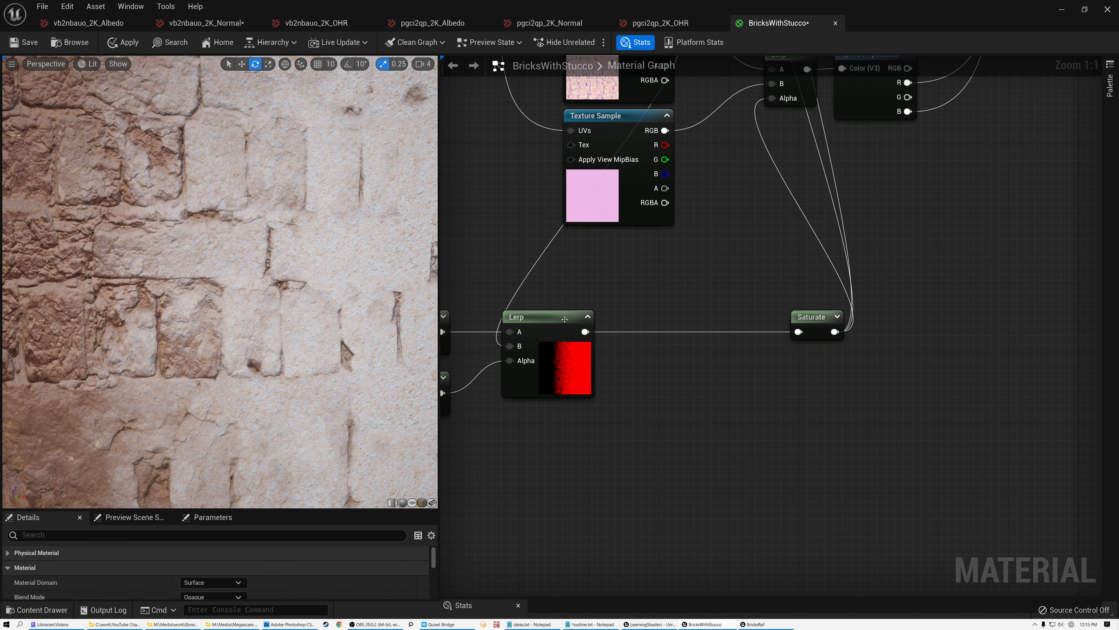
{"action": "key", "text": "ctrl+d"}
{"action": "left_click_drag", "start_coordinate": [591, 328], "coordinate": [717, 359]}
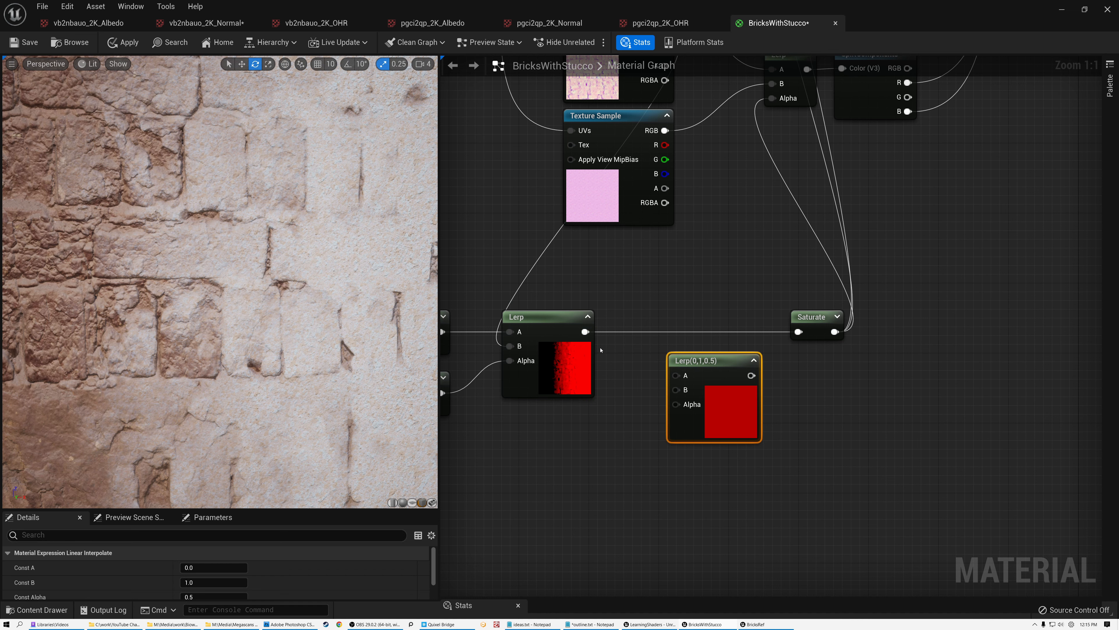
{"action": "left_click_drag", "start_coordinate": [585, 332], "coordinate": [681, 278]}
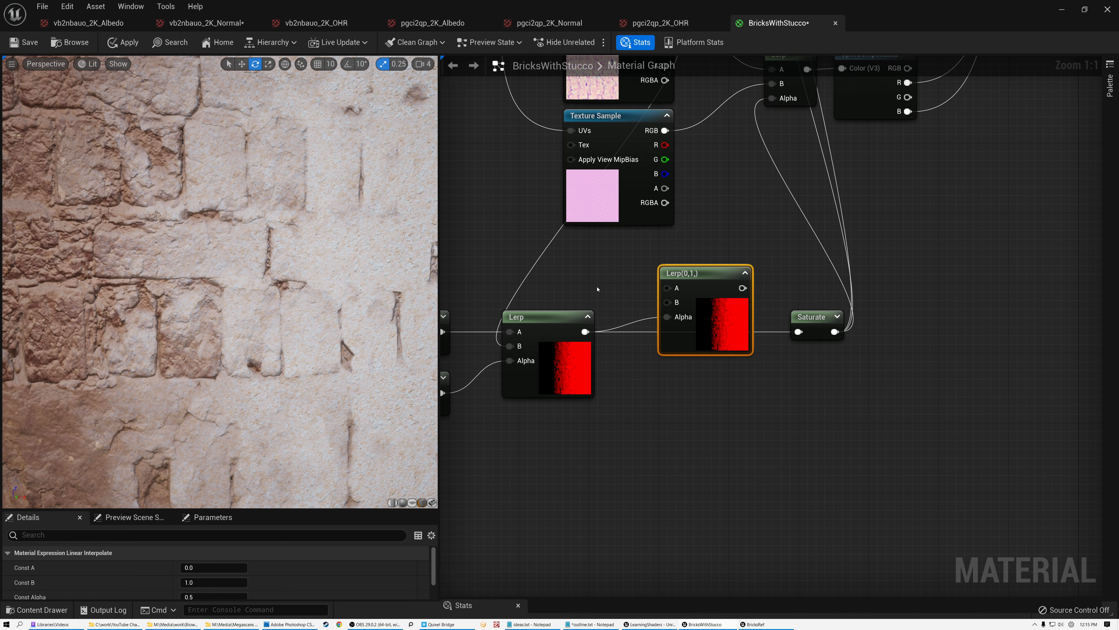
Step: Create two Constant2Vector nodes and feed the first, set to -15,-15, into the new Lerp's A input
{"action": "left_click", "coordinate": [578, 257]}
{"action": "key", "text": "ctrl+d"}
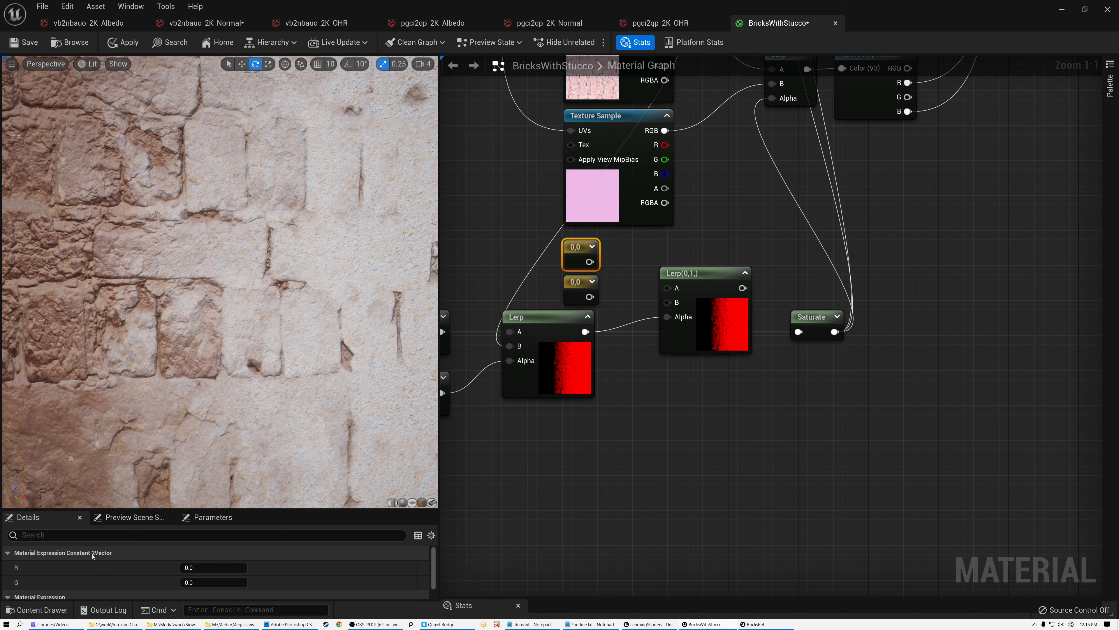
{"action": "left_click", "coordinate": [206, 568]}
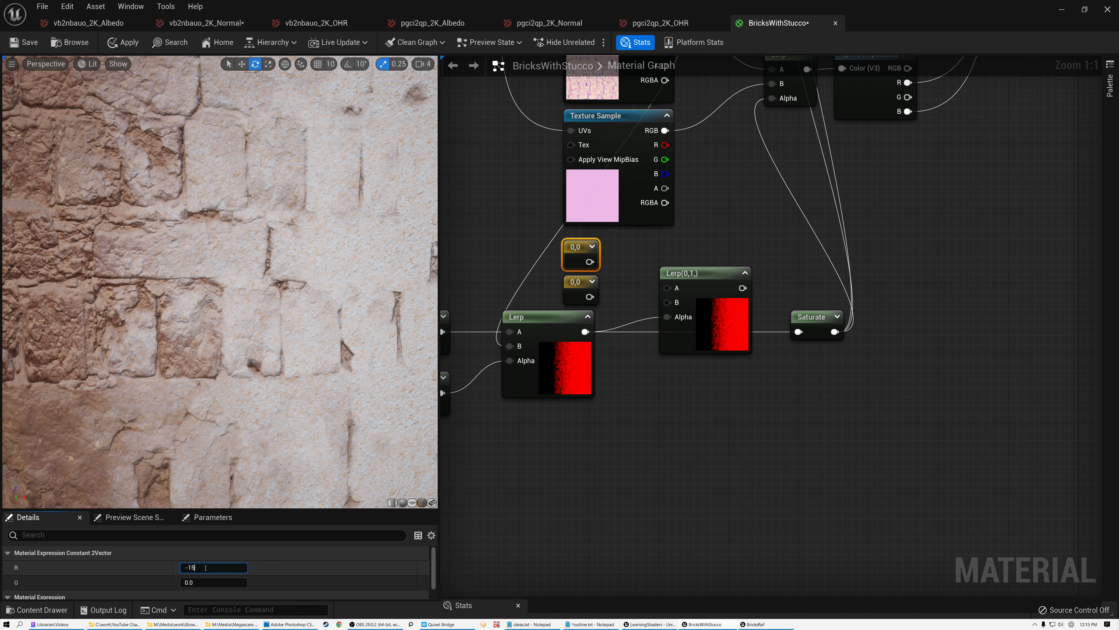
{"action": "key", "text": "Tab"}
{"action": "type", "text": "-15"}
{"action": "key", "text": "Return"}
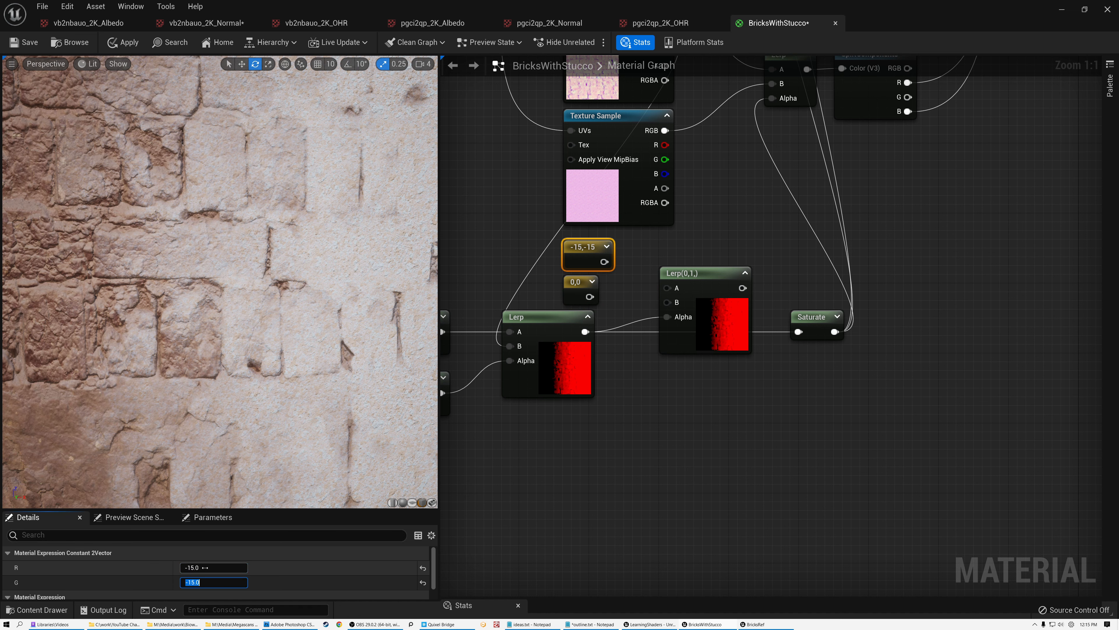
{"action": "left_click_drag", "start_coordinate": [605, 262], "coordinate": [667, 288]}
Step: Set the second Constant2Vector to R 15 and G 10 and connect it to the new Lerp's B input
{"action": "left_click", "coordinate": [571, 285]}
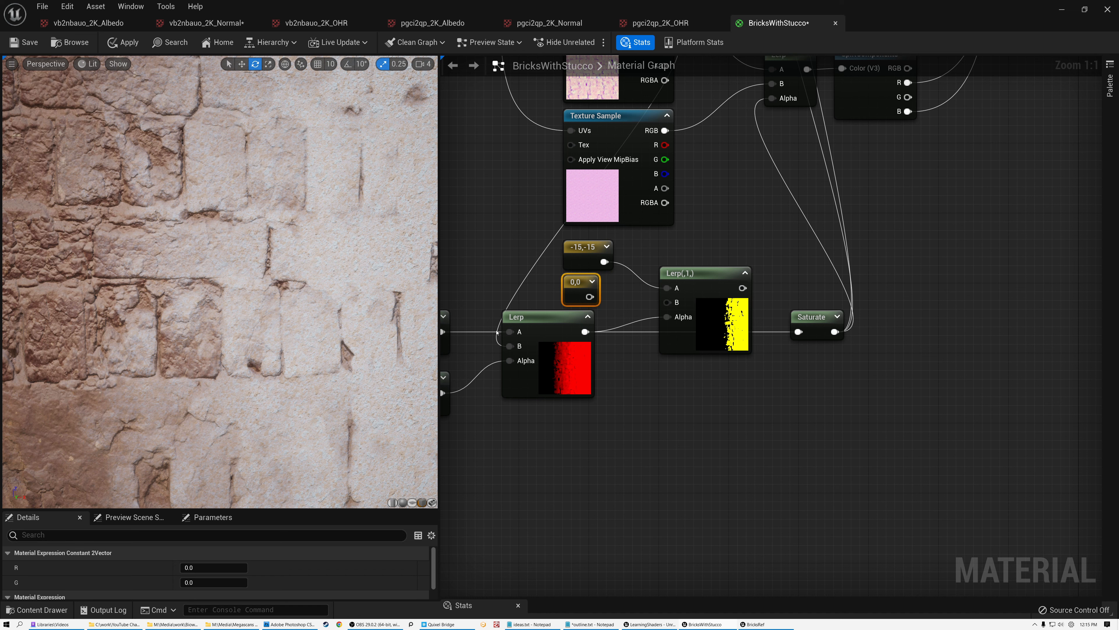
{"action": "left_click", "coordinate": [206, 566]}
{"action": "type", "text": "15"}
{"action": "left_click", "coordinate": [205, 582]}
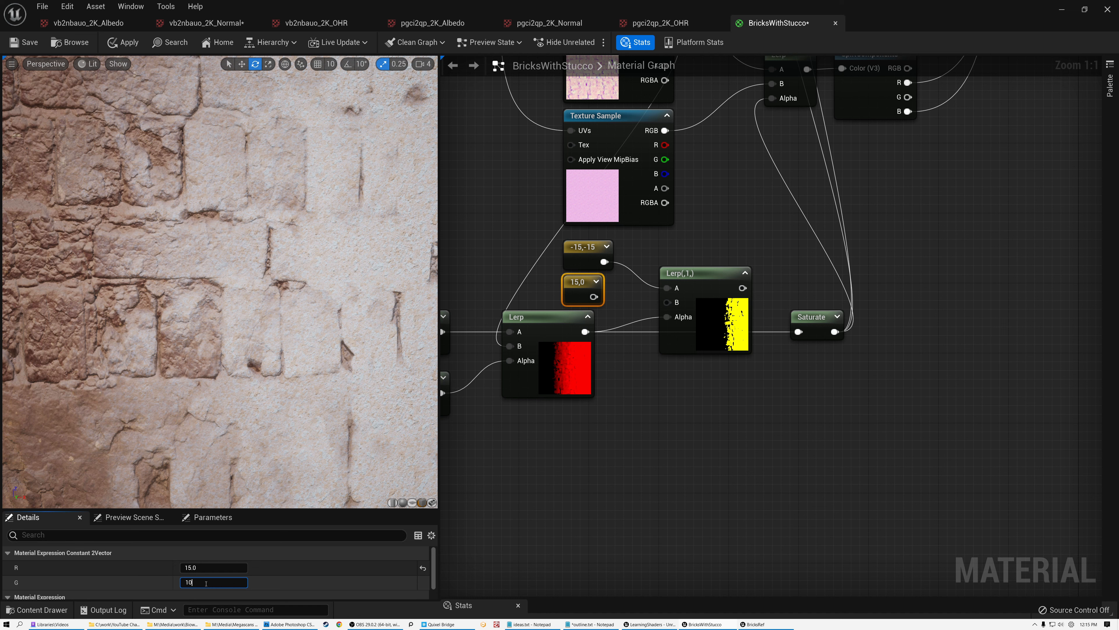
{"action": "key", "text": "Return"}
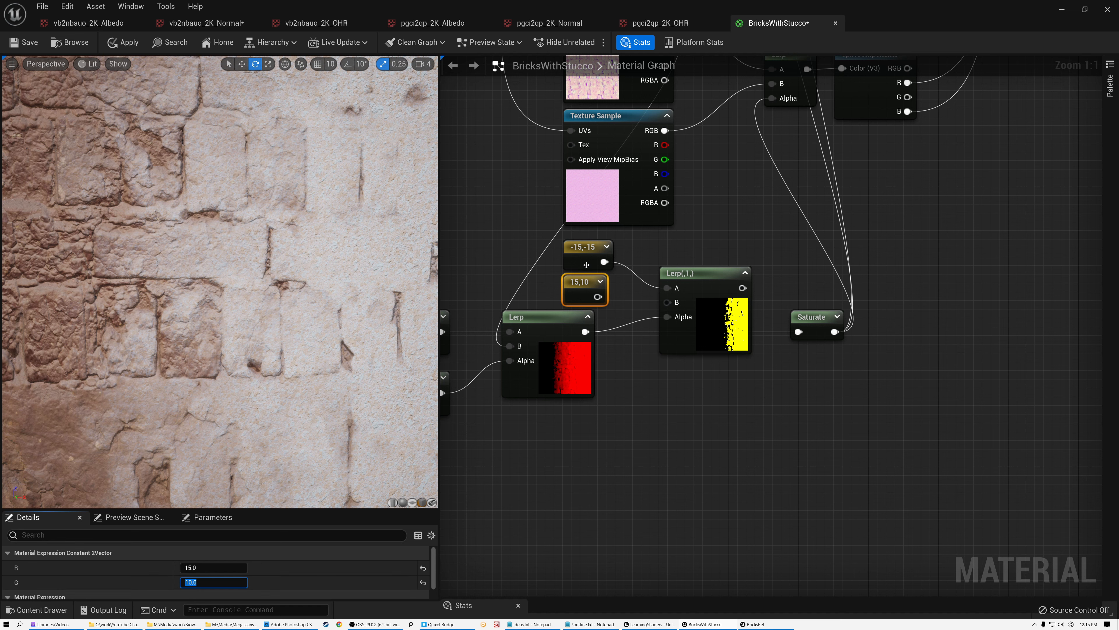
{"action": "left_click_drag", "start_coordinate": [548, 317], "coordinate": [549, 335]}
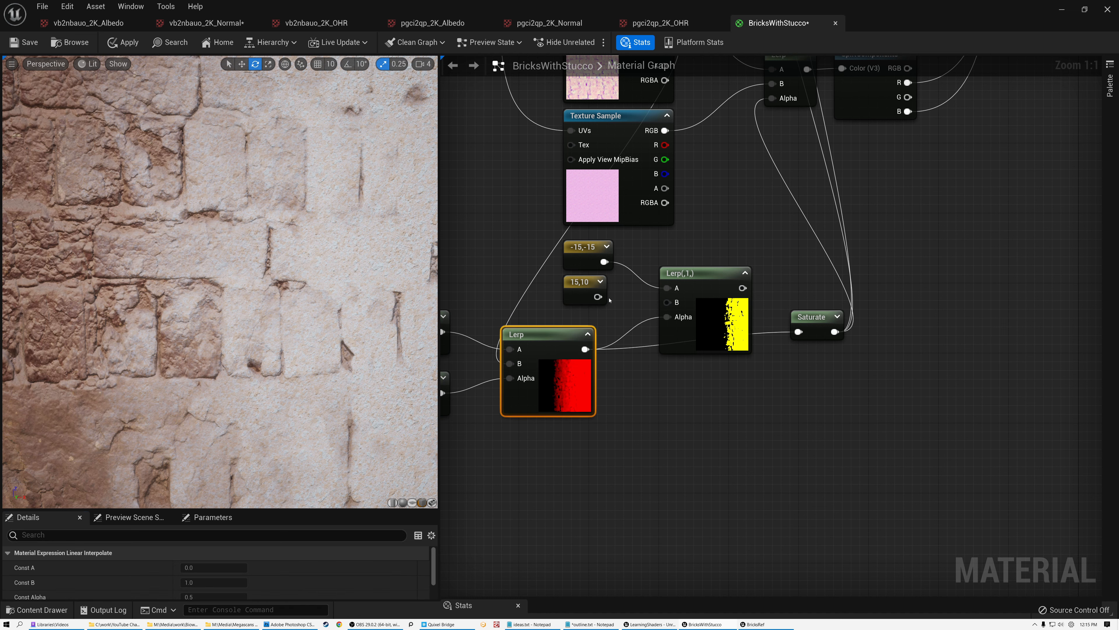
{"action": "left_click_drag", "start_coordinate": [597, 298], "coordinate": [668, 303]}
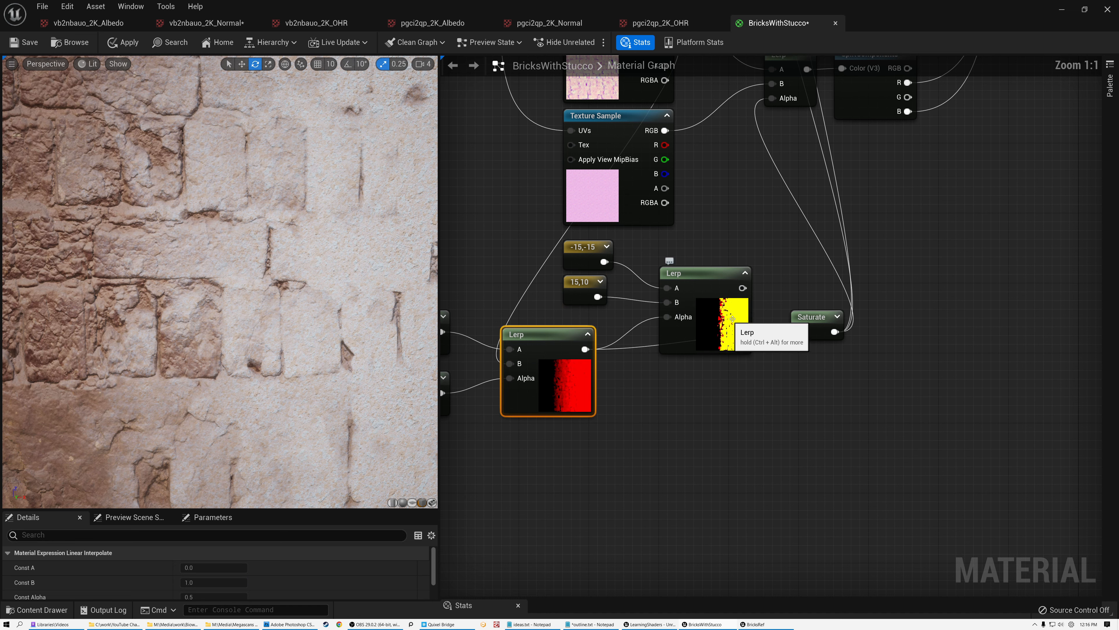
Step: Add a ComponentMask node on the output of the new Lerp and align it beside that Lerp
{"action": "scroll", "coordinate": [726, 318], "scroll_direction": "up", "scroll_amount": 7}
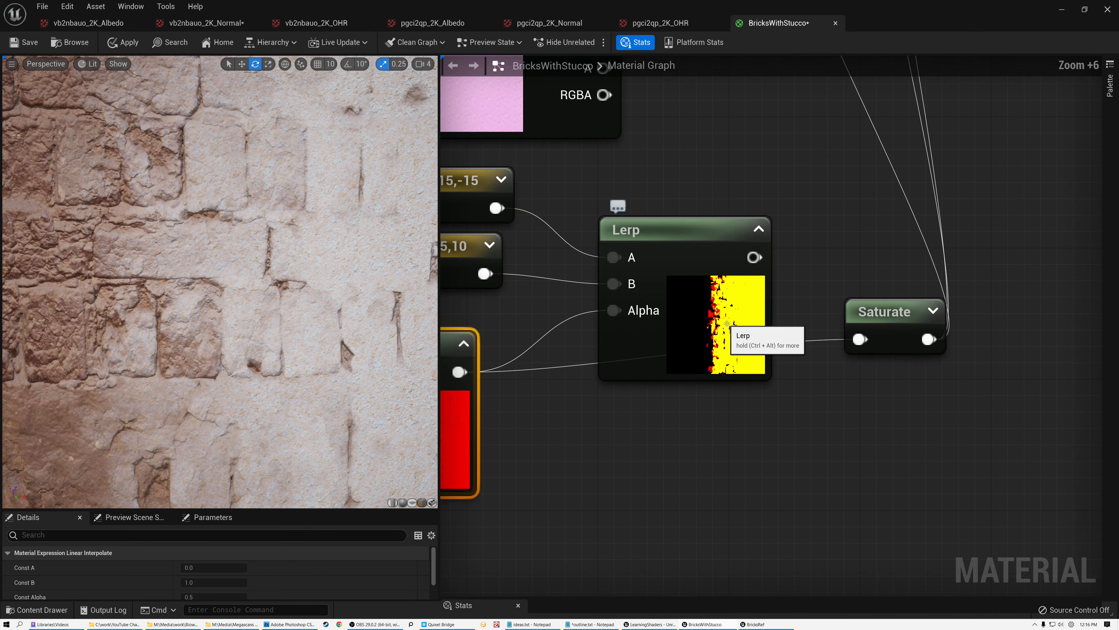
{"action": "right_click_drag", "start_coordinate": [726, 318], "coordinate": [747, 300]}
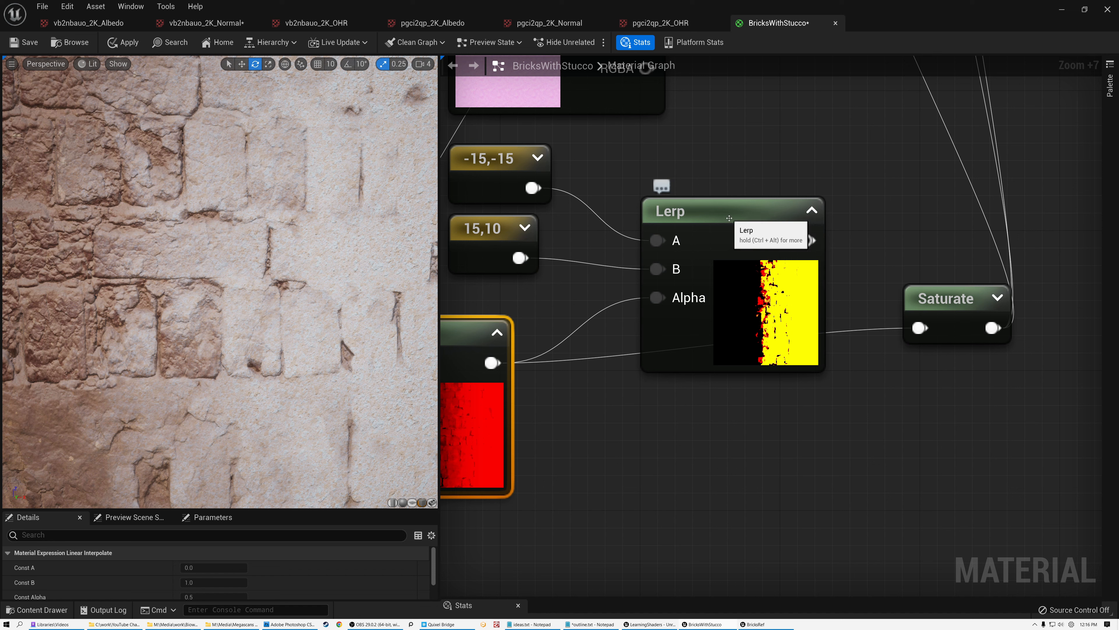
{"action": "left_click_drag", "start_coordinate": [728, 221], "coordinate": [675, 186]}
{"action": "left_click_drag", "start_coordinate": [755, 205], "coordinate": [830, 208]}
{"action": "type", "text": "comp"}
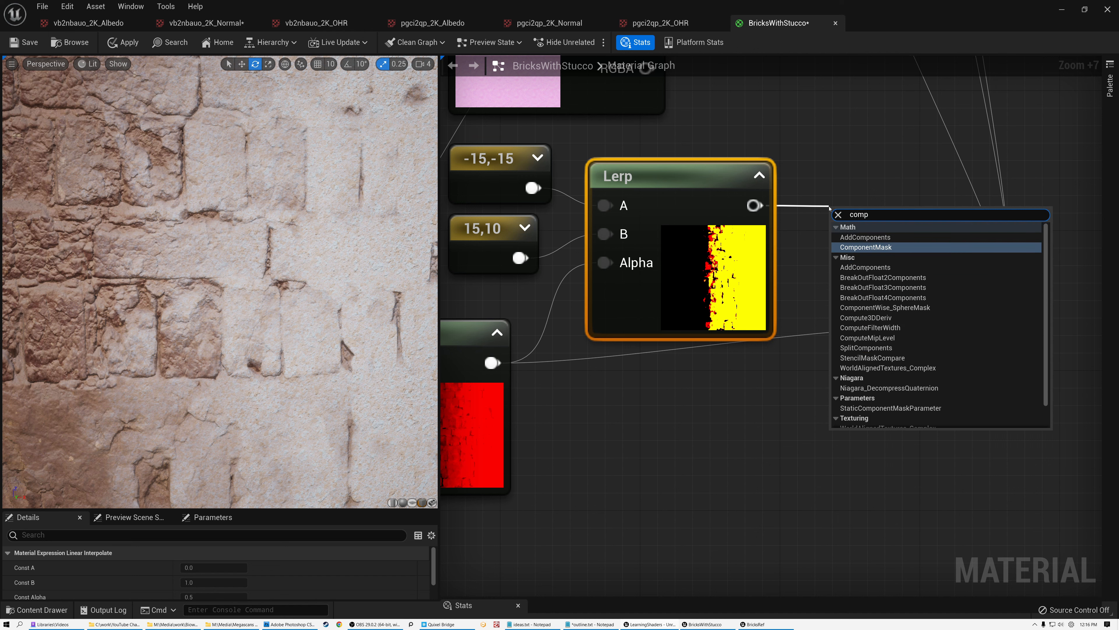
{"action": "left_click", "coordinate": [866, 247]}
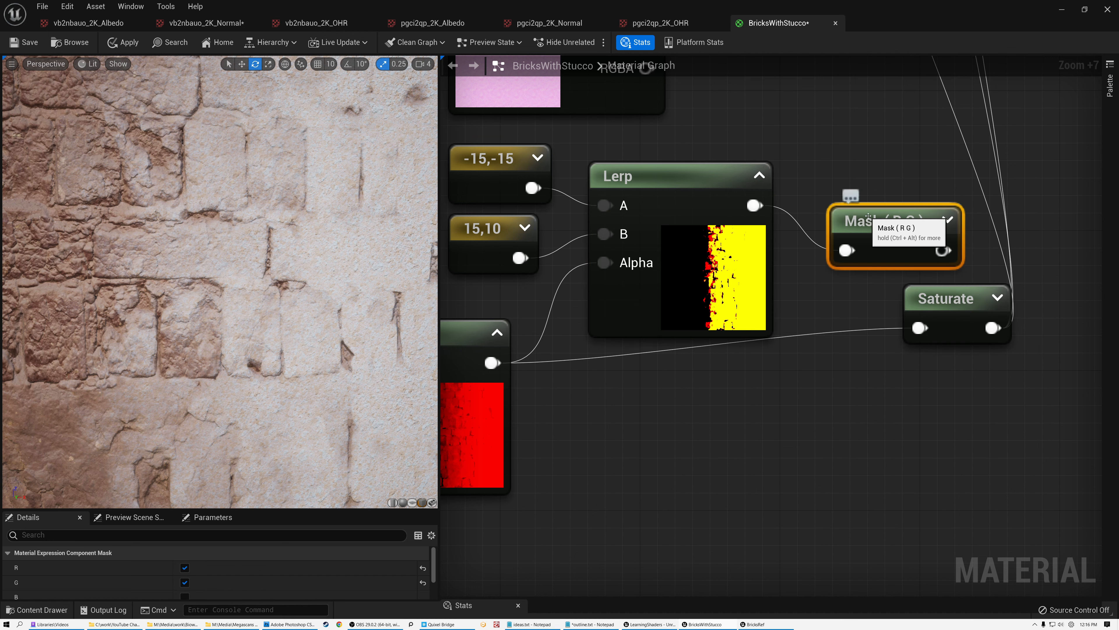
{"action": "key", "text": "q"}
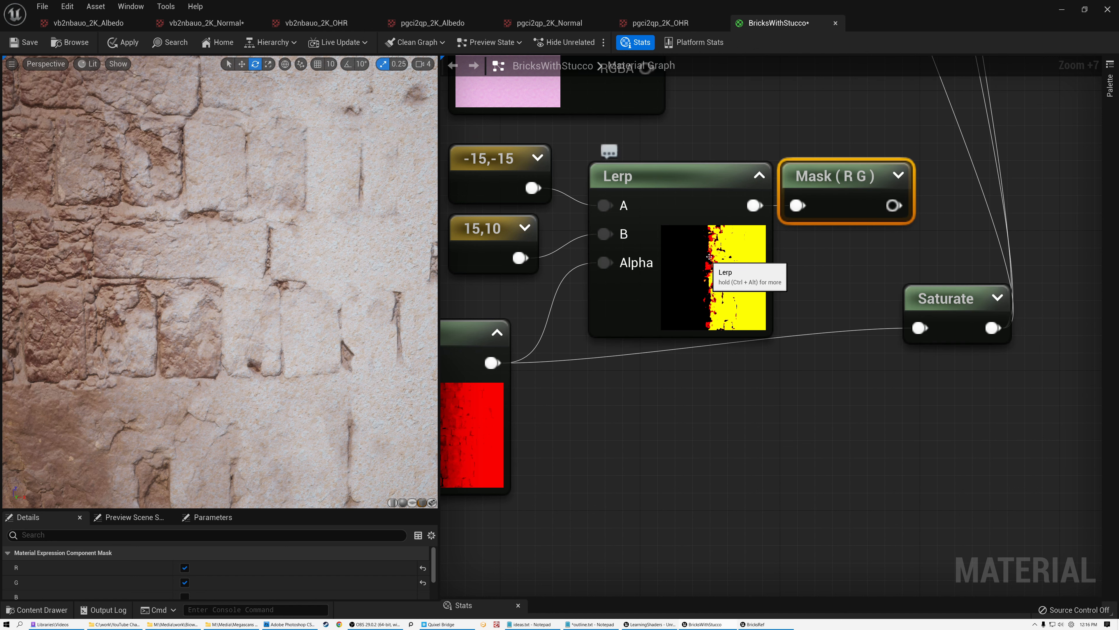
{"action": "left_click_drag", "start_coordinate": [797, 190], "coordinate": [814, 190]}
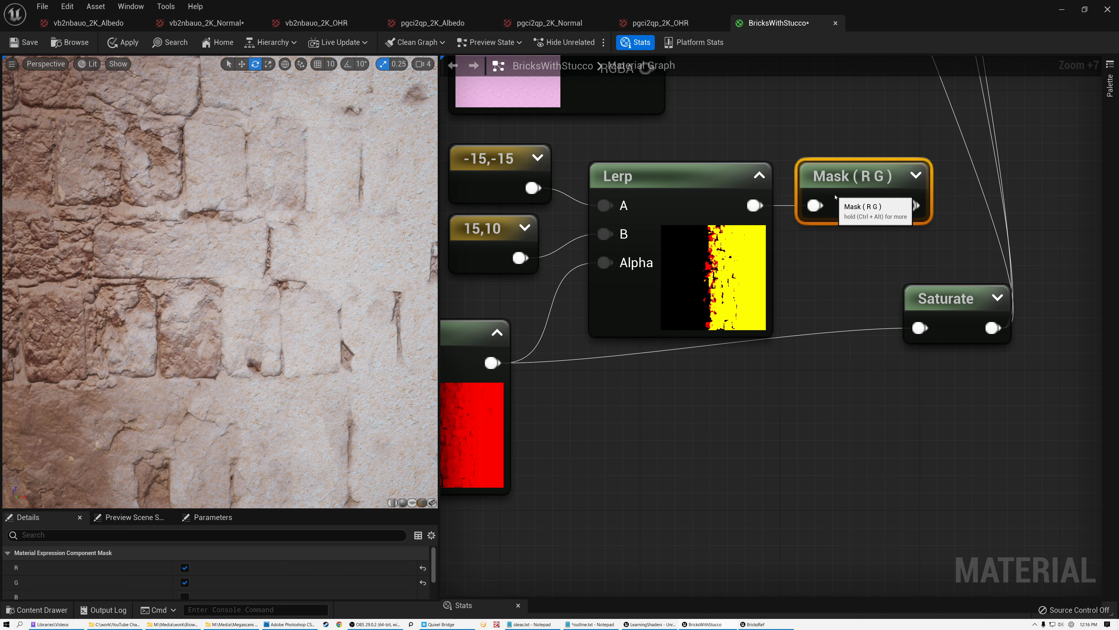
Step: Limit the ComponentMask to the R channel, feed it into the Saturate node and align Saturate beside it
{"action": "left_click", "coordinate": [185, 582]}
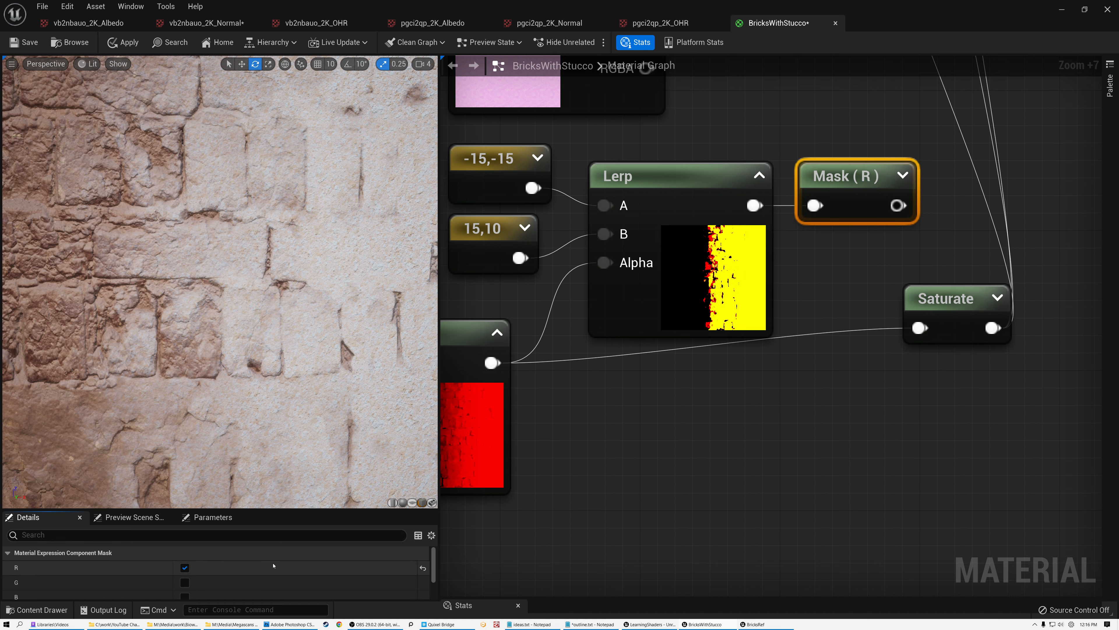
{"action": "left_click_drag", "start_coordinate": [898, 206], "coordinate": [920, 328]}
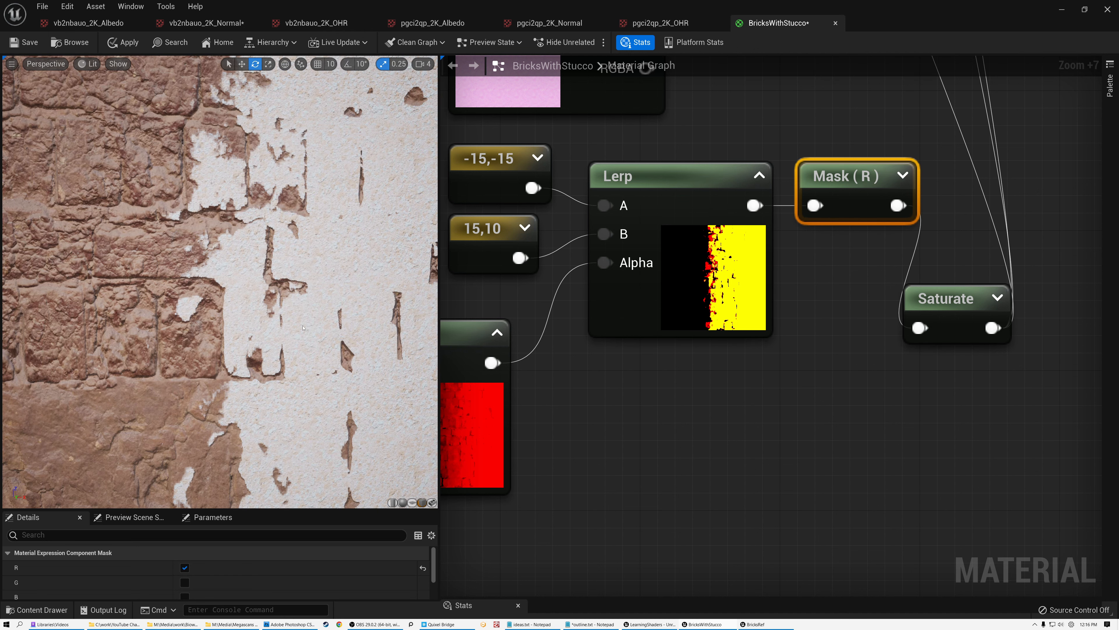
{"action": "left_click", "coordinate": [614, 175]}
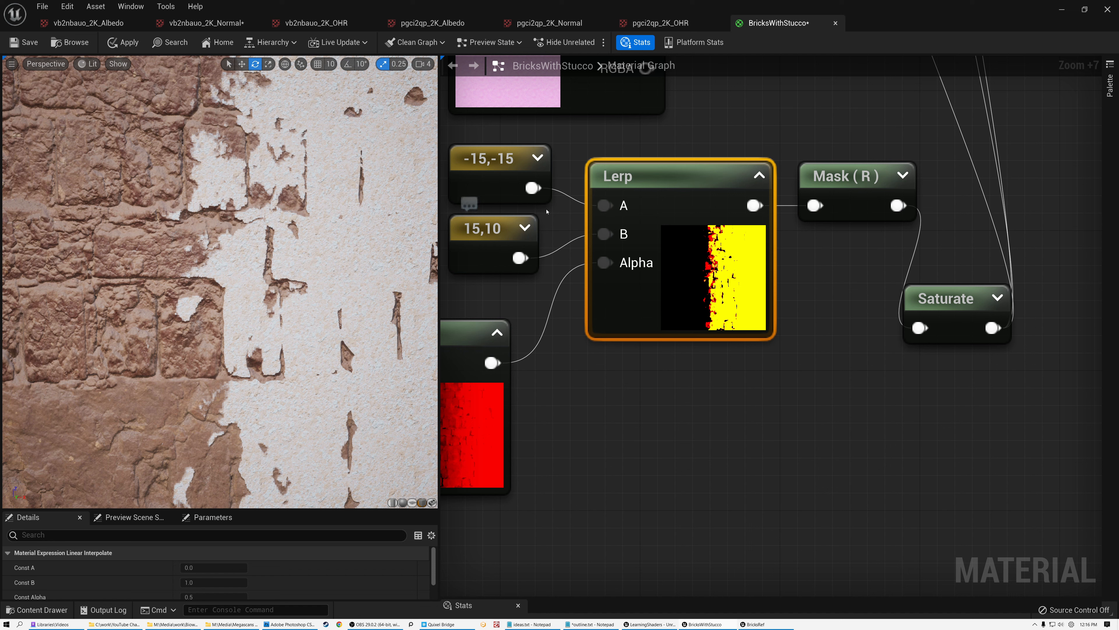
{"action": "left_click_drag", "start_coordinate": [959, 290], "coordinate": [968, 182]}
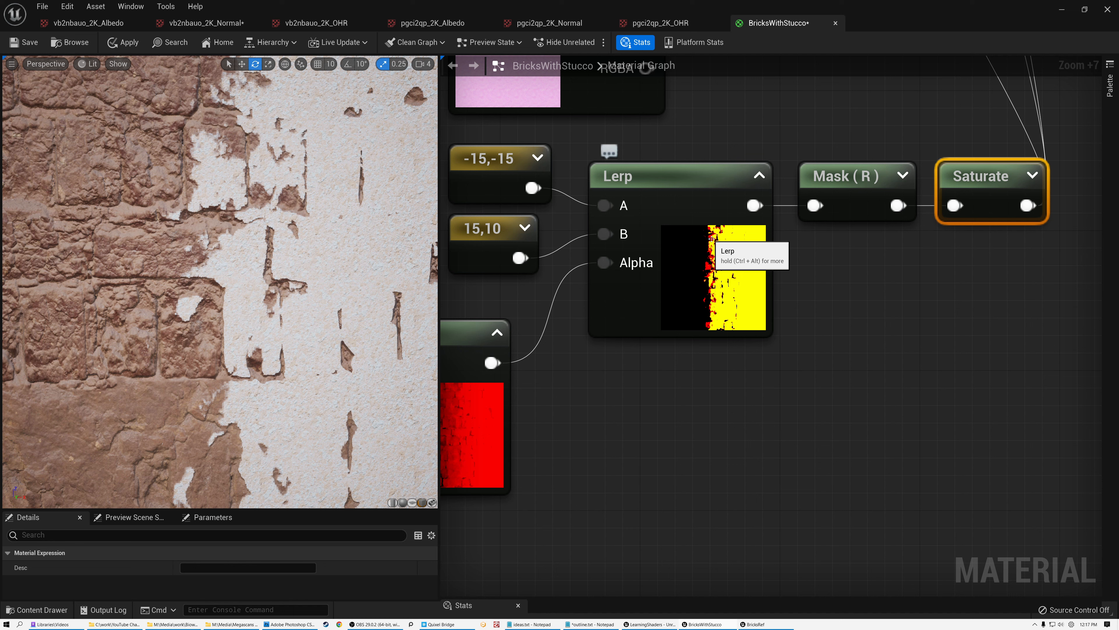
Step: Switch the ComponentMask from R to the G channel and view the resulting blend across the whole preview plane
{"action": "left_click", "coordinate": [853, 187]}
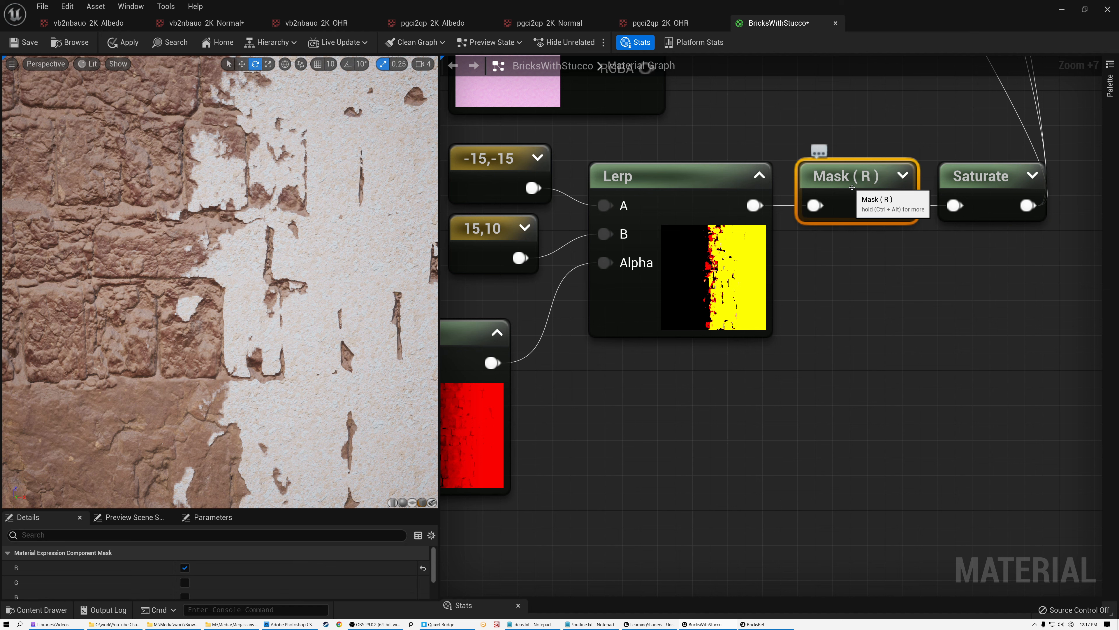
{"action": "left_click", "coordinate": [184, 582]}
{"action": "left_click", "coordinate": [185, 567]}
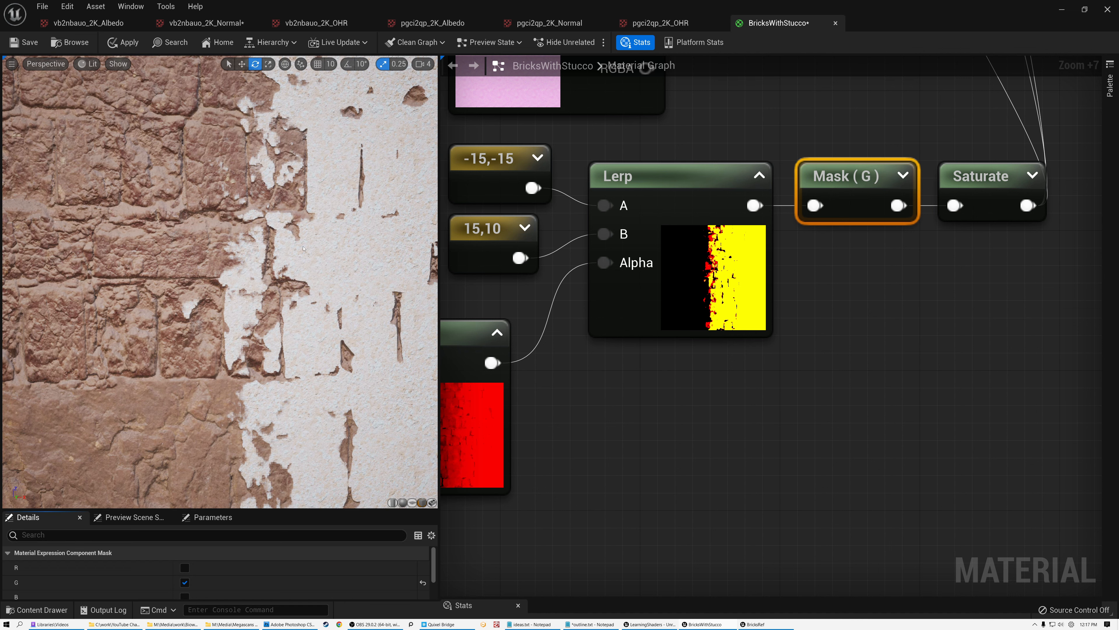
{"action": "right_click_drag", "start_coordinate": [220, 282], "coordinate": [220, 246]}
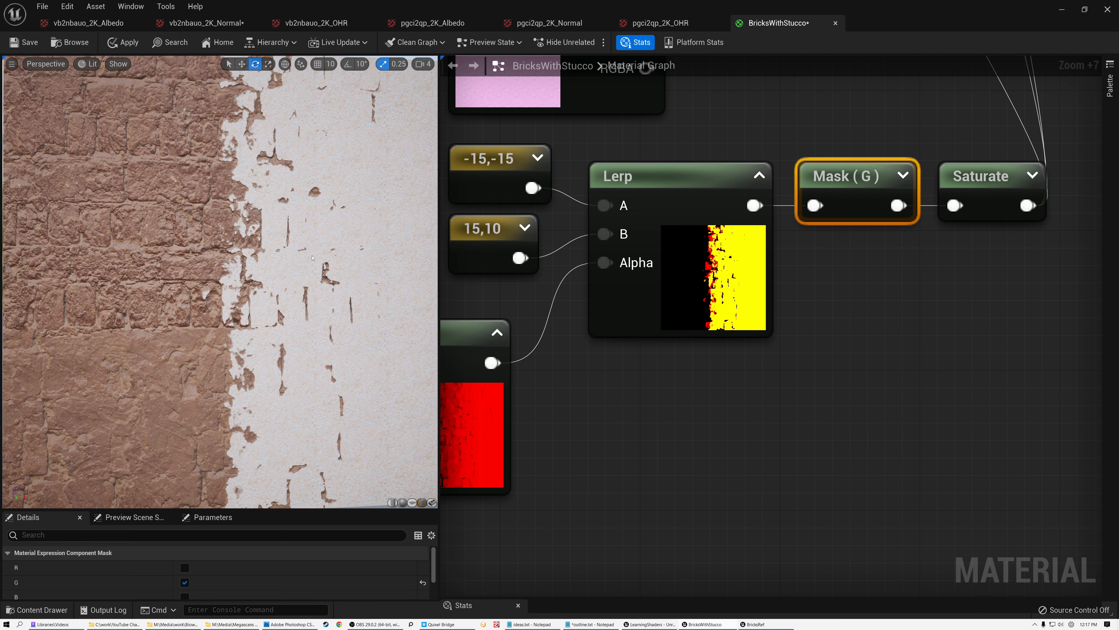
{"action": "right_click_drag", "start_coordinate": [832, 269], "coordinate": [836, 337]}
{"action": "mouse_move", "coordinate": [254, 287]}
{"action": "left_mouse_down"}
{"action": "mouse_move", "coordinate": [265, 291]}
{"action": "mouse_move", "coordinate": [249, 286]}
{"action": "left_mouse_up"}
{"action": "scroll", "coordinate": [278, 292], "scroll_direction": "down", "scroll_amount": 5}
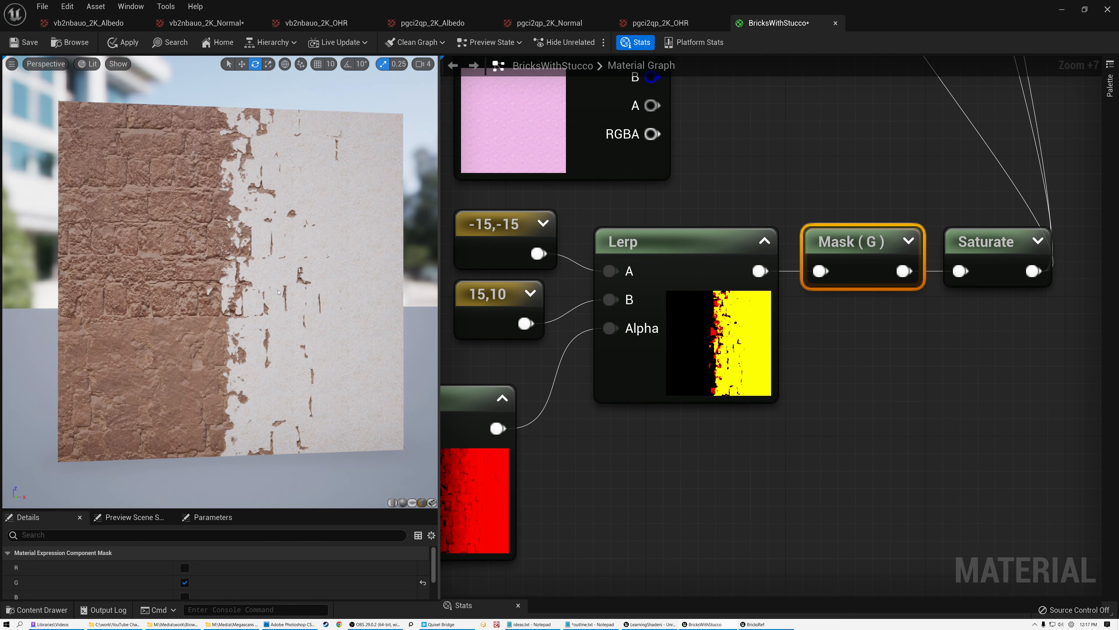
Step: Examine the boundary between stucco and bare brick on the preview plane from close up and several angles
{"action": "scroll", "coordinate": [323, 286], "scroll_direction": "up", "scroll_amount": 5}
{"action": "left_click_drag", "start_coordinate": [323, 287], "coordinate": [252, 288]}
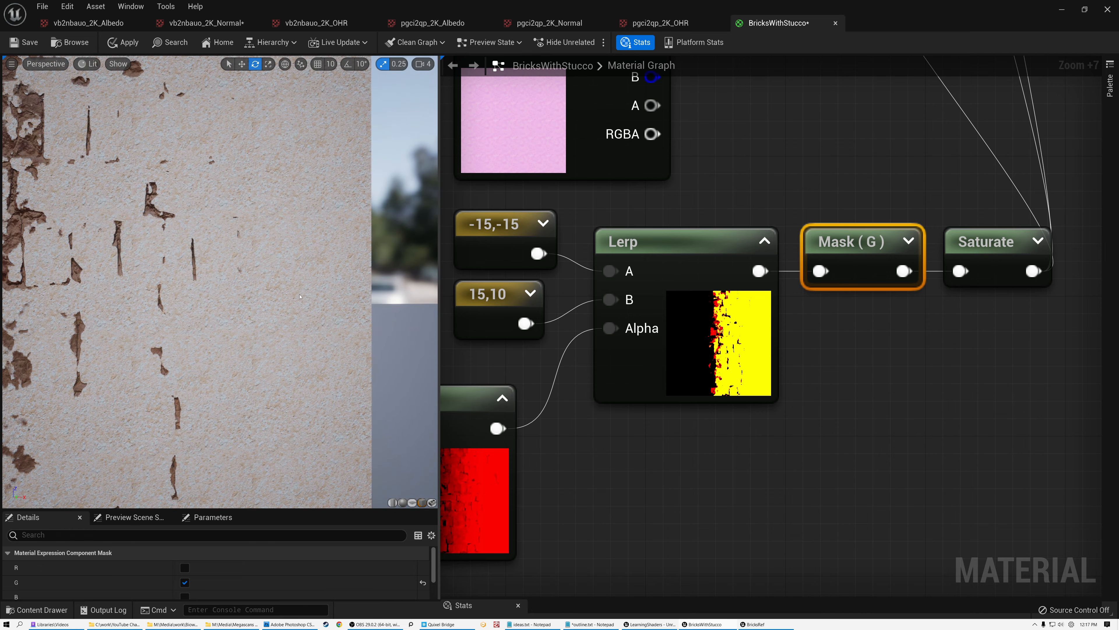
{"action": "right_click_drag", "start_coordinate": [299, 297], "coordinate": [293, 353]}
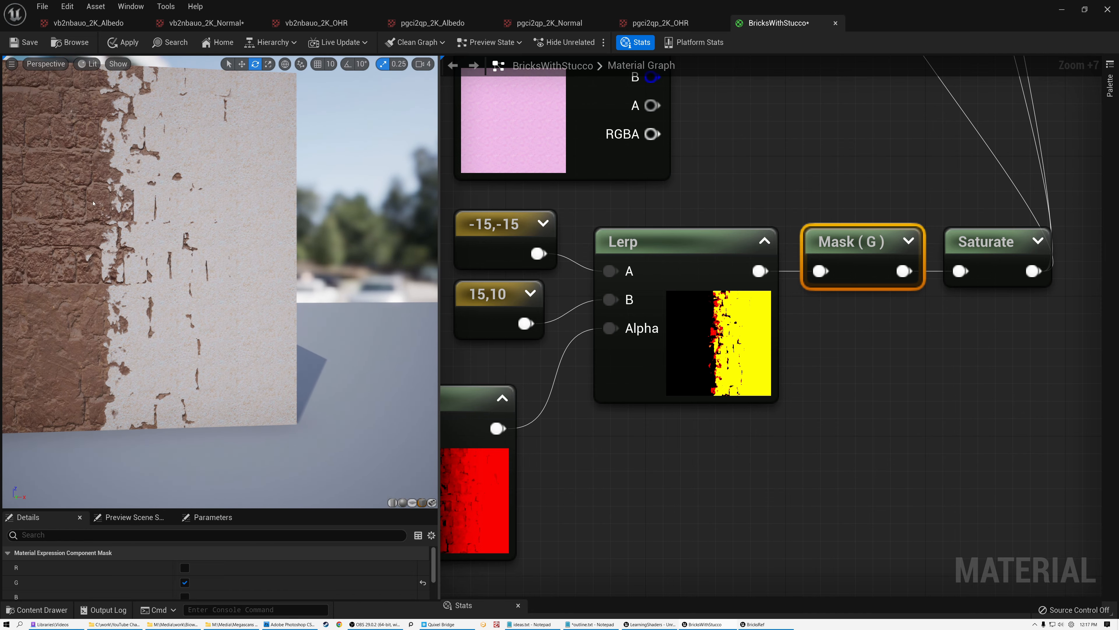
{"action": "left_click_drag", "start_coordinate": [150, 239], "coordinate": [142, 242]}
{"action": "right_click_drag", "start_coordinate": [142, 242], "coordinate": [142, 225]}
{"action": "middle_click_drag", "start_coordinate": [142, 225], "coordinate": [118, 204]}
{"action": "left_click_drag", "start_coordinate": [118, 205], "coordinate": [170, 211]}
{"action": "right_click_drag", "start_coordinate": [163, 230], "coordinate": [256, 252]}
{"action": "mouse_move", "coordinate": [256, 252]}
{"action": "middle_mouse_down"}
{"action": "mouse_move", "coordinate": [327, 254]}
{"action": "mouse_move", "coordinate": [247, 252]}
{"action": "middle_mouse_up"}
{"action": "right_click_drag", "start_coordinate": [283, 254], "coordinate": [327, 274]}
{"action": "right_click_drag", "start_coordinate": [221, 269], "coordinate": [176, 282]}
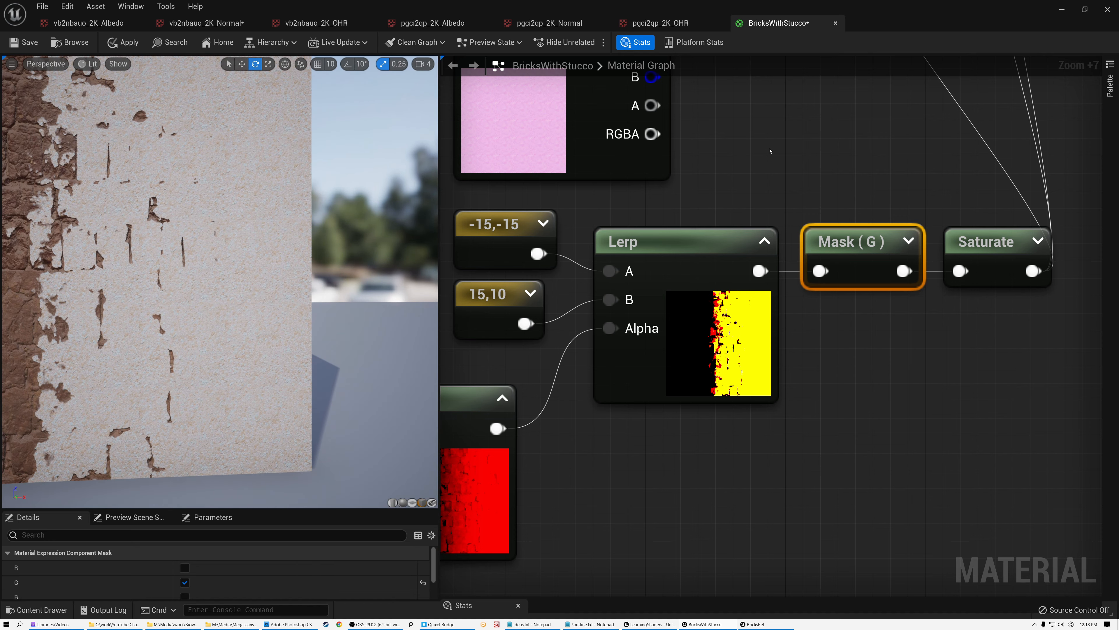
Step: Identify the brick and stucco normal Texture Samples and move their Lerp closer to the material output node
{"action": "scroll", "coordinate": [765, 183], "scroll_direction": "down", "scroll_amount": 6}
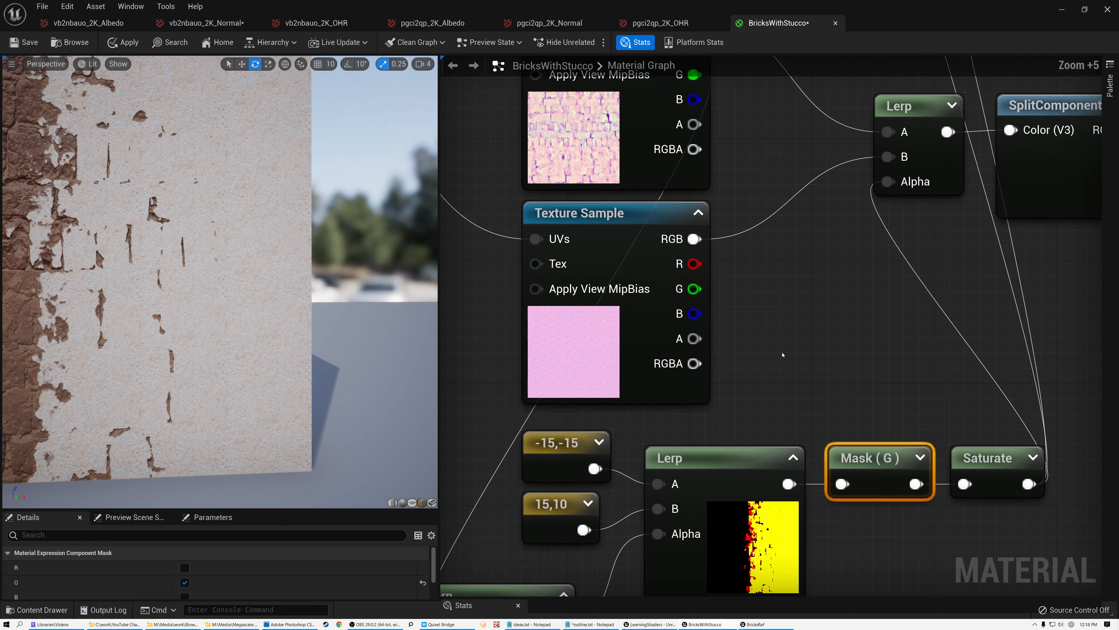
{"action": "right_click_drag", "start_coordinate": [792, 301], "coordinate": [676, 470]}
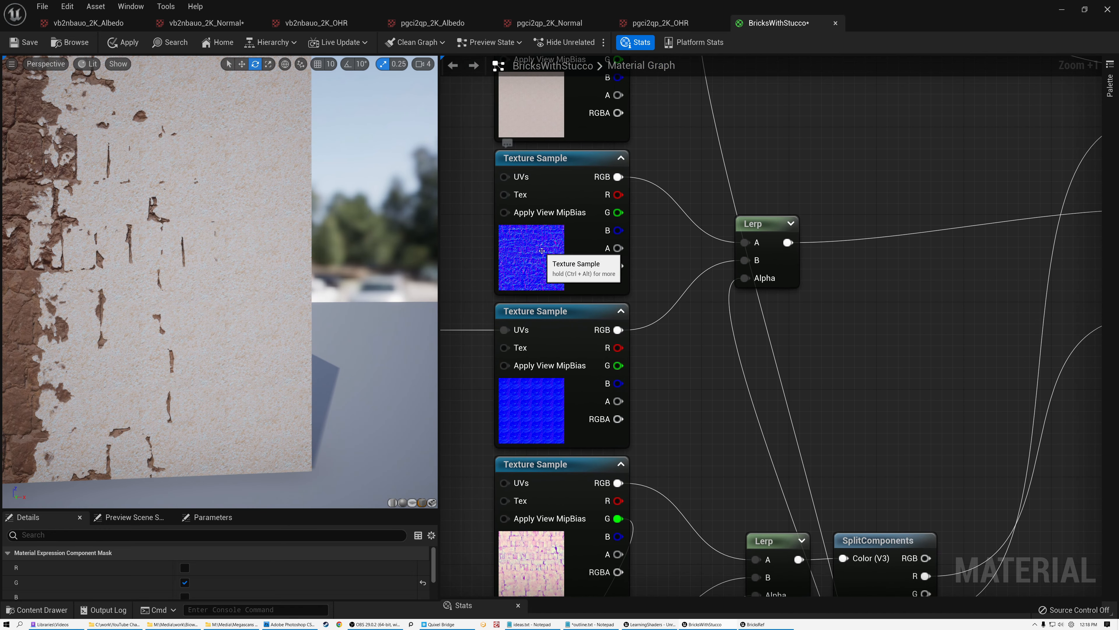
{"action": "left_click", "coordinate": [532, 254]}
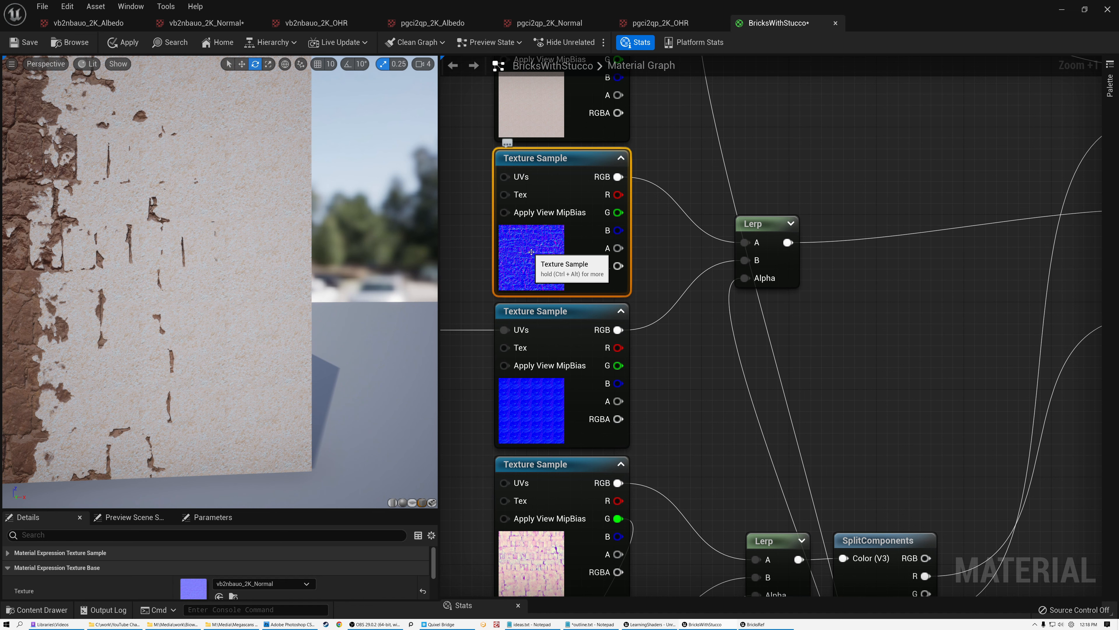
{"action": "left_click", "coordinate": [557, 313]}
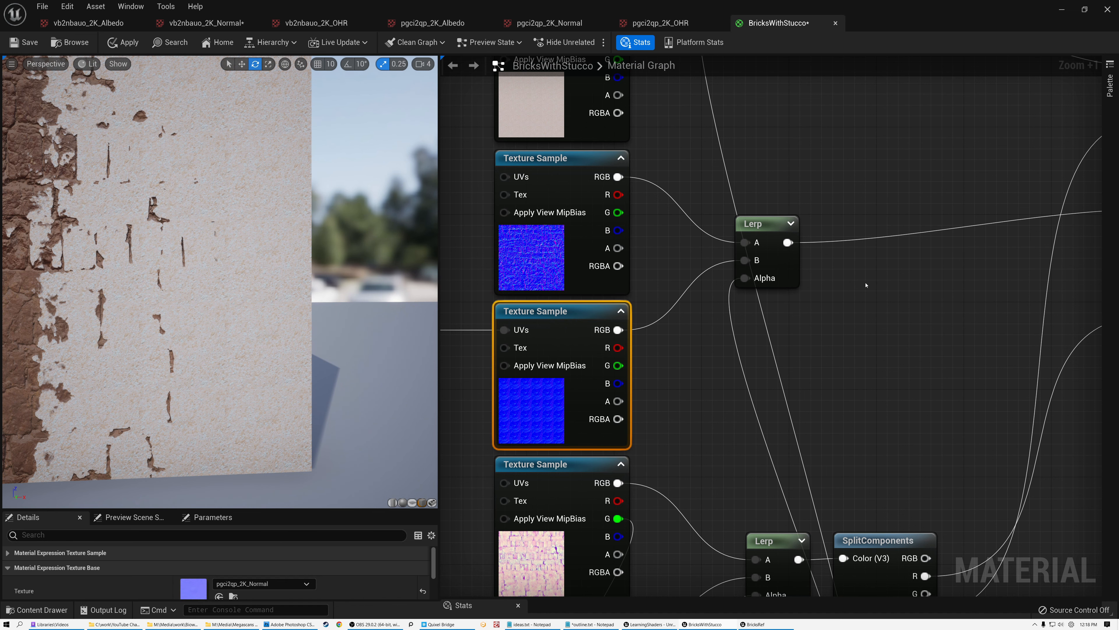
{"action": "right_click_drag", "start_coordinate": [866, 285], "coordinate": [757, 275]}
{"action": "left_click_drag", "start_coordinate": [651, 219], "coordinate": [925, 176]}
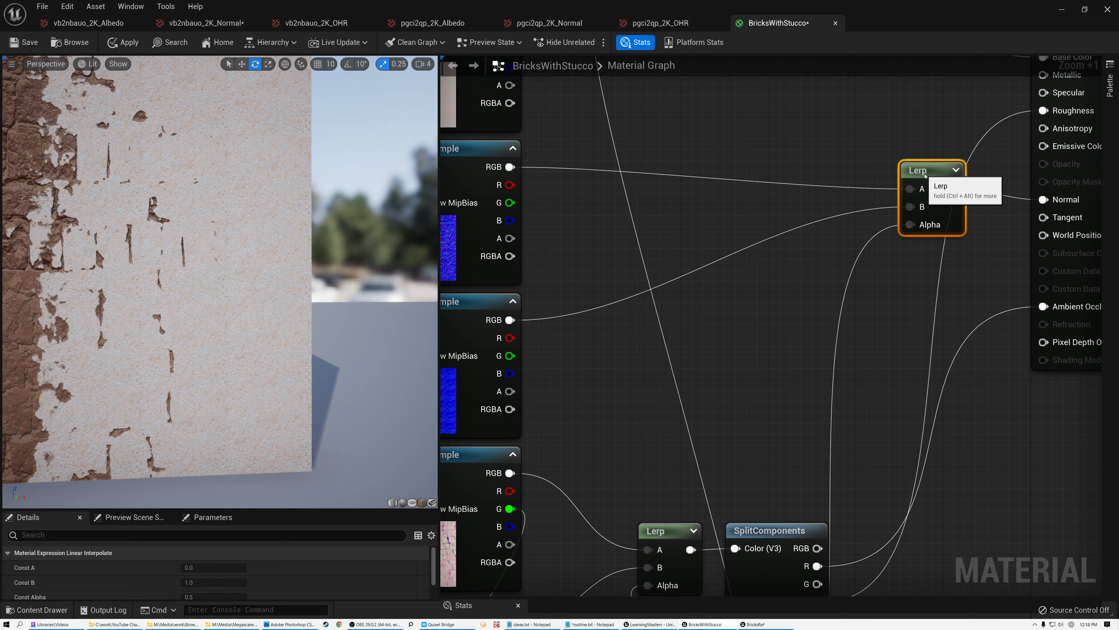
Step: Add a BlendAngleCorrectedNormals node between the normal Texture Samples and their Lerp
{"action": "right_click_drag", "start_coordinate": [719, 342], "coordinate": [780, 320]}
{"action": "left_click", "coordinate": [807, 299]}
{"action": "right_click", "coordinate": [805, 300]}
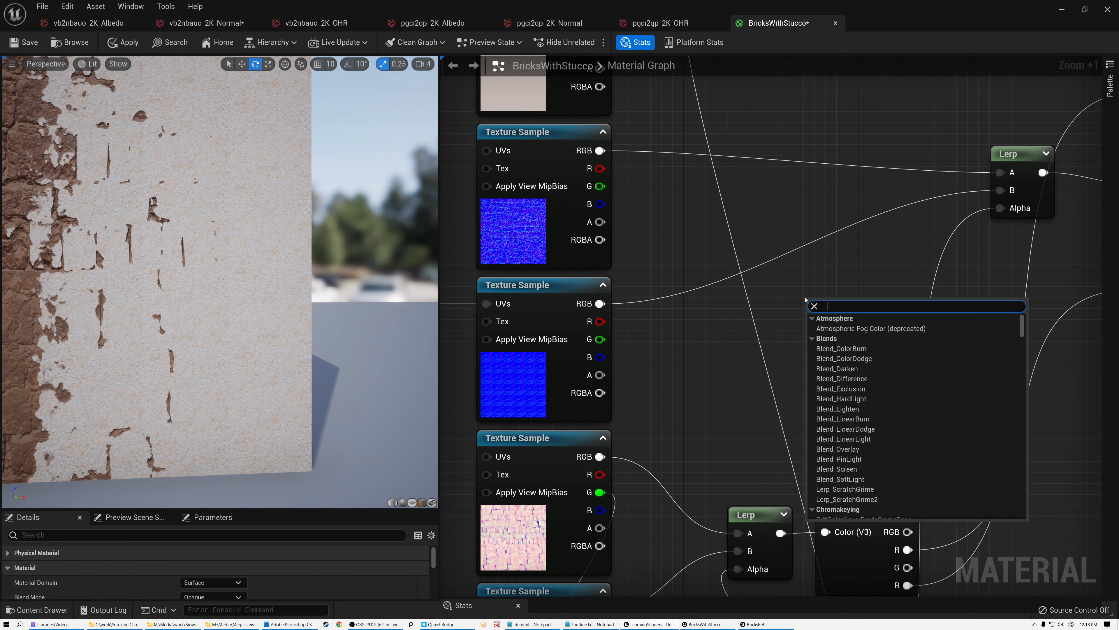
{"action": "type", "text": "angle"}
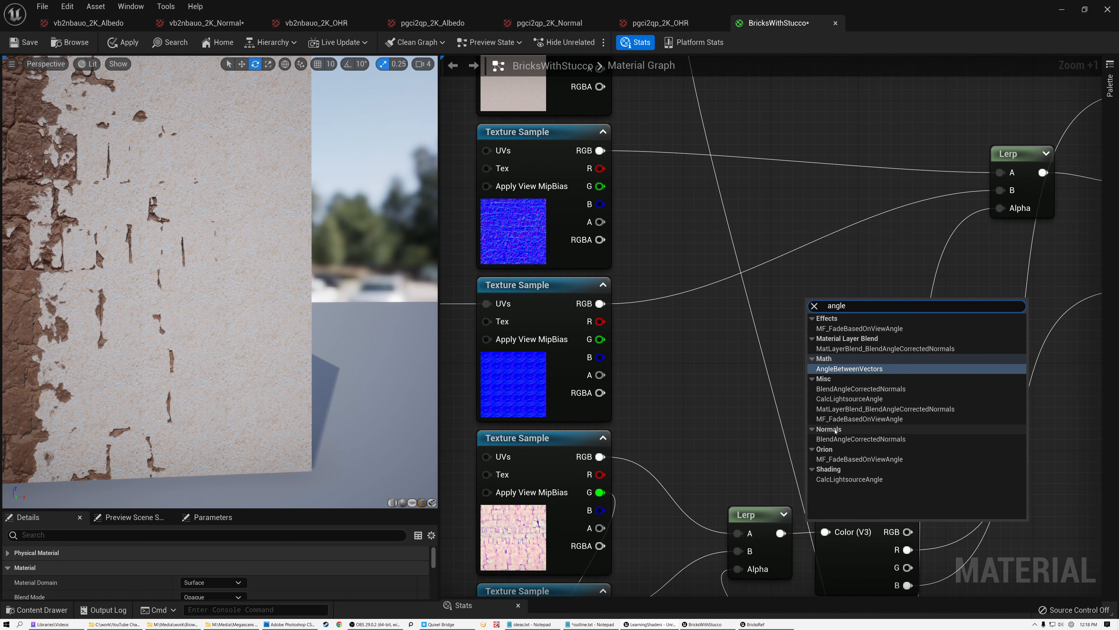
{"action": "left_click", "coordinate": [852, 439]}
{"action": "left_click_drag", "start_coordinate": [828, 307], "coordinate": [751, 239]}
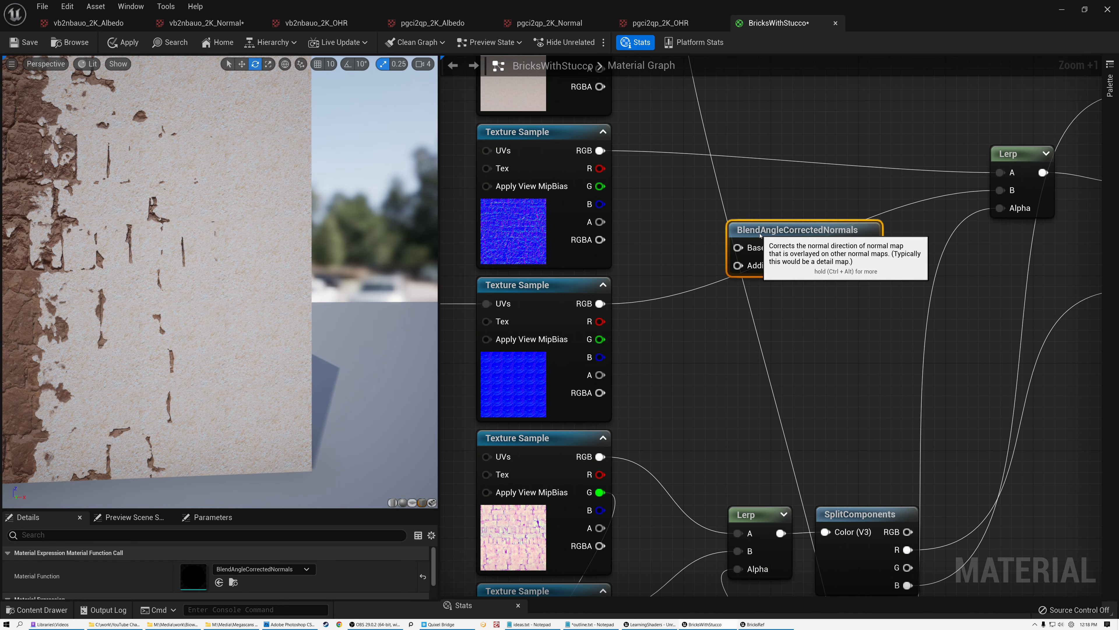
Step: Connect the brick normal RGB to BaseNormal and the stucco normal RGB to AdditionalNormal, repositioning the BlendAngleCorrectedNormals node
{"action": "left_click_drag", "start_coordinate": [600, 150], "coordinate": [727, 248]}
{"action": "left_click_drag", "start_coordinate": [602, 308], "coordinate": [729, 269]}
{"action": "left_click_drag", "start_coordinate": [743, 229], "coordinate": [708, 273]}
{"action": "mouse_move", "coordinate": [683, 351]}
{"action": "right_mouse_down"}
{"action": "mouse_move", "coordinate": [577, 320]}
{"action": "mouse_move", "coordinate": [668, 339]}
{"action": "right_mouse_up"}
Step: Duplicate the normal Lerp and place the copy beside the BlendAngleCorrectedNormals node
{"action": "left_click", "coordinate": [810, 296]}
{"action": "right_click", "coordinate": [809, 297]}
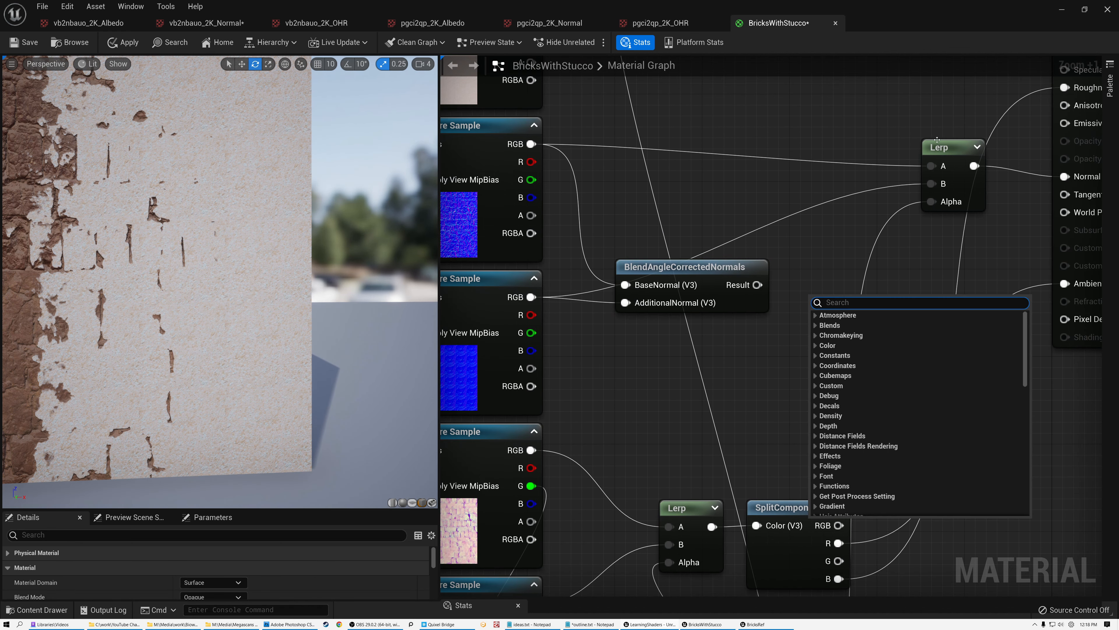
{"action": "left_click", "coordinate": [946, 147]}
{"action": "key", "text": "ctrl+w"}
{"action": "left_click_drag", "start_coordinate": [972, 159], "coordinate": [840, 257]}
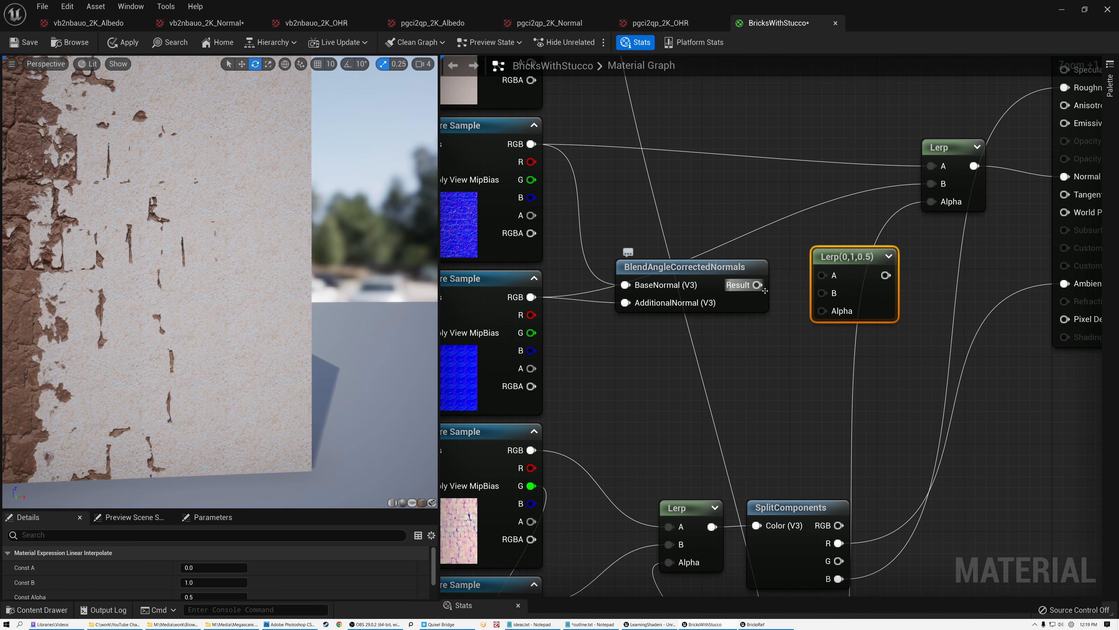
Step: Connect the BlendAngleCorrectedNormals result to the new Lerp's A and the stucco normal RGB to its B, spacing the nodes apart
{"action": "left_click_drag", "start_coordinate": [764, 292], "coordinate": [822, 276]}
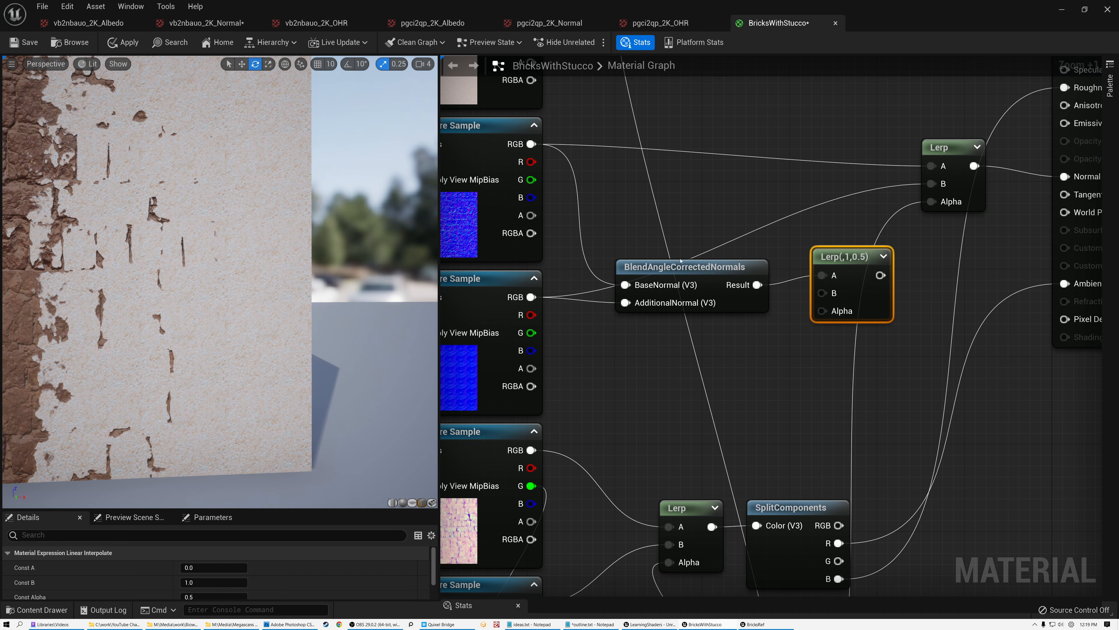
{"action": "left_click_drag", "start_coordinate": [688, 267], "coordinate": [687, 234]}
{"action": "left_click_drag", "start_coordinate": [532, 297], "coordinate": [810, 270]}
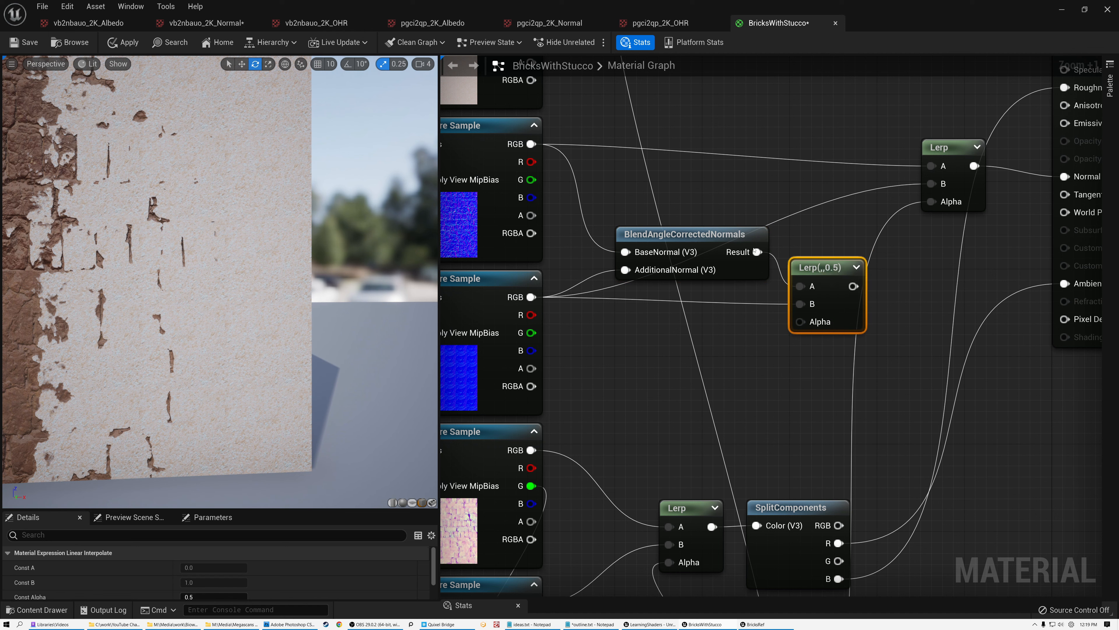
{"action": "left_click_drag", "start_coordinate": [652, 234], "coordinate": [618, 201]}
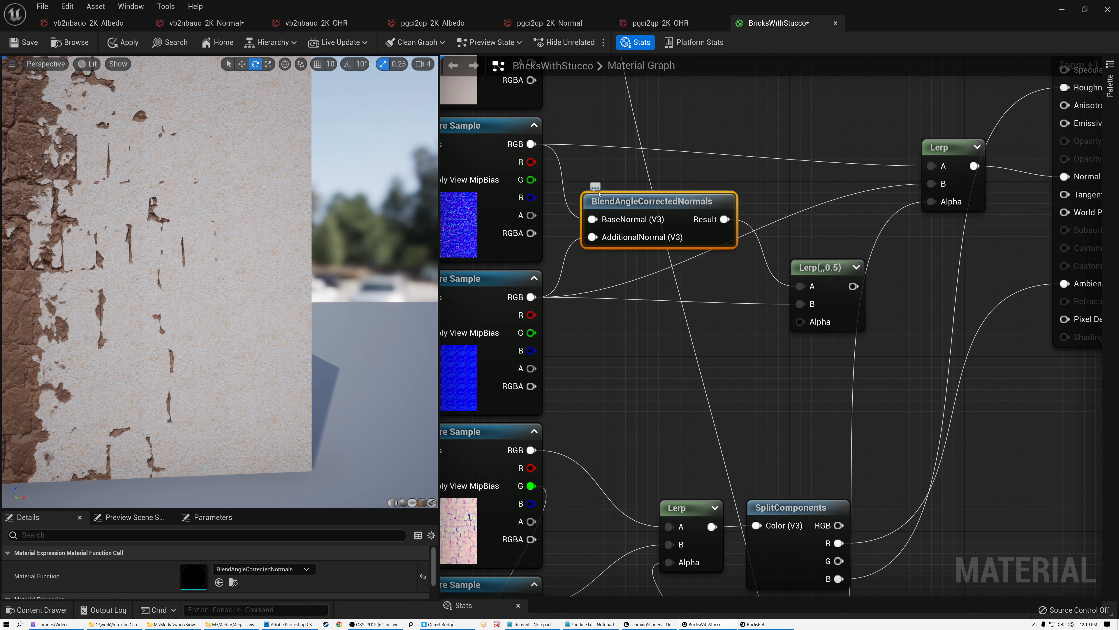
Step: Set the new Lerp's Const Alpha to 0.9
{"action": "left_click", "coordinate": [834, 272]}
{"action": "right_click_drag", "start_coordinate": [488, 359], "coordinate": [589, 334]}
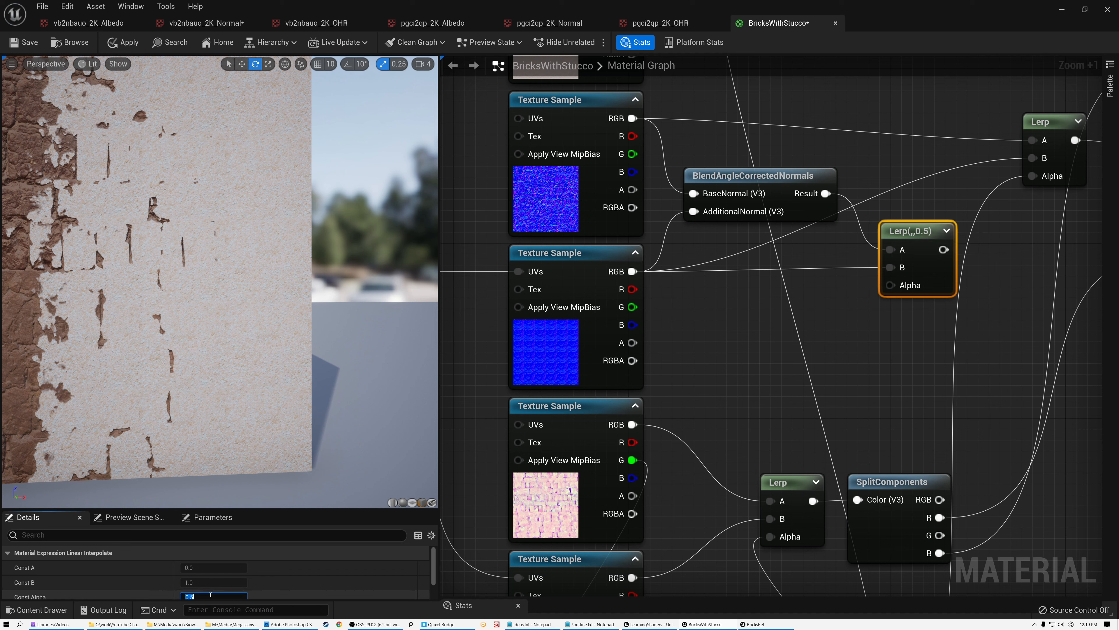
{"action": "key", "text": "Return"}
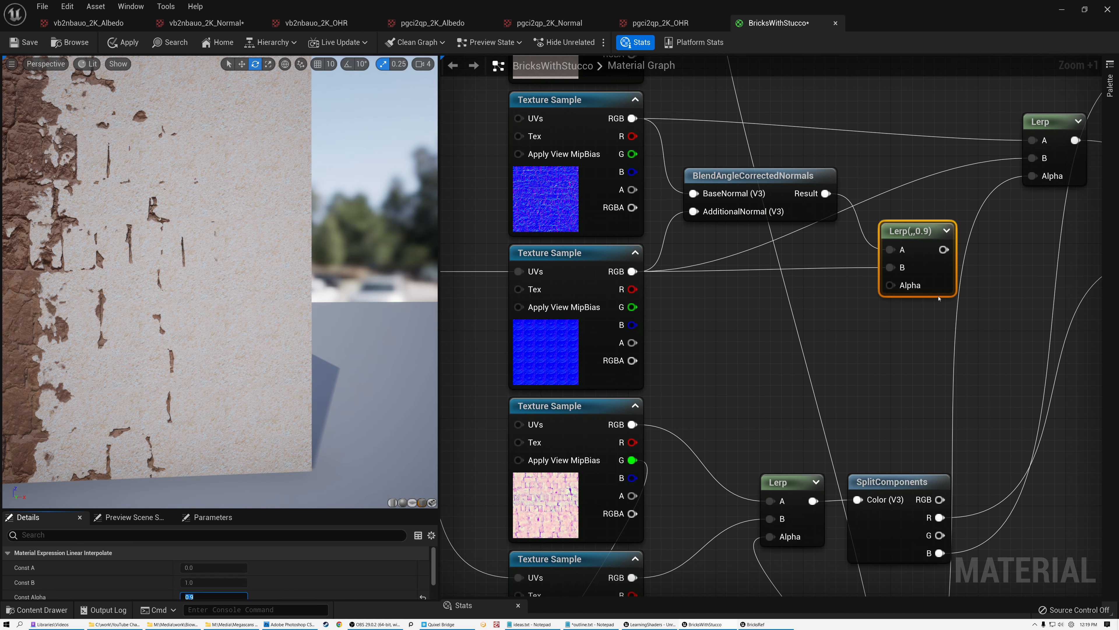
Step: Feed the new Lerp's output into the B input of the final normal Lerp and move it closer to BlendAngleCorrectedNormals
{"action": "right_click_drag", "start_coordinate": [943, 249], "coordinate": [946, 252]}
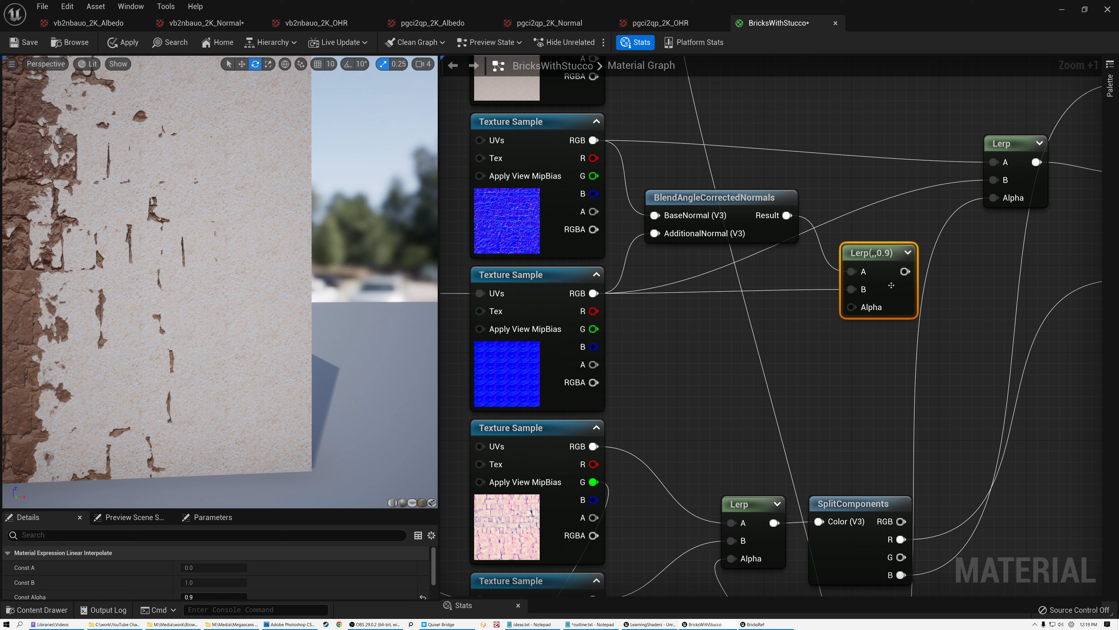
{"action": "left_click_drag", "start_coordinate": [905, 271], "coordinate": [994, 180]}
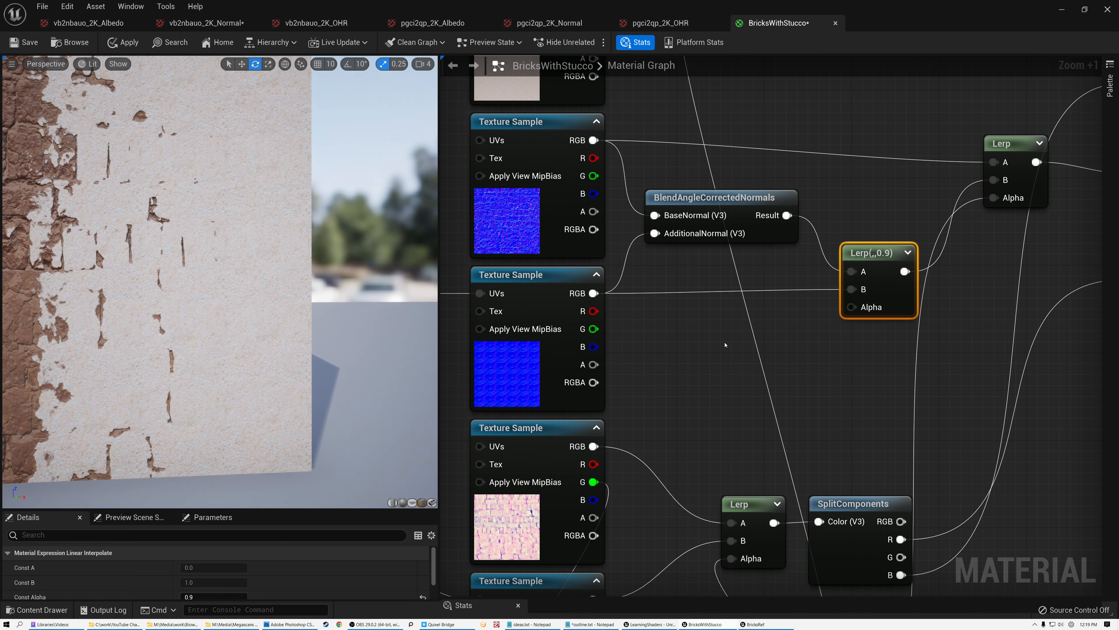
{"action": "mouse_move", "coordinate": [159, 324]}
{"action": "right_mouse_down"}
{"action": "mouse_move", "coordinate": [159, 349]}
{"action": "mouse_move", "coordinate": [159, 322]}
{"action": "right_mouse_up"}
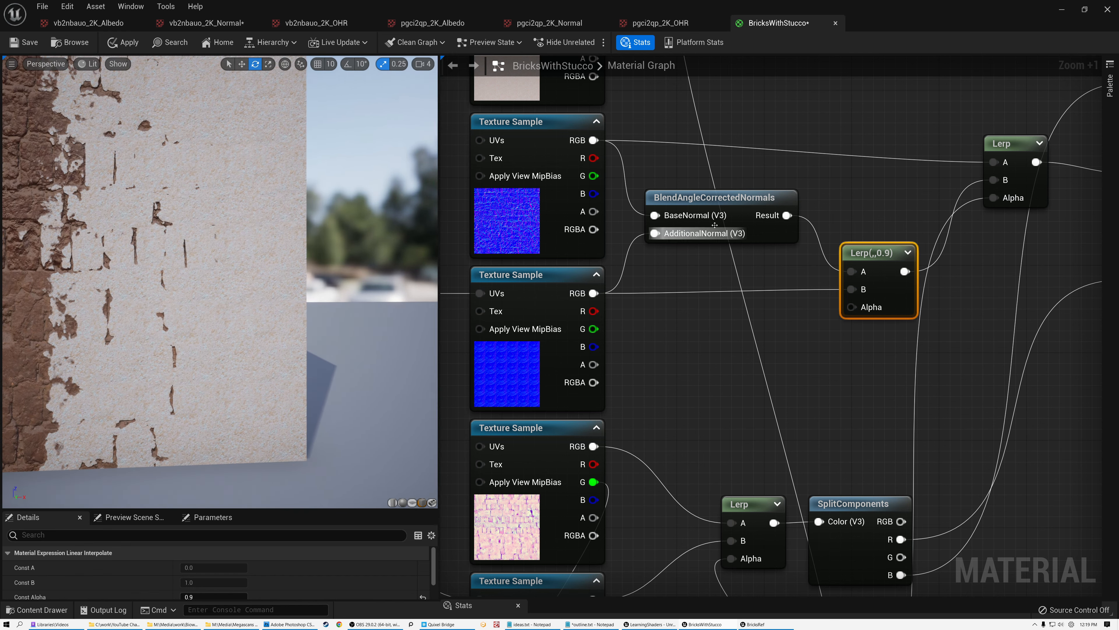
{"action": "left_click_drag", "start_coordinate": [891, 253], "coordinate": [857, 253]}
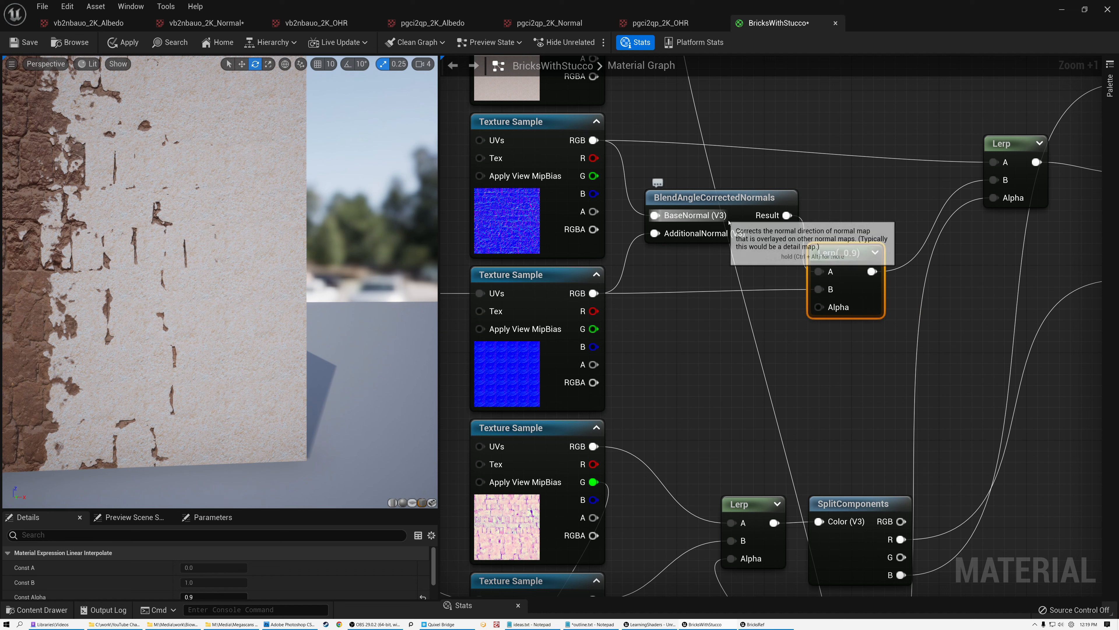
Step: Set the new Lerp's Const Alpha to 0.5 and inspect the brick relief in the stucco up close
{"action": "right_click_drag", "start_coordinate": [212, 282], "coordinate": [211, 309]}
{"action": "right_click_drag", "start_coordinate": [282, 335], "coordinate": [282, 345]}
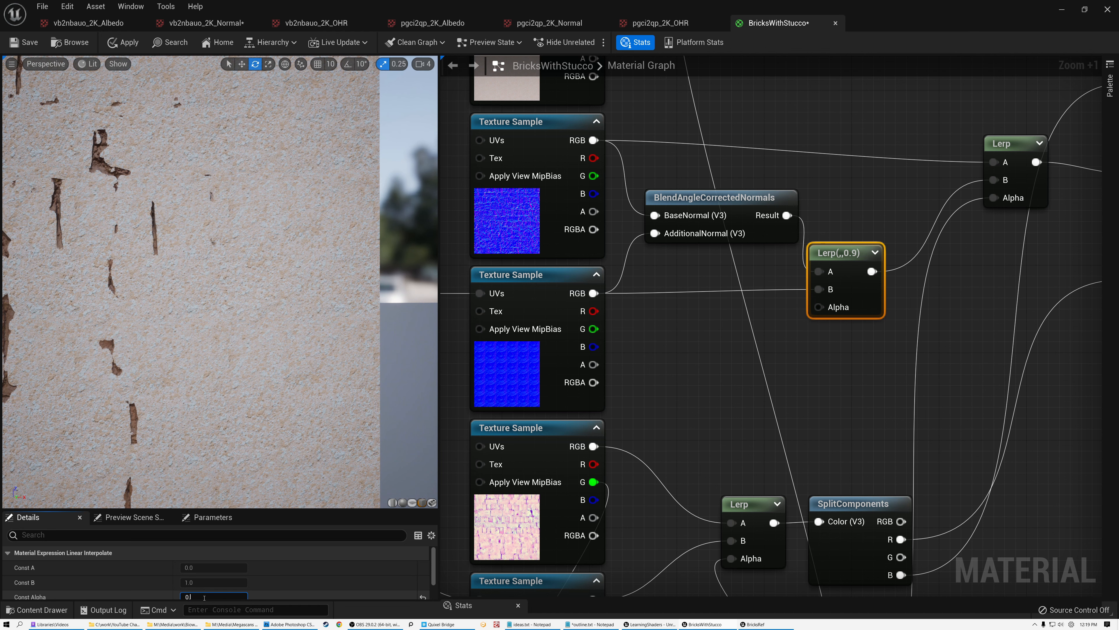
{"action": "key", "text": "Return"}
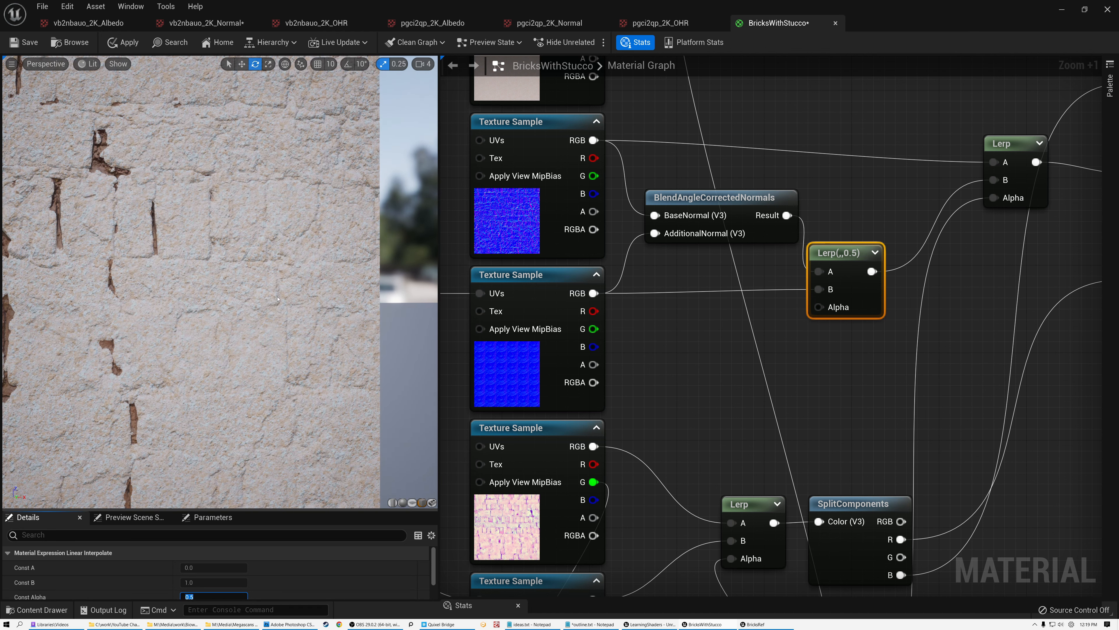
{"action": "scroll", "coordinate": [241, 289], "scroll_direction": "up", "scroll_amount": 3}
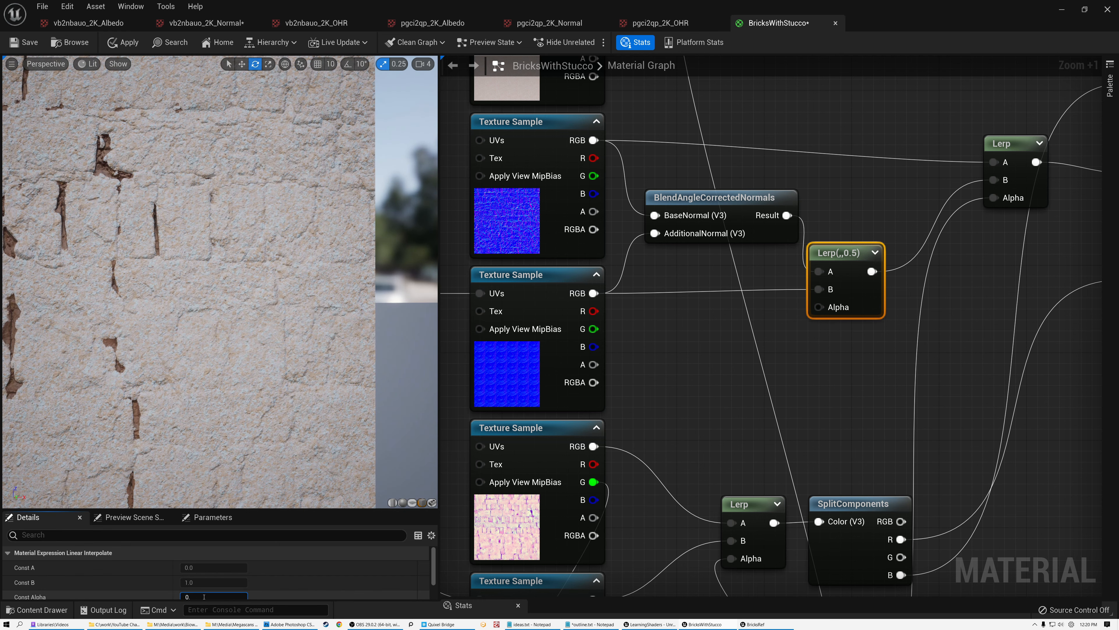
Step: Set the new Lerp's Const Alpha to 0.8 and inspect the stucco relief on the preview plane
{"action": "key", "text": "Return"}
{"action": "scroll", "coordinate": [221, 282], "scroll_direction": "down", "scroll_amount": 2}
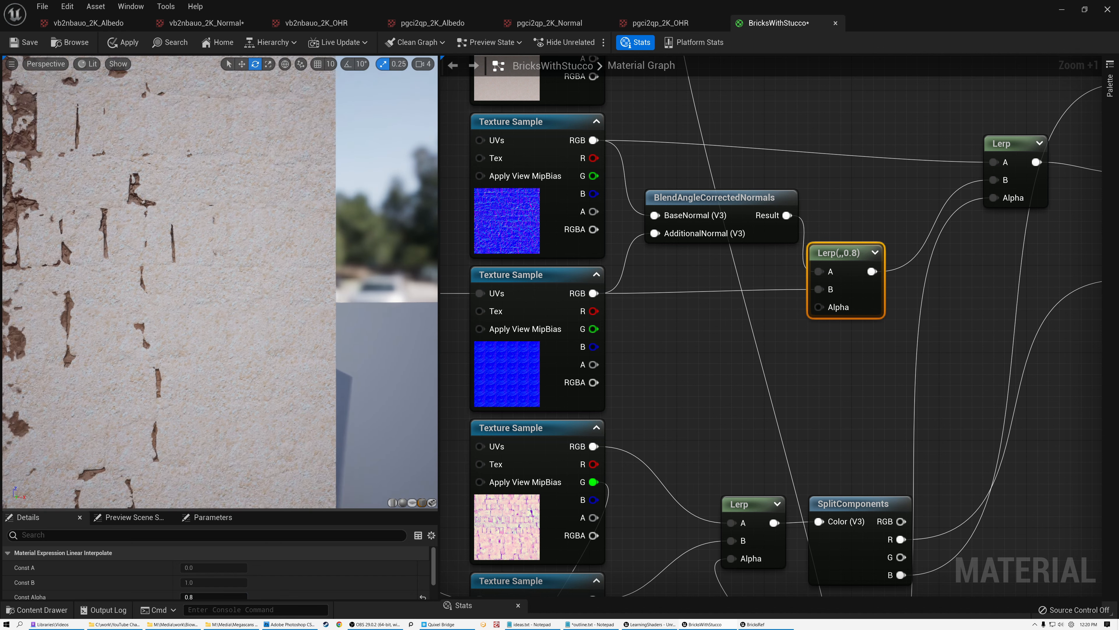
{"action": "left_click_drag", "start_coordinate": [220, 282], "coordinate": [293, 165]}
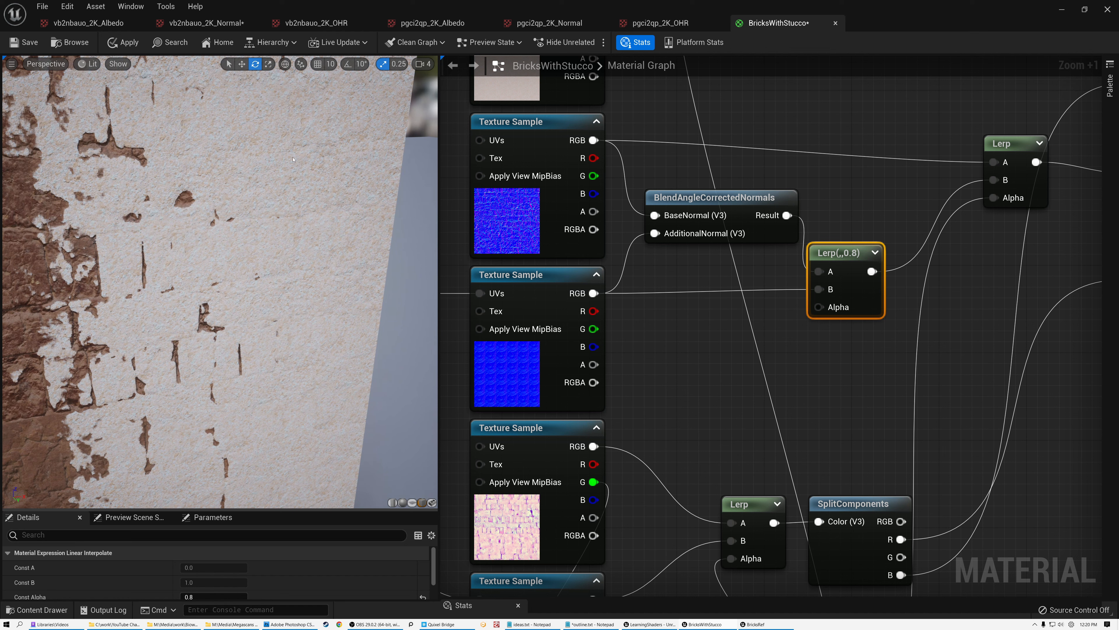
{"action": "left_click_drag", "start_coordinate": [297, 224], "coordinate": [308, 192]}
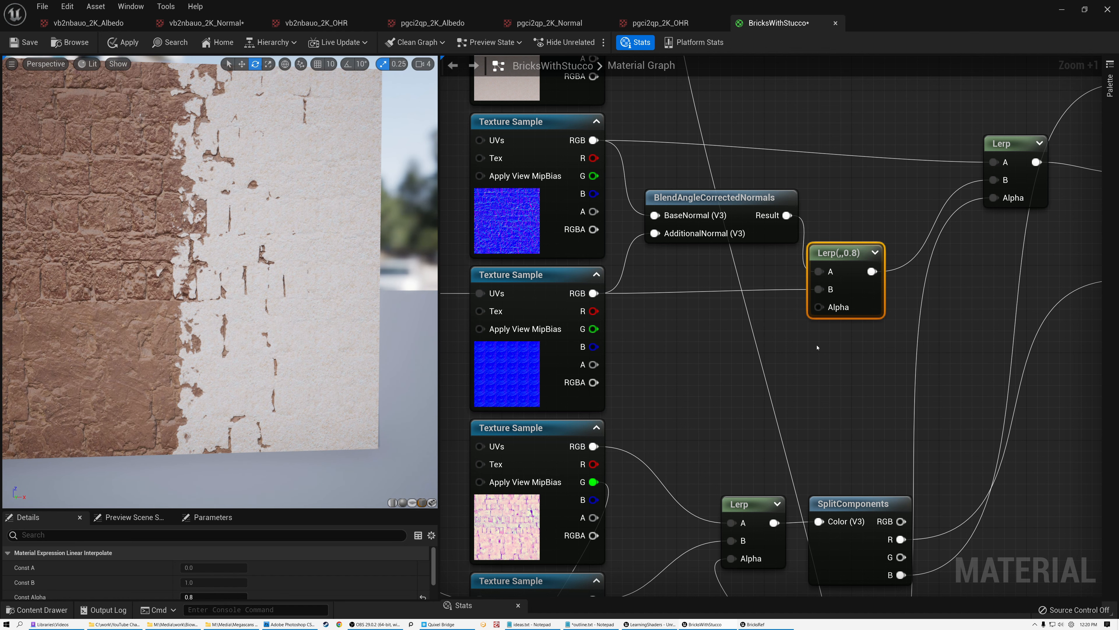
Step: Review the mask nodes, the stucco's chipped edges in the preview, and the texture and normal blending nodes
{"action": "scroll", "coordinate": [679, 352], "scroll_direction": "down", "scroll_amount": 2}
{"action": "scroll", "coordinate": [667, 354], "scroll_direction": "down", "scroll_amount": 2}
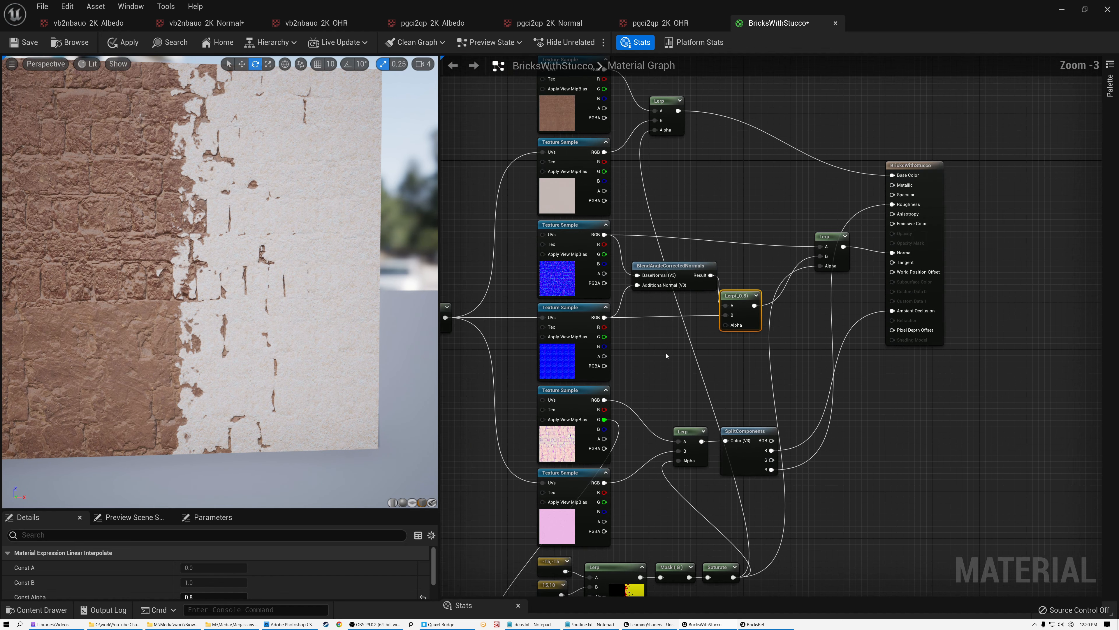
{"action": "right_click_drag", "start_coordinate": [657, 361], "coordinate": [633, 263]}
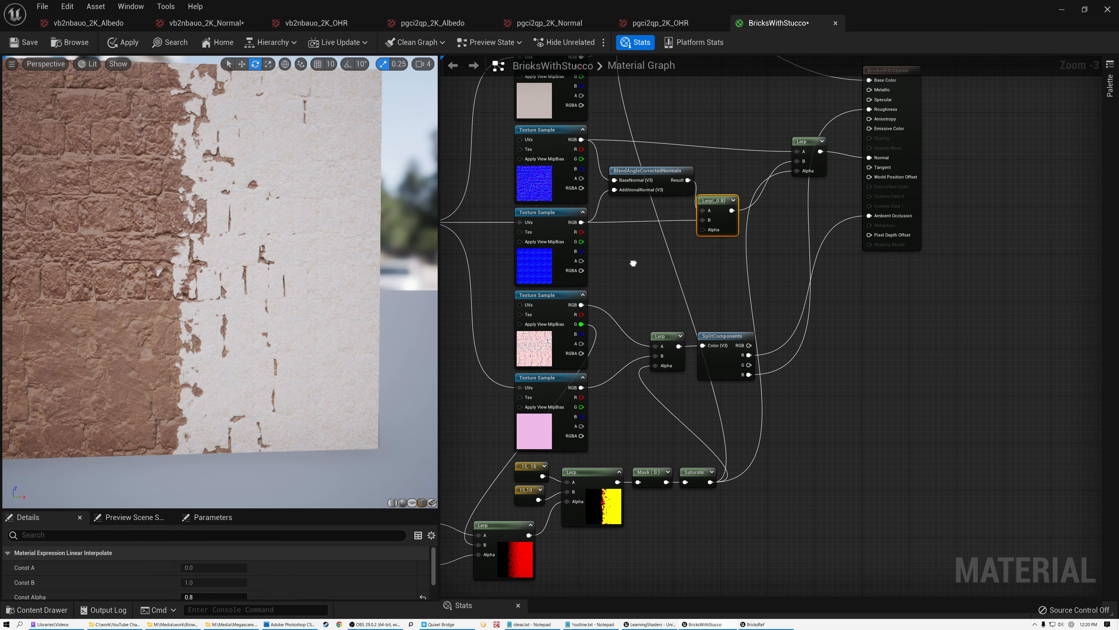
{"action": "right_click_drag", "start_coordinate": [636, 446], "coordinate": [683, 240]}
{"action": "scroll", "coordinate": [676, 314], "scroll_direction": "up", "scroll_amount": 10}
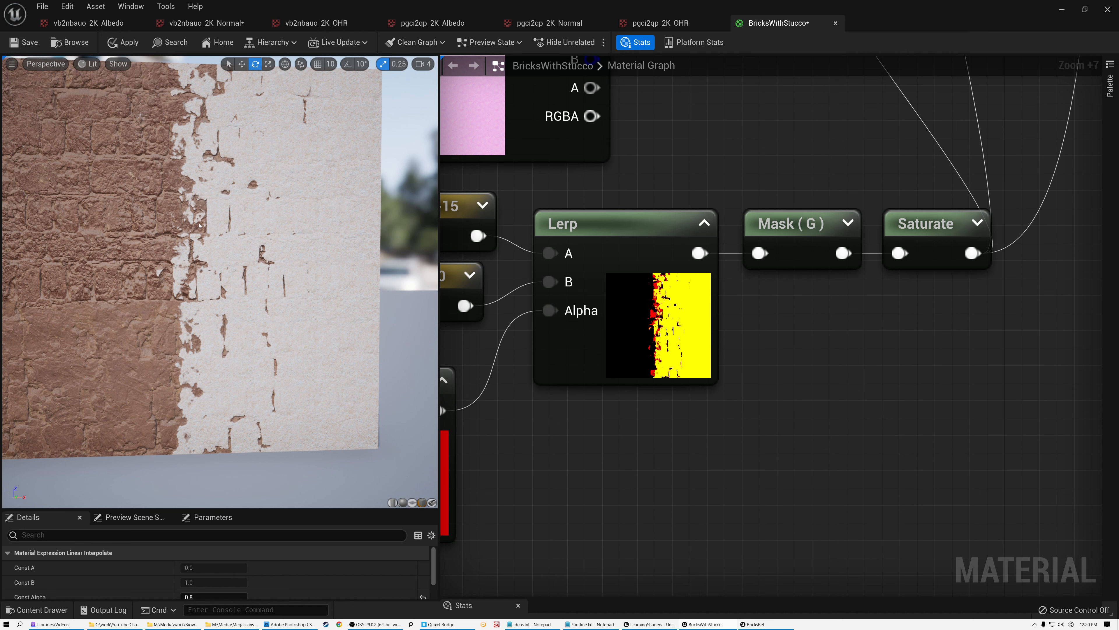
{"action": "scroll", "coordinate": [187, 225], "scroll_direction": "up", "scroll_amount": 10}
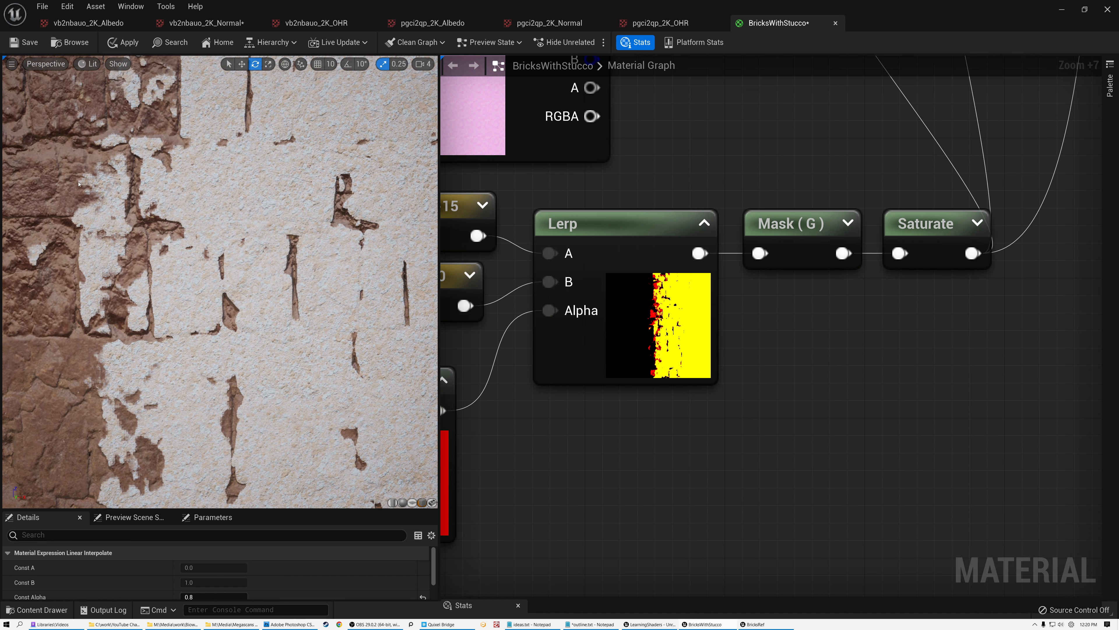
{"action": "scroll", "coordinate": [729, 148], "scroll_direction": "down", "scroll_amount": 5}
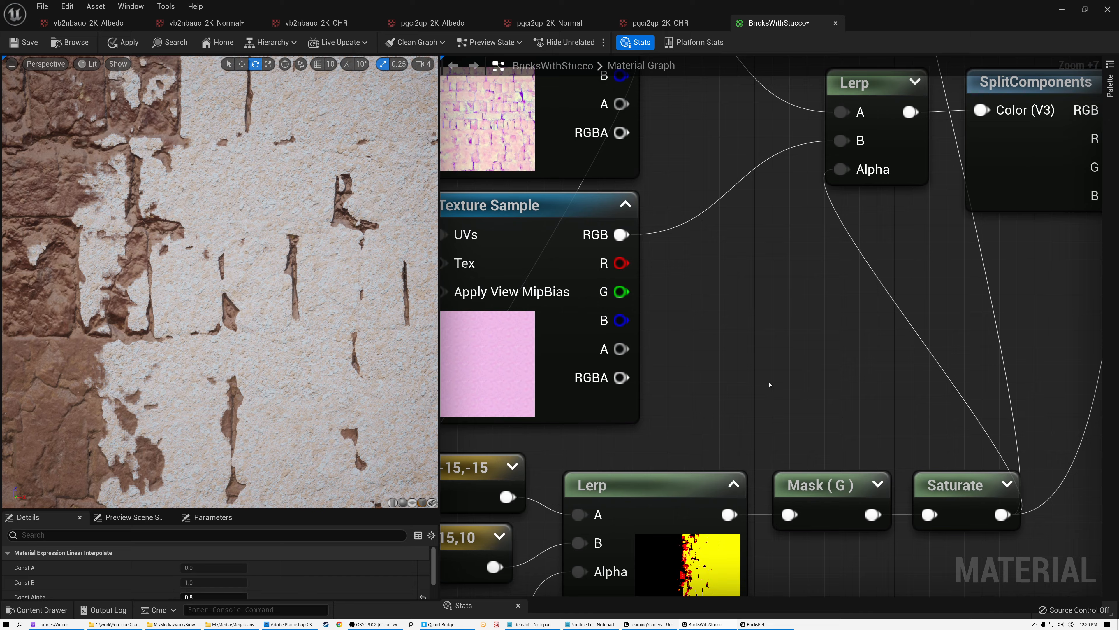
{"action": "scroll", "coordinate": [759, 290], "scroll_direction": "down", "scroll_amount": 3}
{"action": "right_click_drag", "start_coordinate": [759, 290], "coordinate": [699, 596]}
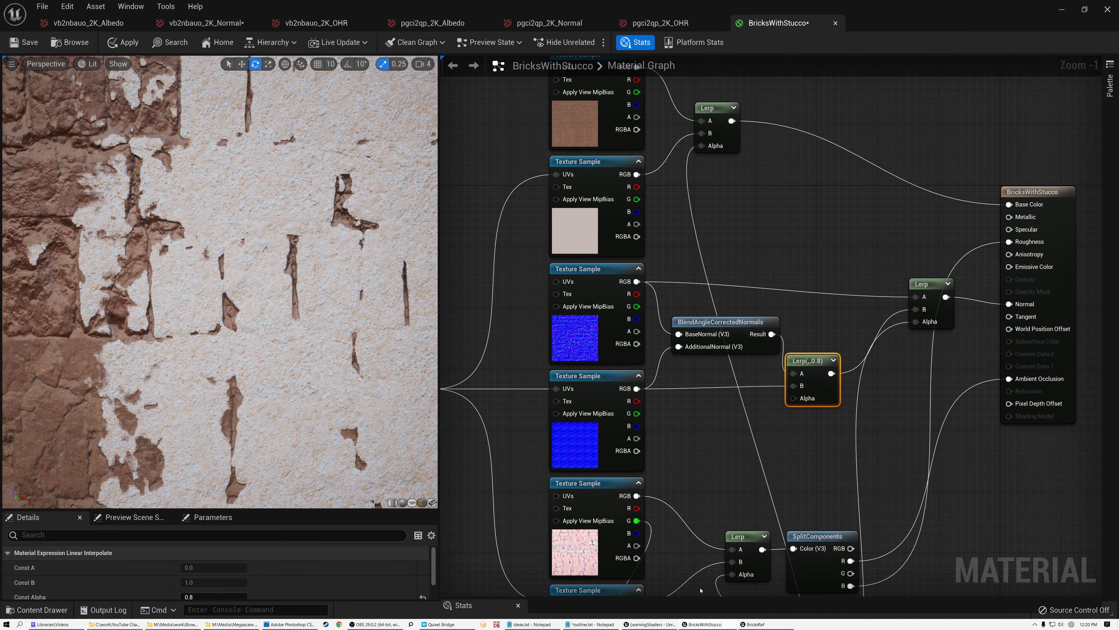
{"action": "right_click_drag", "start_coordinate": [742, 238], "coordinate": [724, 447]}
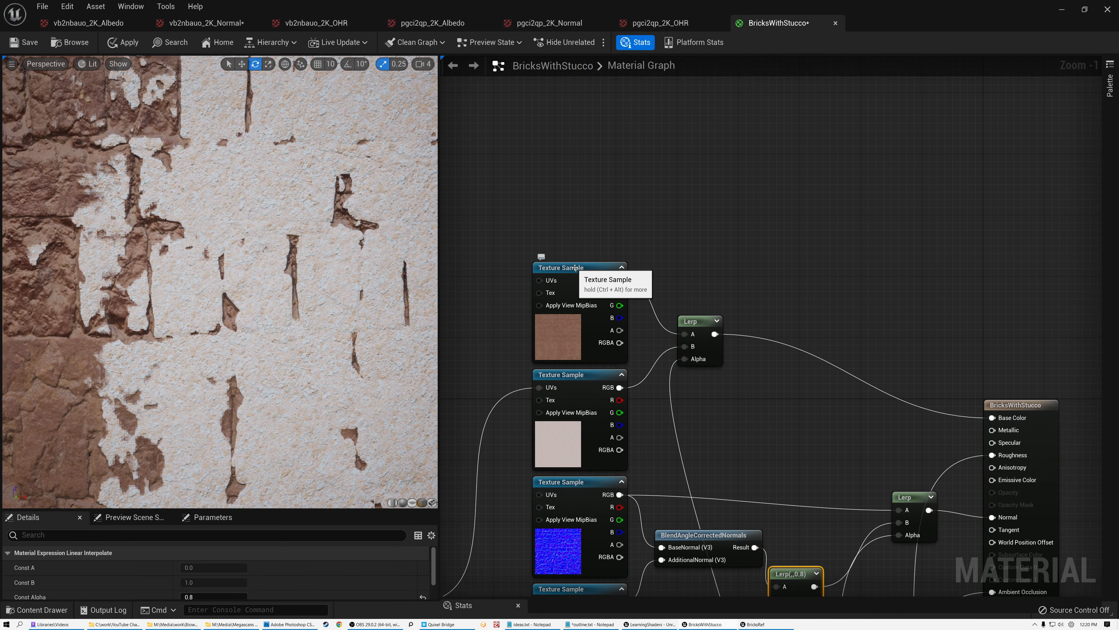
Step: Paste the copied 0.416,0.267,0.226 constant colour node above the brick albedo Texture Sample and compare it with the textures
{"action": "left_click", "coordinate": [612, 214]}
{"action": "scroll", "coordinate": [611, 212], "scroll_direction": "up", "scroll_amount": 1}
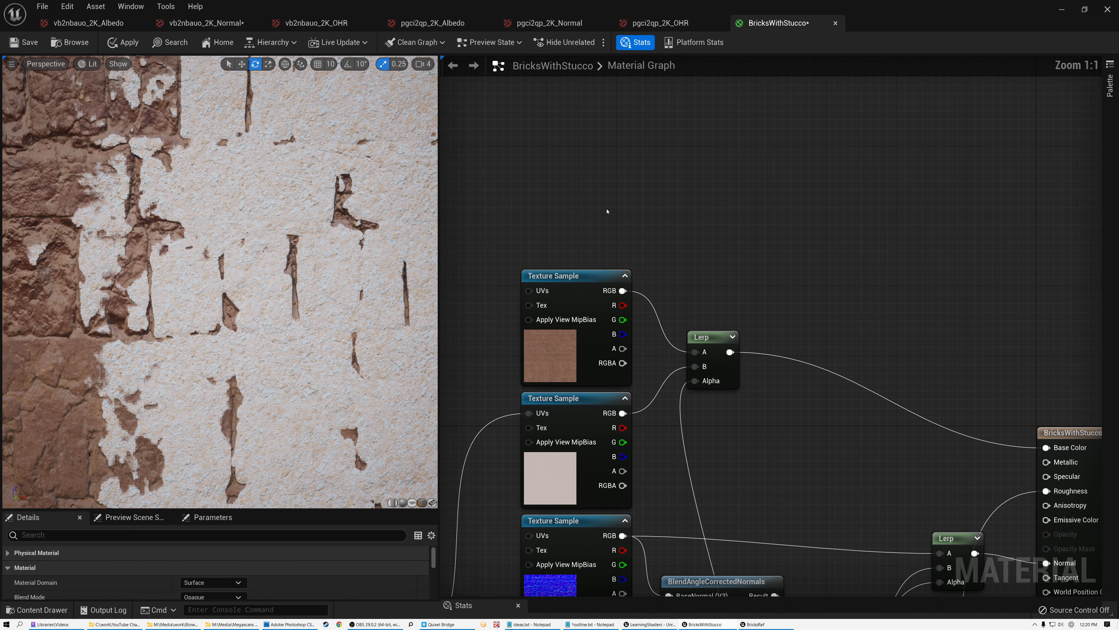
{"action": "right_click", "coordinate": [607, 210]}
{"action": "key", "text": "ctrl+v"}
{"action": "left_click", "coordinate": [582, 196]}
{"action": "key", "text": "ctrl+v"}
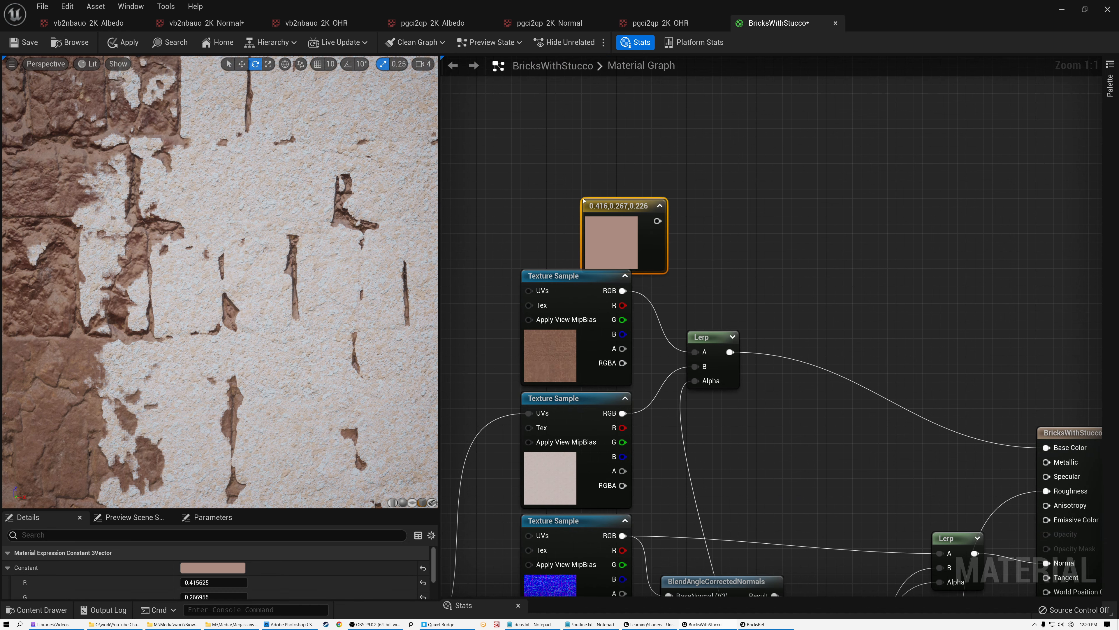
{"action": "left_click_drag", "start_coordinate": [619, 207], "coordinate": [583, 200]}
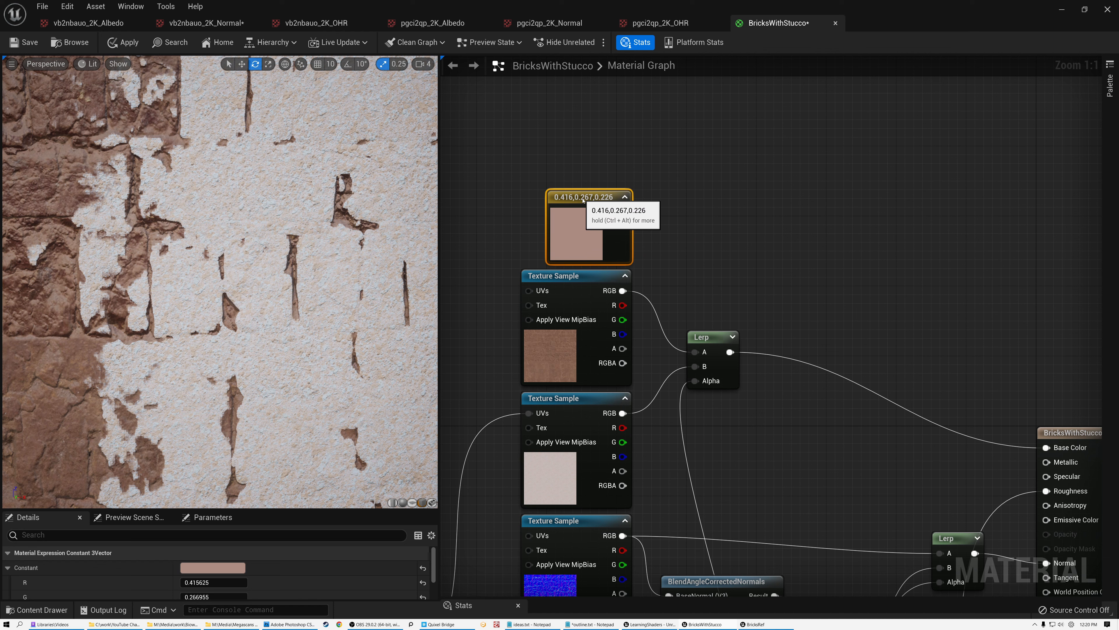
{"action": "scroll", "coordinate": [571, 228], "scroll_direction": "up", "scroll_amount": 5}
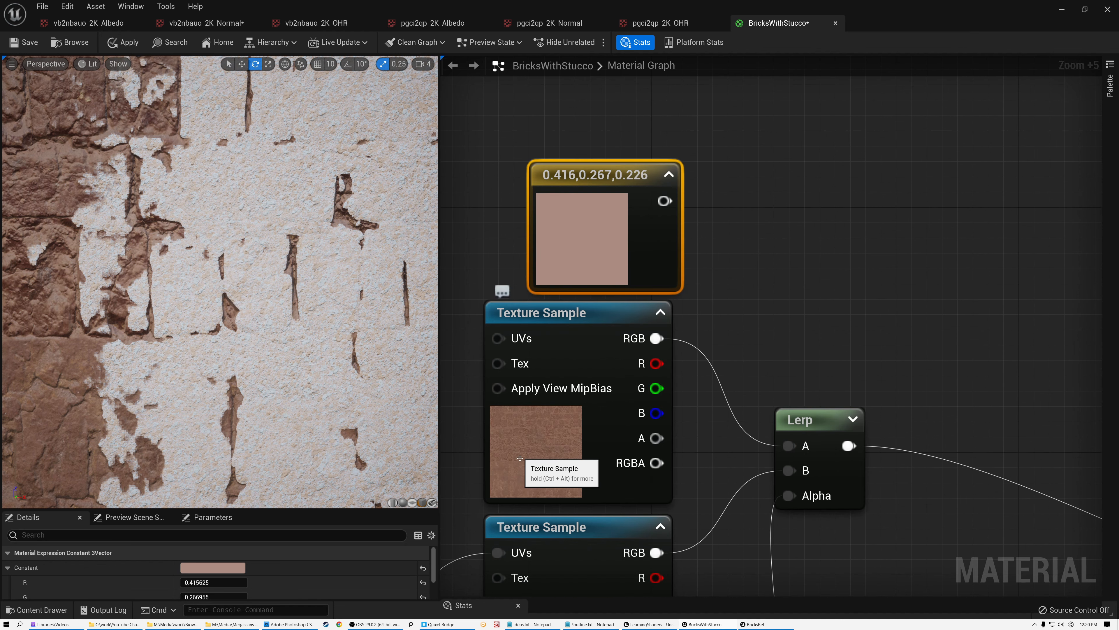
{"action": "right_click_drag", "start_coordinate": [575, 473], "coordinate": [580, 312]}
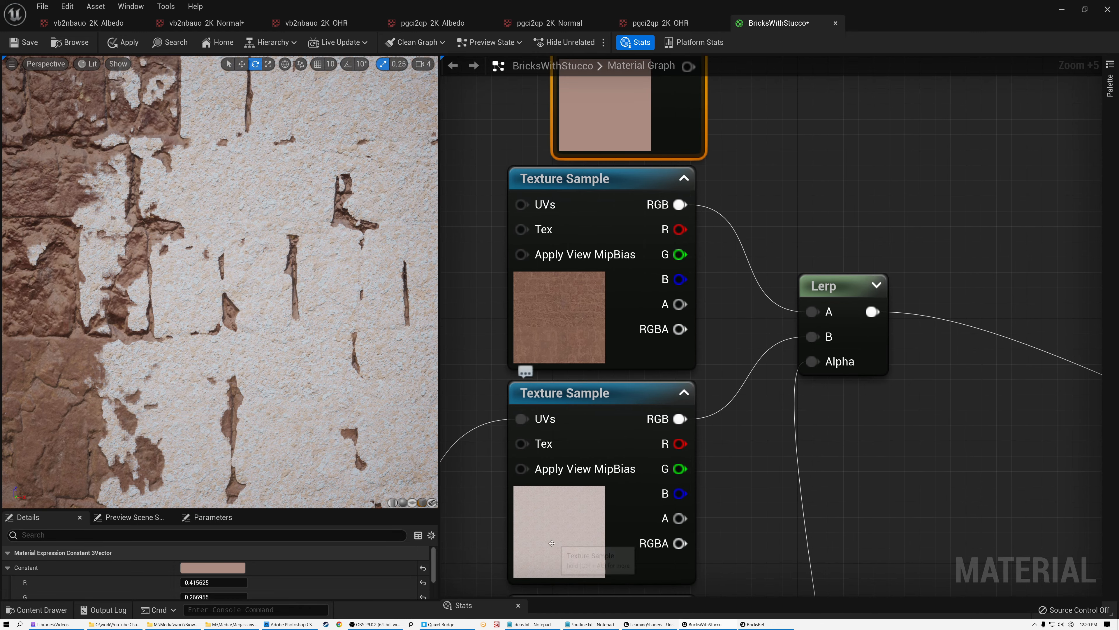
{"action": "right_click_drag", "start_coordinate": [604, 255], "coordinate": [699, 250]}
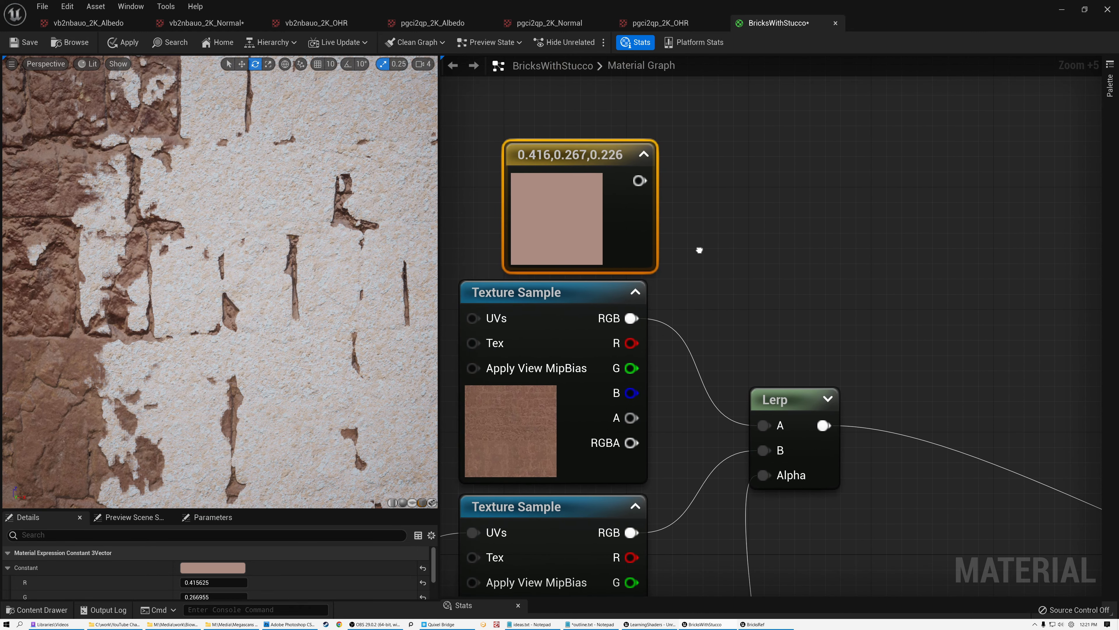
{"action": "left_click_drag", "start_coordinate": [584, 199], "coordinate": [570, 200]}
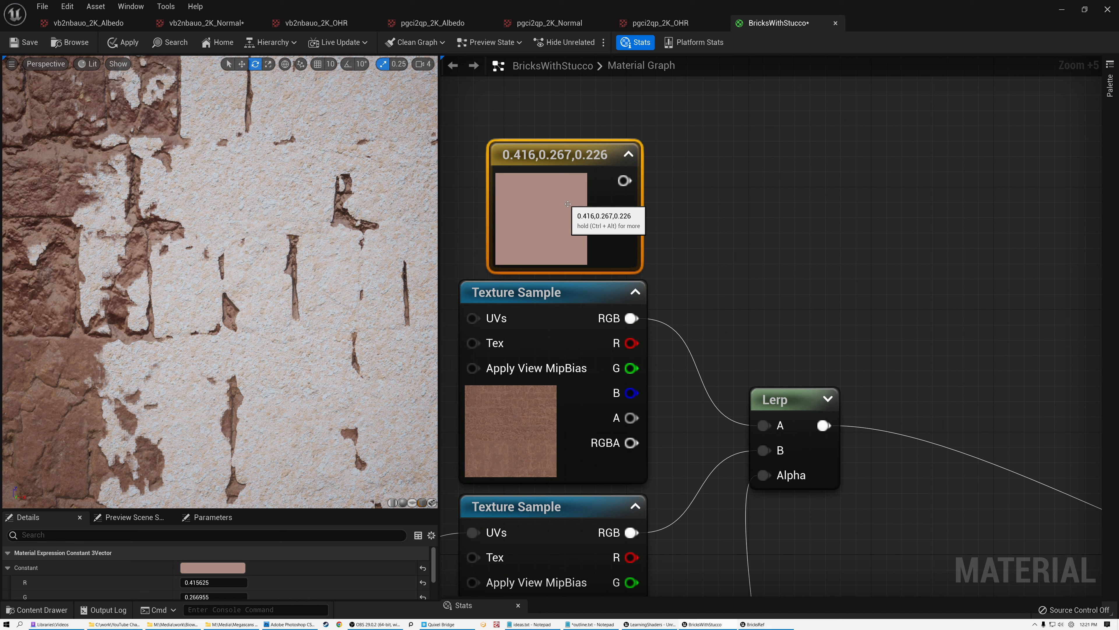
Step: Add a LinearInterpolate node beside the constant colour node, above the base colour Lerp
{"action": "right_click", "coordinate": [772, 186]}
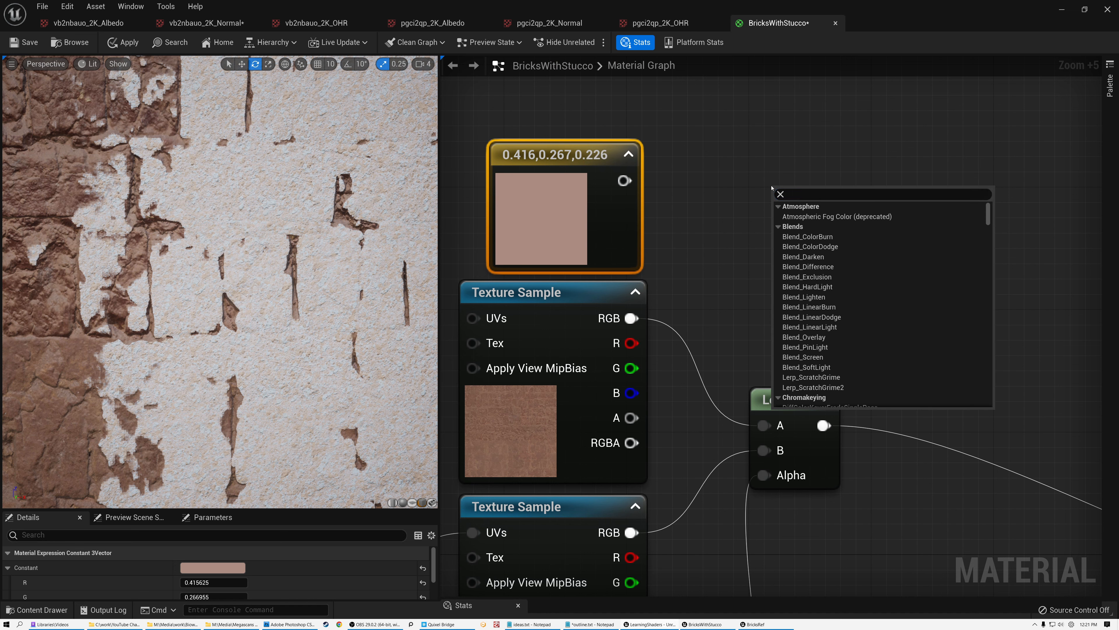
{"action": "left_click", "coordinate": [732, 172]}
{"action": "right_click", "coordinate": [776, 212]}
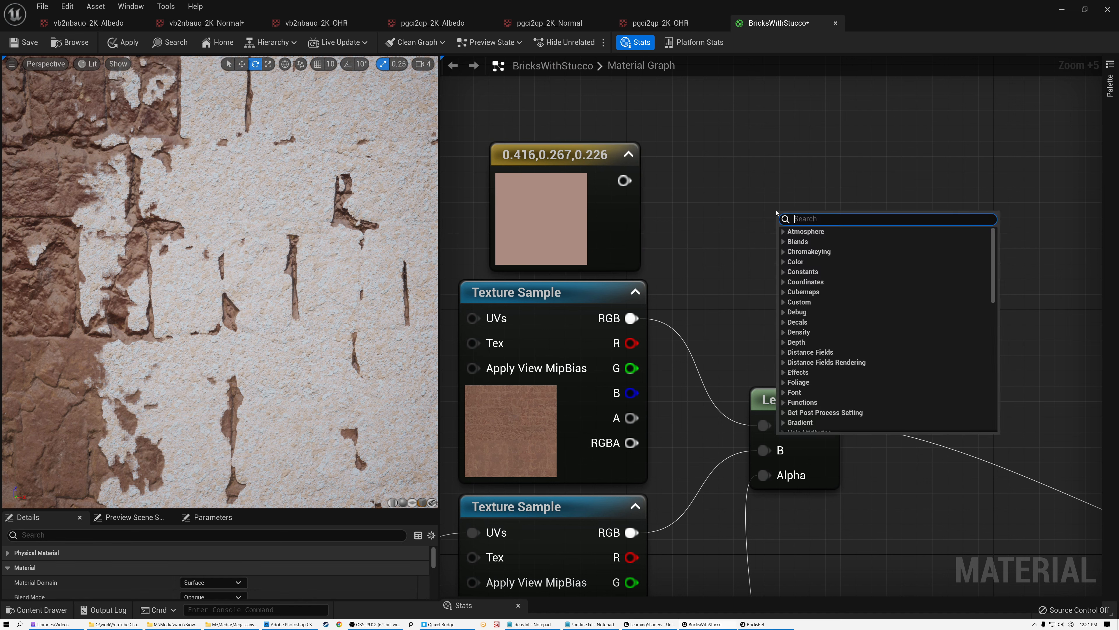
{"action": "type", "text": "lerp"}
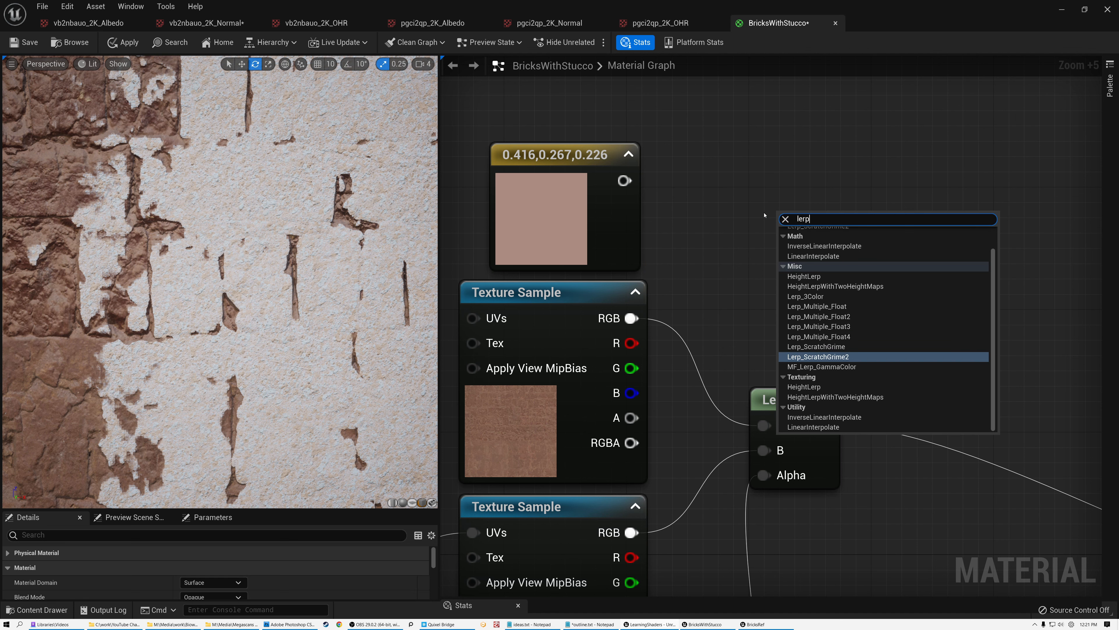
{"action": "left_click", "coordinate": [813, 257]}
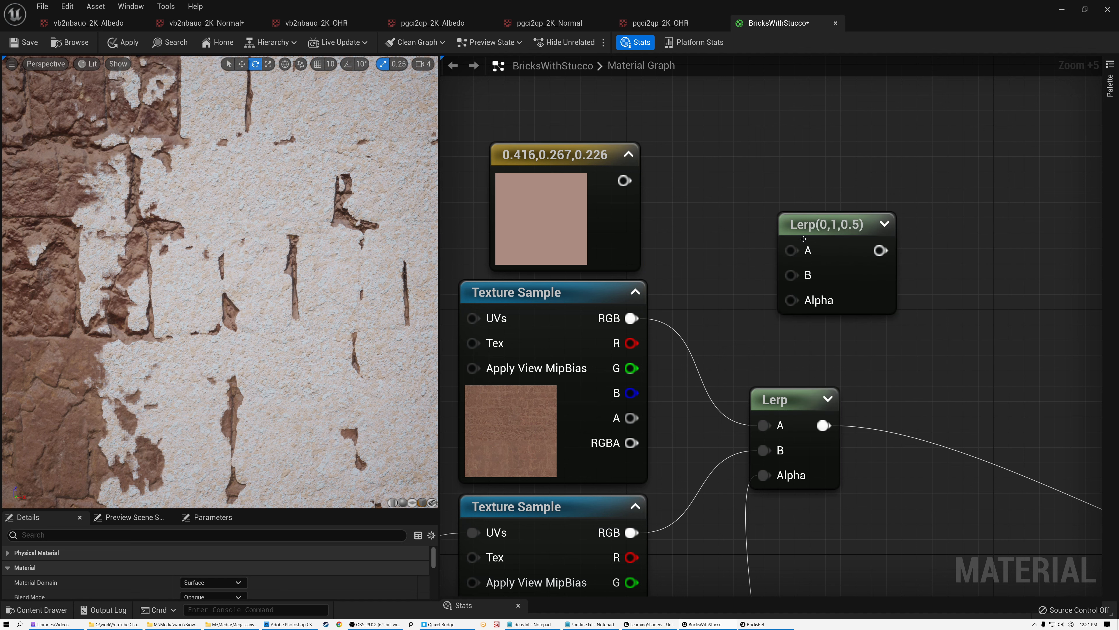
{"action": "left_click_drag", "start_coordinate": [803, 238], "coordinate": [773, 228]}
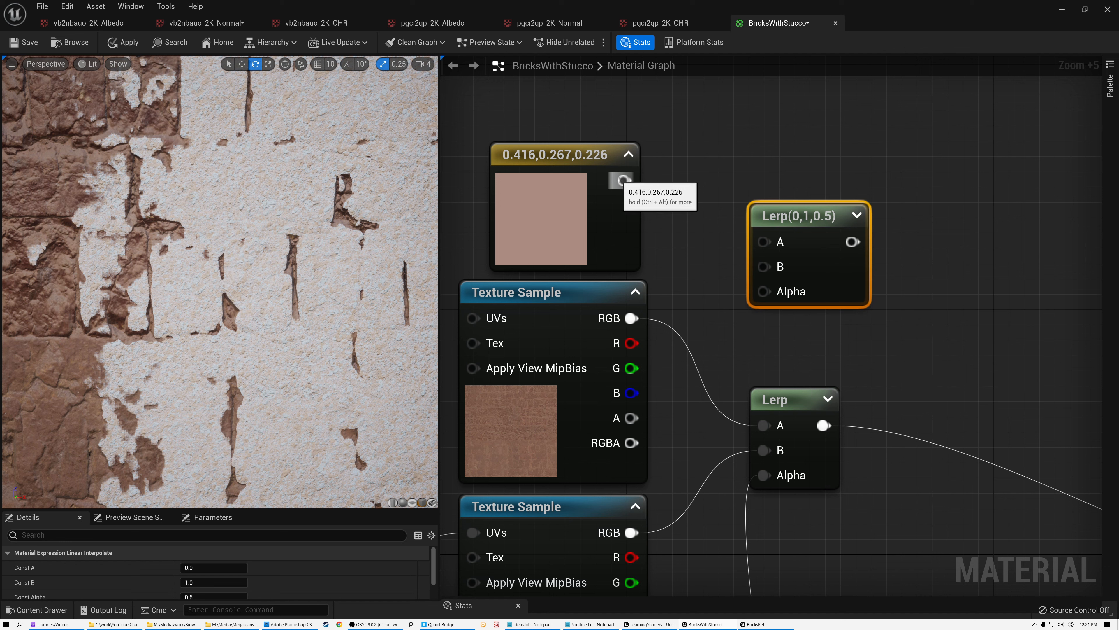
Step: Connect the constant colour to the new Lerp's B and the brick albedo's RGB to its A, and move the Lerp closer
{"action": "left_click", "coordinate": [610, 205]}
{"action": "left_click_drag", "start_coordinate": [622, 181], "coordinate": [764, 266]}
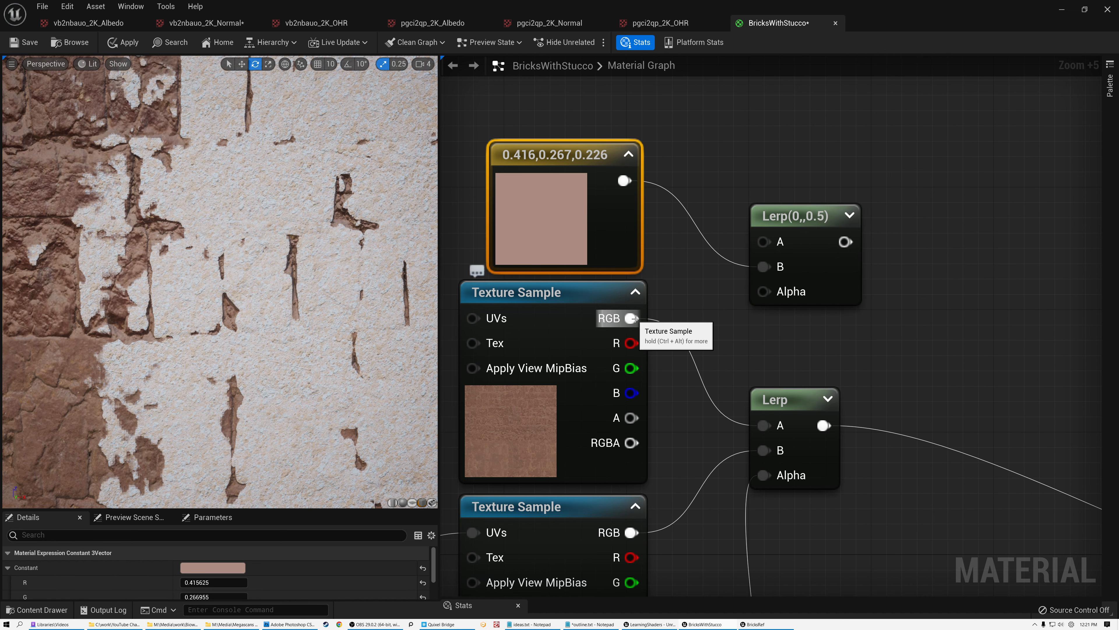
{"action": "left_click_drag", "start_coordinate": [632, 318], "coordinate": [726, 206]}
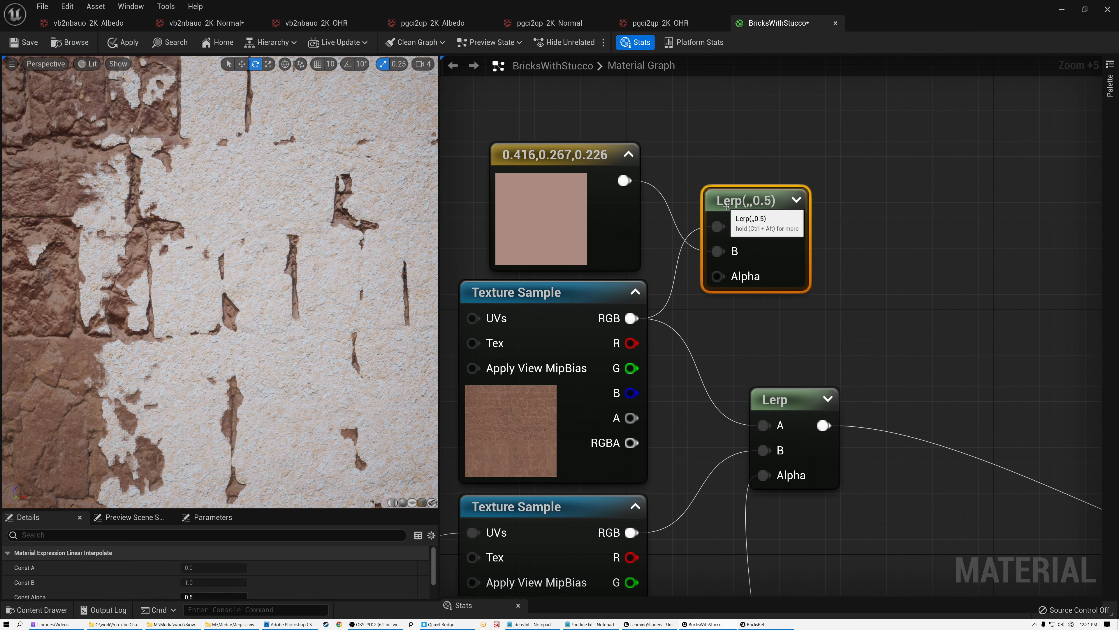
Step: Make room around the Mask (G) and Saturate nodes and add a Mask (R) node fed by the contrast Lerp's output
{"action": "scroll", "coordinate": [726, 206], "scroll_direction": "down", "scroll_amount": 7}
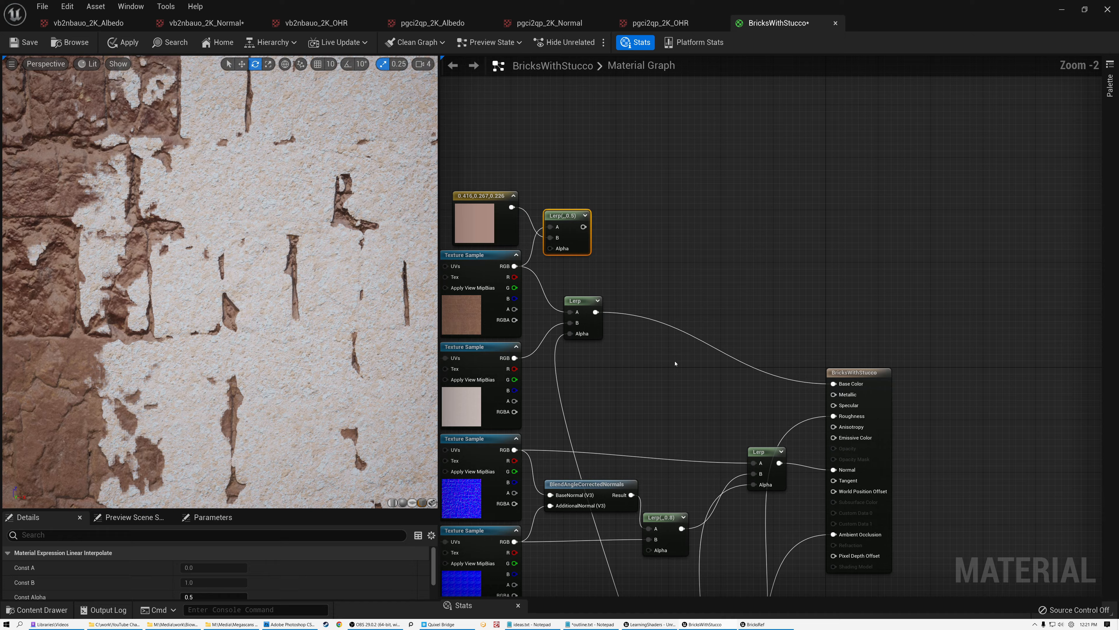
{"action": "right_click_drag", "start_coordinate": [660, 407], "coordinate": [601, 145]}
{"action": "right_click_drag", "start_coordinate": [605, 313], "coordinate": [614, 73]}
{"action": "scroll", "coordinate": [551, 311], "scroll_direction": "up", "scroll_amount": 2}
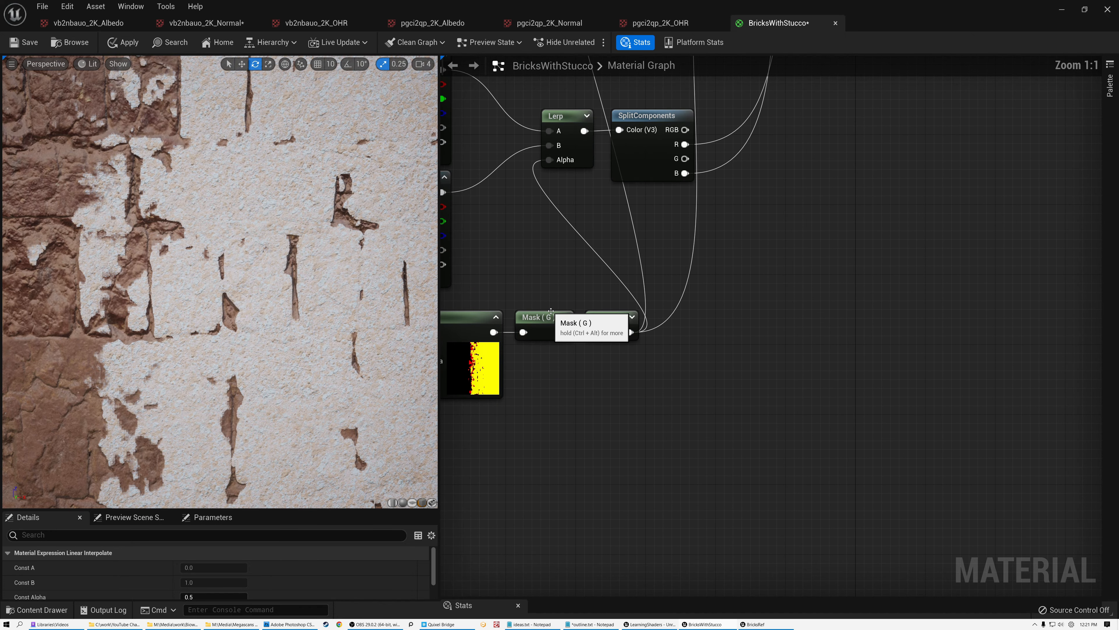
{"action": "right_click_drag", "start_coordinate": [538, 272], "coordinate": [646, 203]}
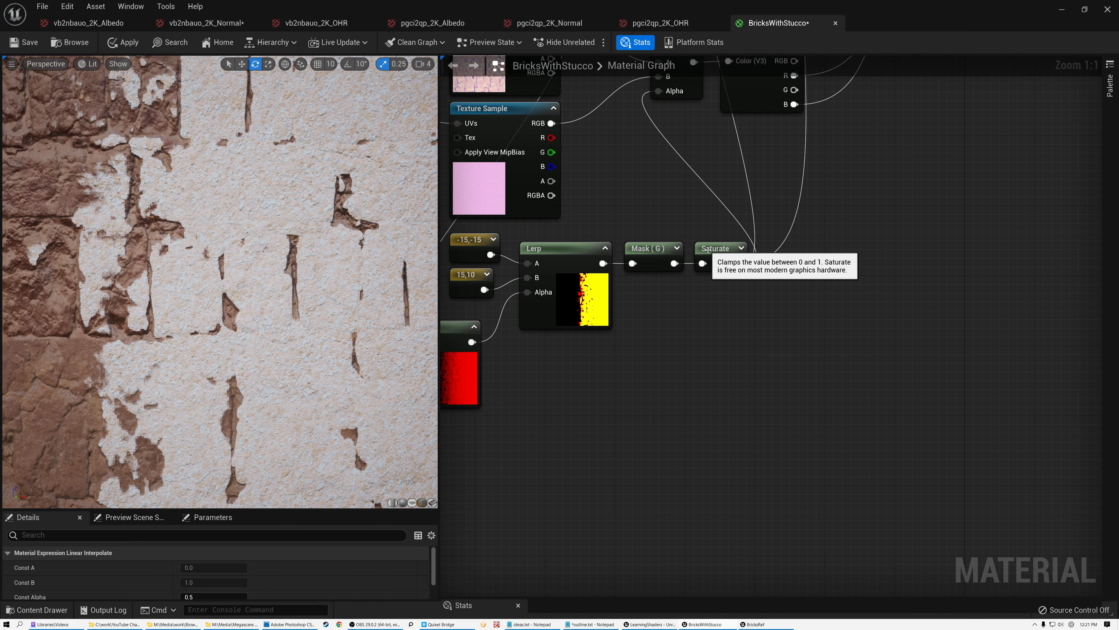
{"action": "left_click_drag", "start_coordinate": [717, 249], "coordinate": [794, 240]}
{"action": "left_click_drag", "start_coordinate": [652, 259], "coordinate": [669, 285]}
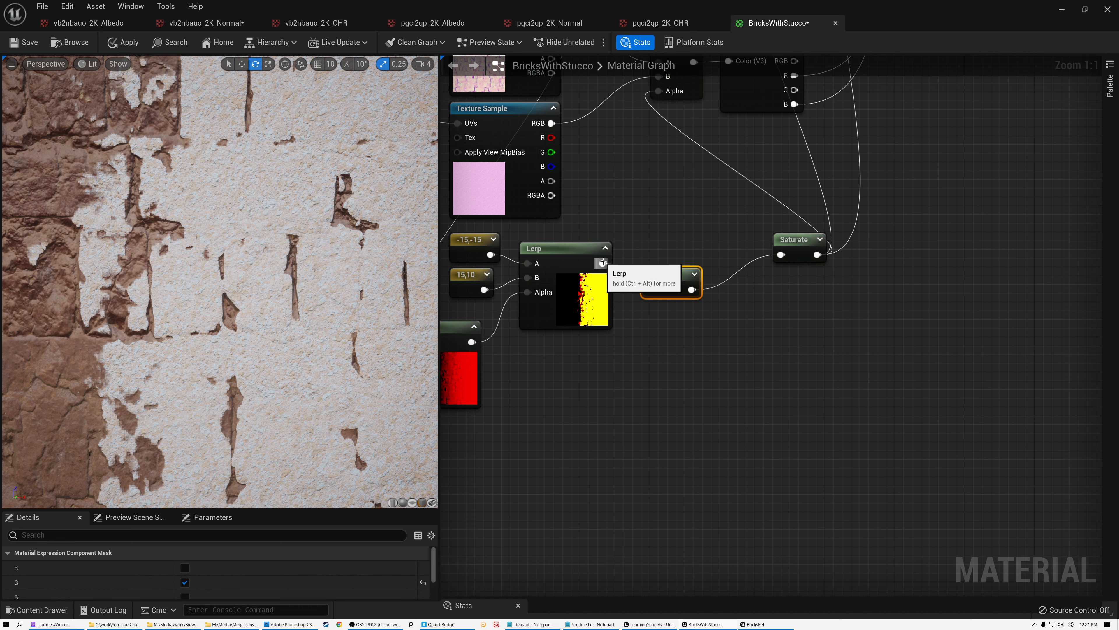
{"action": "left_click_drag", "start_coordinate": [602, 263], "coordinate": [646, 236]}
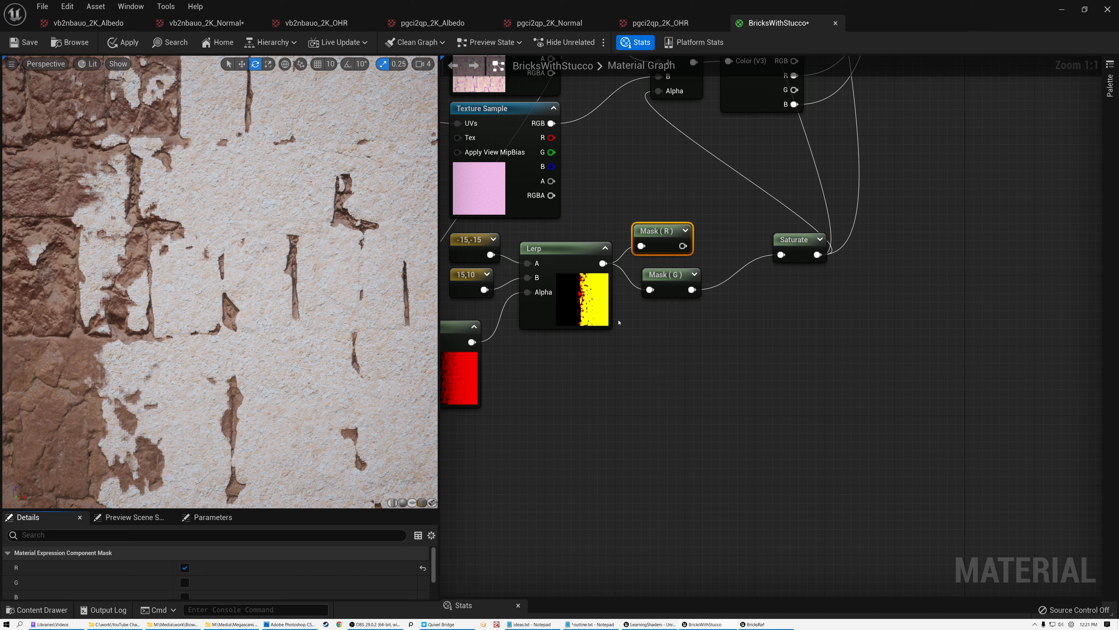
Step: Add a Subtract node with Mask (R) in A and Mask (G) in B, and line it up with the two masks
{"action": "left_click_drag", "start_coordinate": [688, 244], "coordinate": [729, 261]}
{"action": "type", "text": "sub"}
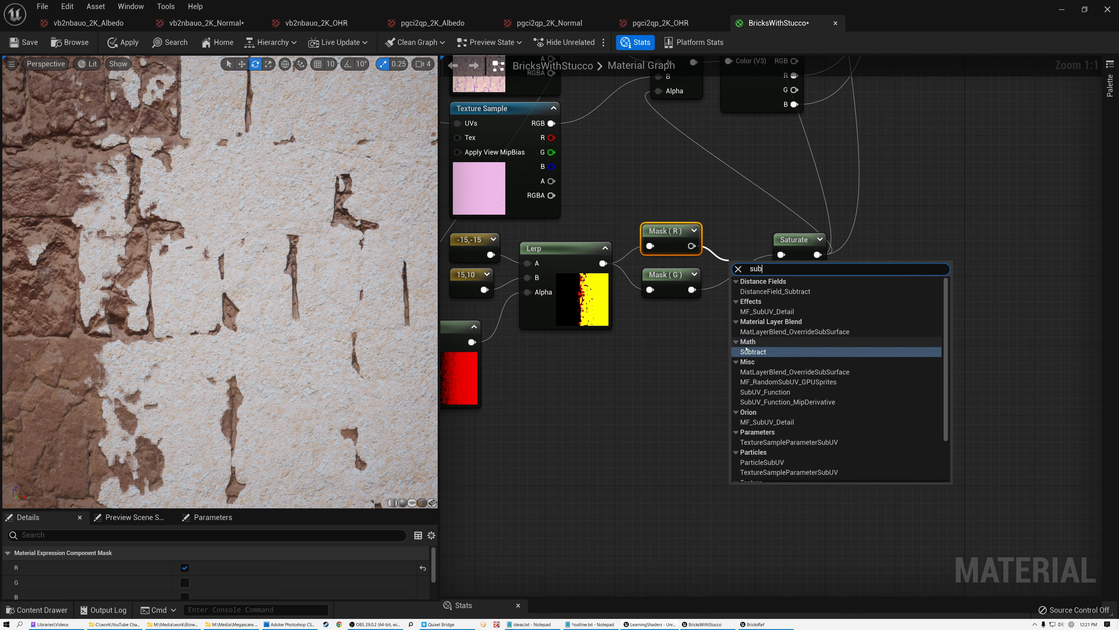
{"action": "left_click", "coordinate": [749, 351]}
{"action": "left_click_drag", "start_coordinate": [691, 296], "coordinate": [761, 348]}
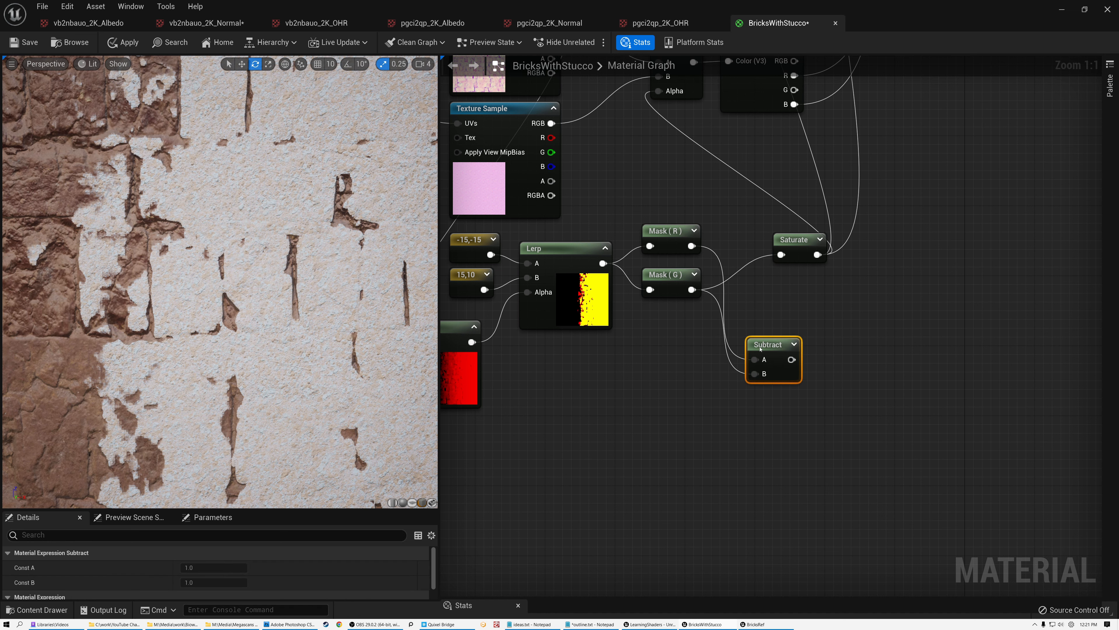
{"action": "left_click_drag", "start_coordinate": [649, 204], "coordinate": [665, 353]}
{"action": "left_click", "coordinate": [766, 340]}
Step: Add a Saturate node after the Subtract and show its preview
{"action": "left_click_drag", "start_coordinate": [766, 340], "coordinate": [841, 340]}
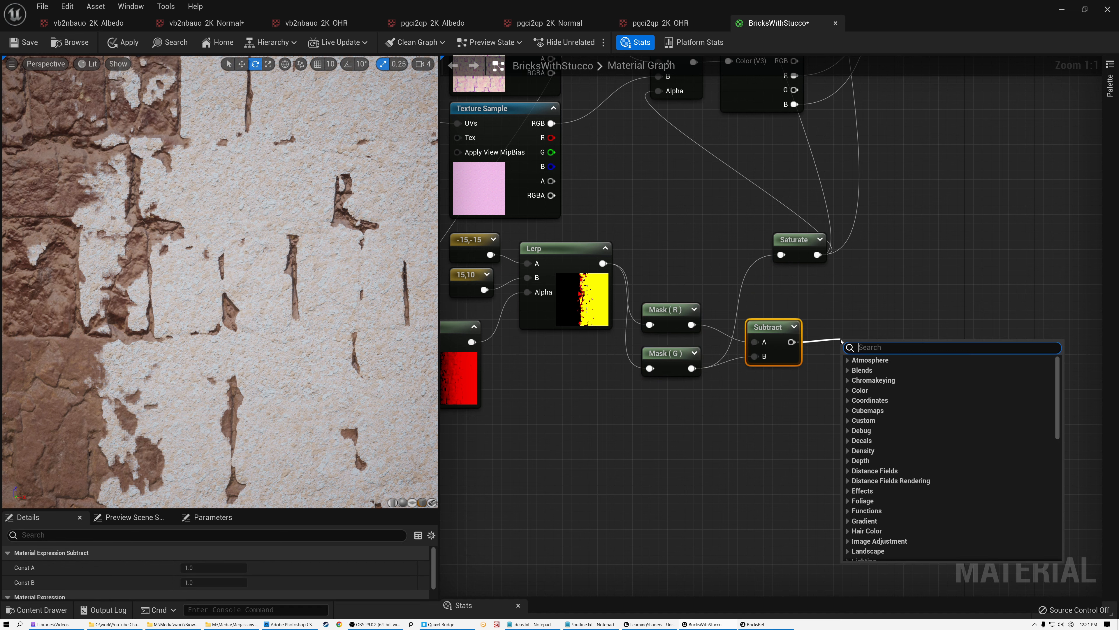
{"action": "type", "text": "sa"}
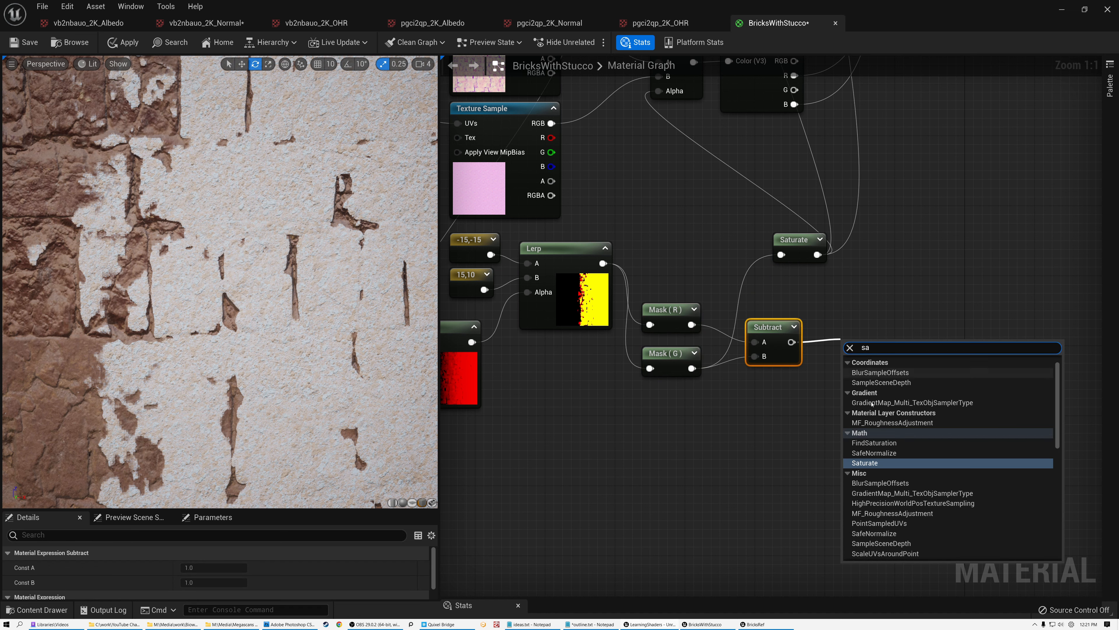
{"action": "left_click", "coordinate": [865, 463]}
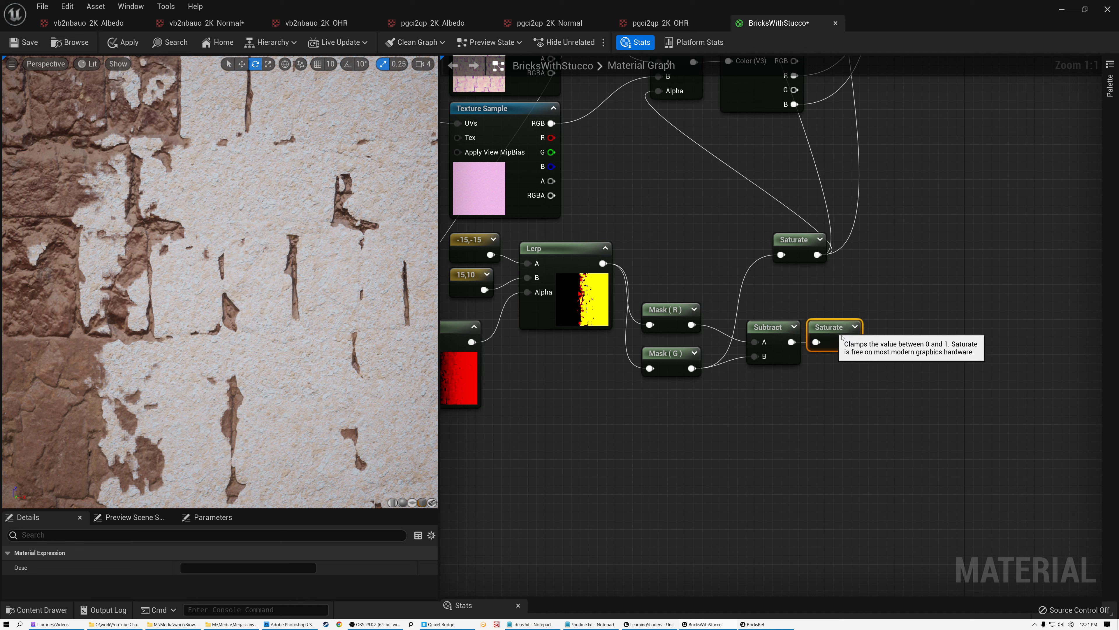
{"action": "left_click", "coordinate": [855, 327]}
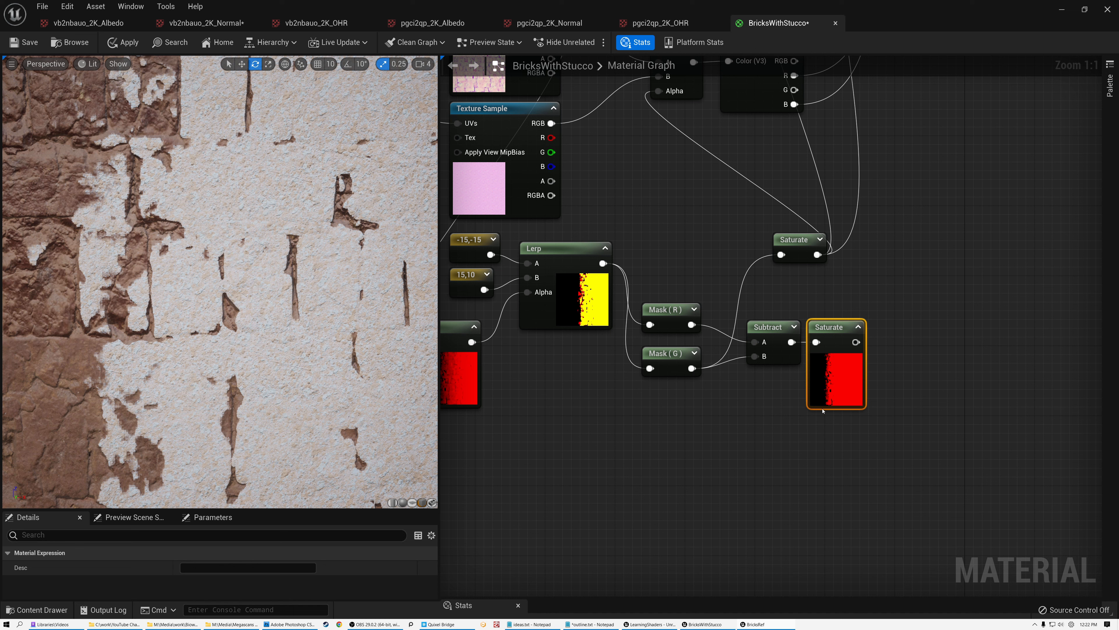
Step: Place the original Saturate directly after the contrast Lerp and feed its output into Mask (R) and Mask (G)
{"action": "left_click_drag", "start_coordinate": [791, 244], "coordinate": [704, 228]}
{"action": "left_click_drag", "start_coordinate": [667, 316], "coordinate": [701, 379]}
{"action": "left_click_drag", "start_coordinate": [673, 312], "coordinate": [901, 351]}
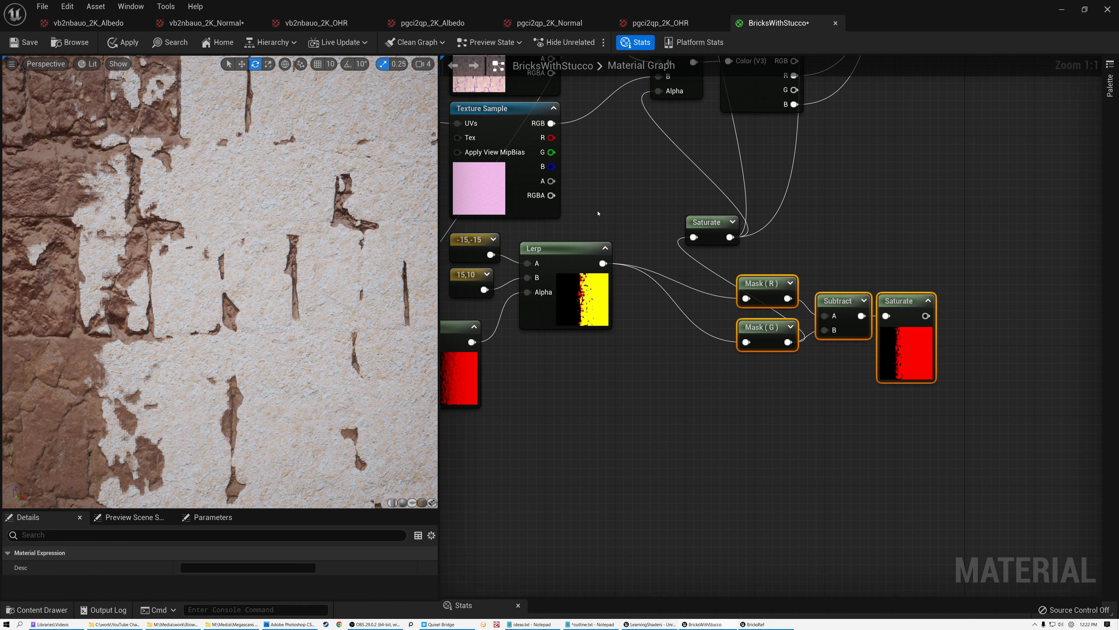
{"action": "left_click_drag", "start_coordinate": [603, 263], "coordinate": [745, 299]}
{"action": "left_click_drag", "start_coordinate": [669, 263], "coordinate": [746, 342]}
{"action": "scroll", "coordinate": [753, 368], "scroll_direction": "down", "scroll_amount": 2}
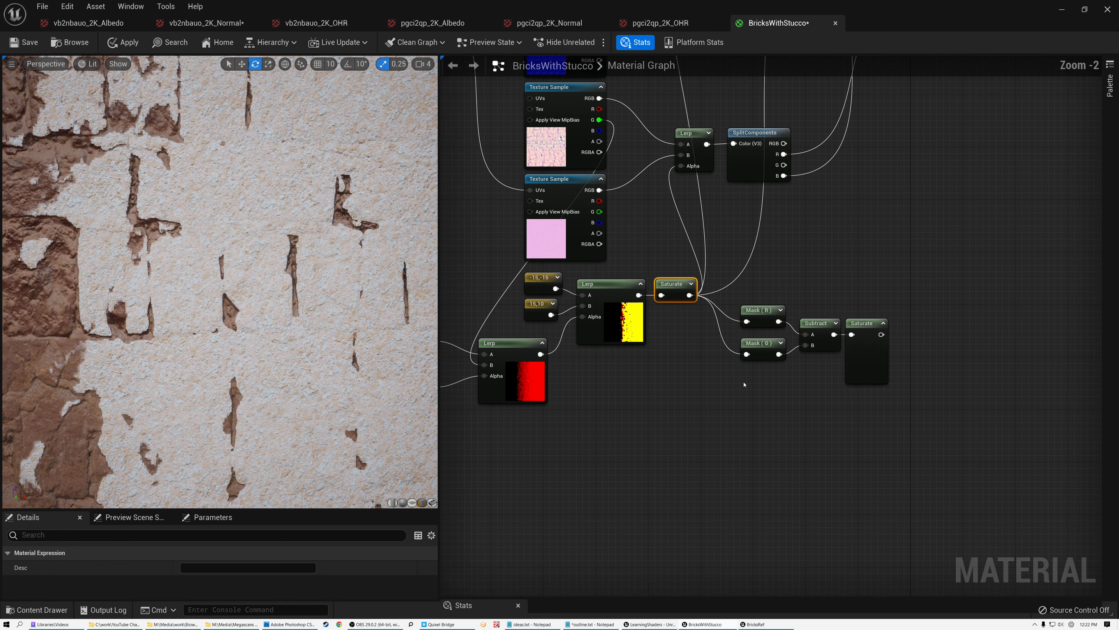
Step: Connect Mask (G) to the Alpha inputs of the OHR, final normal and base colour Lerps
{"action": "left_click_drag", "start_coordinate": [755, 485], "coordinate": [657, 296]}
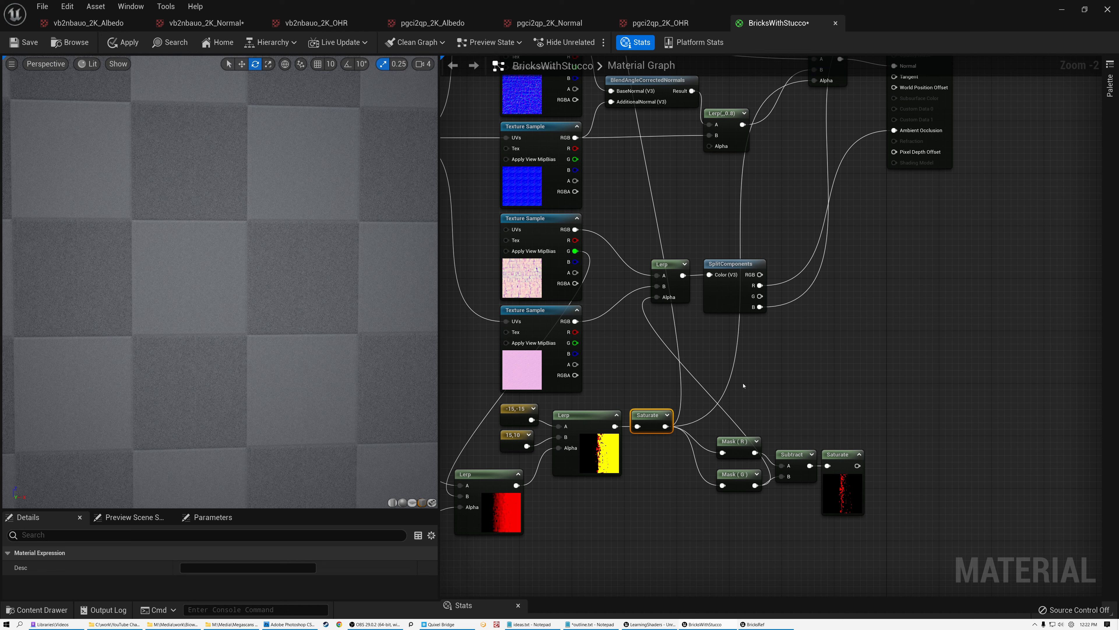
{"action": "left_click_drag", "start_coordinate": [755, 485], "coordinate": [815, 182]}
{"action": "scroll", "coordinate": [795, 208], "scroll_direction": "down", "scroll_amount": 1}
{"action": "scroll", "coordinate": [774, 453], "scroll_direction": "down", "scroll_amount": 1}
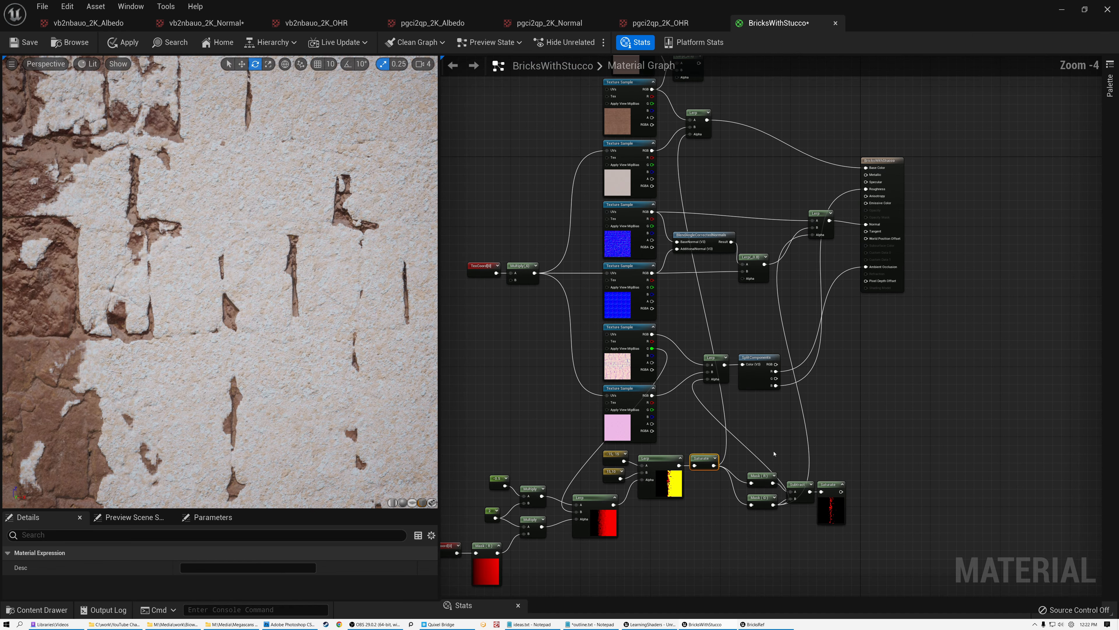
{"action": "left_click_drag", "start_coordinate": [750, 506], "coordinate": [687, 139]}
{"action": "left_click_drag", "start_coordinate": [686, 139], "coordinate": [689, 135]}
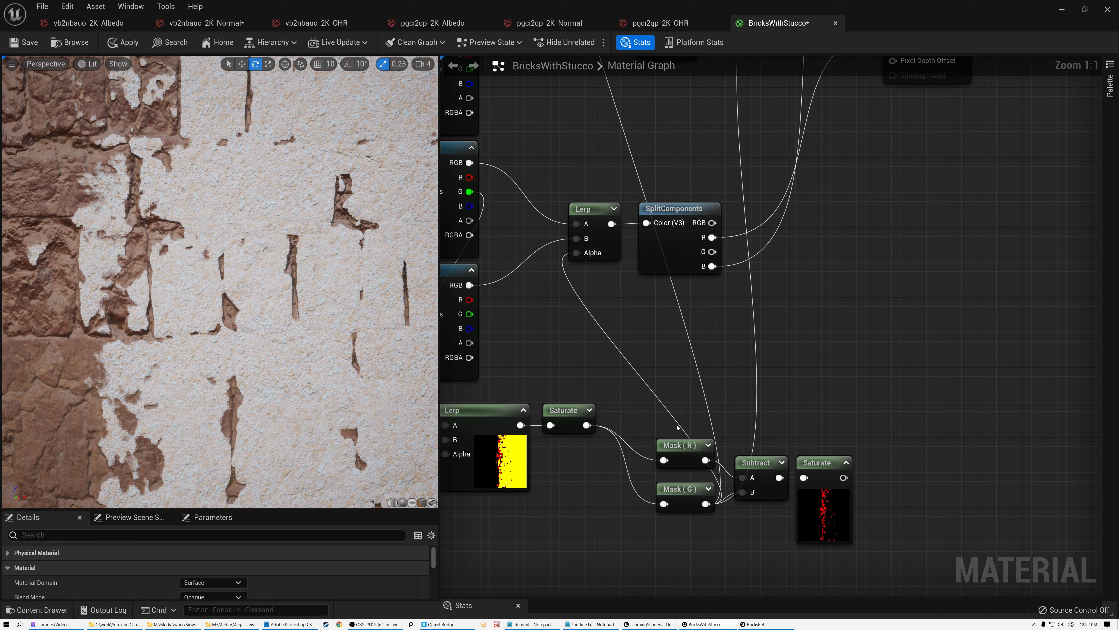
Step: Arrange the two masks, Subtract and final Saturate compactly beside the first Saturate, and inspect the resulting edge mask
{"action": "left_click_drag", "start_coordinate": [680, 511], "coordinate": [637, 459]}
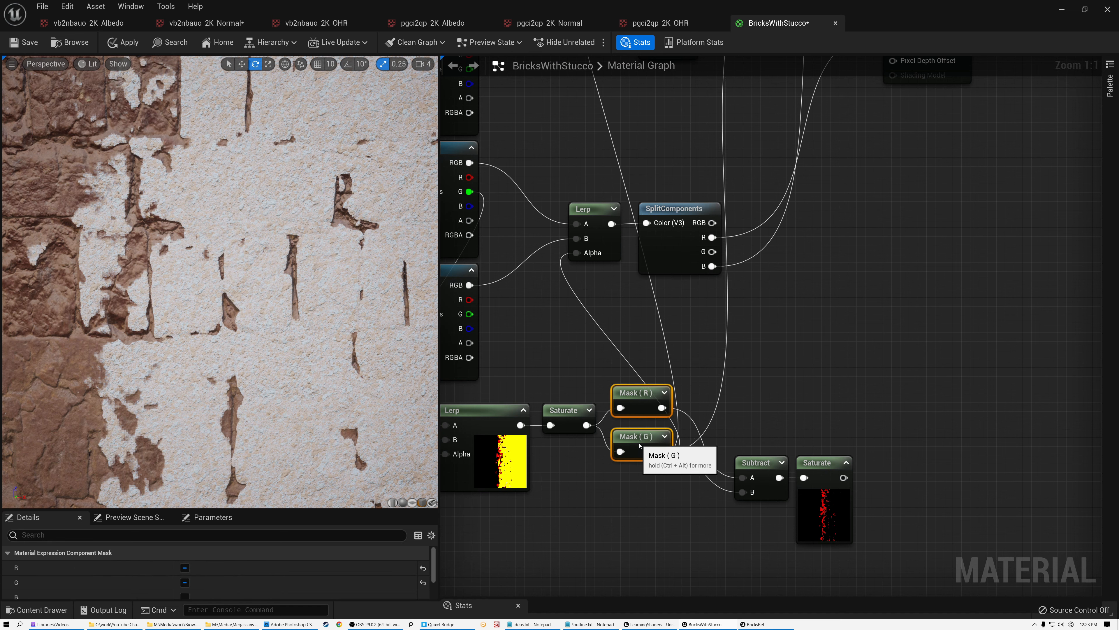
{"action": "left_click_drag", "start_coordinate": [751, 466], "coordinate": [725, 414]}
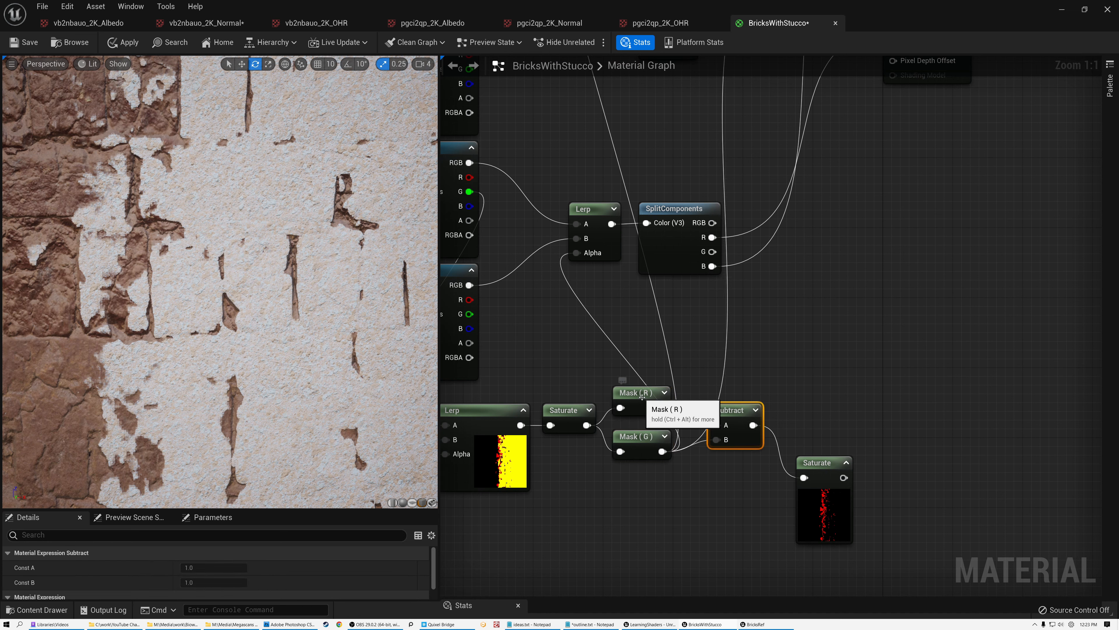
{"action": "left_click", "coordinate": [636, 415]}
{"action": "left_click", "coordinate": [637, 441]}
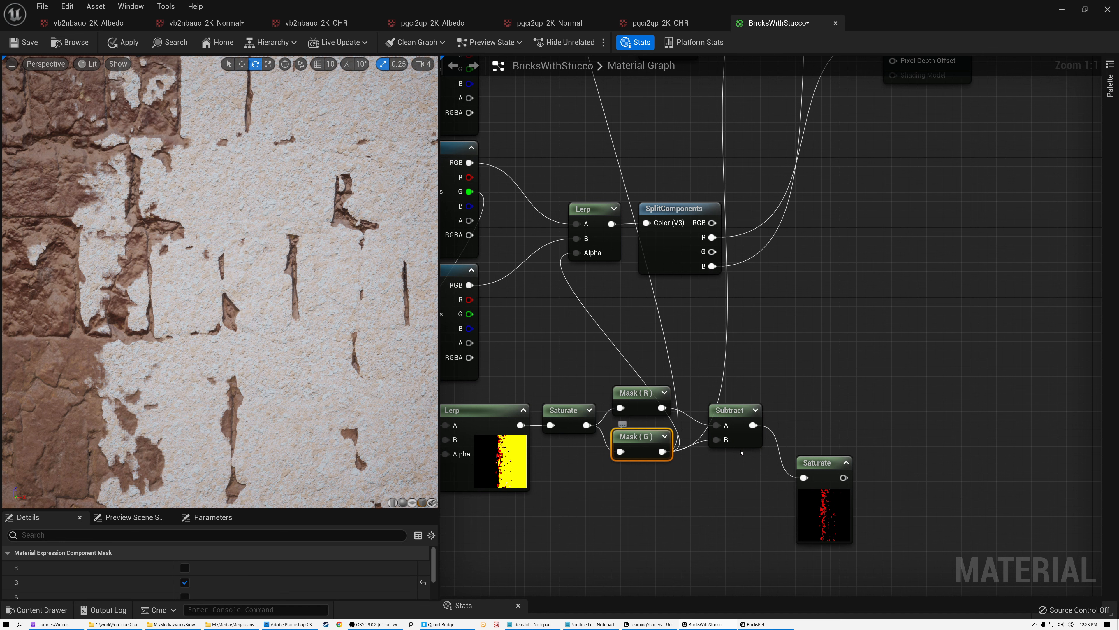
{"action": "left_click", "coordinate": [812, 466]}
{"action": "scroll", "coordinate": [807, 450], "scroll_direction": "up", "scroll_amount": 7}
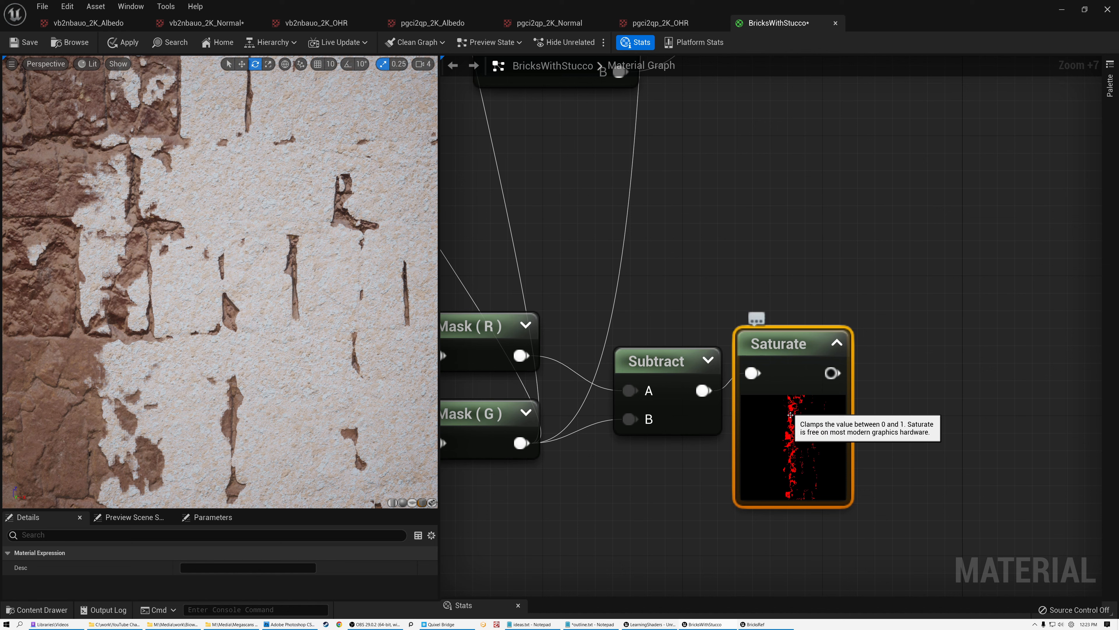
{"action": "scroll", "coordinate": [788, 454], "scroll_direction": "down", "scroll_amount": 10}
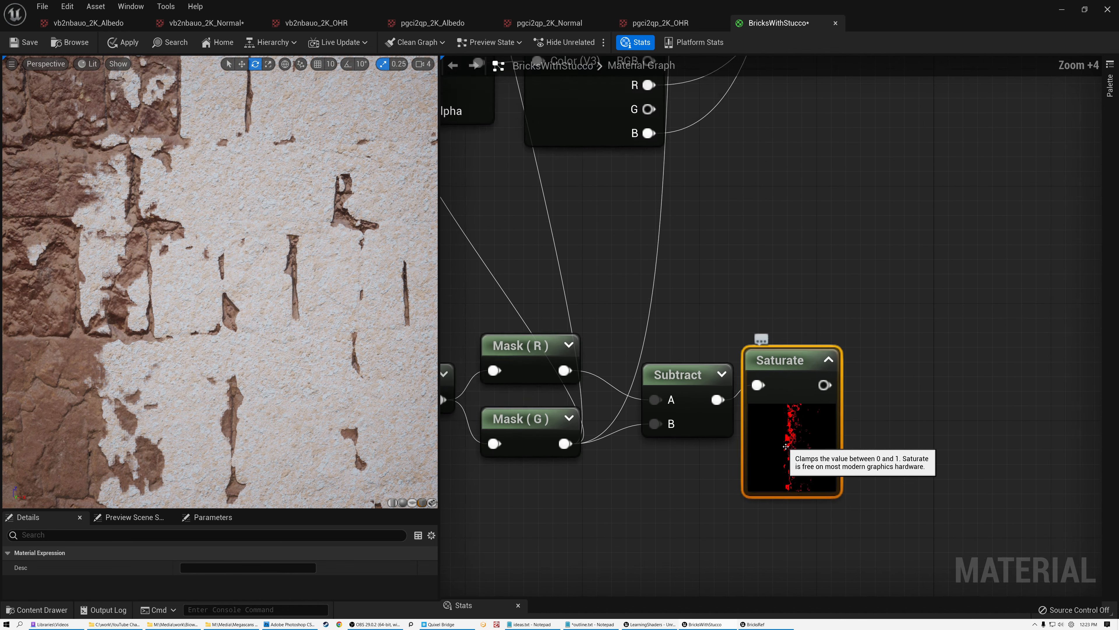
Step: Move the edge-mask Saturate beside the brick tint Lerp, connect it to that Lerp's Alpha, and route the Lerp to Base Color
{"action": "scroll", "coordinate": [786, 446], "scroll_direction": "down", "scroll_amount": 3}
{"action": "scroll", "coordinate": [793, 436], "scroll_direction": "up", "scroll_amount": 6}
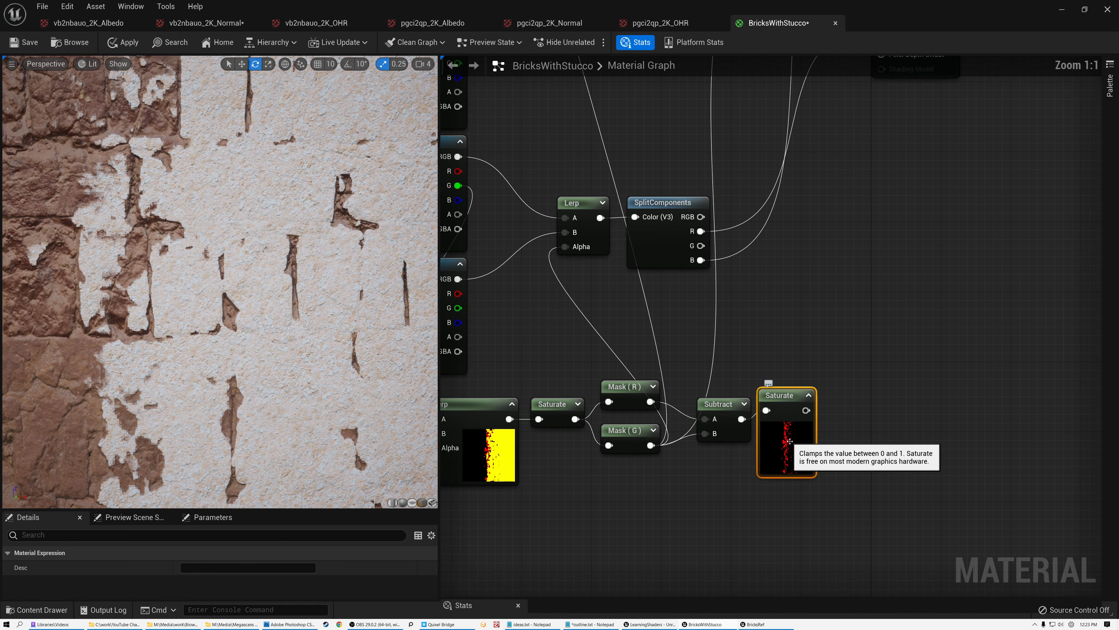
{"action": "scroll", "coordinate": [810, 416], "scroll_direction": "down", "scroll_amount": 4}
{"action": "right_click_drag", "start_coordinate": [809, 288], "coordinate": [819, 407]}
{"action": "scroll", "coordinate": [810, 419], "scroll_direction": "down", "scroll_amount": 1}
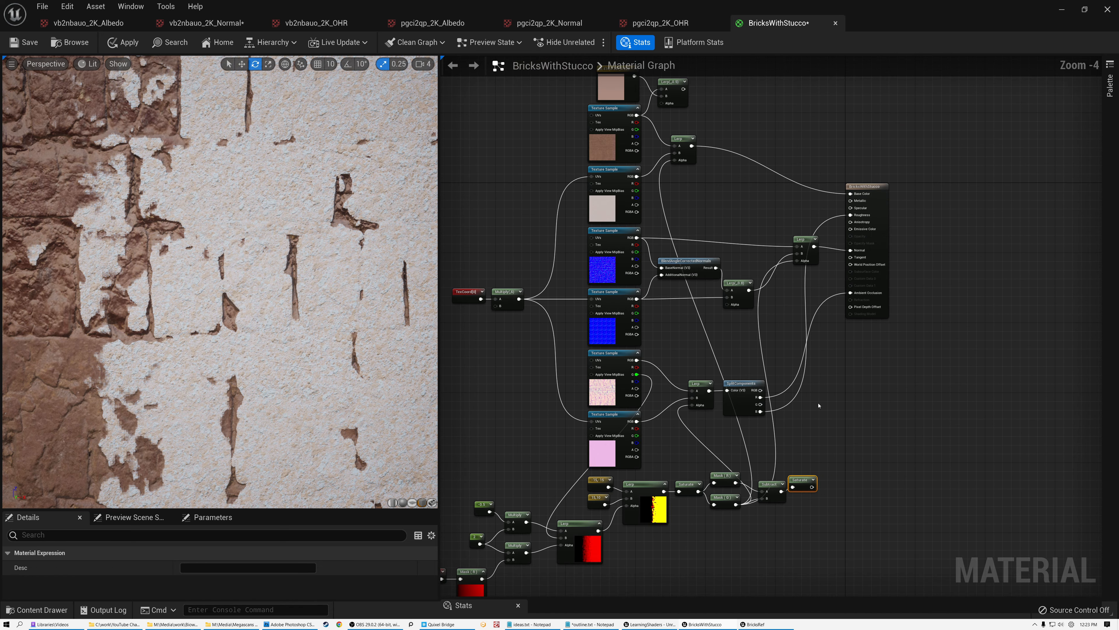
{"action": "right_click_drag", "start_coordinate": [819, 405], "coordinate": [823, 453]}
{"action": "left_click_drag", "start_coordinate": [811, 527], "coordinate": [741, 160]}
{"action": "scroll", "coordinate": [741, 160], "scroll_direction": "up", "scroll_amount": 4}
{"action": "left_click_drag", "start_coordinate": [755, 197], "coordinate": [973, 346]}
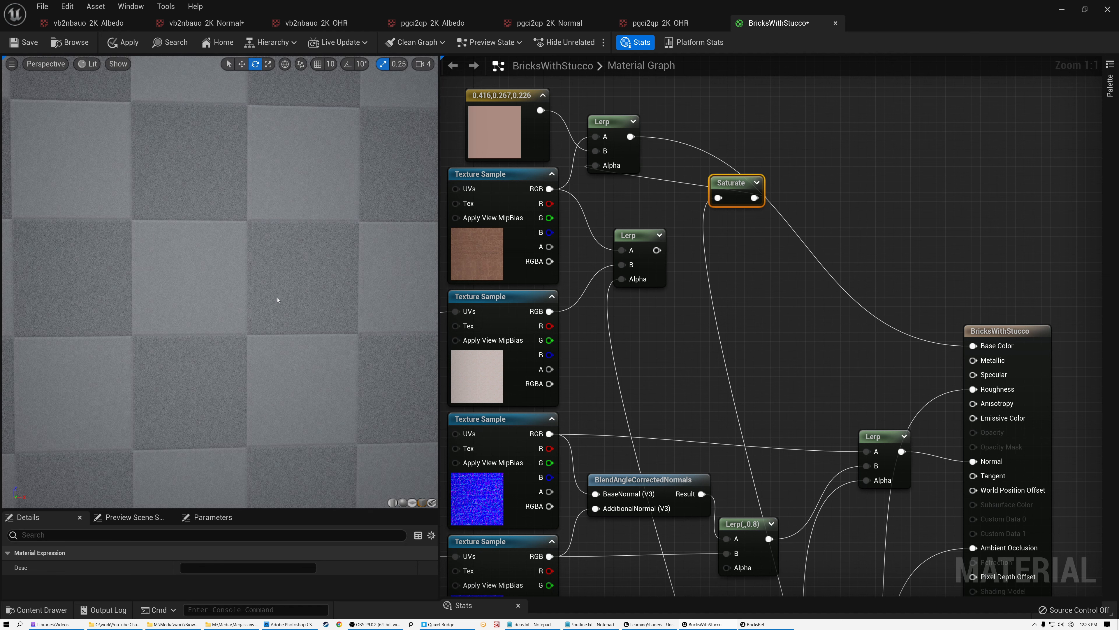
{"action": "left_click_drag", "start_coordinate": [207, 257], "coordinate": [112, 180]}
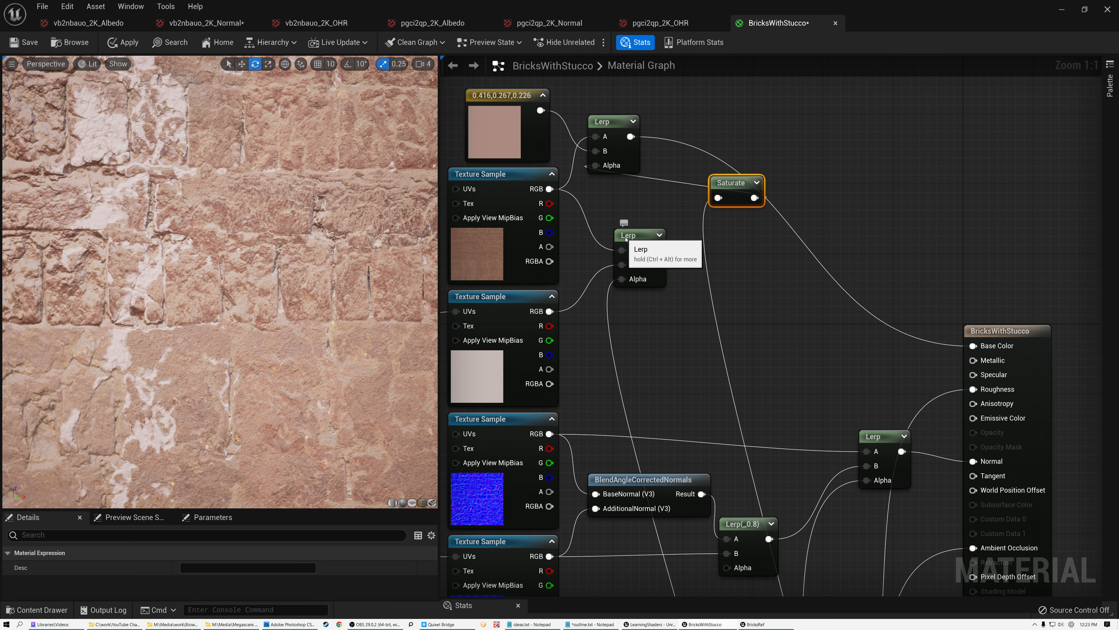
Step: Feed the tint Lerp into input A of the stucco colour Lerp, connect that Lerp to Base Color, and tidy the nodes
{"action": "left_click_drag", "start_coordinate": [630, 243], "coordinate": [759, 251]}
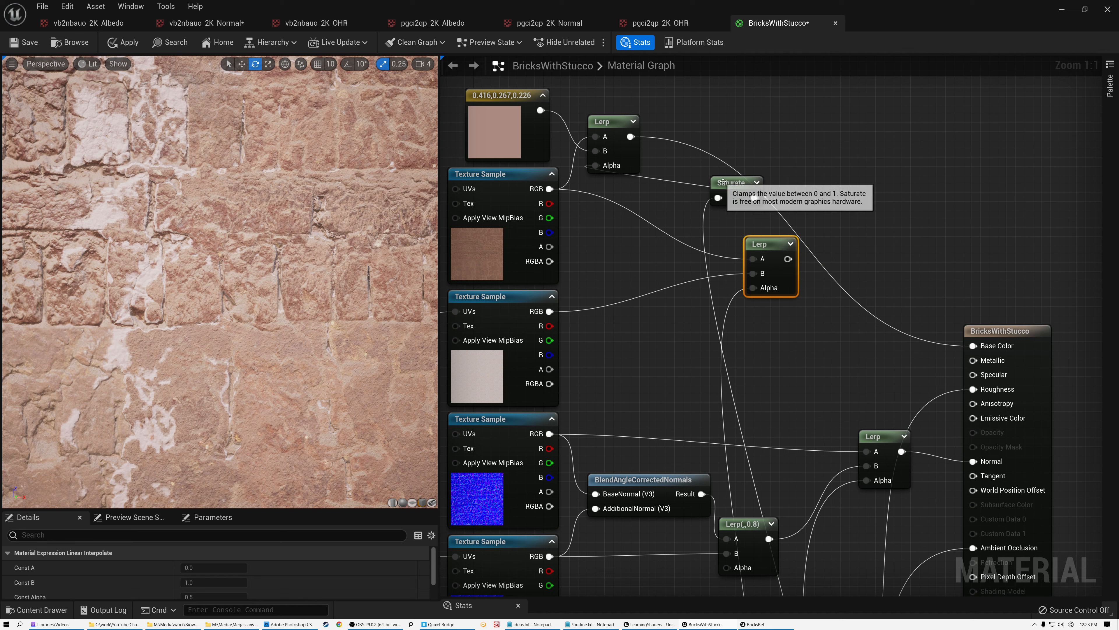
{"action": "left_click_drag", "start_coordinate": [729, 184], "coordinate": [685, 192]}
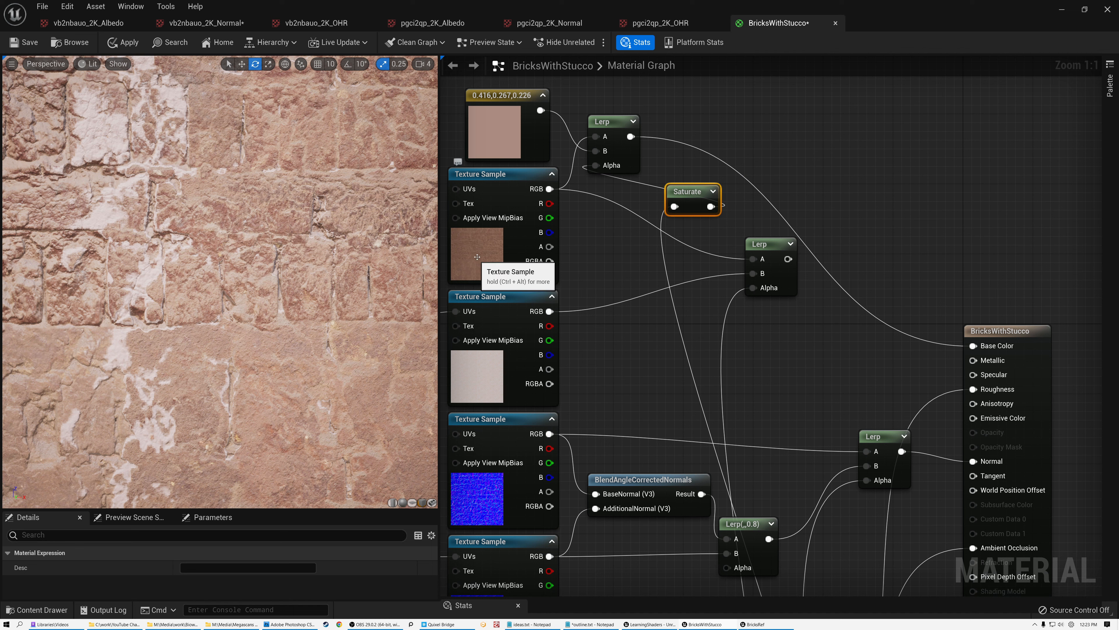
{"action": "left_click_drag", "start_coordinate": [692, 200], "coordinate": [622, 234]}
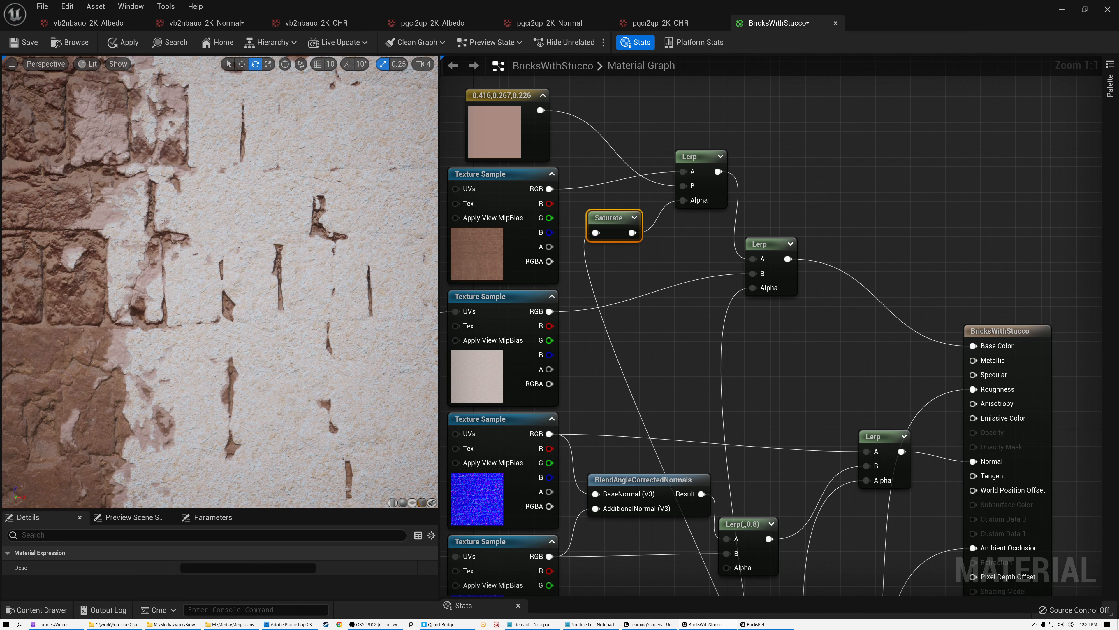
{"action": "scroll", "coordinate": [199, 219], "scroll_direction": "down", "scroll_amount": 5}
{"action": "left_click_drag", "start_coordinate": [199, 219], "coordinate": [264, 216]}
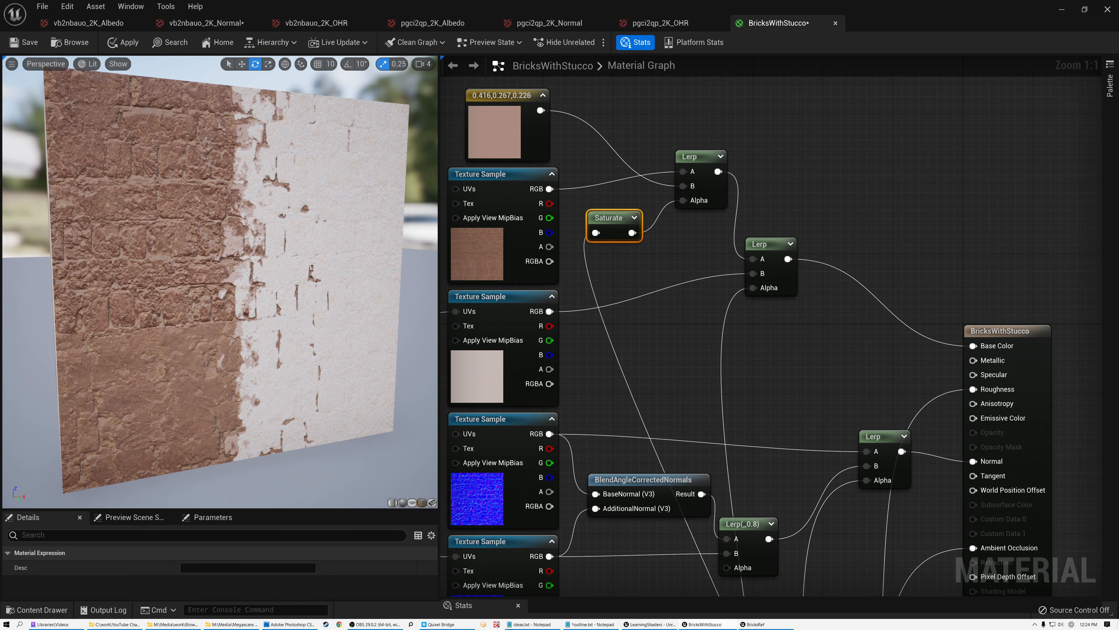
Step: Examine the blend mask chain, from TexCoord and Mask (R) through the Multiply and Lerp nodes, against the previewed wall
{"action": "scroll", "coordinate": [677, 301], "scroll_direction": "down", "scroll_amount": 3}
{"action": "right_click_drag", "start_coordinate": [604, 441], "coordinate": [762, 115]}
{"action": "right_click_drag", "start_coordinate": [550, 278], "coordinate": [627, 159]}
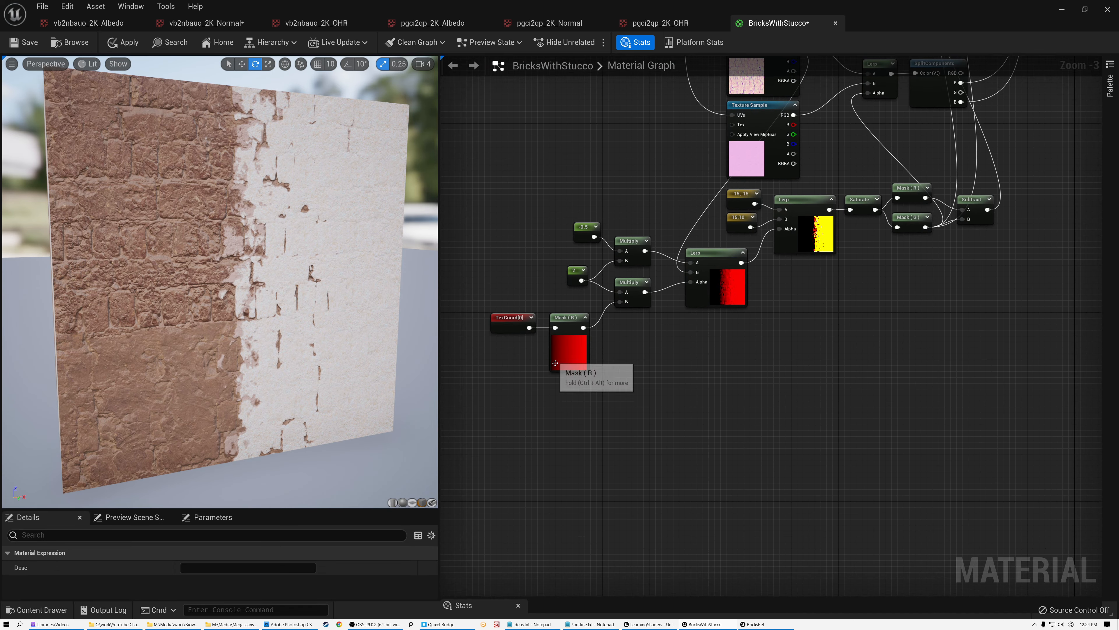
{"action": "scroll", "coordinate": [555, 363], "scroll_direction": "up", "scroll_amount": 3}
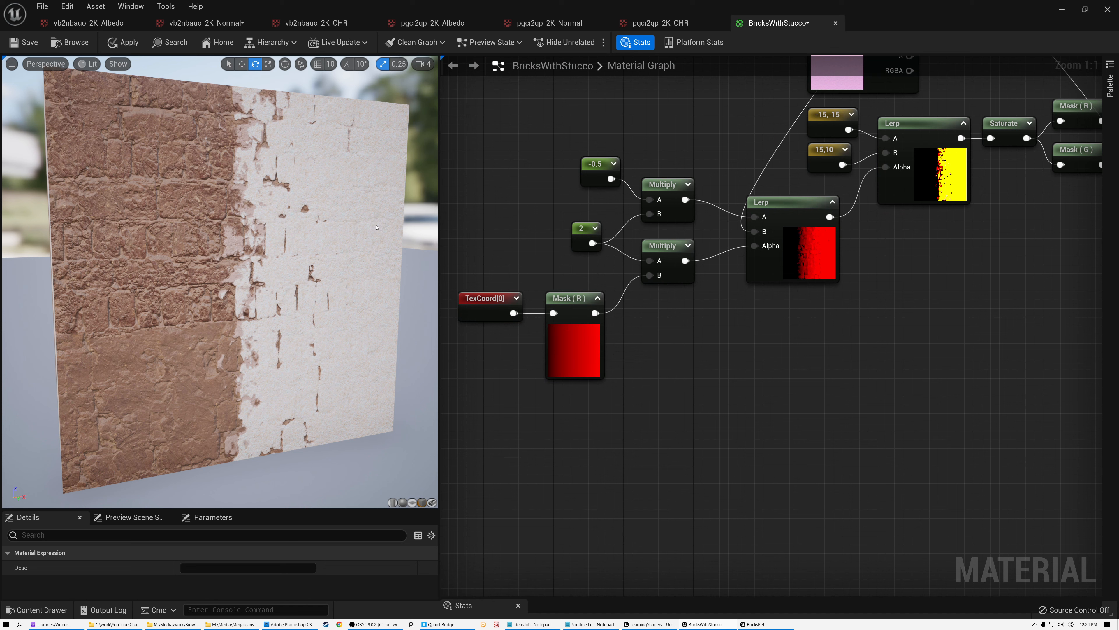
{"action": "left_click_drag", "start_coordinate": [236, 181], "coordinate": [244, 227]}
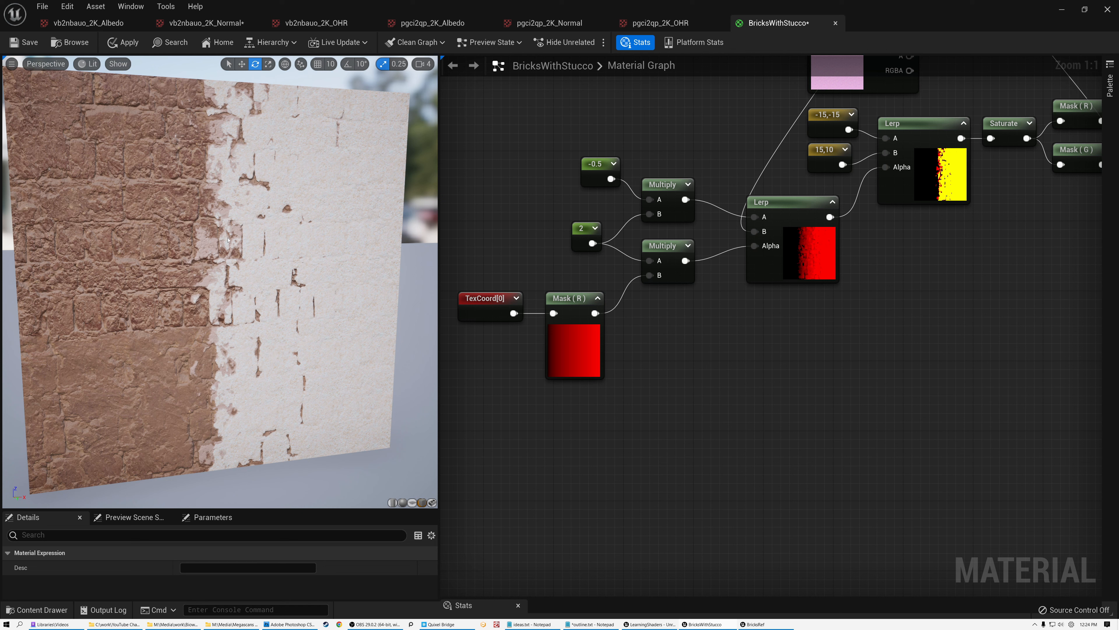
{"action": "left_click_drag", "start_coordinate": [484, 269], "coordinate": [605, 401]}
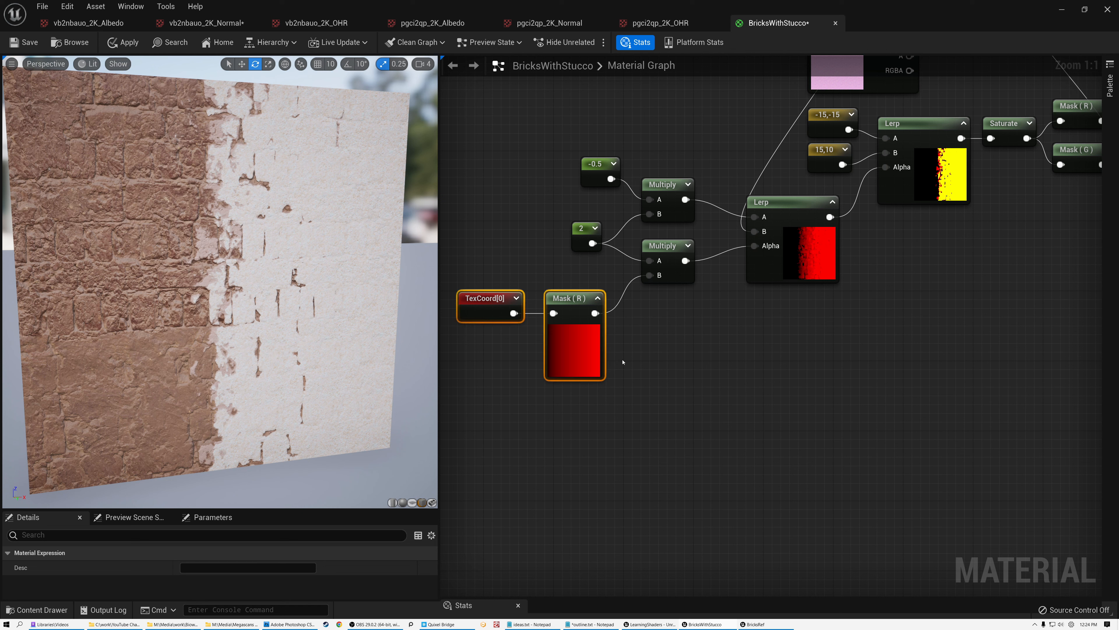
{"action": "right_click_drag", "start_coordinate": [649, 343], "coordinate": [725, 345]}
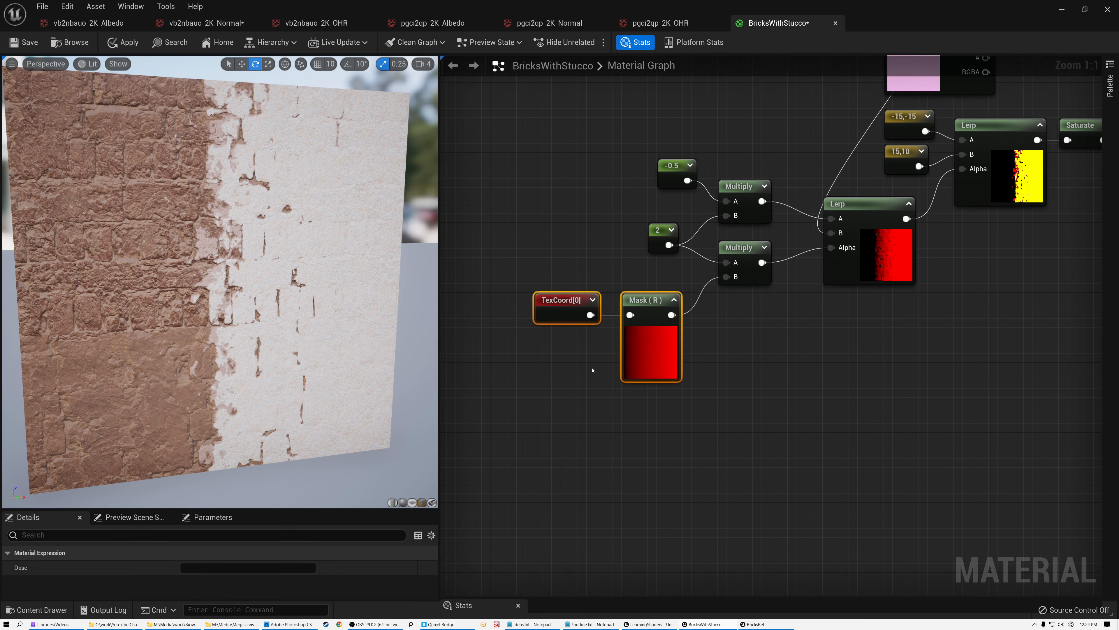
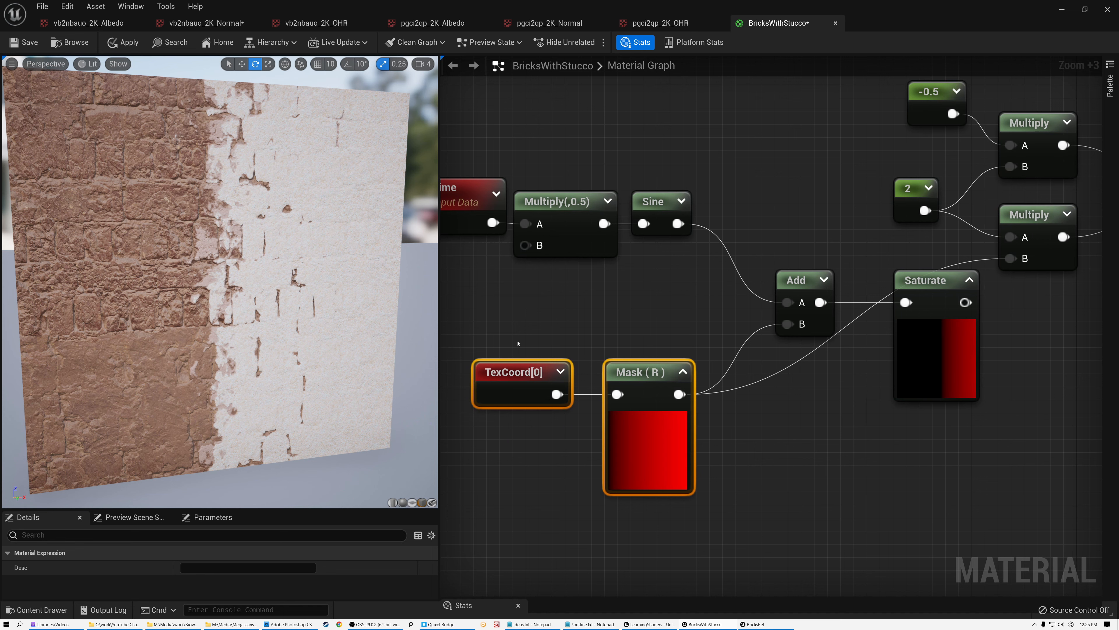
Step: Connect the Saturate after the Add to input B of the lower Multiply, and inspect the animated blend on the preview
{"action": "right_click_drag", "start_coordinate": [894, 337], "coordinate": [637, 332]}
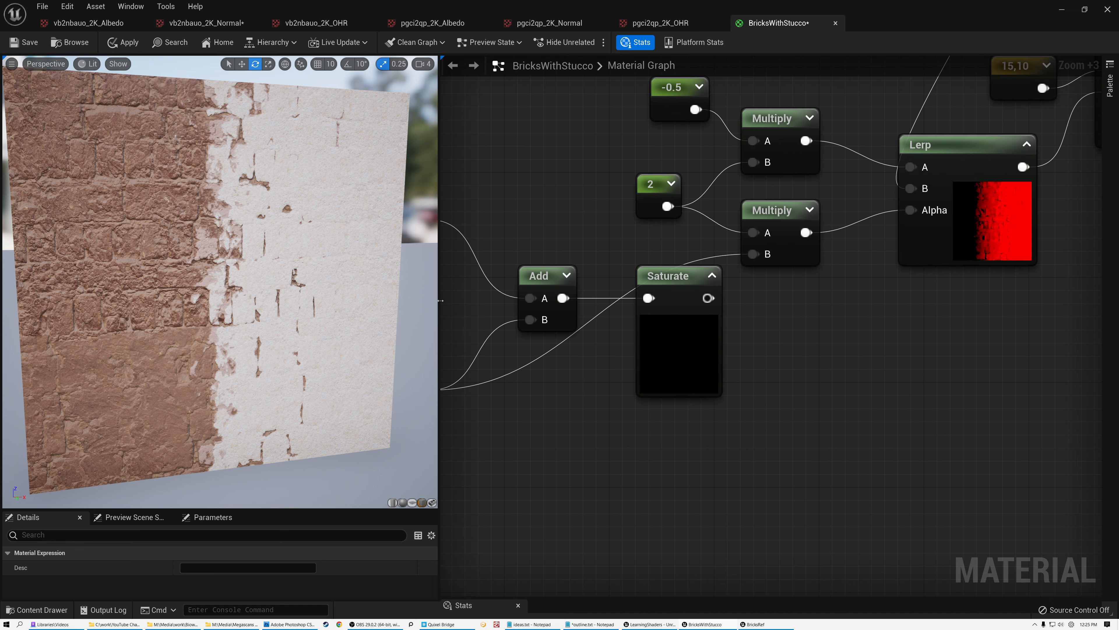
{"action": "scroll", "coordinate": [637, 332], "scroll_direction": "up", "scroll_amount": 4}
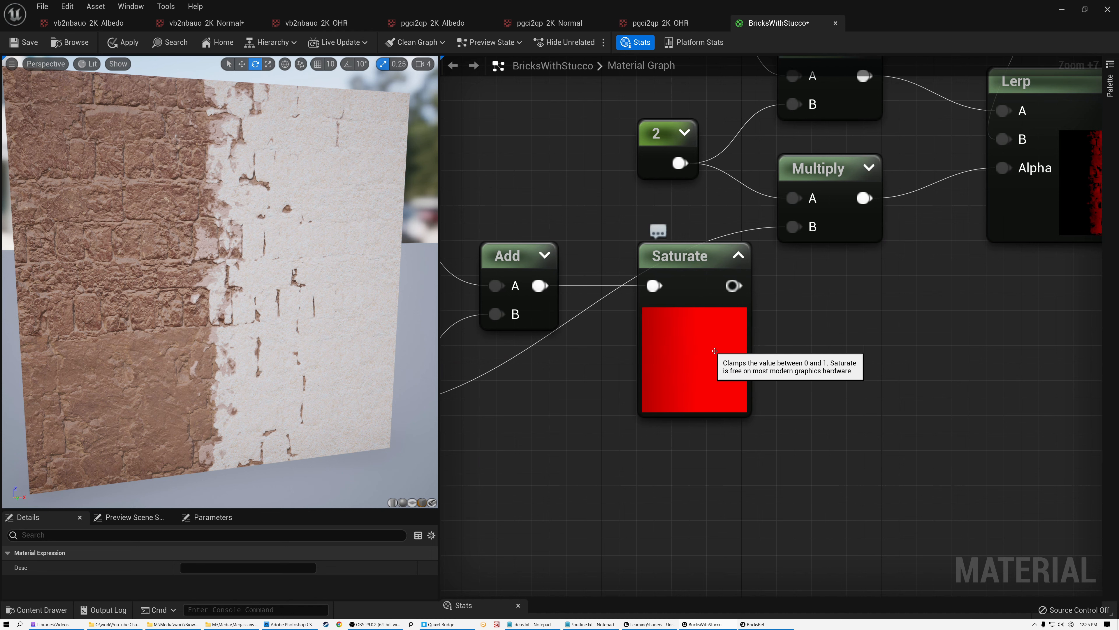
{"action": "left_click_drag", "start_coordinate": [742, 286], "coordinate": [793, 226]}
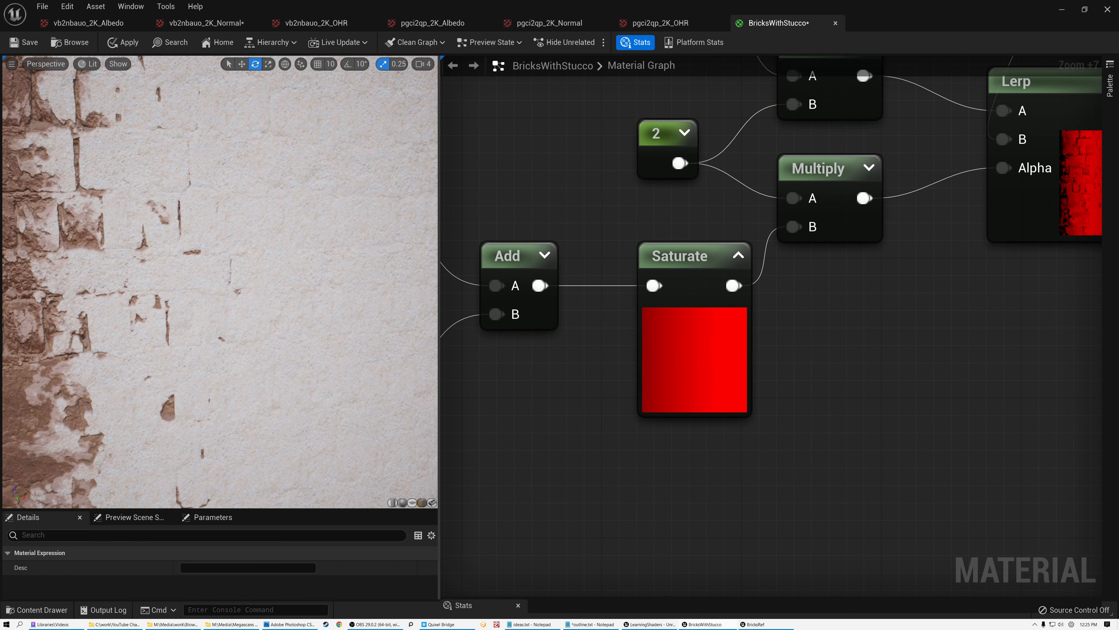
{"action": "right_click_drag", "start_coordinate": [220, 282], "coordinate": [221, 320]}
{"action": "left_click_drag", "start_coordinate": [179, 318], "coordinate": [278, 274]}
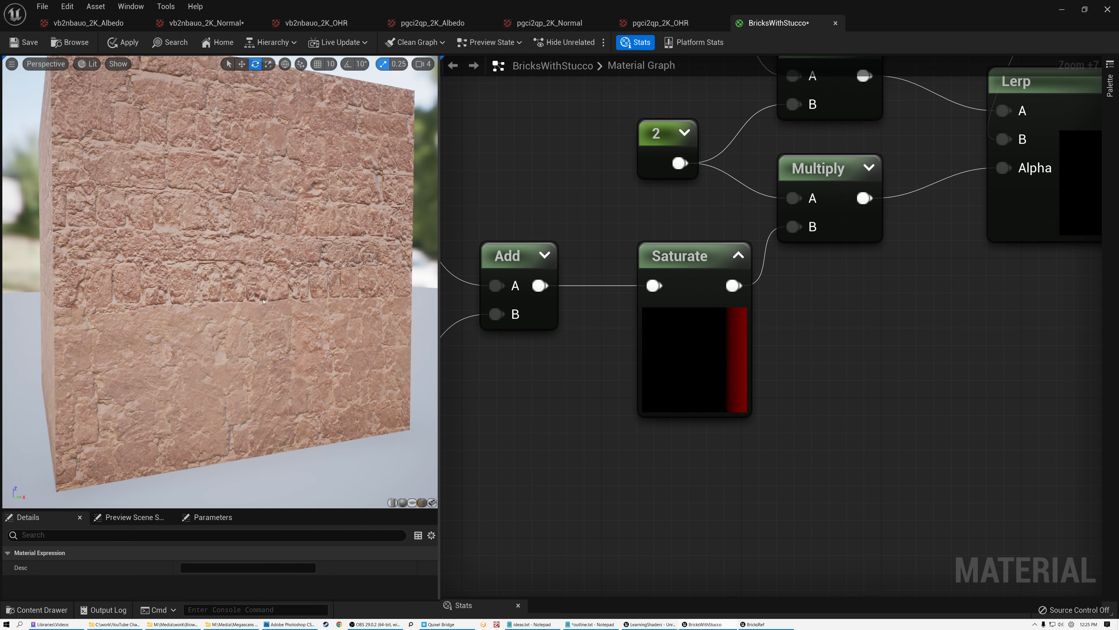
Step: Paste the Multiply (0.33) and noise Texture Sample nodes below TexCoord, and connect the Multiply to the texture's UVs
{"action": "right_click_drag", "start_coordinate": [527, 403], "coordinate": [852, 328]}
{"action": "scroll", "coordinate": [732, 357], "scroll_direction": "down", "scroll_amount": 2}
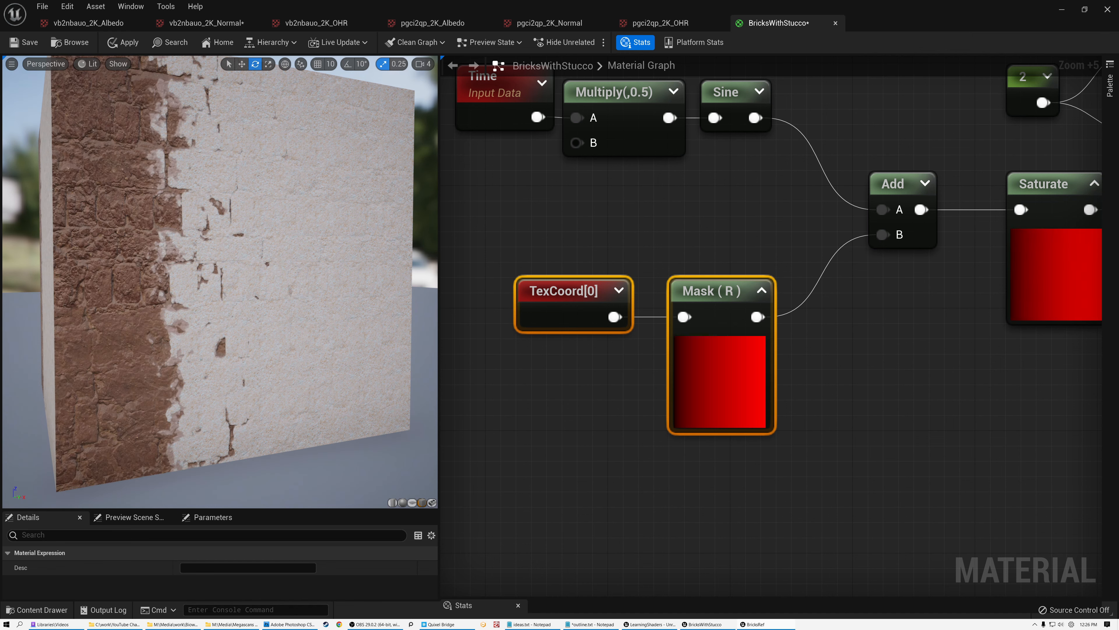
{"action": "right_click_drag", "start_coordinate": [602, 430], "coordinate": [593, 260]}
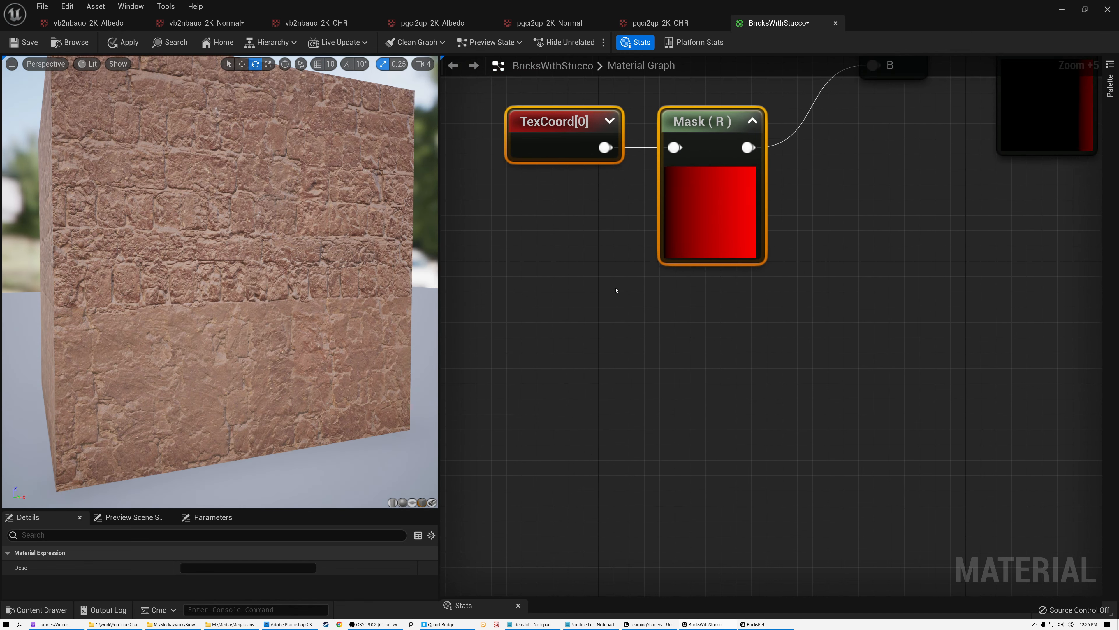
{"action": "left_click", "coordinate": [624, 304]}
{"action": "key", "text": "ctrl+v"}
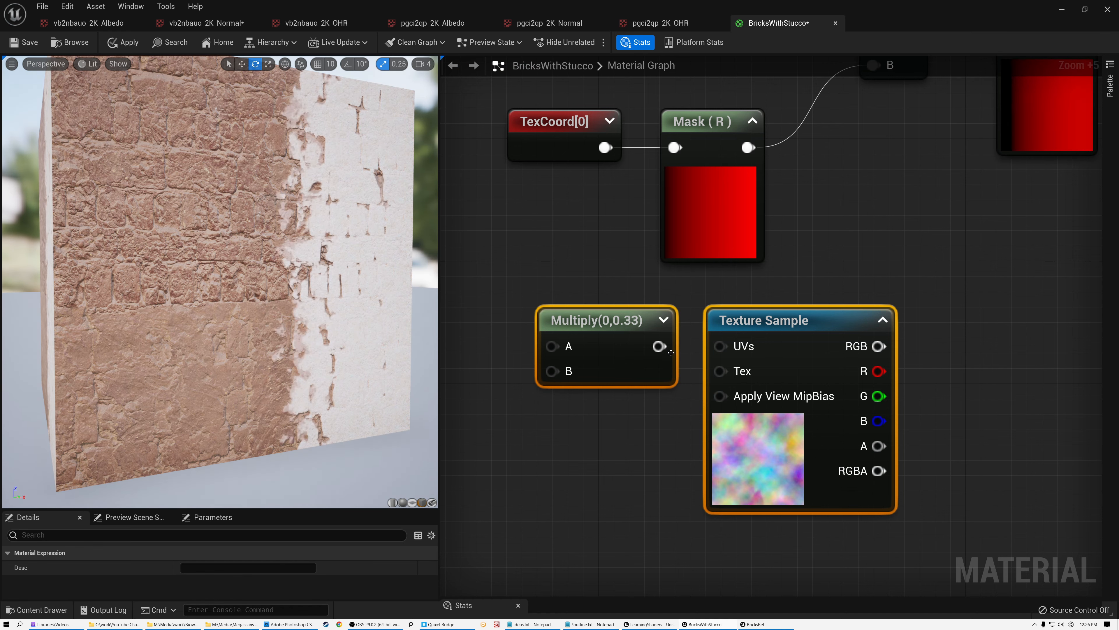
{"action": "left_click_drag", "start_coordinate": [658, 346], "coordinate": [721, 349]}
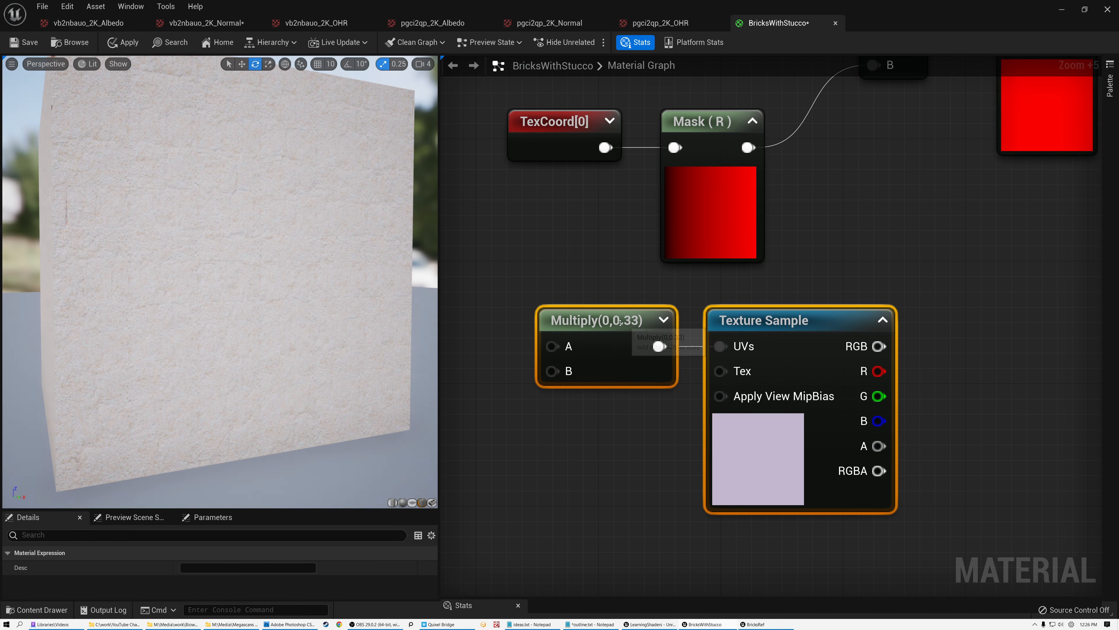
Step: Connect TexCoord to input A of the 0.33 Multiply, and the noise texture's R channel to input B of the Add
{"action": "scroll", "coordinate": [555, 265], "scroll_direction": "down", "scroll_amount": 2}
{"action": "right_click_drag", "start_coordinate": [554, 262], "coordinate": [668, 283]}
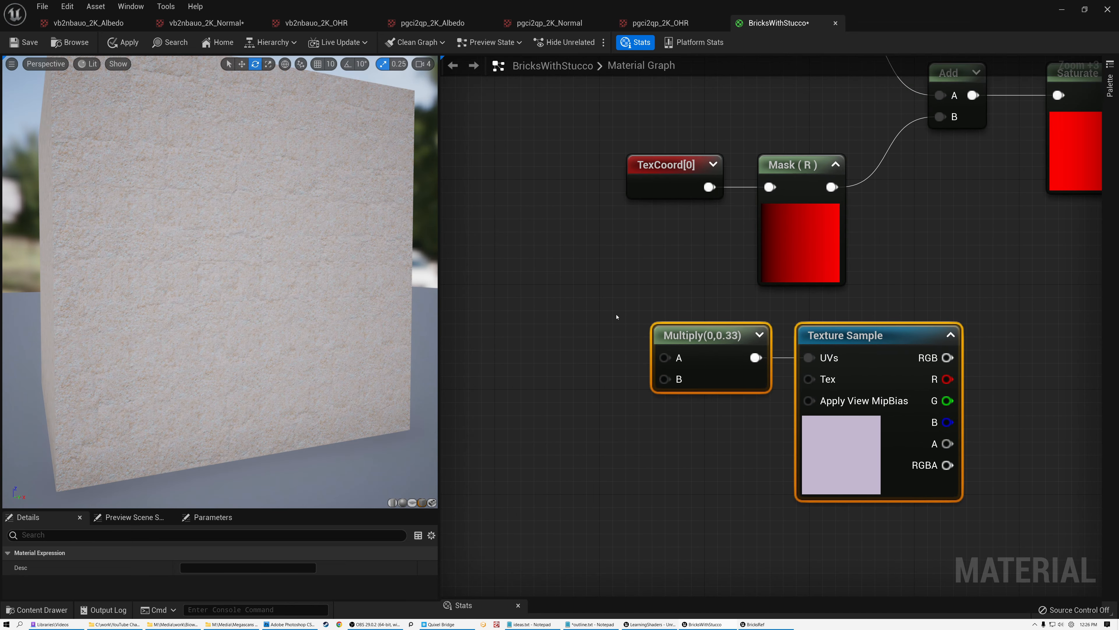
{"action": "left_click_drag", "start_coordinate": [727, 335], "coordinate": [649, 336]}
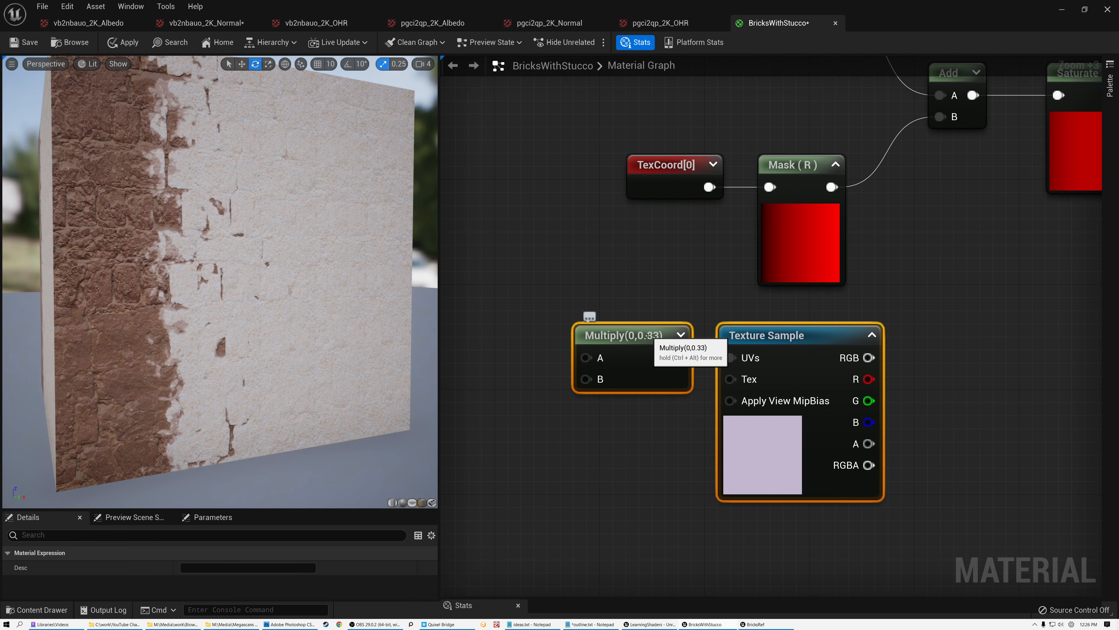
{"action": "left_click", "coordinate": [655, 290]}
{"action": "scroll", "coordinate": [655, 266], "scroll_direction": "down", "scroll_amount": 2}
{"action": "right_click_drag", "start_coordinate": [657, 260], "coordinate": [666, 302]}
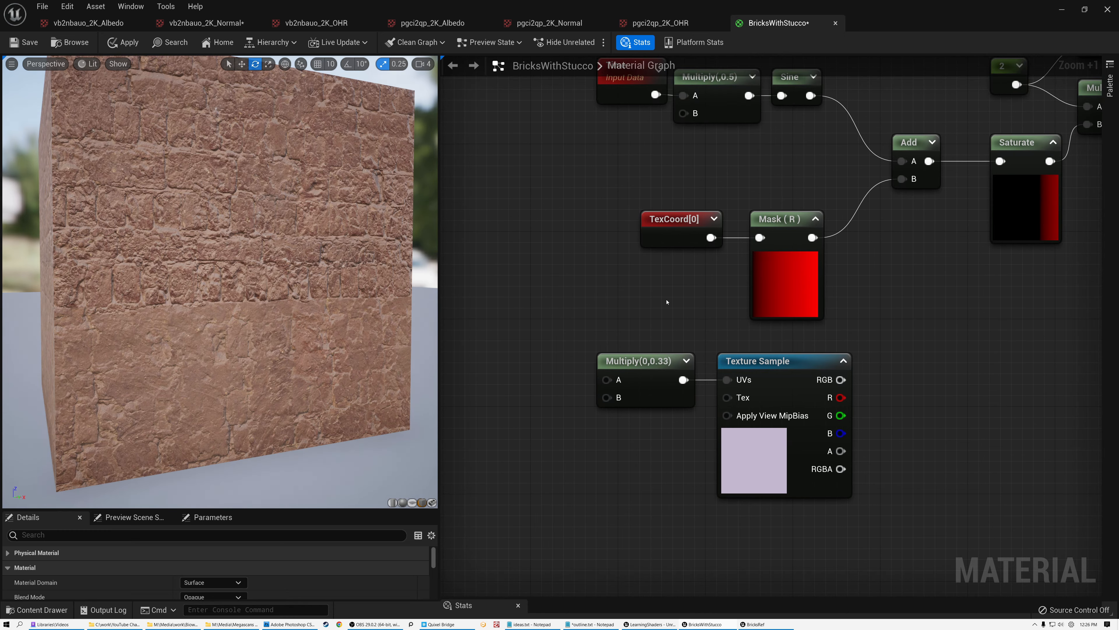
{"action": "left_click_drag", "start_coordinate": [712, 237], "coordinate": [608, 381]}
{"action": "right_click_drag", "start_coordinate": [891, 317], "coordinate": [737, 333]}
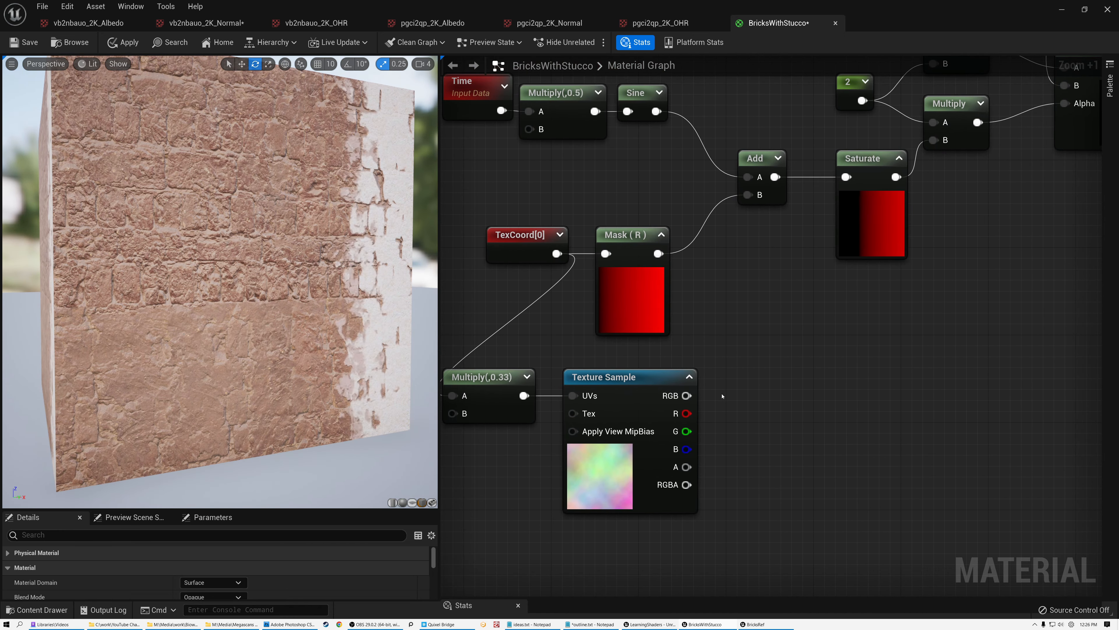
{"action": "left_click_drag", "start_coordinate": [686, 413], "coordinate": [749, 198]}
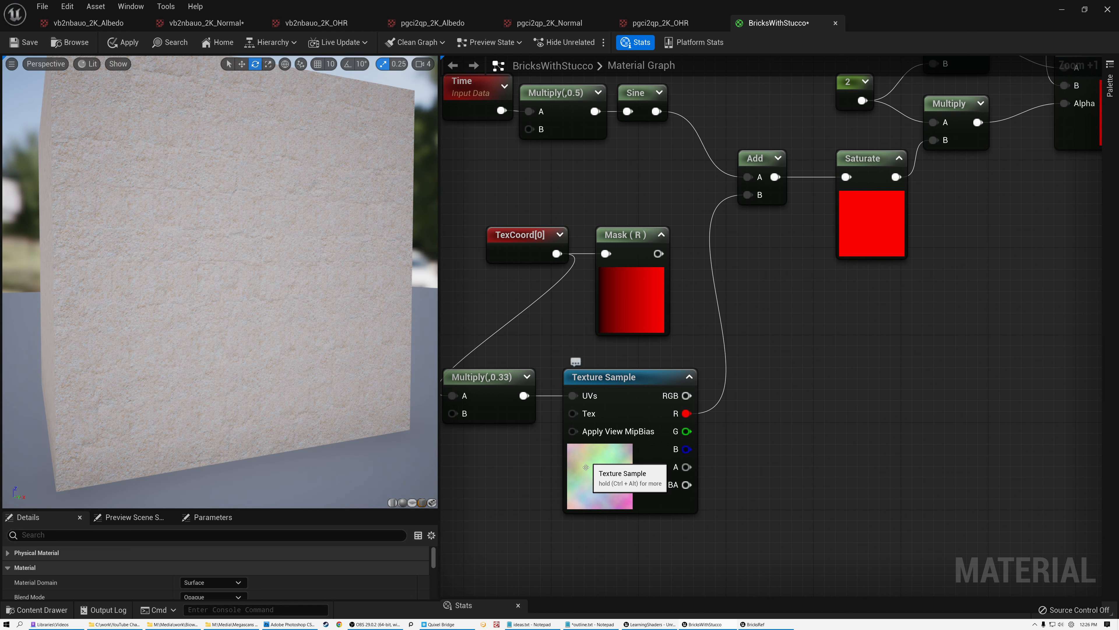
Step: Feed the noise texture's R channel directly into the Saturate, and inspect the patchy stucco on the preview wall
{"action": "right_click_drag", "start_coordinate": [683, 339], "coordinate": [664, 400]}
{"action": "left_click_drag", "start_coordinate": [668, 475], "coordinate": [829, 238]}
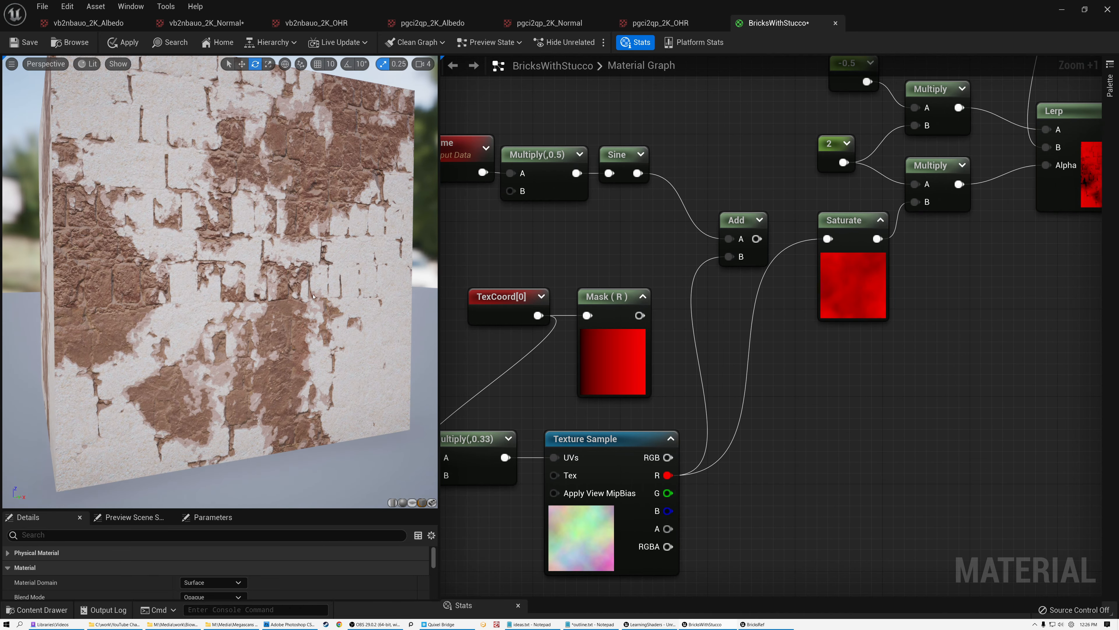
{"action": "left_click_drag", "start_coordinate": [314, 230], "coordinate": [282, 247]}
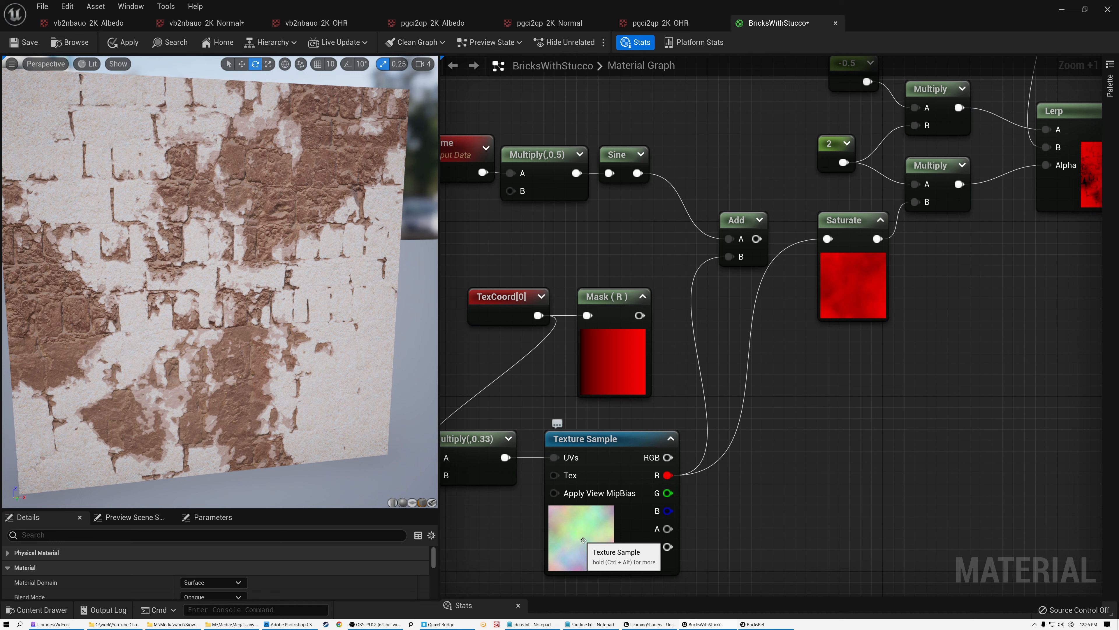
{"action": "mouse_move", "coordinate": [238, 276]}
{"action": "left_mouse_down"}
{"action": "mouse_move", "coordinate": [211, 282]}
{"action": "mouse_move", "coordinate": [260, 266]}
{"action": "mouse_move", "coordinate": [238, 276]}
{"action": "left_mouse_up"}
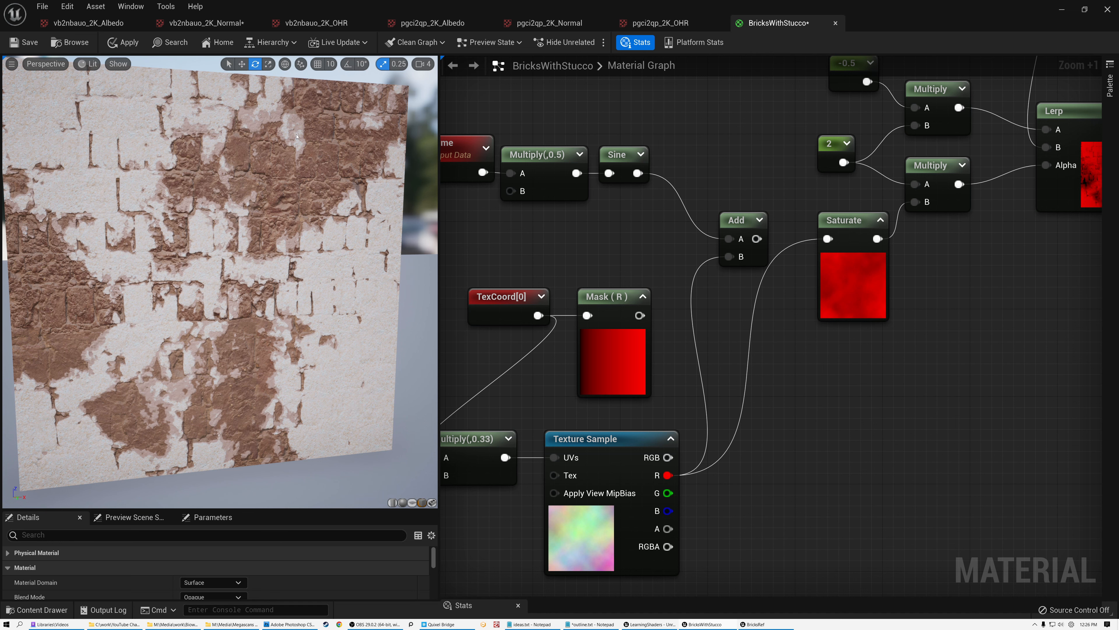
{"action": "left_click_drag", "start_coordinate": [320, 159], "coordinate": [308, 159]}
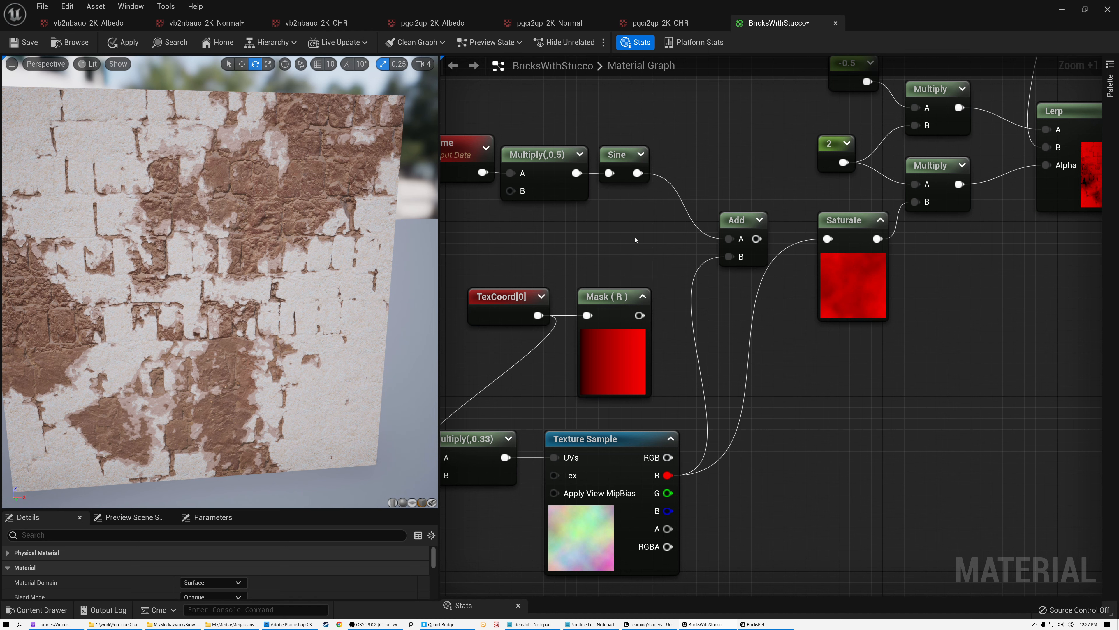
Step: Move the Time, TexCoord and noise texture node groups farther from the Saturate, and examine the mask chain's Lerp previews
{"action": "right_click_drag", "start_coordinate": [635, 240], "coordinate": [795, 243]}
{"action": "scroll", "coordinate": [784, 241], "scroll_direction": "down", "scroll_amount": 1}
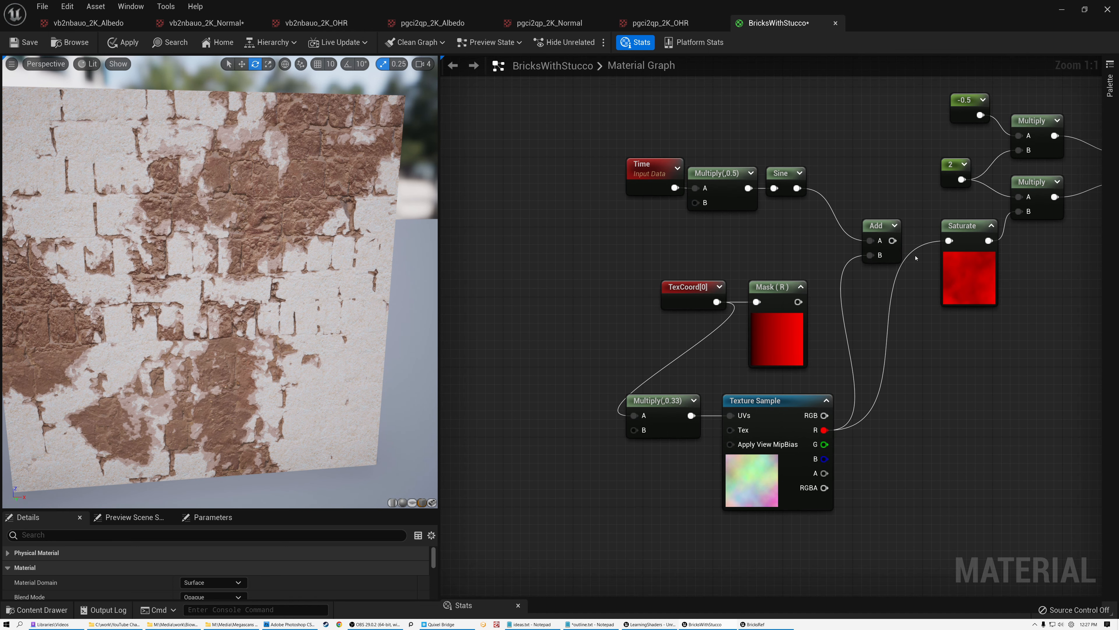
{"action": "left_click_drag", "start_coordinate": [685, 227], "coordinate": [881, 335]}
{"action": "left_click_drag", "start_coordinate": [778, 322], "coordinate": [612, 313]}
{"action": "left_click_drag", "start_coordinate": [603, 388], "coordinate": [628, 477]}
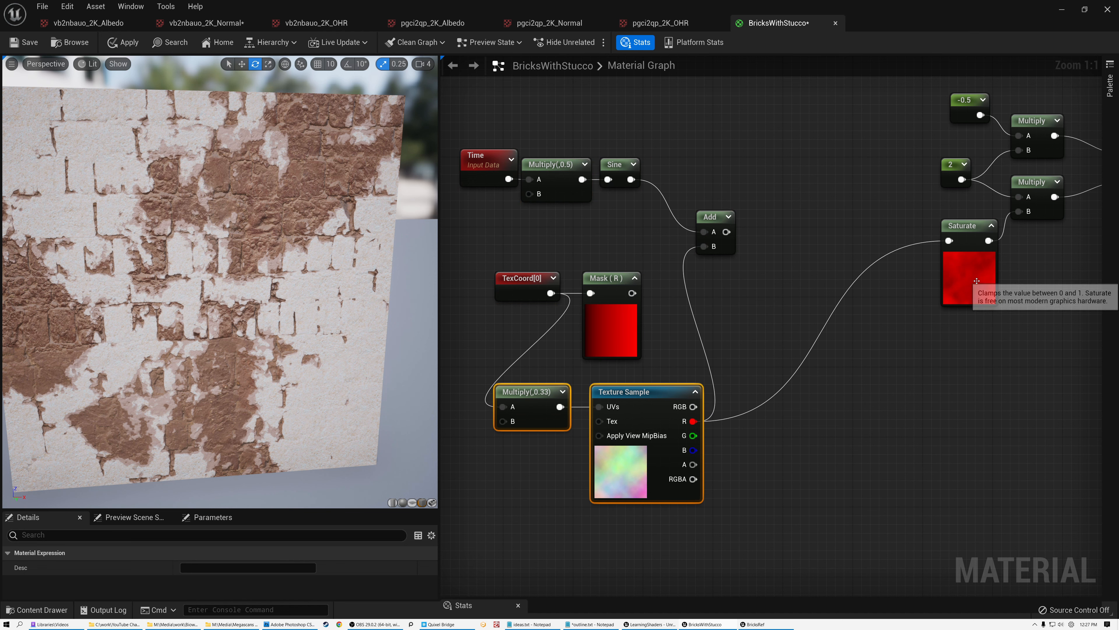
{"action": "right_click_drag", "start_coordinate": [862, 240], "coordinate": [532, 370]}
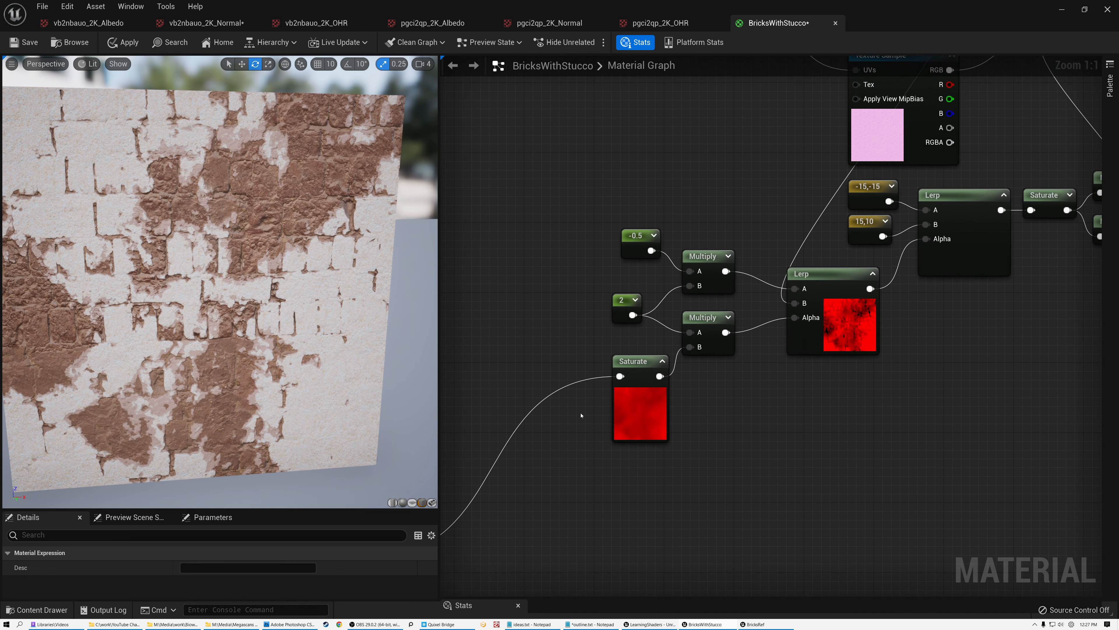
{"action": "right_click_drag", "start_coordinate": [689, 349], "coordinate": [555, 485]}
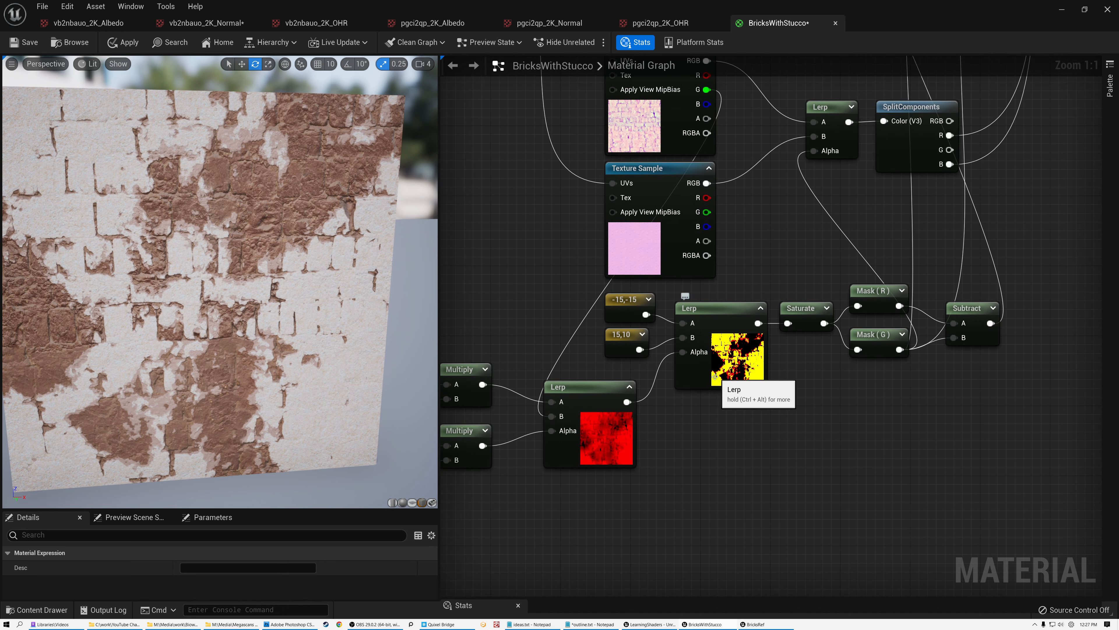
Step: Select the pgci2qp_2K_Albedo Texture Sample and examine the brick and stucco blend up close on the preview wall
{"action": "scroll", "coordinate": [711, 364], "scroll_direction": "down", "scroll_amount": 3}
{"action": "right_click_drag", "start_coordinate": [727, 367], "coordinate": [614, 390]}
{"action": "scroll", "coordinate": [692, 358], "scroll_direction": "down", "scroll_amount": 1}
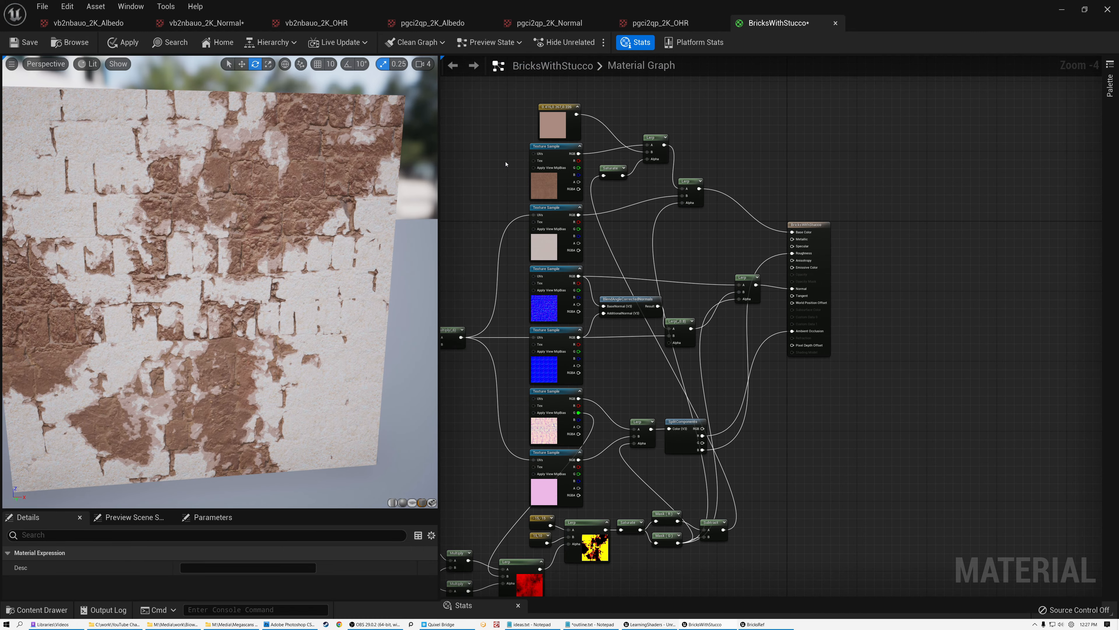
{"action": "left_click", "coordinate": [546, 184]}
{"action": "left_click", "coordinate": [539, 250]}
{"action": "left_click_drag", "start_coordinate": [388, 298], "coordinate": [383, 298], "text": "ctrl"}
{"action": "left_click_drag", "start_coordinate": [324, 348], "coordinate": [387, 342]}
{"action": "mouse_move", "coordinate": [324, 348]}
{"action": "right_mouse_down"}
{"action": "mouse_move", "coordinate": [366, 304]}
{"action": "mouse_move", "coordinate": [331, 340]}
{"action": "right_mouse_up"}
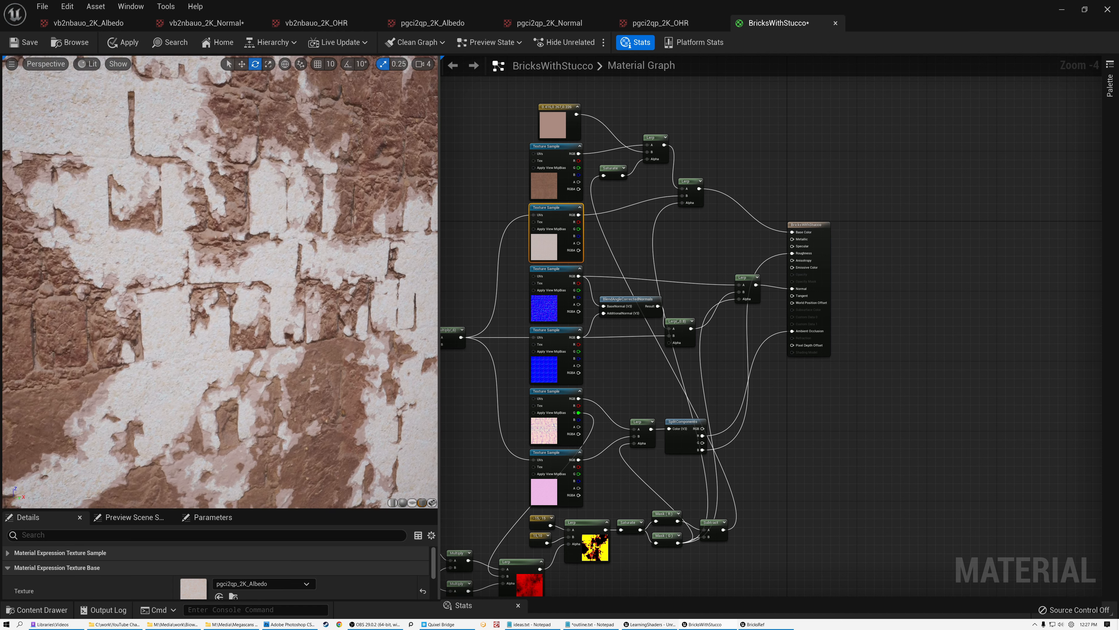
{"action": "left_click_drag", "start_coordinate": [331, 339], "coordinate": [407, 340]}
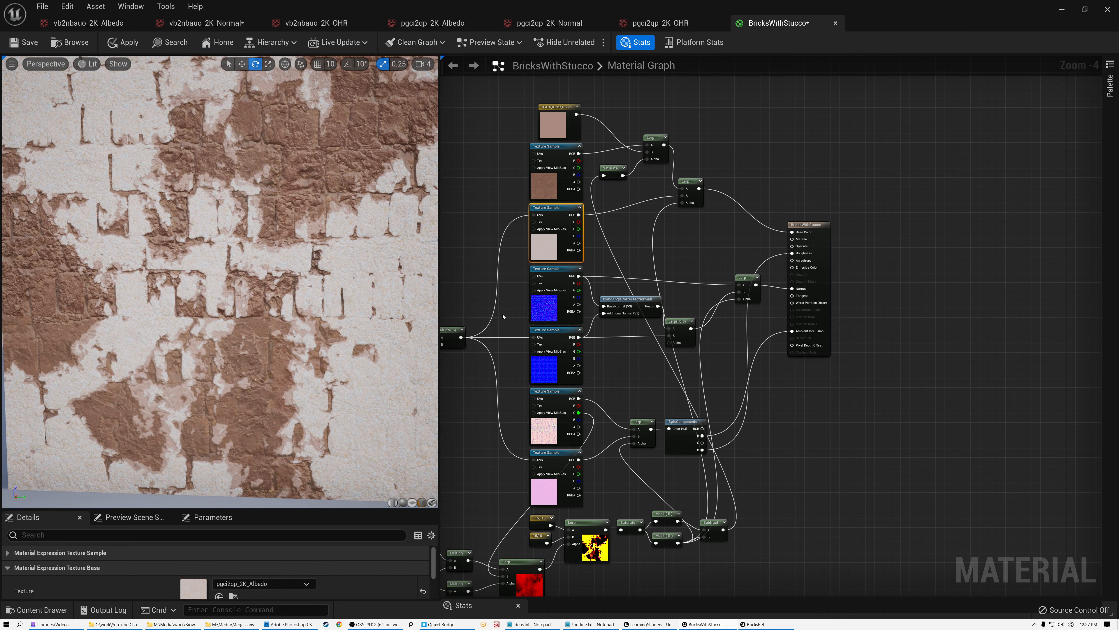
Step: Review the albedo, normal and OHR Texture Samples in the material graph and compare them with the preview wall
{"action": "scroll", "coordinate": [502, 316], "scroll_direction": "up", "scroll_amount": 3}
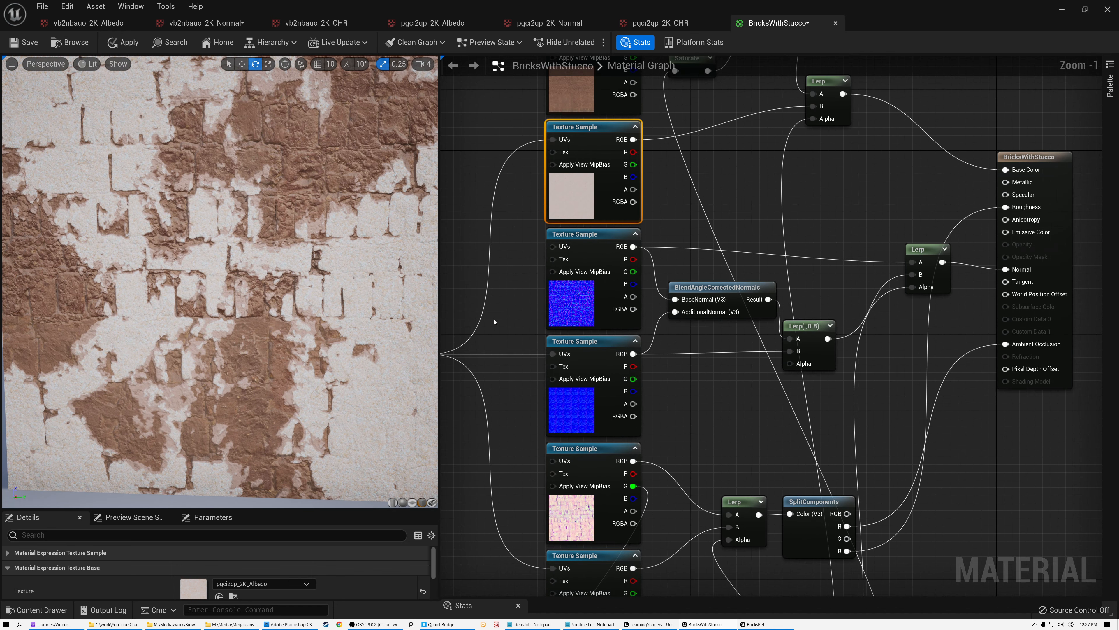
{"action": "scroll", "coordinate": [546, 295], "scroll_direction": "down", "scroll_amount": 1}
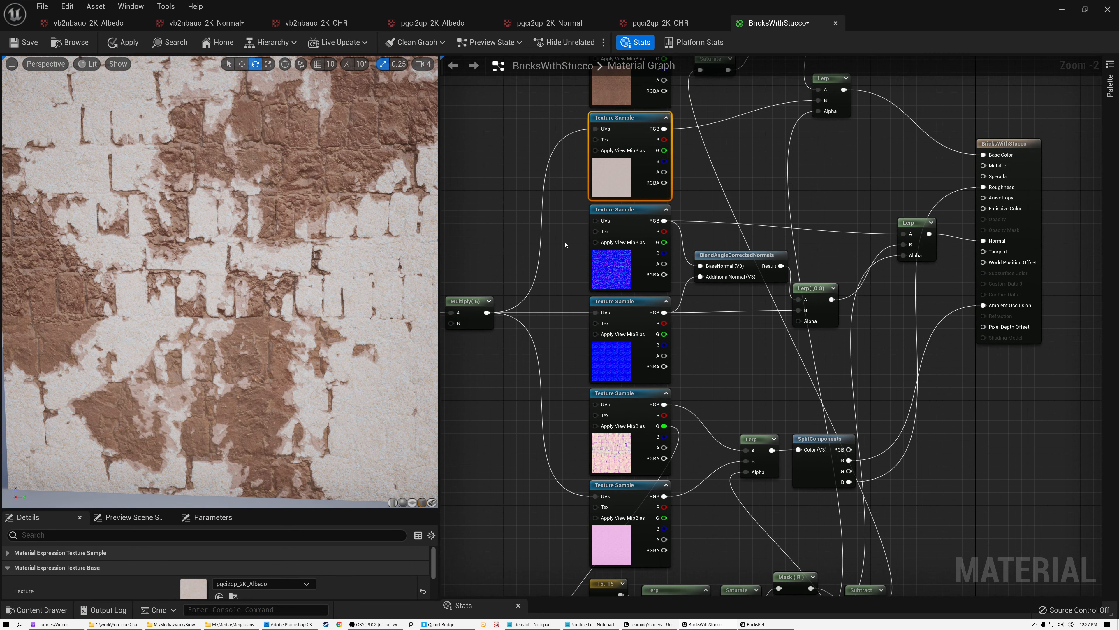
{"action": "left_click_drag", "start_coordinate": [576, 176], "coordinate": [617, 495]}
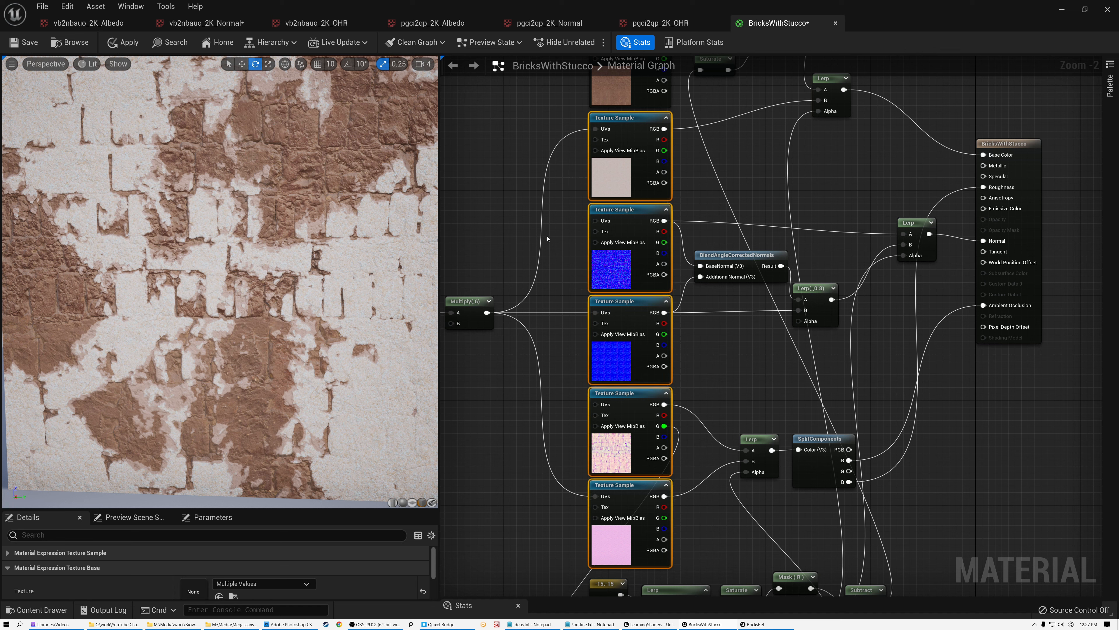
{"action": "left_click", "coordinate": [560, 244]}
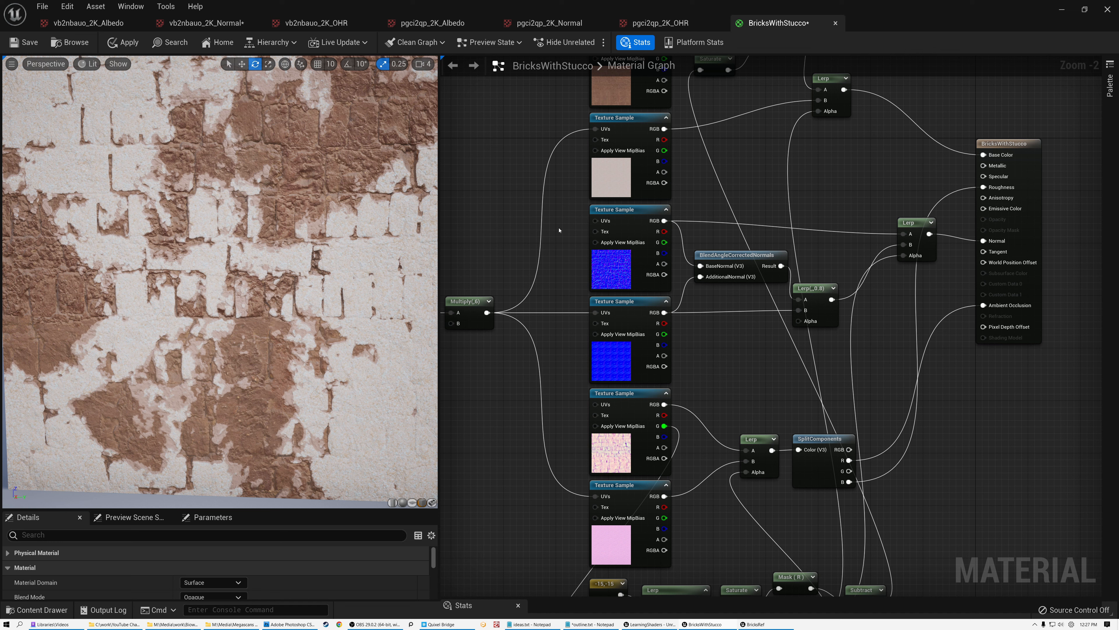
{"action": "left_click_drag", "start_coordinate": [588, 302], "coordinate": [589, 494]}
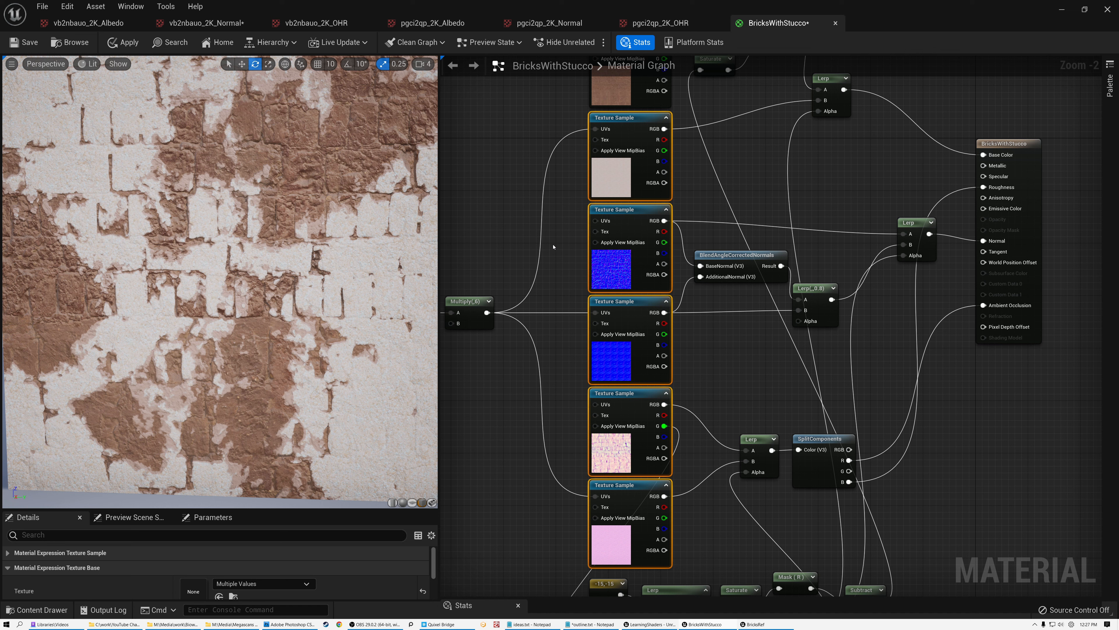
{"action": "left_click", "coordinate": [571, 179]}
{"action": "left_click_drag", "start_coordinate": [570, 162], "coordinate": [634, 491]}
{"action": "right_click_drag", "start_coordinate": [181, 287], "coordinate": [180, 238]}
{"action": "left_click_drag", "start_coordinate": [181, 287], "coordinate": [172, 285]}
{"action": "right_click_drag", "start_coordinate": [181, 287], "coordinate": [181, 361]}
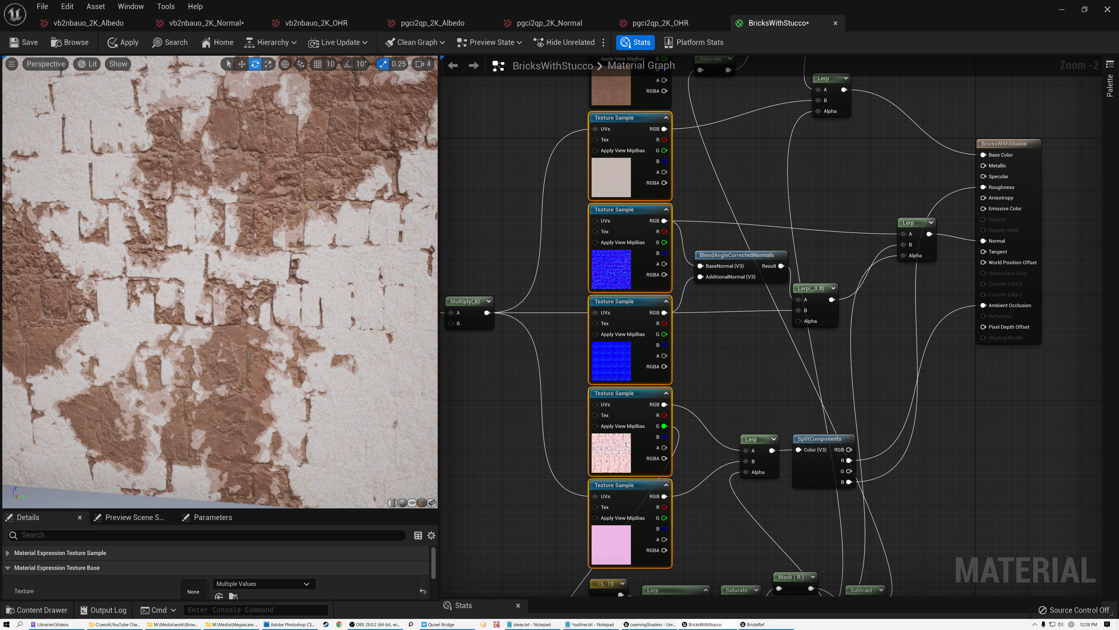
{"action": "left_click", "coordinate": [605, 179]}
{"action": "left_click", "coordinate": [610, 264]}
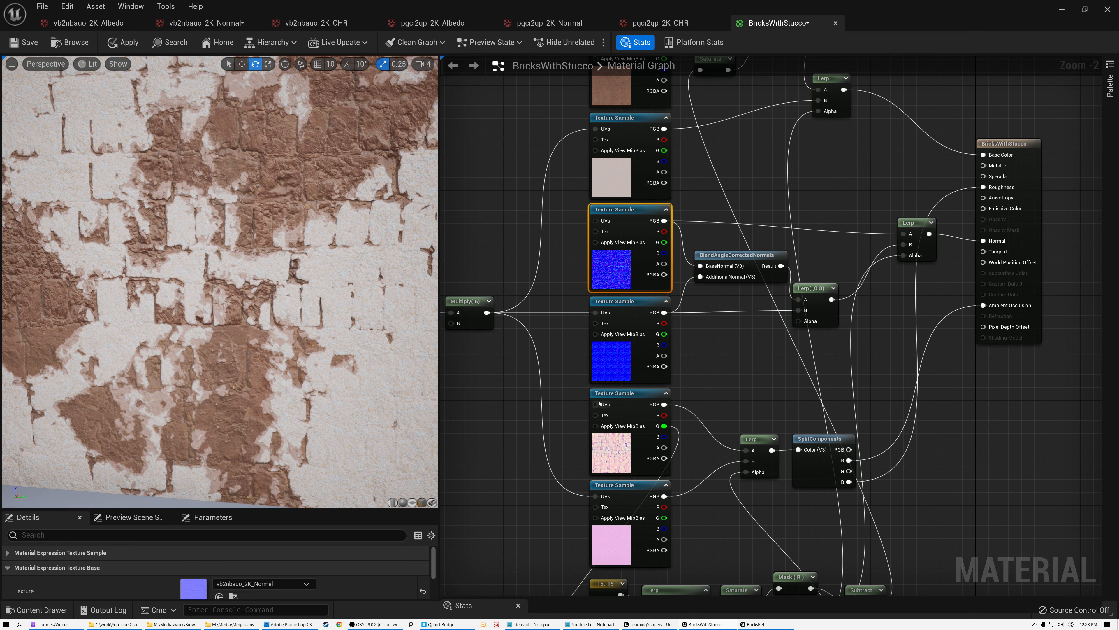
{"action": "scroll", "coordinate": [574, 350], "scroll_direction": "down", "scroll_amount": 2}
{"action": "right_click_drag", "start_coordinate": [525, 257], "coordinate": [608, 147]}
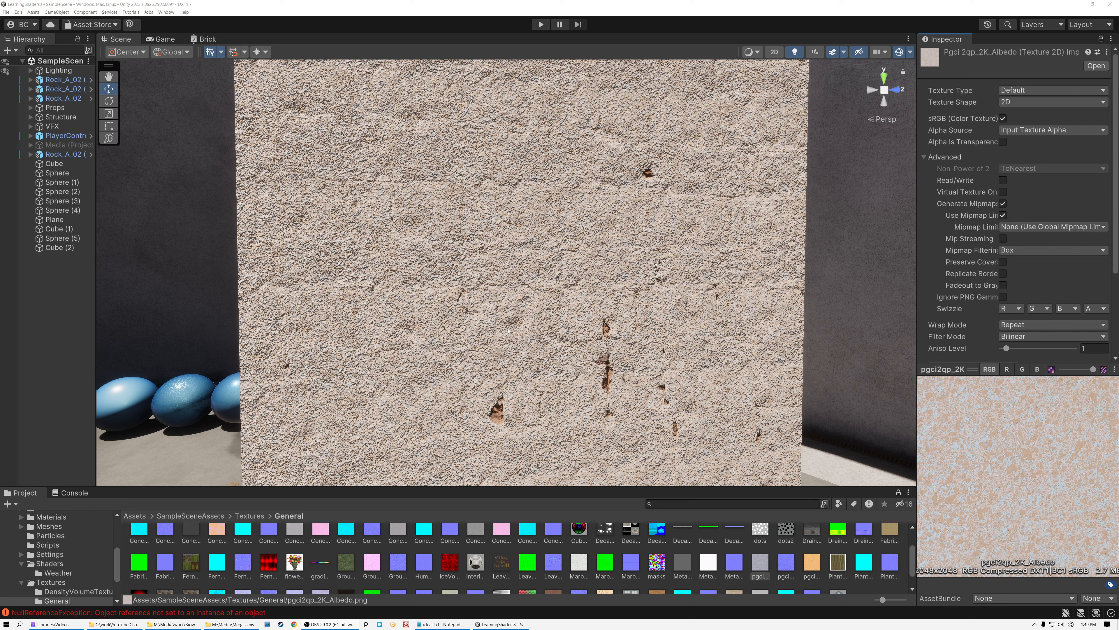
Step: Switch to Unity and inspect the import settings of the pgci2qp_2K Albedo, Normal and OHS textures
{"action": "left_click", "coordinate": [760, 568]}
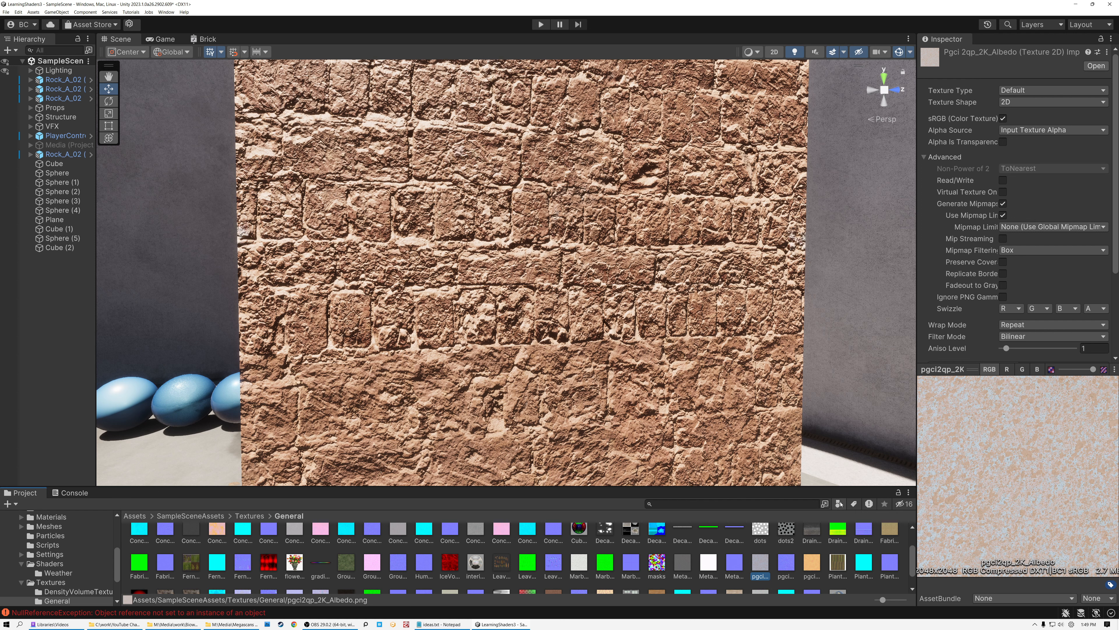
{"action": "left_click", "coordinate": [787, 563]}
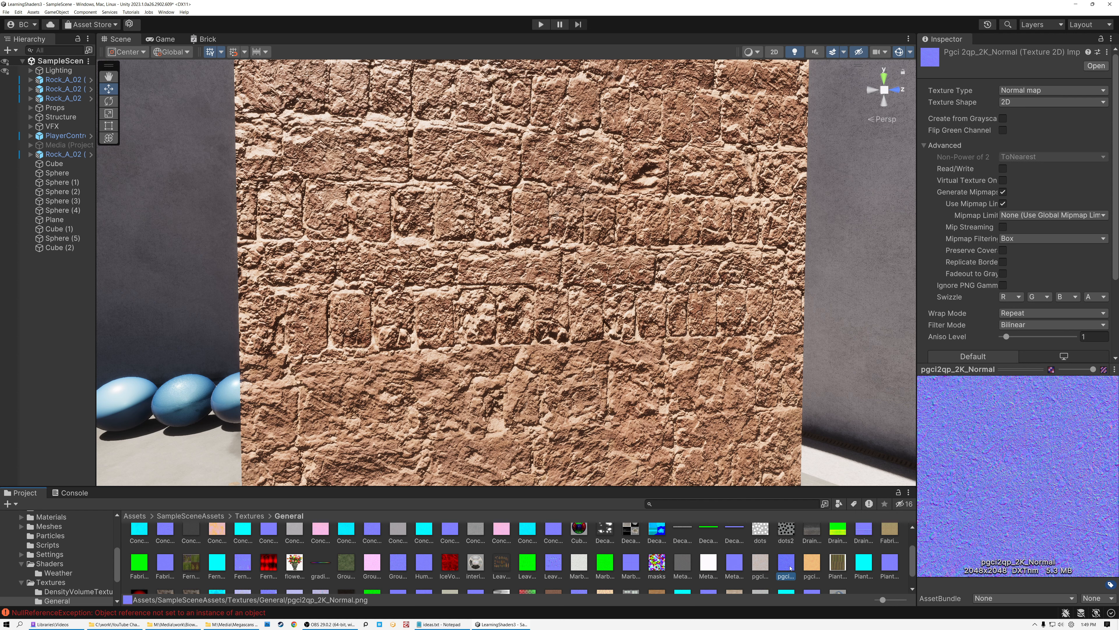
{"action": "left_click", "coordinate": [813, 566]}
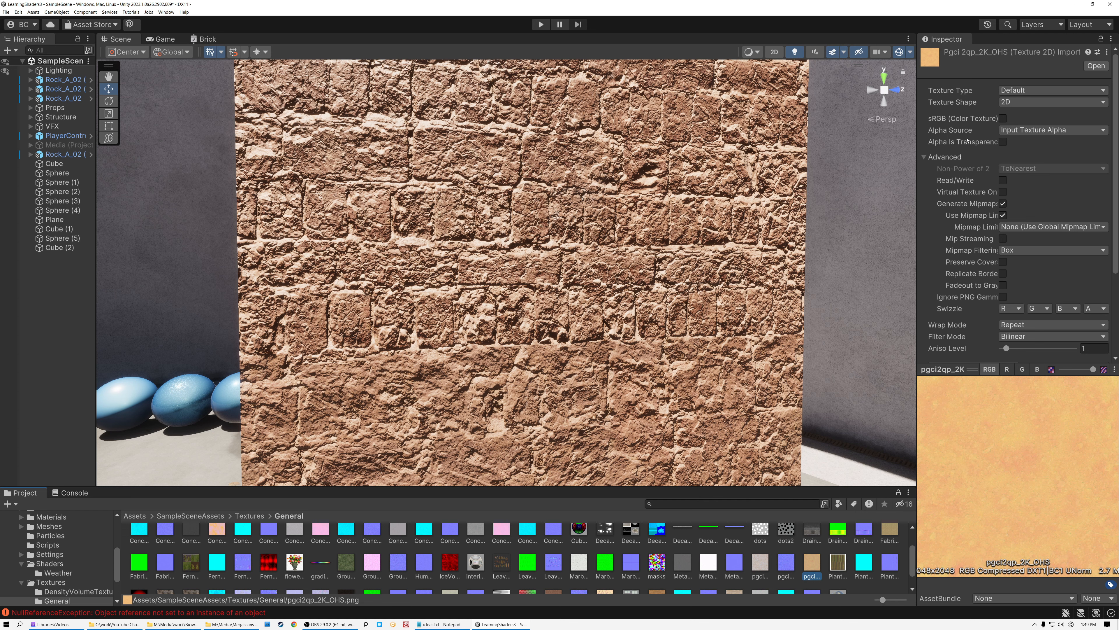
Step: Inspect the import settings of the vb2nbauo_2K Albedo, Normal and OHS textures
{"action": "scroll", "coordinate": [590, 588], "scroll_direction": "down", "scroll_amount": 1}
{"action": "left_click", "coordinate": [547, 576]}
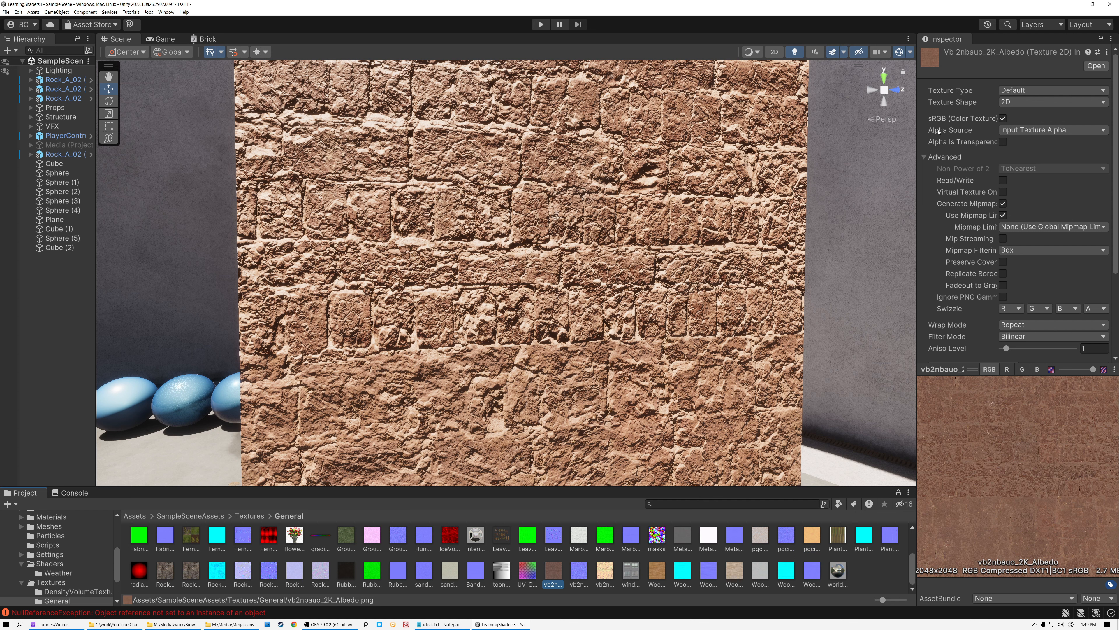
{"action": "left_click", "coordinate": [573, 574]}
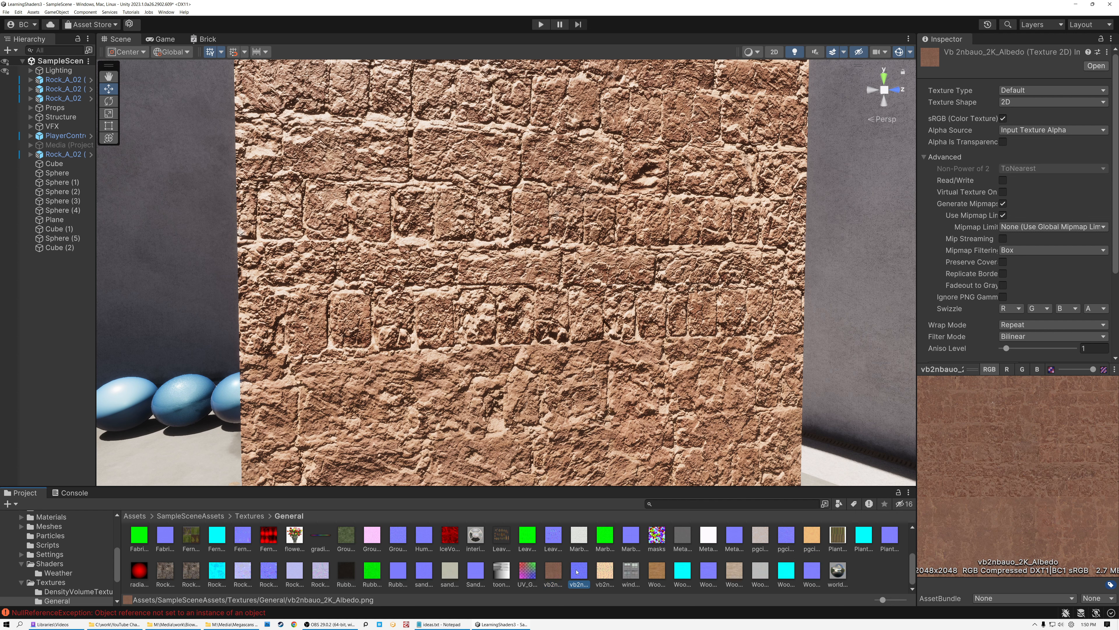
{"action": "left_click", "coordinate": [605, 572]}
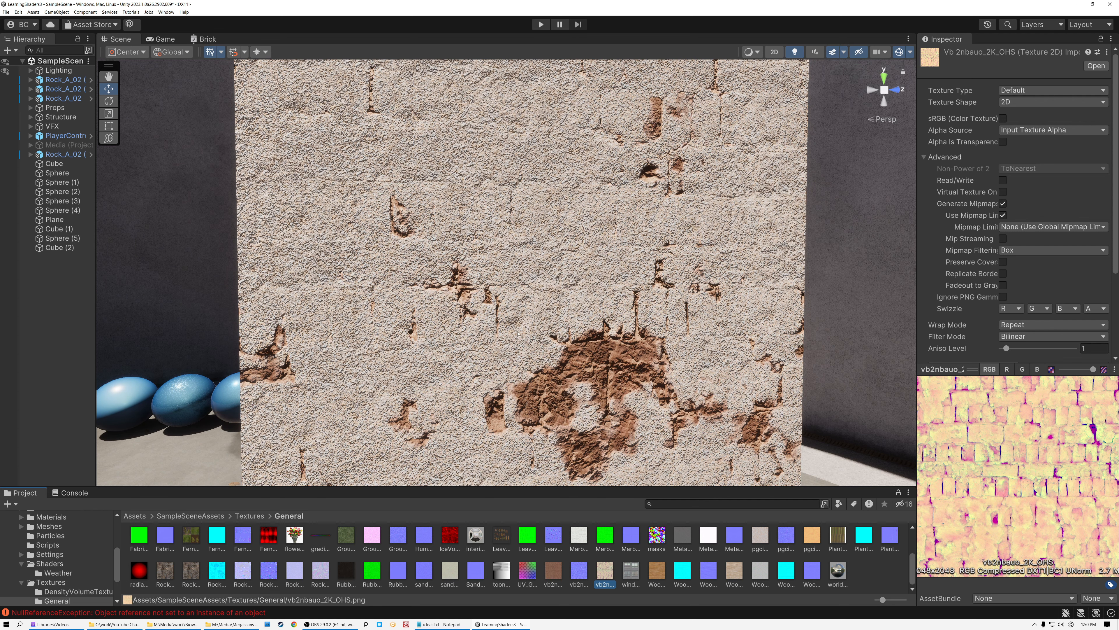
Step: Open the Brick shader graph and examine the two Sample Texture 2D nodes that feed the base color
{"action": "left_click", "coordinate": [207, 40]}
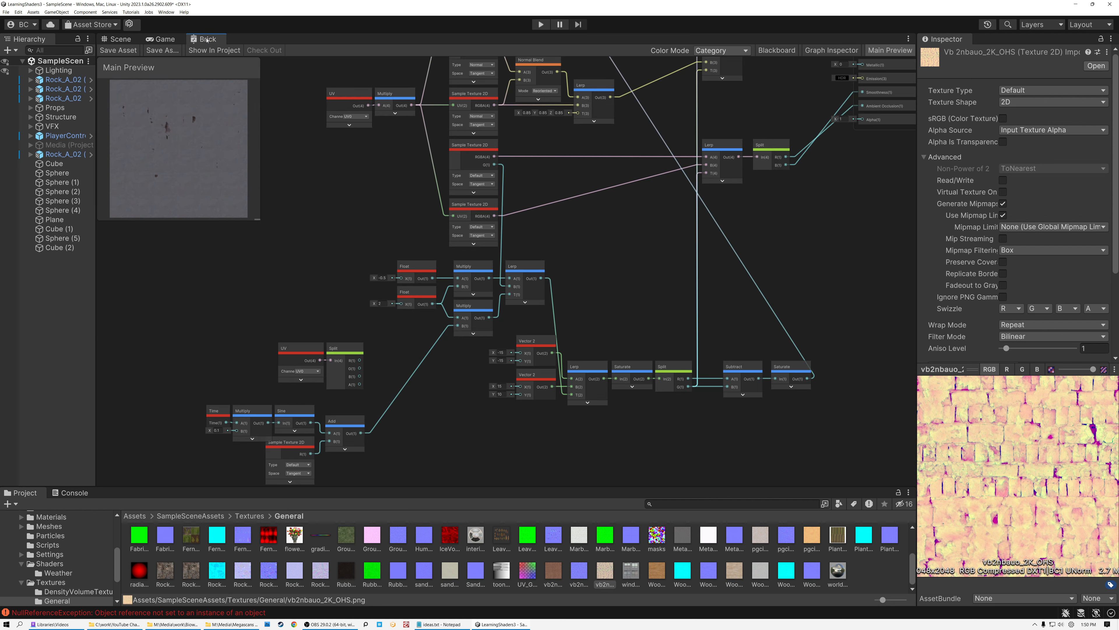
{"action": "middle_click_drag", "start_coordinate": [524, 152], "coordinate": [502, 334]}
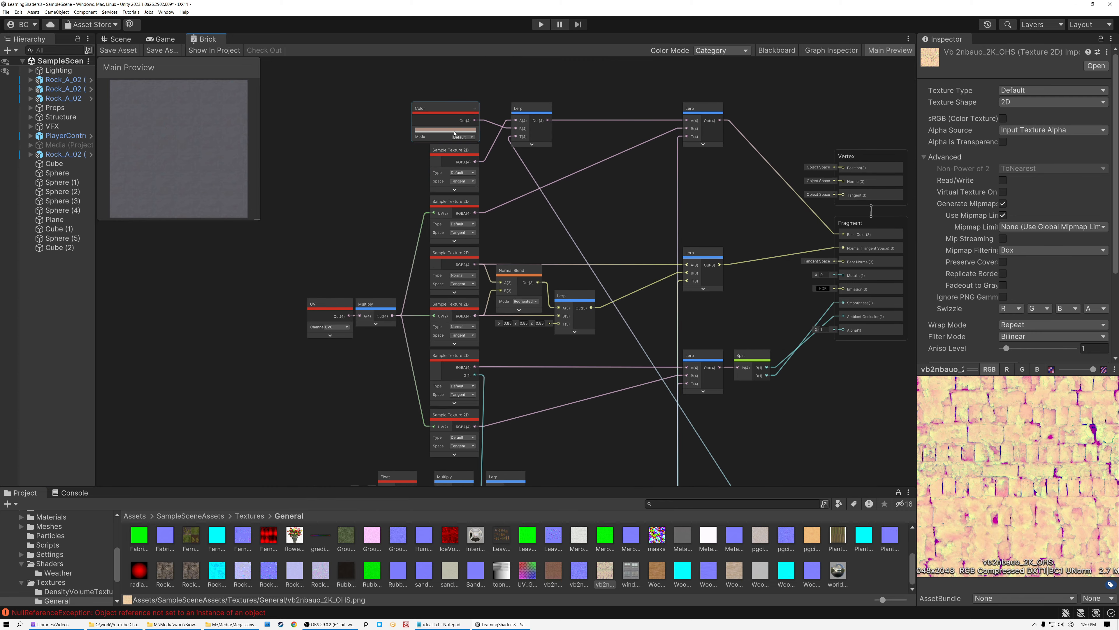
{"action": "scroll", "coordinate": [455, 132], "scroll_direction": "up", "scroll_amount": 1}
{"action": "left_click", "coordinate": [435, 153]}
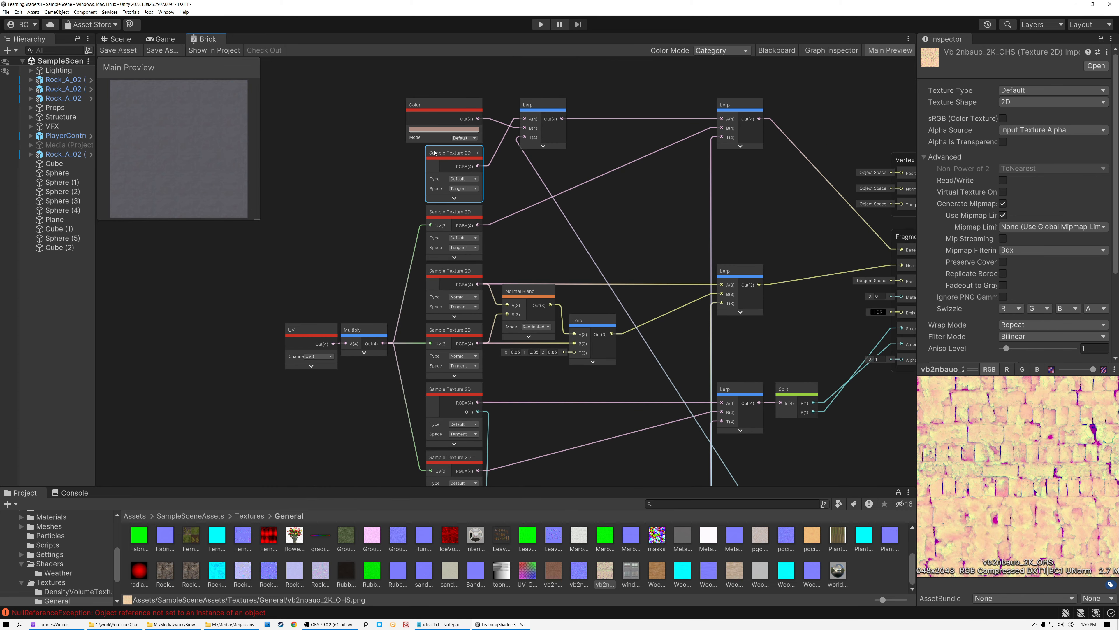
{"action": "scroll", "coordinate": [441, 165], "scroll_direction": "up", "scroll_amount": 3}
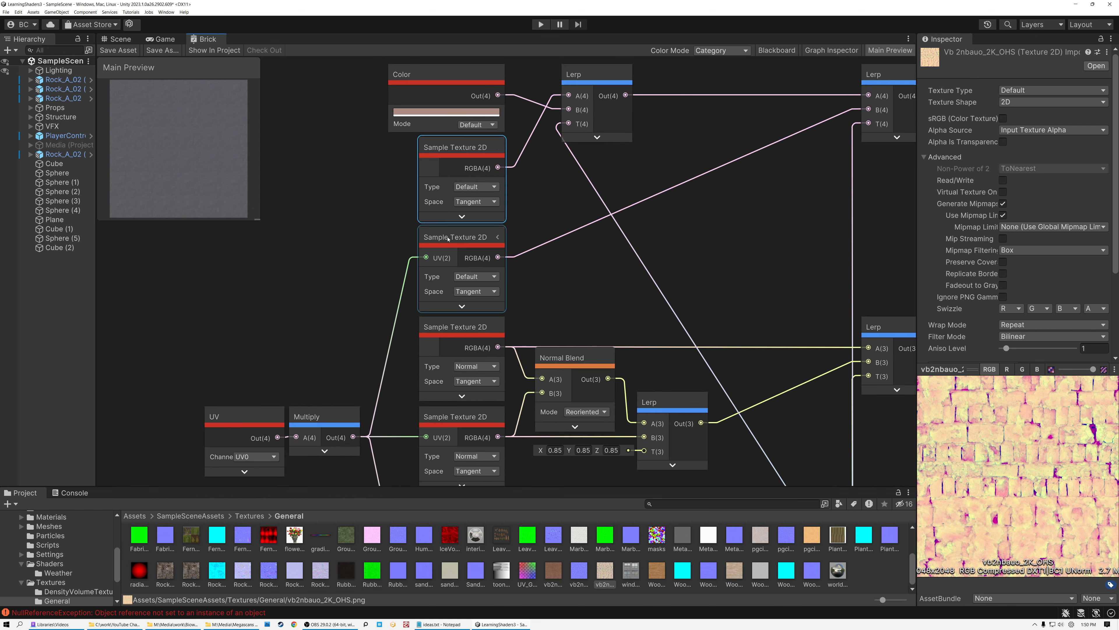
{"action": "left_click", "coordinate": [457, 240]}
Step: Examine the two normal map samples and the two OHS Sample Texture 2D nodes in the Brick graph
{"action": "middle_click_drag", "start_coordinate": [568, 285], "coordinate": [565, 174]}
{"action": "left_click", "coordinate": [443, 227]}
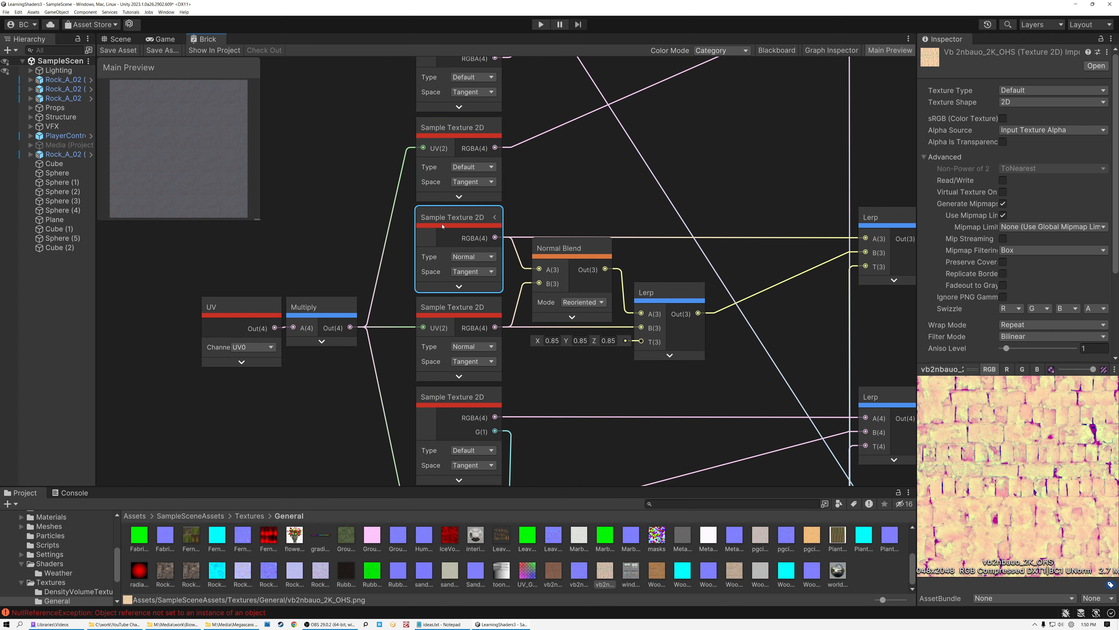
{"action": "left_click", "coordinate": [452, 309]}
{"action": "middle_click_drag", "start_coordinate": [578, 376], "coordinate": [588, 234]}
{"action": "scroll", "coordinate": [563, 247], "scroll_direction": "up", "scroll_amount": 1}
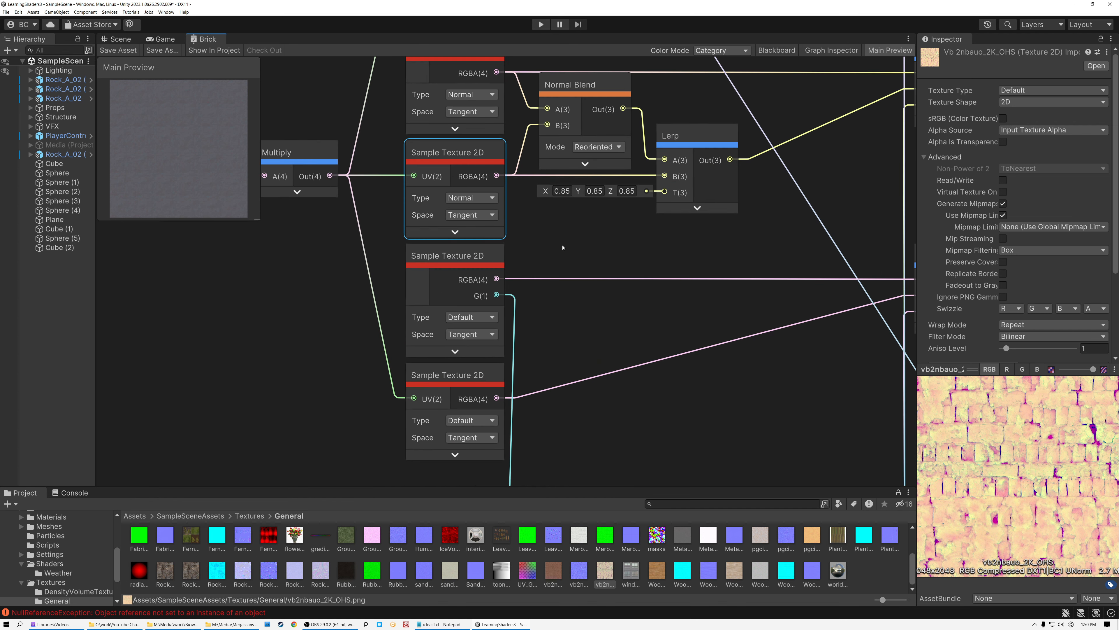
{"action": "left_click", "coordinate": [447, 258]}
{"action": "left_click", "coordinate": [447, 375]}
{"action": "middle_click_drag", "start_coordinate": [555, 239], "coordinate": [533, 411]}
{"action": "scroll", "coordinate": [590, 180], "scroll_direction": "down", "scroll_amount": 2}
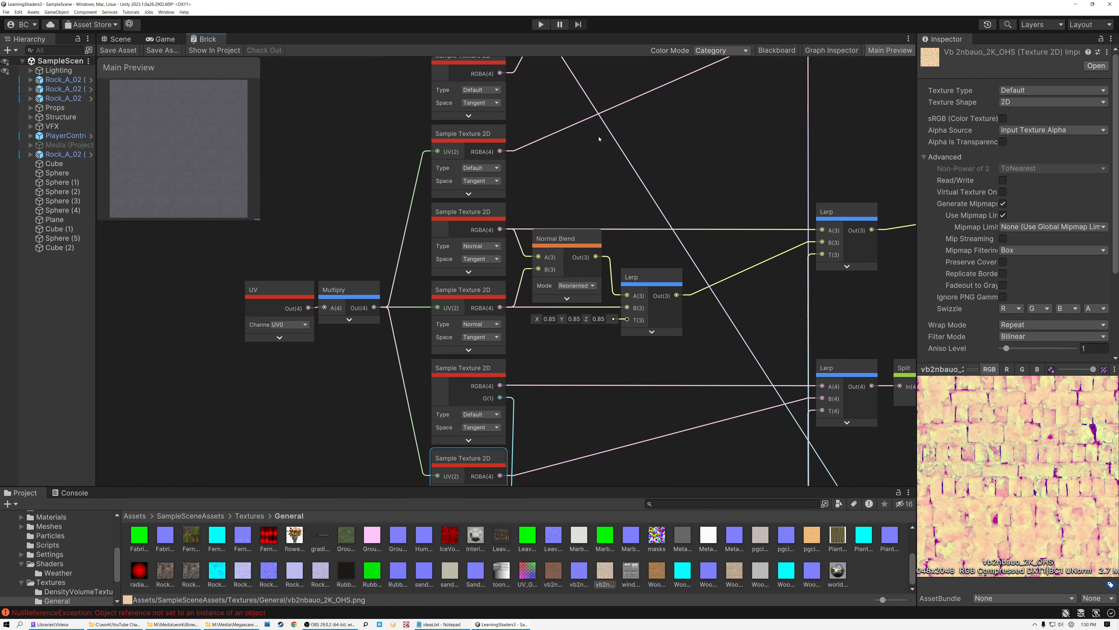
Step: Preview the brick albedo in the Sample Texture 2D node below the Color node, collapse the preview and save the graph
{"action": "middle_click_drag", "start_coordinate": [597, 143], "coordinate": [550, 335]}
{"action": "scroll", "coordinate": [464, 249], "scroll_direction": "up", "scroll_amount": 1}
{"action": "scroll", "coordinate": [465, 249], "scroll_direction": "up", "scroll_amount": 1}
{"action": "left_click", "coordinate": [430, 251]}
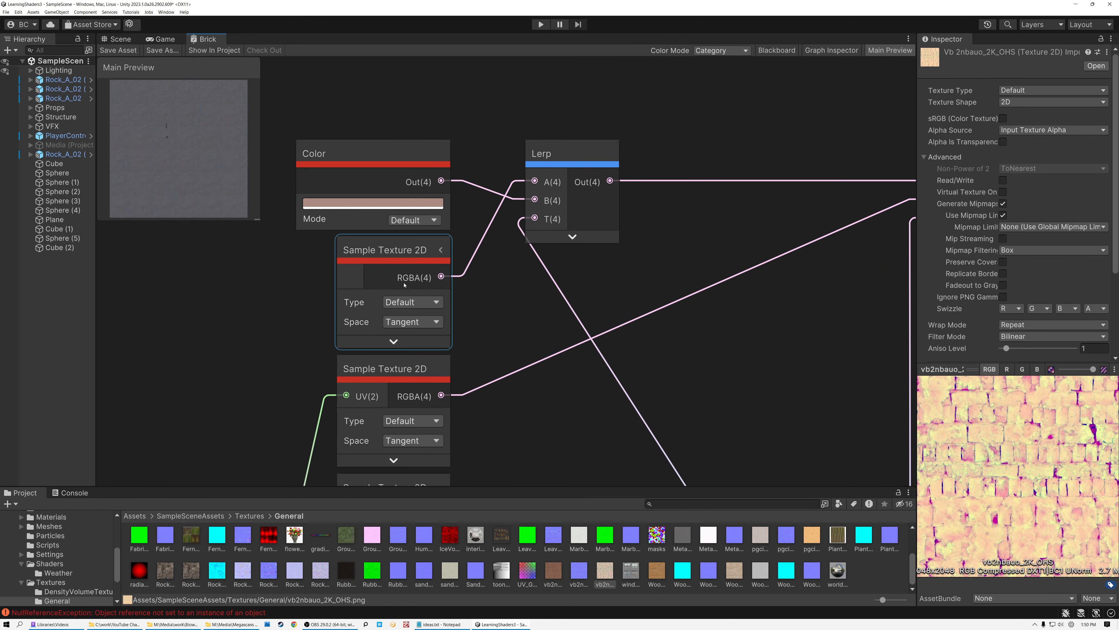
{"action": "left_click", "coordinate": [394, 343]}
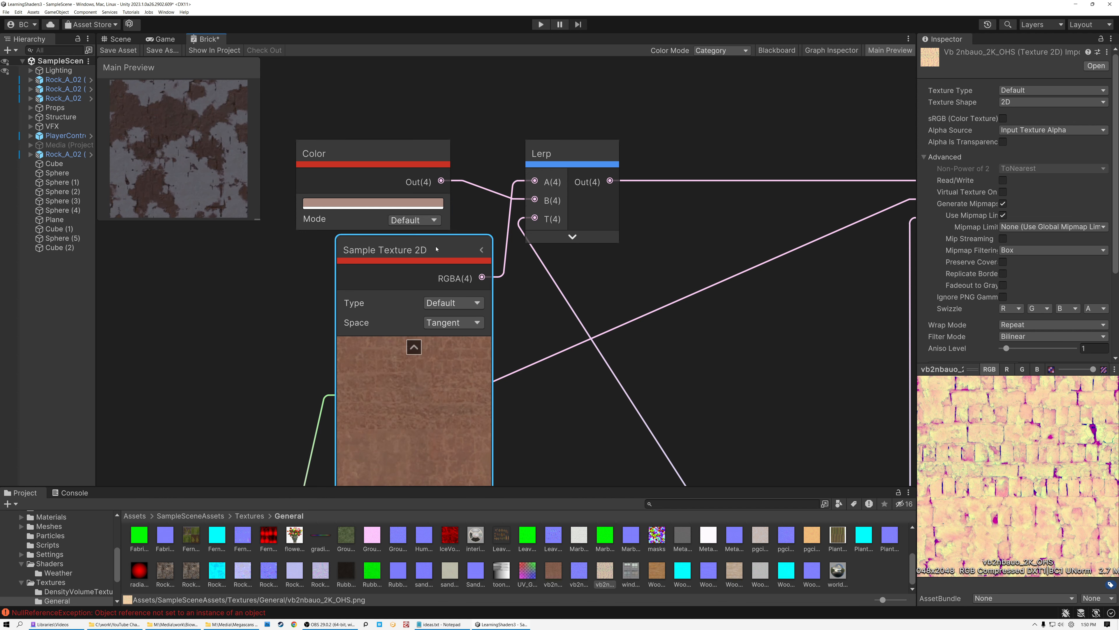
{"action": "left_click", "coordinate": [379, 212]}
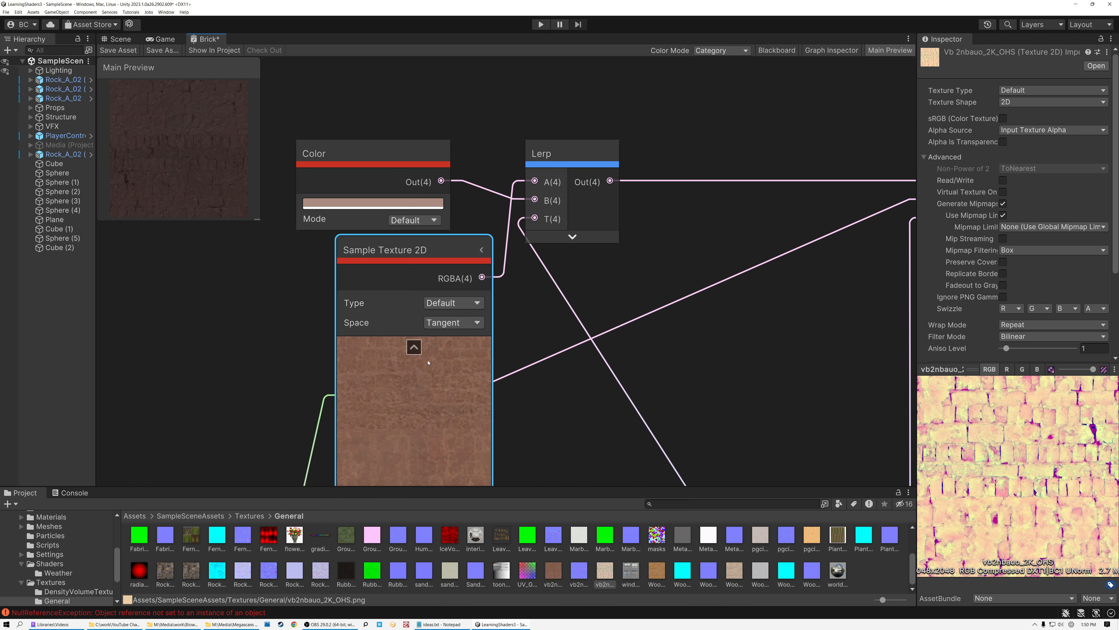
{"action": "left_click", "coordinate": [414, 346]}
{"action": "key", "text": "ctrl+s"}
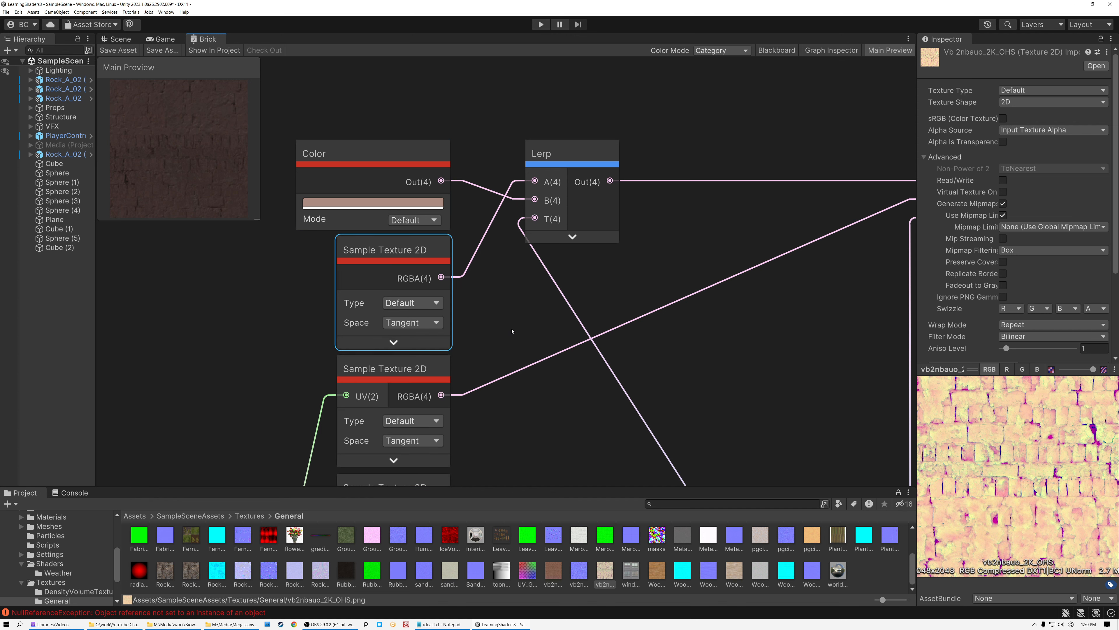
Step: Preview the textures of the two normal map Sample Texture 2D nodes one after the other, collapsing each preview again
{"action": "scroll", "coordinate": [511, 230], "scroll_direction": "down", "scroll_amount": 3}
{"action": "scroll", "coordinate": [423, 353], "scroll_direction": "up", "scroll_amount": 5}
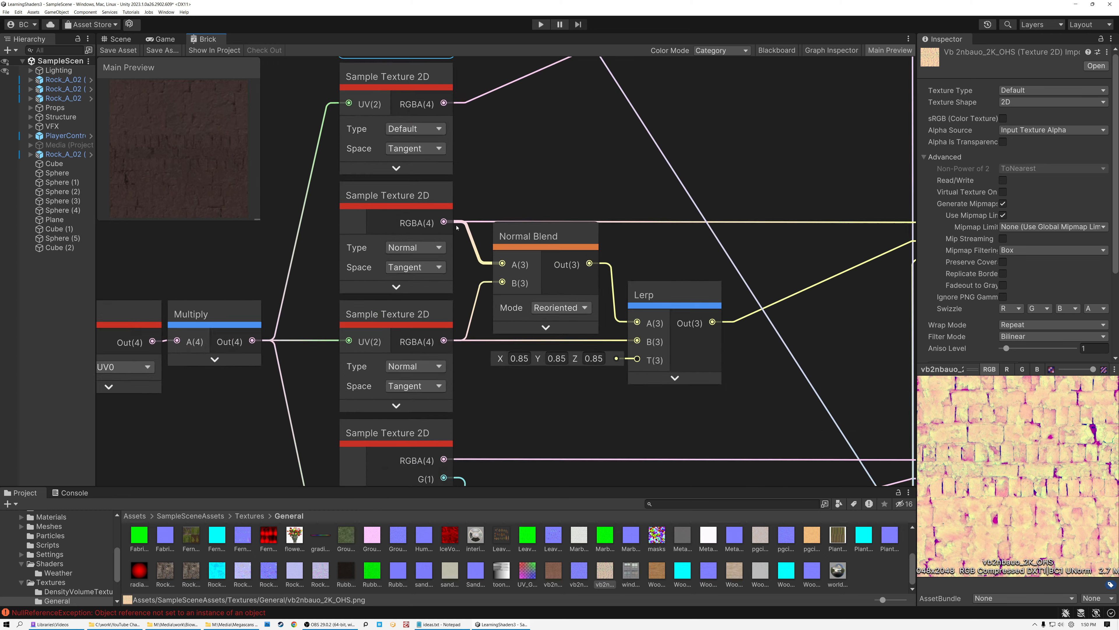
{"action": "left_click", "coordinate": [387, 308]}
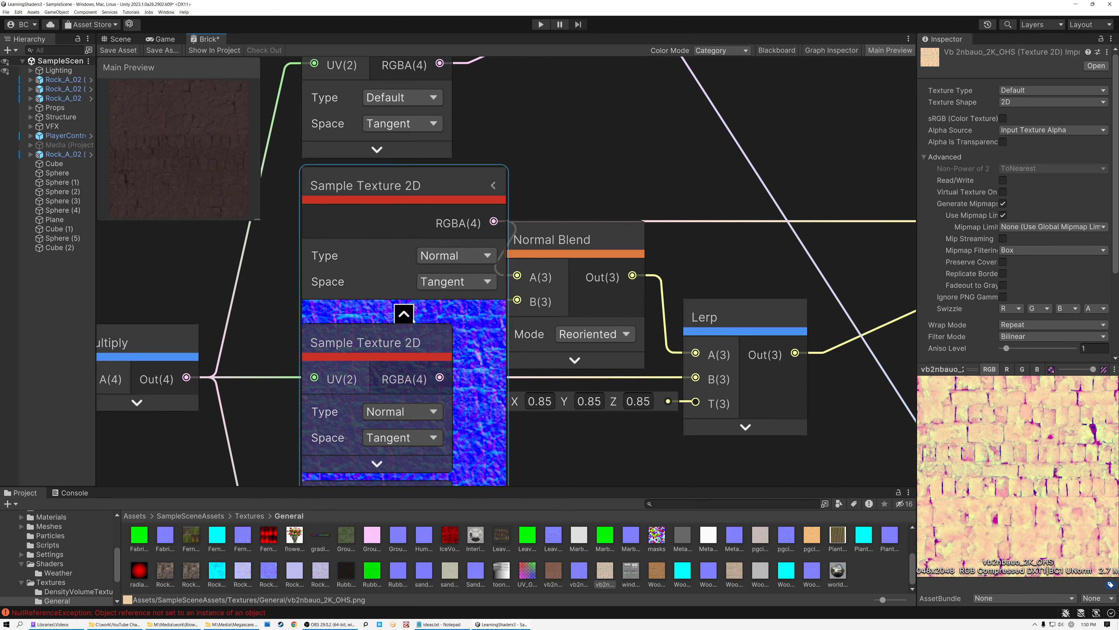
{"action": "left_click", "coordinate": [404, 313]}
{"action": "left_click", "coordinate": [377, 463]}
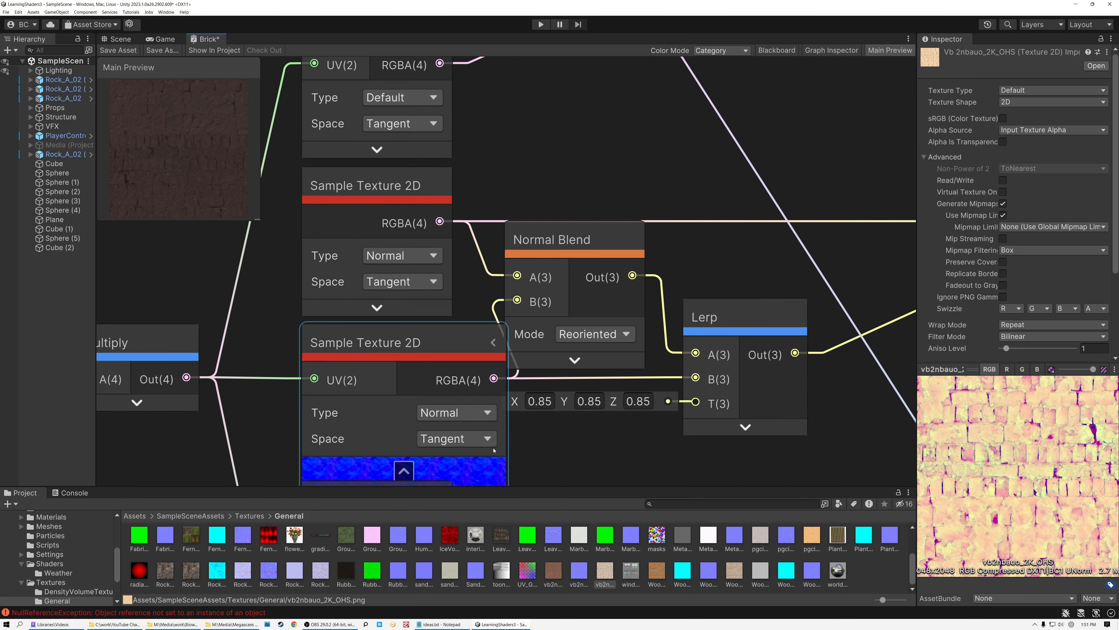
{"action": "middle_click_drag", "start_coordinate": [552, 438], "coordinate": [559, 298]}
{"action": "left_click", "coordinate": [412, 329]}
Step: Examine the Reoriented Normal Blend node and the adjoining Lerp with its 0.85 blend value
{"action": "middle_click_drag", "start_coordinate": [543, 122], "coordinate": [523, 227]}
{"action": "left_click", "coordinate": [536, 243]}
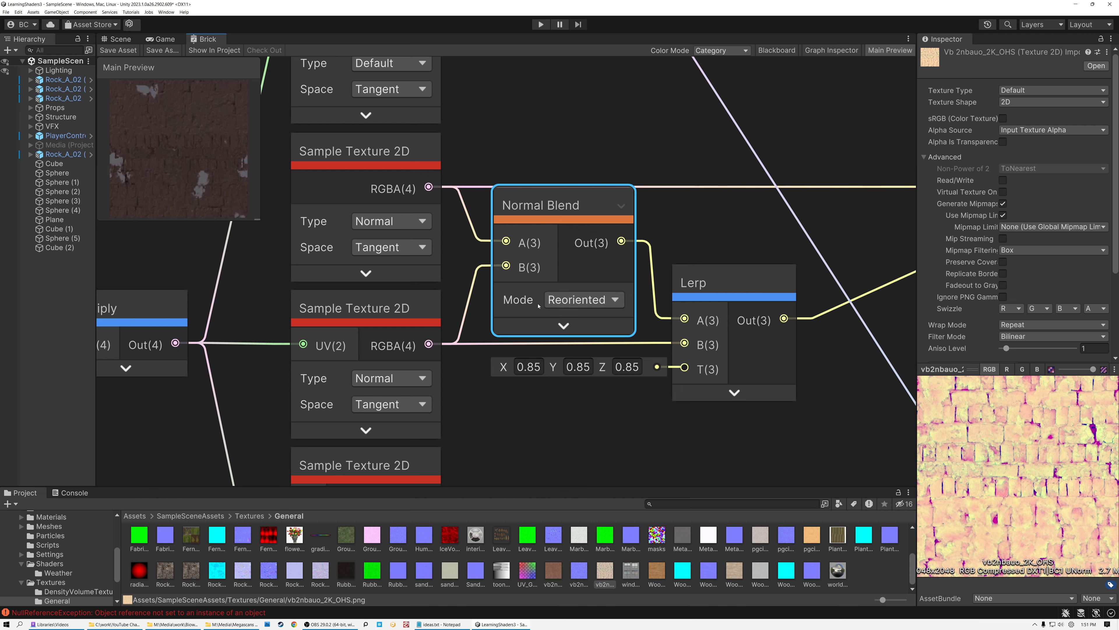
{"action": "scroll", "coordinate": [541, 304], "scroll_direction": "down", "scroll_amount": 1}
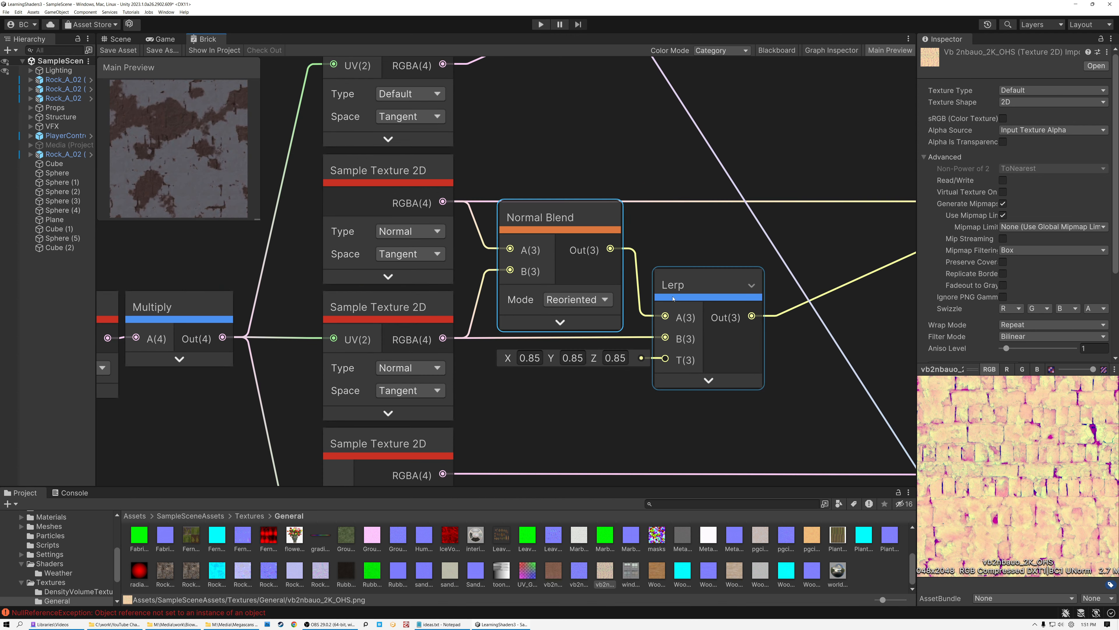
{"action": "scroll", "coordinate": [571, 358], "scroll_direction": "up", "scroll_amount": 1}
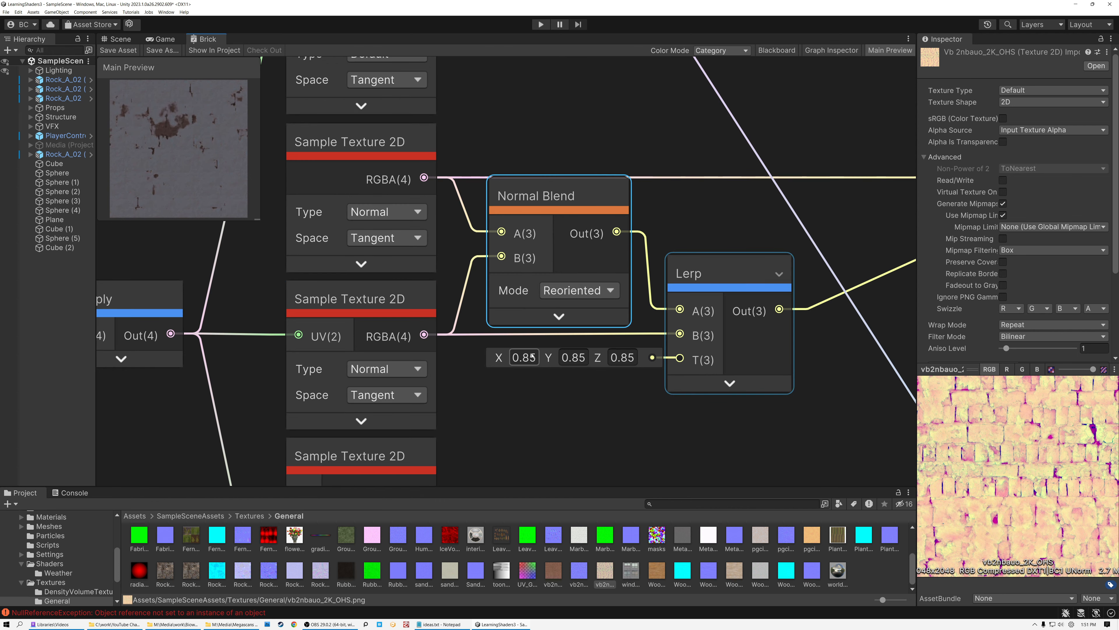
{"action": "scroll", "coordinate": [556, 356], "scroll_direction": "down", "scroll_amount": 2}
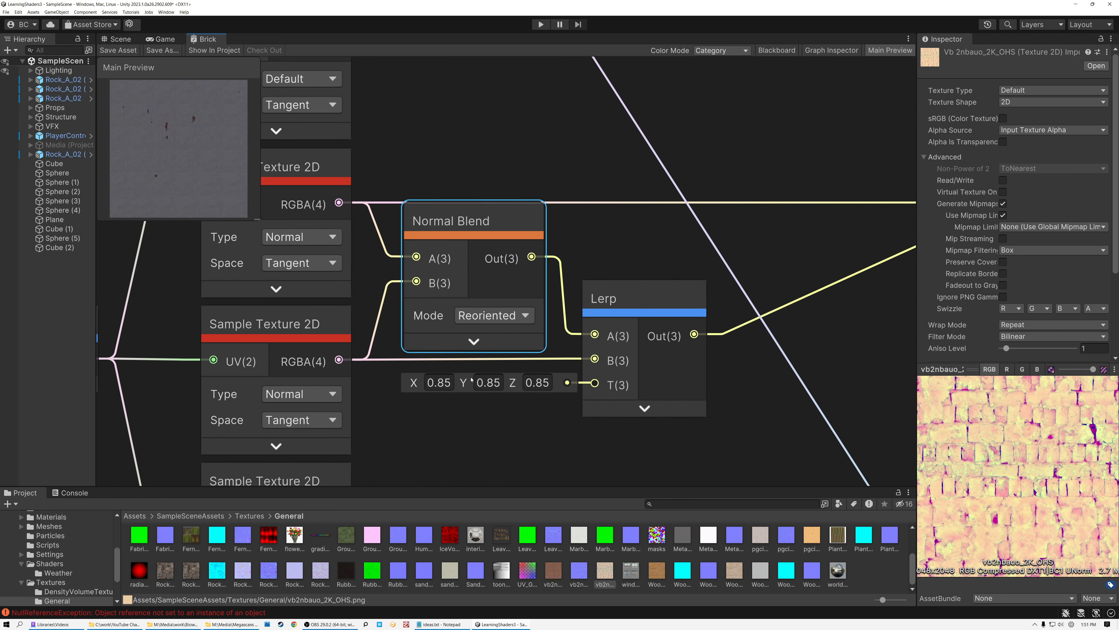
{"action": "scroll", "coordinate": [479, 372], "scroll_direction": "up", "scroll_amount": 1}
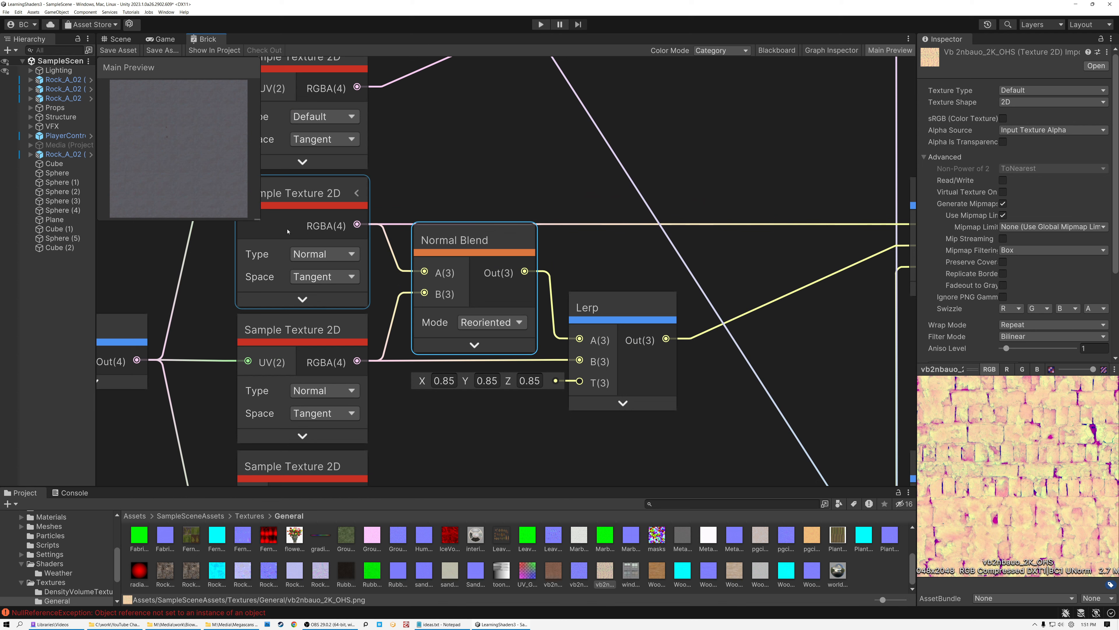
Step: Enlarge the shader graph's Main Preview so the animated brick and stucco blend shows at a bigger size
{"action": "left_click_drag", "start_coordinate": [261, 221], "coordinate": [337, 302]}
{"action": "scroll", "coordinate": [347, 261], "scroll_direction": "down", "scroll_amount": 5}
{"action": "left_click_drag", "start_coordinate": [347, 261], "coordinate": [293, 272]}
{"action": "left_click_drag", "start_coordinate": [486, 447], "coordinate": [321, 281]}
Step: Examine how the final Lerp nodes combine the blended normals and the two OHS samples
{"action": "middle_click_drag", "start_coordinate": [694, 381], "coordinate": [589, 412]}
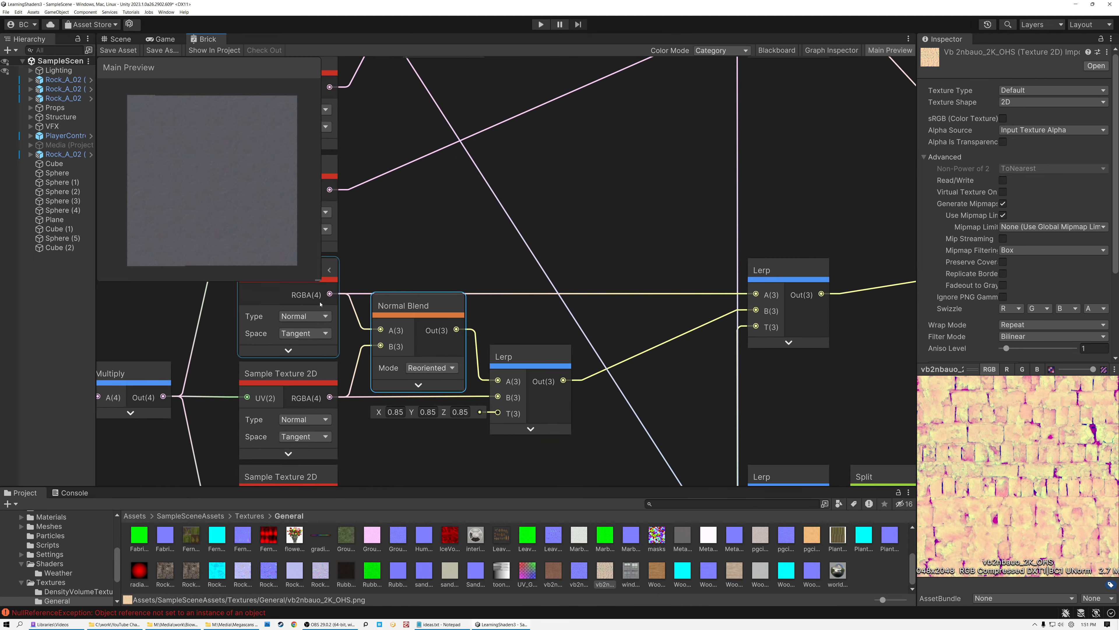
{"action": "scroll", "coordinate": [641, 314], "scroll_direction": "down", "scroll_amount": 1}
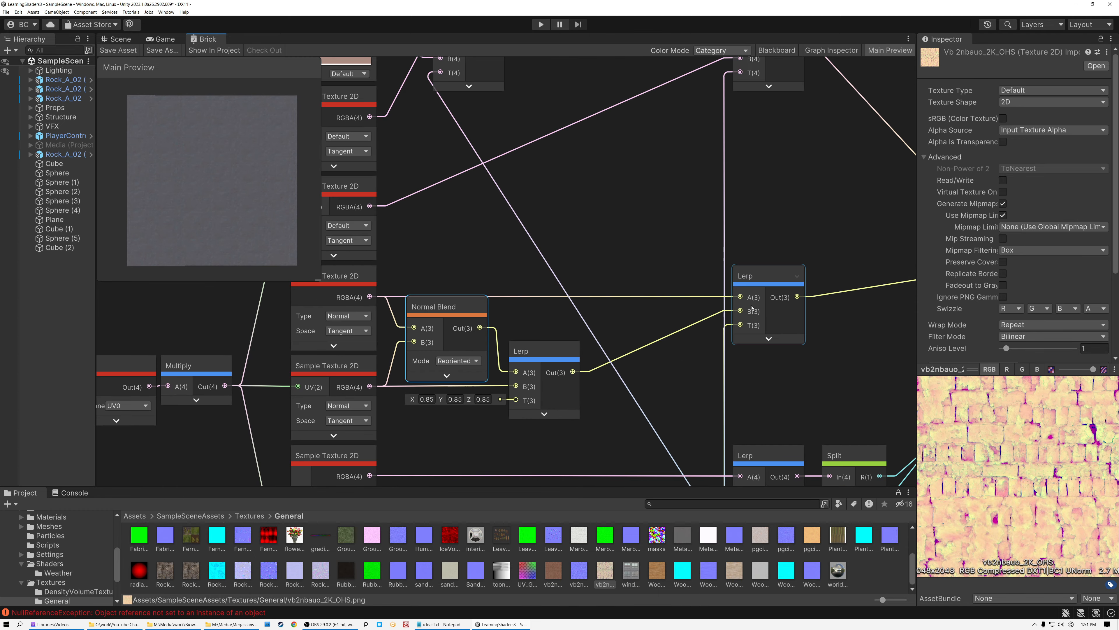
{"action": "middle_click_drag", "start_coordinate": [680, 382], "coordinate": [706, 275]}
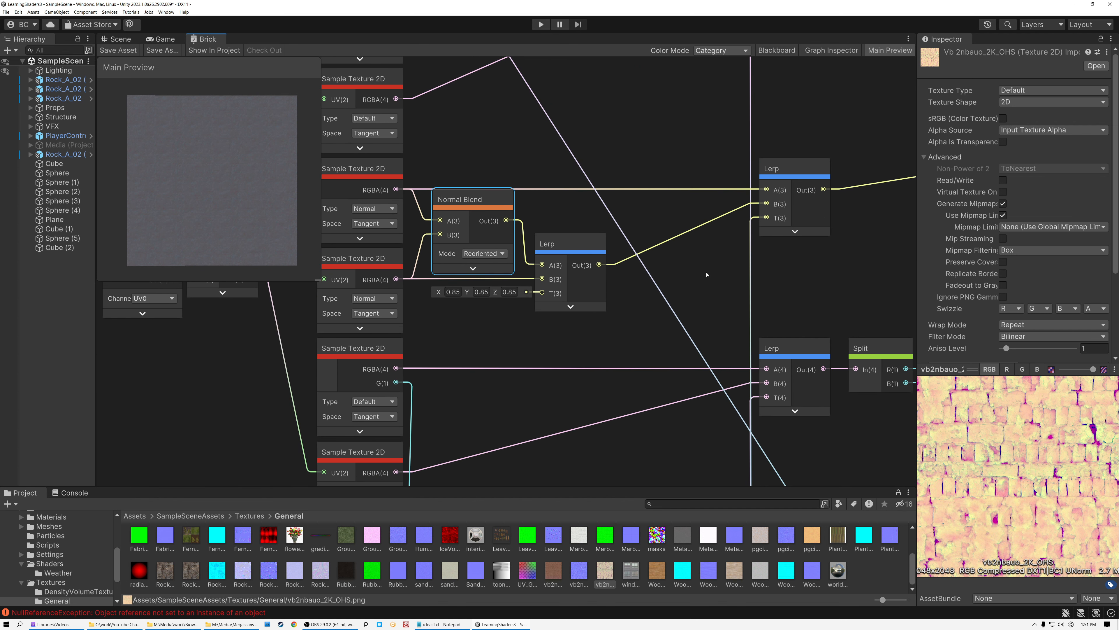
{"action": "middle_click_drag", "start_coordinate": [505, 342], "coordinate": [612, 378]}
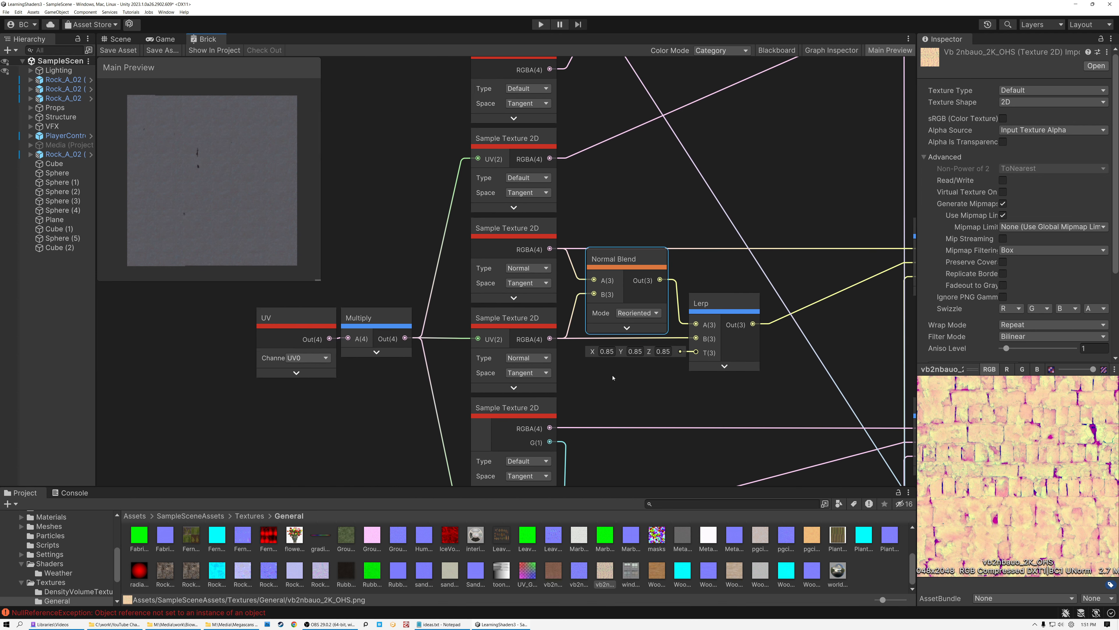